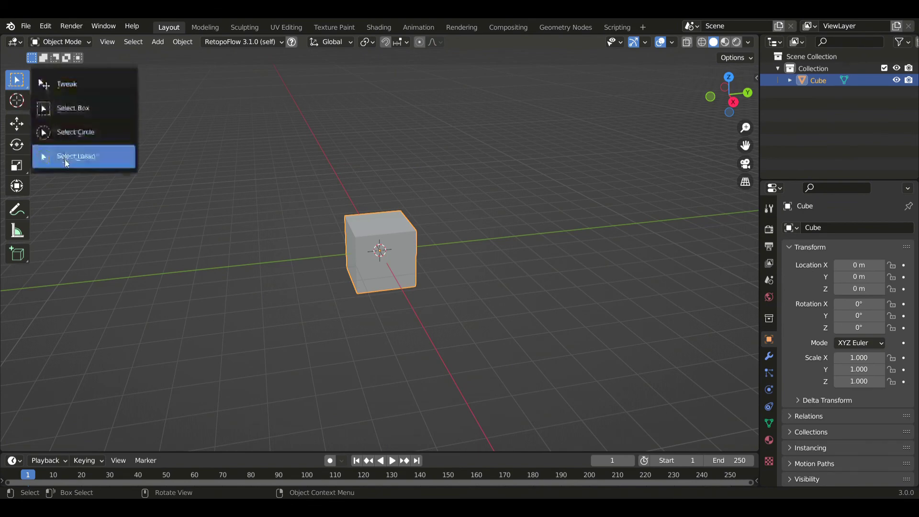
Enter Edit Mode on the default cube and add a loop cut through its middle.
{"action": "key", "text": "Tab"}
{"action": "left_click", "coordinate": [16, 341]}
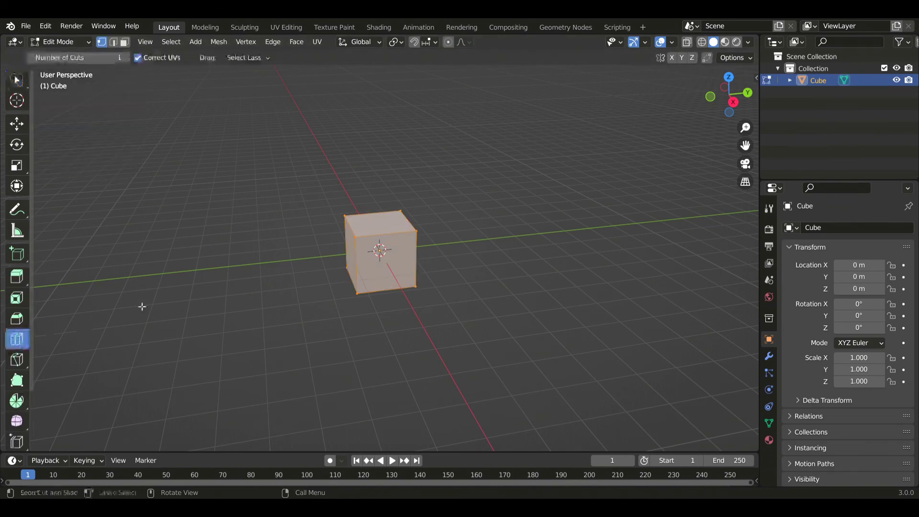
{"action": "middle_click_drag", "start_coordinate": [366, 227], "coordinate": [393, 262]}
{"action": "left_click", "coordinate": [398, 231]}
{"action": "left_click", "coordinate": [16, 80]}
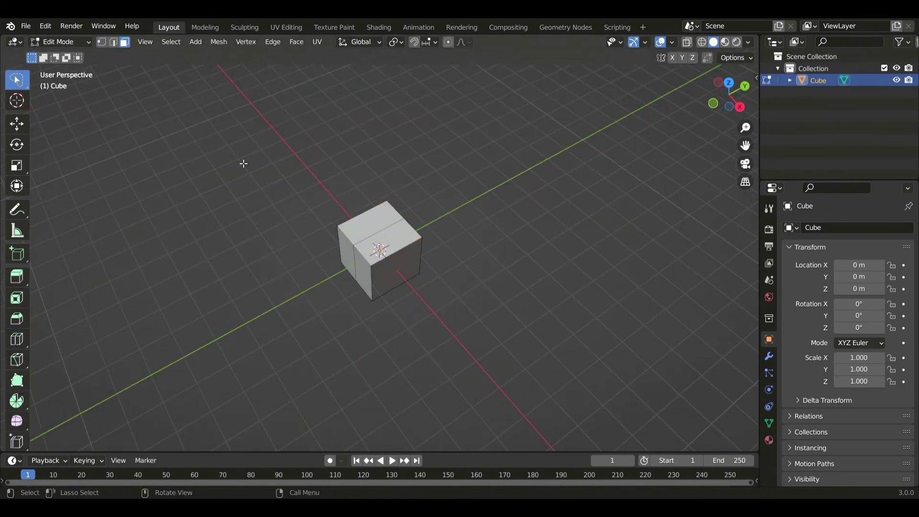
Select the faces of the cube's negative-X half and delete them.
{"action": "key", "text": "3"}
{"action": "middle_click_drag", "start_coordinate": [242, 162], "coordinate": [347, 220]}
{"action": "left_click_drag", "start_coordinate": [358, 185], "coordinate": [369, 326]}
{"action": "key", "text": "x"}
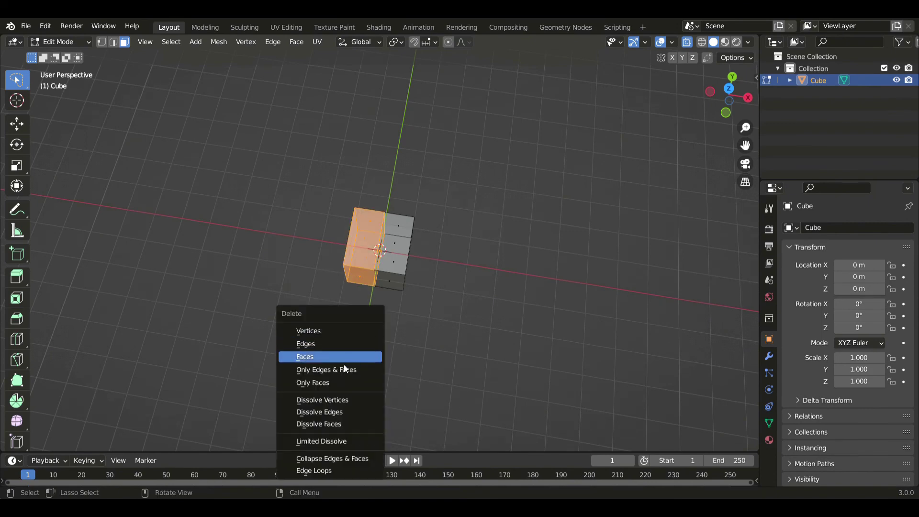
{"action": "left_click", "coordinate": [348, 367]}
{"action": "key", "text": "ctrl+z"}
{"action": "key", "text": "x"}
{"action": "left_click", "coordinate": [331, 311]}
Return to Object Mode and add an X-axis Mirror modifier with Clipping enabled to the half cube.
{"action": "key", "text": "Tab"}
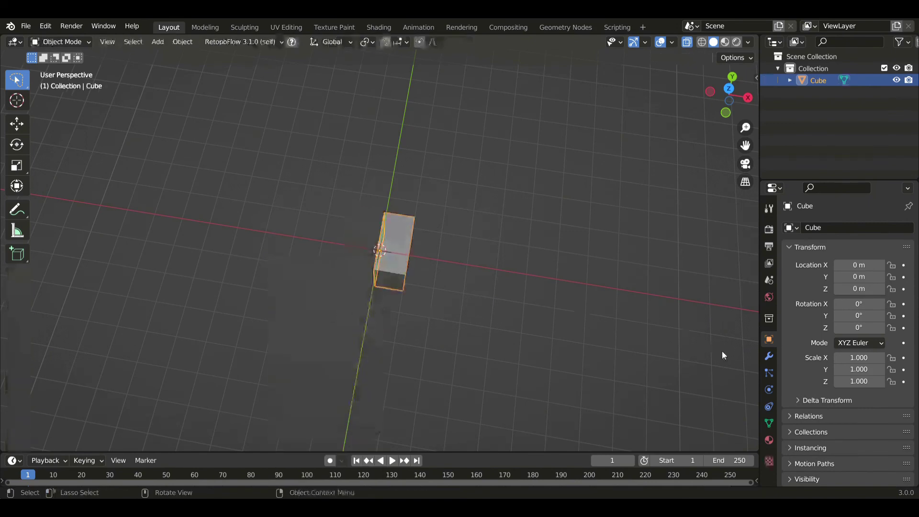
{"action": "left_click", "coordinate": [769, 356]}
{"action": "left_click", "coordinate": [793, 228]}
{"action": "left_click", "coordinate": [703, 365]}
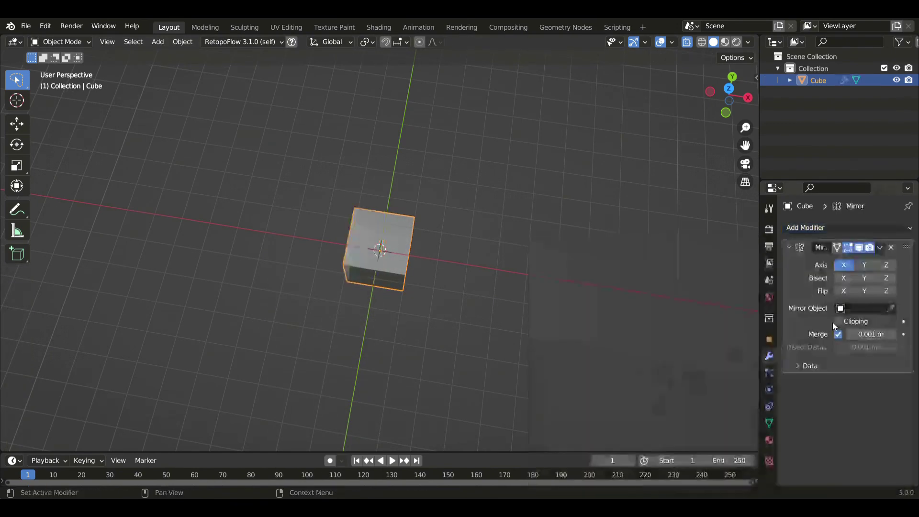
In Edit Mode, scale the cube's front (-Y) end face up to about 1.25 times its size.
{"action": "key", "text": "Tab"}
{"action": "key", "text": "KP_3"}
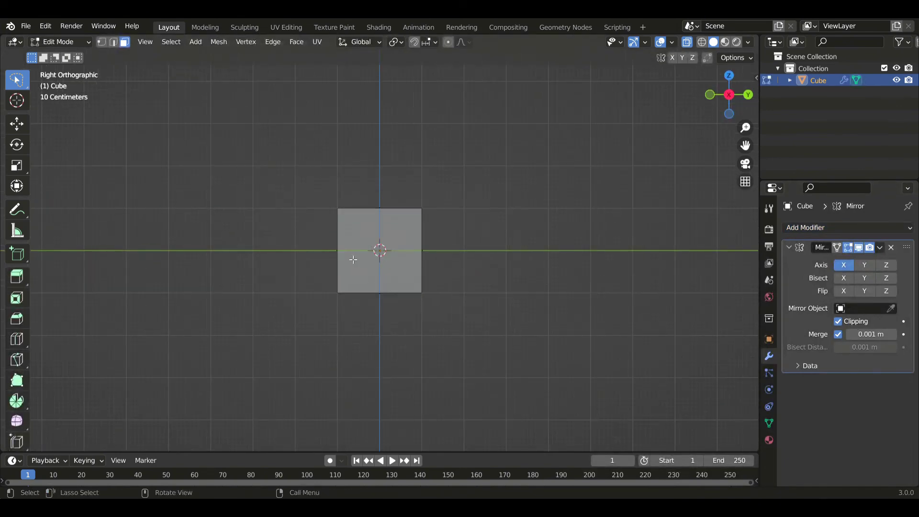
{"action": "key", "text": "s"}
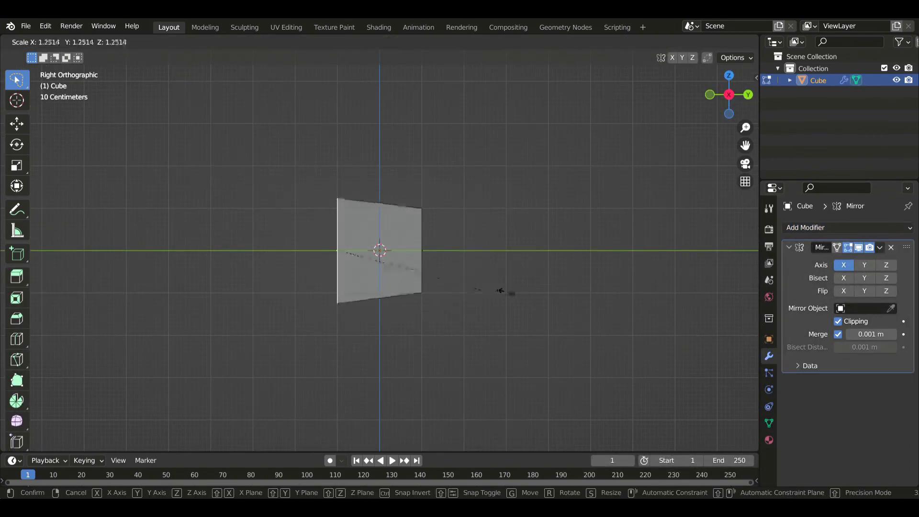
{"action": "left_click", "coordinate": [501, 290]}
Extrude the rear (+Y) end face backward, scale it down and move its end slightly down and back.
{"action": "key", "text": "e"}
{"action": "left_click", "coordinate": [531, 283]}
{"action": "key", "text": "s"}
{"action": "left_click", "coordinate": [563, 299]}
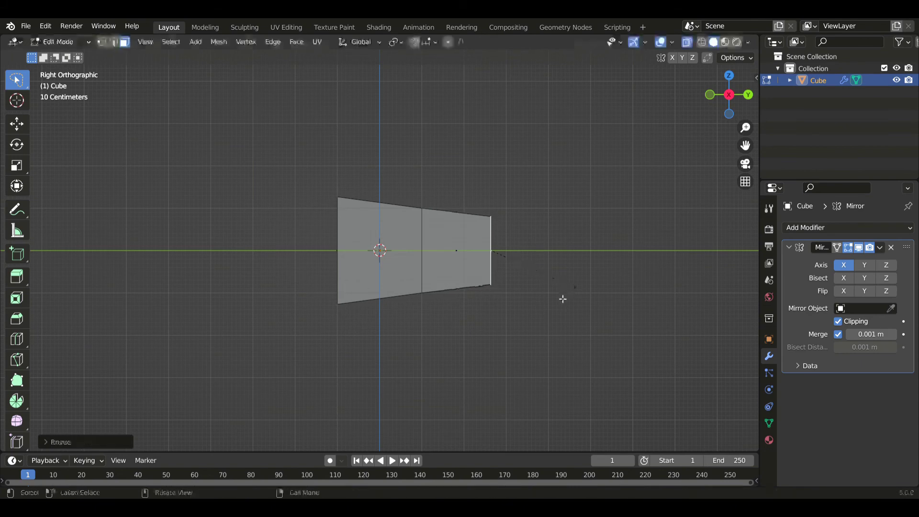
{"action": "key", "text": "g"}
{"action": "left_click", "coordinate": [582, 317]}
Extrude the front (-Y) face into a first neck segment, scaled down, raised and slightly rotated.
{"action": "key", "text": "e"}
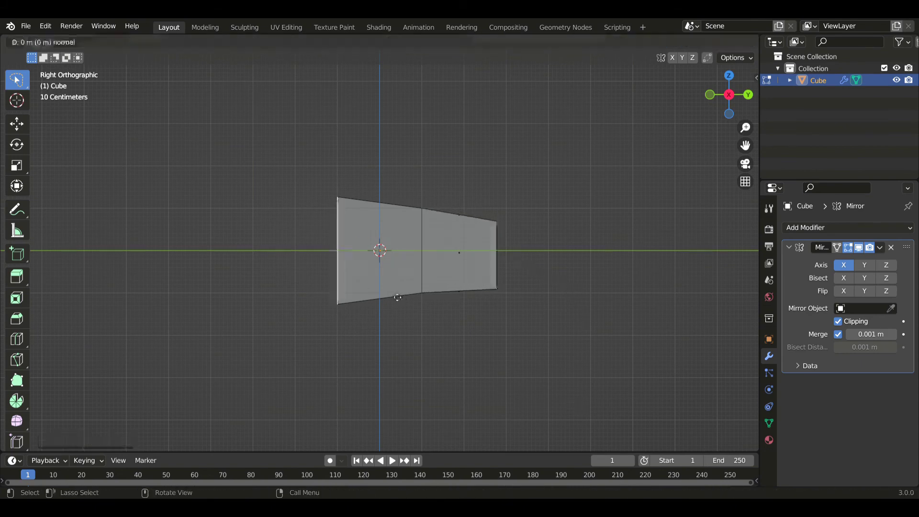
{"action": "key", "text": "s"}
{"action": "left_click", "coordinate": [390, 280]}
{"action": "key", "text": "r"}
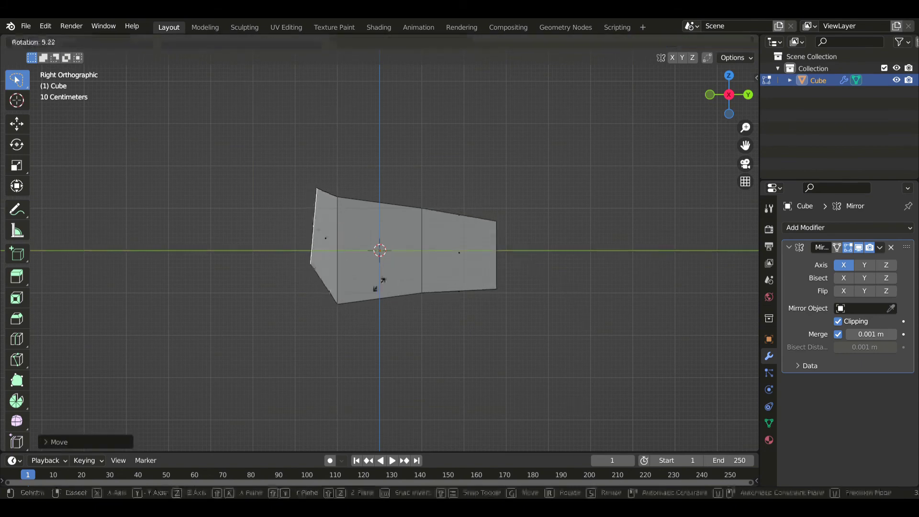
{"action": "left_click", "coordinate": [391, 293]}
Extrude a second neck segment from the front face, scale it down and raise it about 0.5 m.
{"action": "key", "text": "e"}
{"action": "left_click", "coordinate": [387, 290]}
{"action": "key", "text": "s"}
{"action": "left_click", "coordinate": [363, 269]}
{"action": "key", "text": "g"}
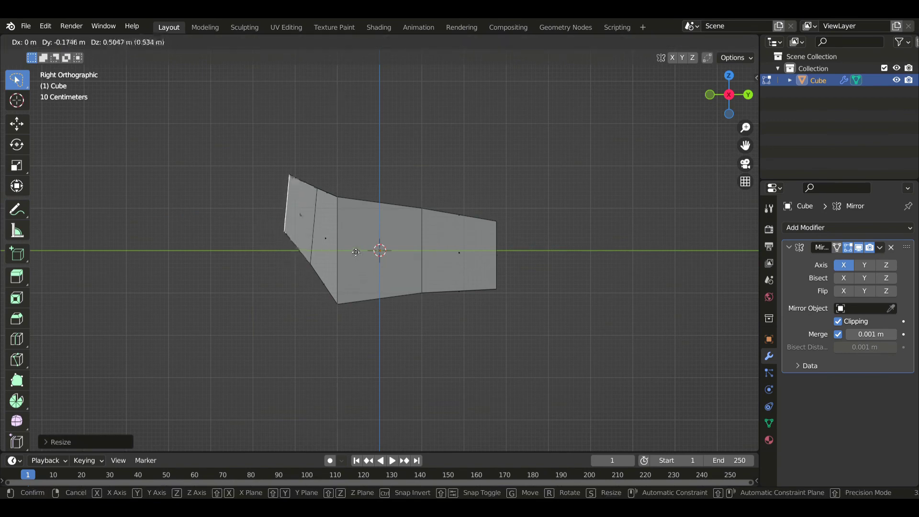
{"action": "left_click", "coordinate": [356, 252]}
{"action": "key", "text": "g"}
{"action": "left_click", "coordinate": [378, 276]}
Extrude the rear (+Y) face into a long tail segment and move its end slightly downward.
{"action": "left_click", "coordinate": [389, 260]}
{"action": "scroll", "coordinate": [393, 261], "scroll_direction": "down", "scroll_amount": 1}
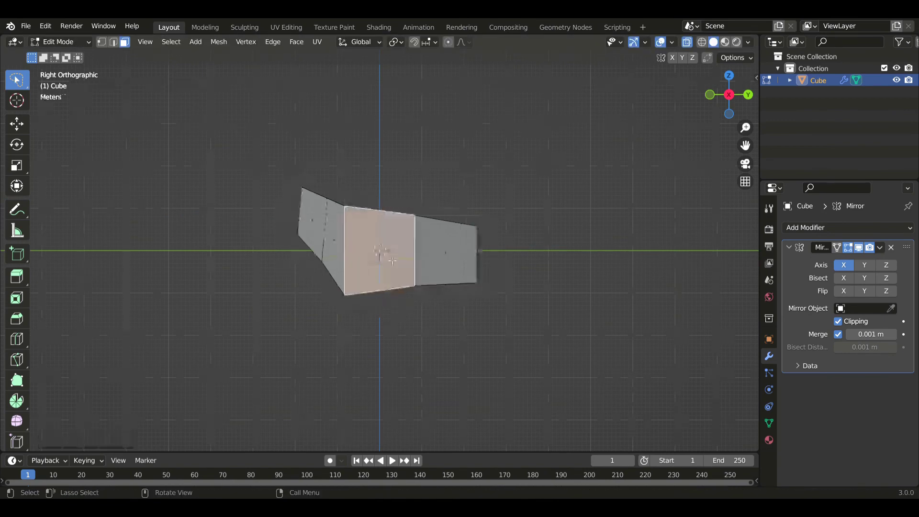
{"action": "middle_click_drag", "start_coordinate": [492, 261], "coordinate": [369, 259], "text": "shift"}
{"action": "left_click", "coordinate": [370, 259]}
{"action": "key", "text": "e"}
{"action": "left_click", "coordinate": [528, 286]}
{"action": "key", "text": "g"}
{"action": "left_click", "coordinate": [636, 308]}
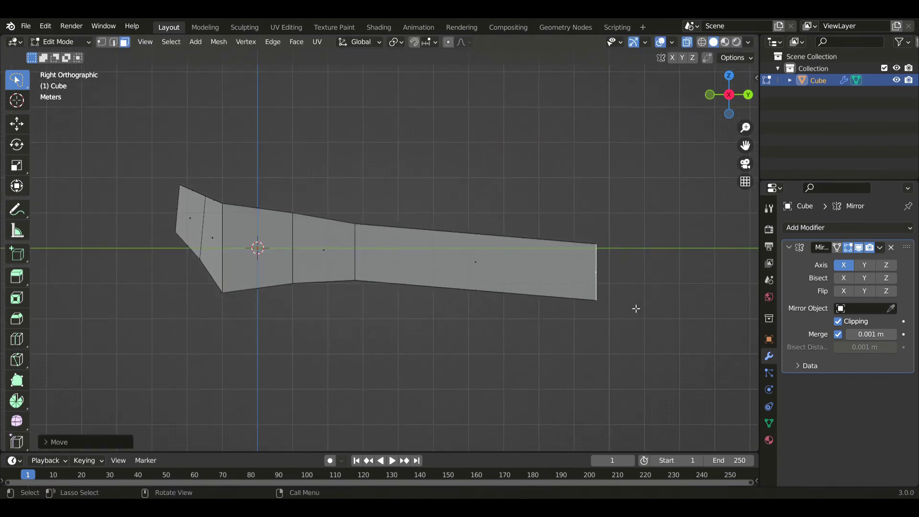
Taper the tail by scaling its end face down to a small tip and moving it farther back and down.
{"action": "scroll", "coordinate": [636, 309], "scroll_direction": "down", "scroll_amount": 1}
{"action": "key", "text": "s"}
{"action": "left_click", "coordinate": [554, 302]}
{"action": "key", "text": "g"}
{"action": "left_click", "coordinate": [597, 331]}
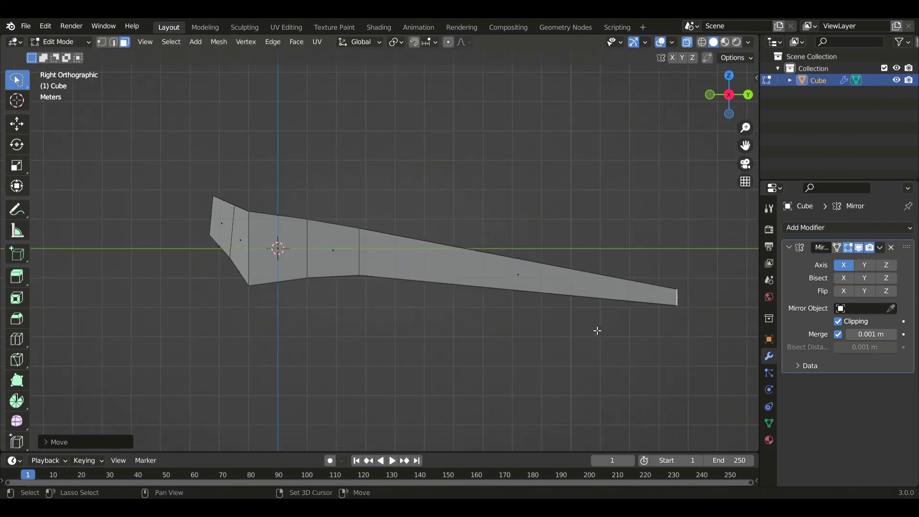
{"action": "middle_click_drag", "start_coordinate": [597, 330], "coordinate": [511, 314], "text": "shift"}
{"action": "key", "text": "s"}
{"action": "left_click", "coordinate": [618, 338]}
Try to narrow the whole body by moving the entire mesh along X toward the mirror plane.
{"action": "middle_click_drag", "start_coordinate": [297, 309], "coordinate": [436, 329], "text": "shift"}
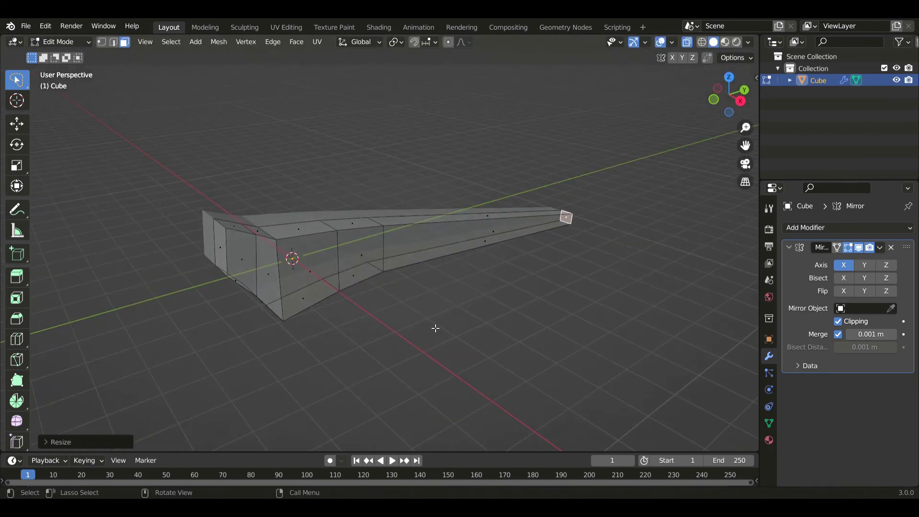
{"action": "key", "text": "a"}
{"action": "key", "text": "g"}
{"action": "key", "text": "x"}
{"action": "left_click", "coordinate": [306, 269]}
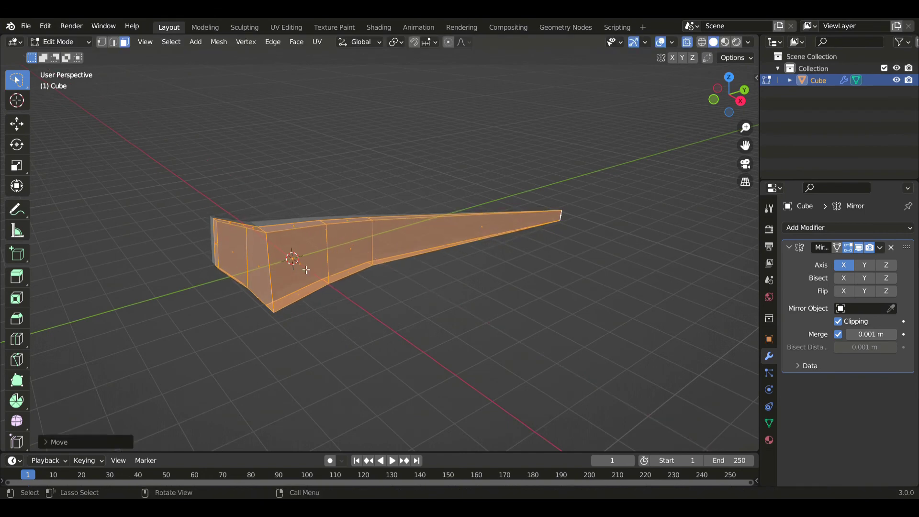
Try to widen the chest by moving its side face along X, with X-ray display turned off.
{"action": "left_click", "coordinate": [306, 270]}
{"action": "middle_click_drag", "start_coordinate": [344, 293], "coordinate": [383, 250]}
{"action": "key", "text": "g"}
{"action": "key", "text": "x"}
{"action": "left_click", "coordinate": [416, 336]}
{"action": "key", "text": "alt+z"}
{"action": "key", "text": "g"}
{"action": "key", "text": "x"}
{"action": "left_click", "coordinate": [426, 319]}
Try moving the tail tip edge along X, inspect the shape from behind and undo the recent X-axis moves.
{"action": "key", "text": "2"}
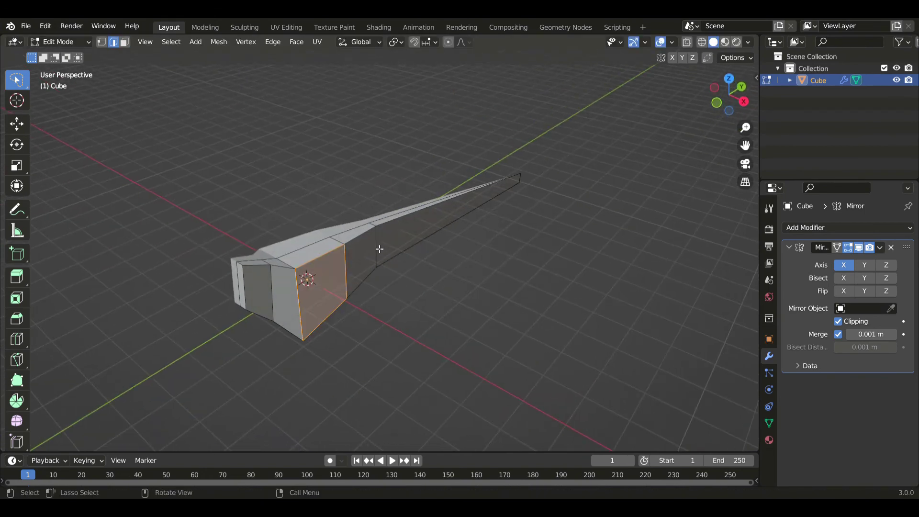
{"action": "key", "text": "g"}
{"action": "key", "text": "x"}
{"action": "left_click", "coordinate": [570, 188]}
{"action": "key", "text": "KP_3"}
{"action": "middle_click_drag", "start_coordinate": [579, 197], "coordinate": [542, 283]}
{"action": "middle_click_drag", "start_coordinate": [424, 377], "coordinate": [431, 363], "text": "shift"}
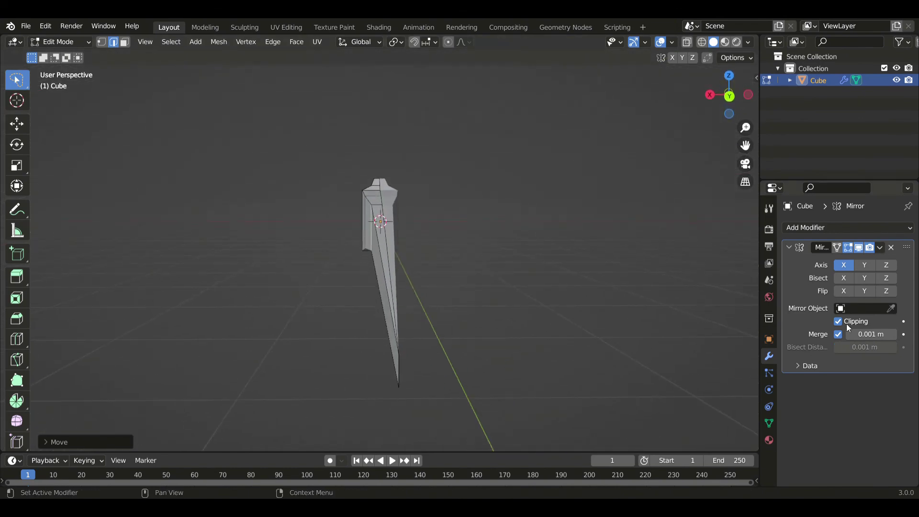
{"action": "key", "text": "ctrl+z"}
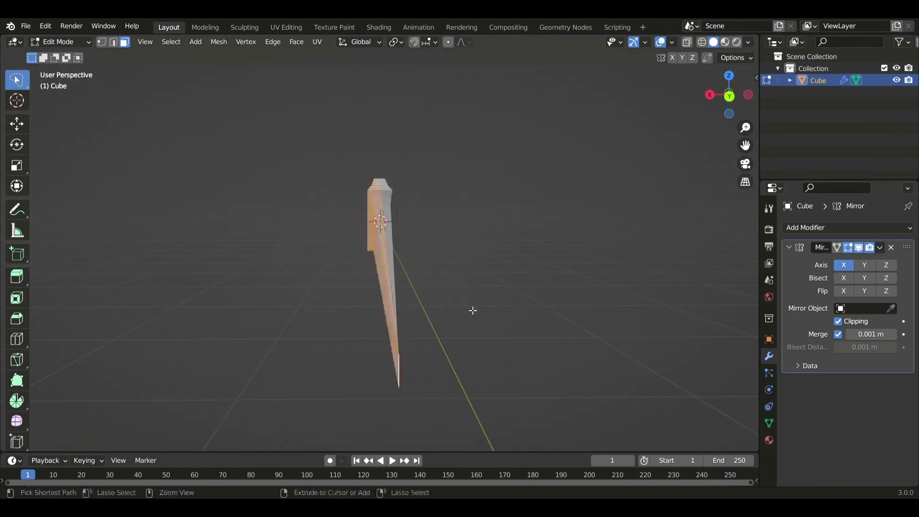
Narrow the body by moving the entire mesh about 0.46 m along X toward the mirror plane.
{"action": "key", "text": "a"}
{"action": "key", "text": "g"}
{"action": "key", "text": "x"}
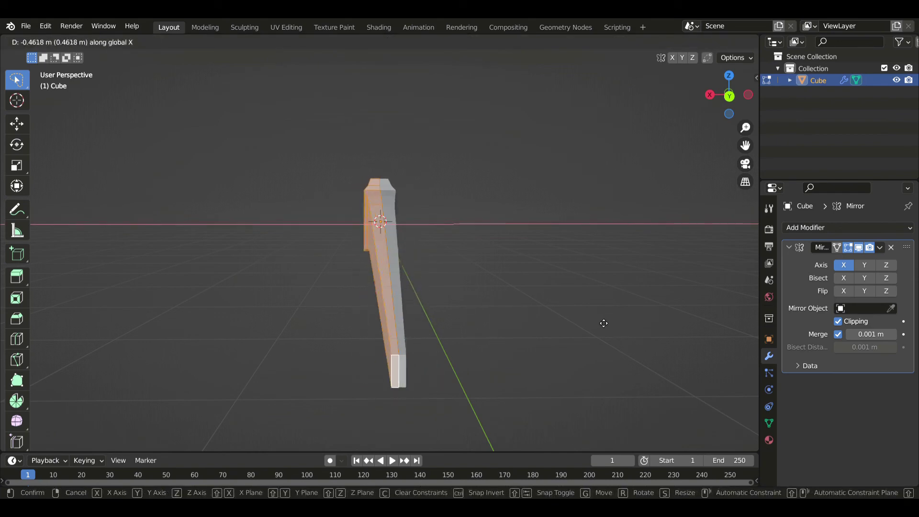
{"action": "left_click", "coordinate": [604, 323]}
Widen the chest by moving its side face outward along X.
{"action": "middle_click_drag", "start_coordinate": [399, 261], "coordinate": [565, 313]}
{"action": "left_click", "coordinate": [326, 301]}
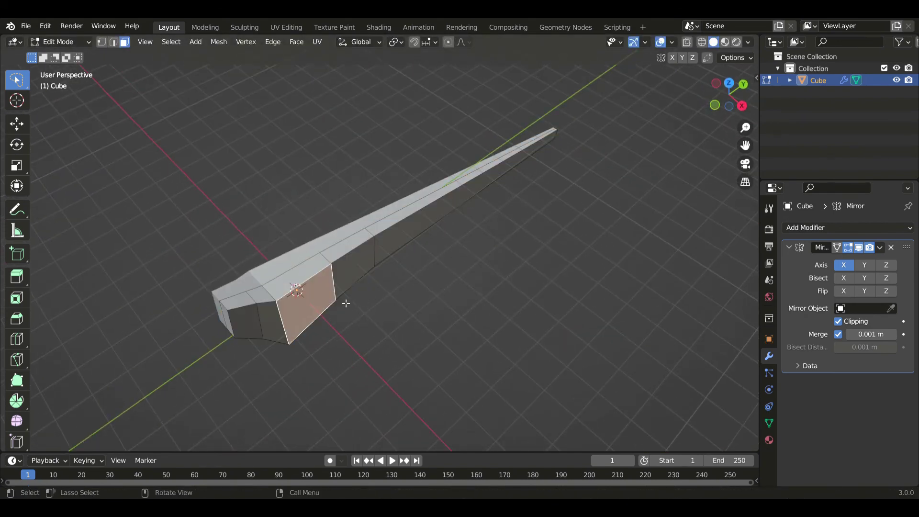
{"action": "middle_click_drag", "start_coordinate": [346, 303], "coordinate": [363, 292]}
{"action": "key", "text": "g"}
{"action": "key", "text": "x"}
{"action": "left_click", "coordinate": [396, 294]}
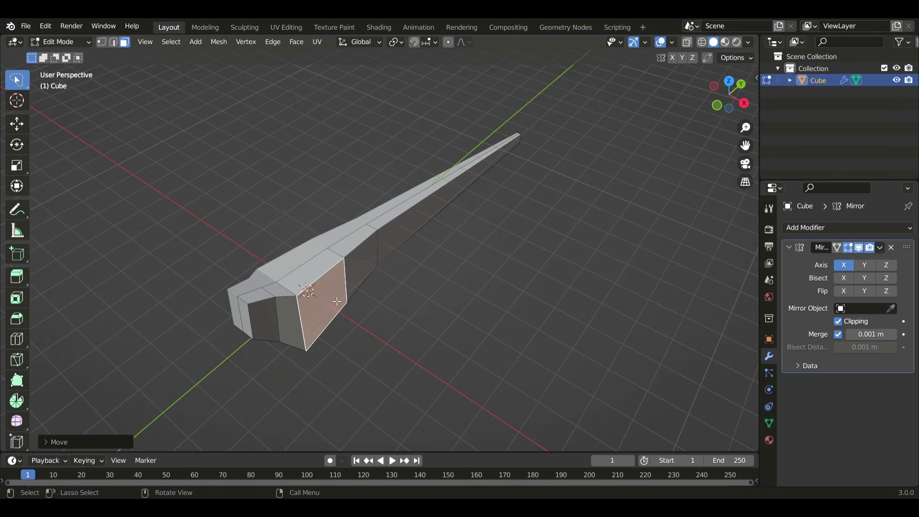
Move the side face just in front of the chest outward along X.
{"action": "left_click", "coordinate": [274, 320]}
{"action": "key", "text": "g"}
{"action": "key", "text": "x"}
{"action": "left_click", "coordinate": [302, 329]}
Extrude the neck's front face slightly, enlarge it to about 1.17 times, and move and rotate it upright for the head's base.
{"action": "left_click", "coordinate": [247, 319]}
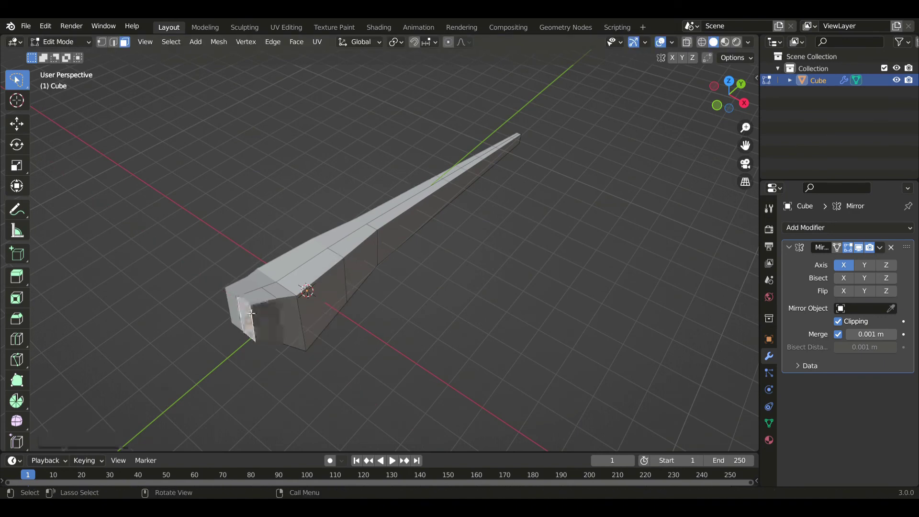
{"action": "key", "text": "KP_3"}
{"action": "middle_click_drag", "start_coordinate": [259, 293], "coordinate": [398, 326], "text": "shift"}
{"action": "scroll", "coordinate": [397, 325], "scroll_direction": "up", "scroll_amount": 3}
{"action": "key", "text": "e"}
{"action": "left_click", "coordinate": [448, 282]}
{"action": "key", "text": "s"}
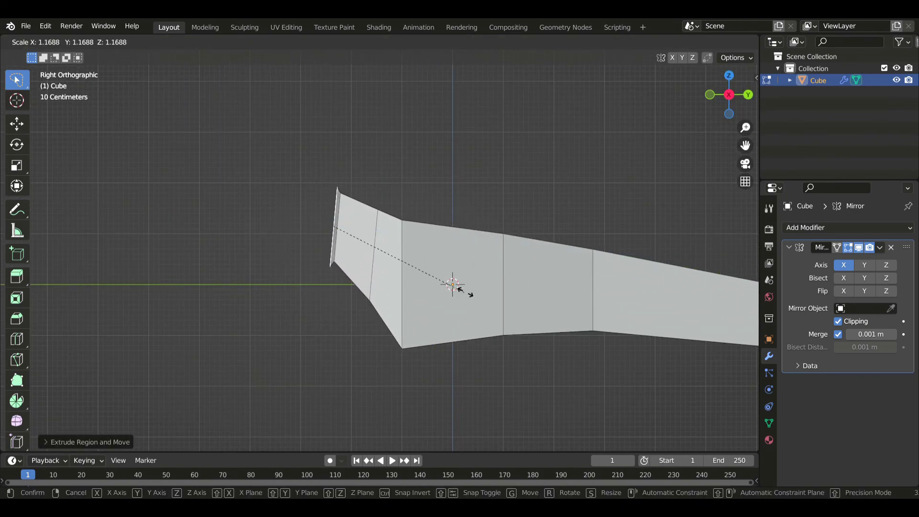
{"action": "left_click", "coordinate": [471, 294]}
{"action": "key", "text": "g"}
{"action": "left_click", "coordinate": [469, 292]}
{"action": "key", "text": "r"}
{"action": "left_click", "coordinate": [452, 281]}
Extrude the head block forward from the enlarged neck face and nudge the lower edge of its neck joint.
{"action": "key", "text": "e"}
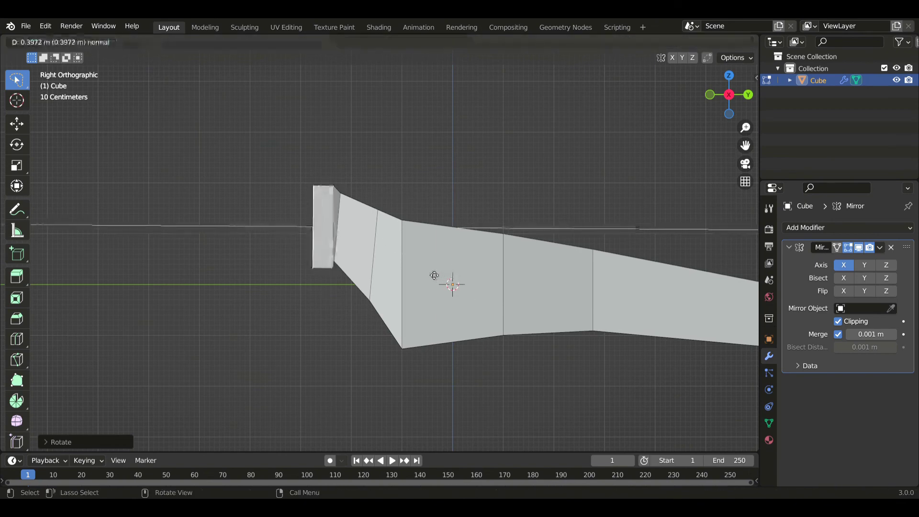
{"action": "left_click", "coordinate": [357, 270]}
{"action": "key", "text": "alt+z"}
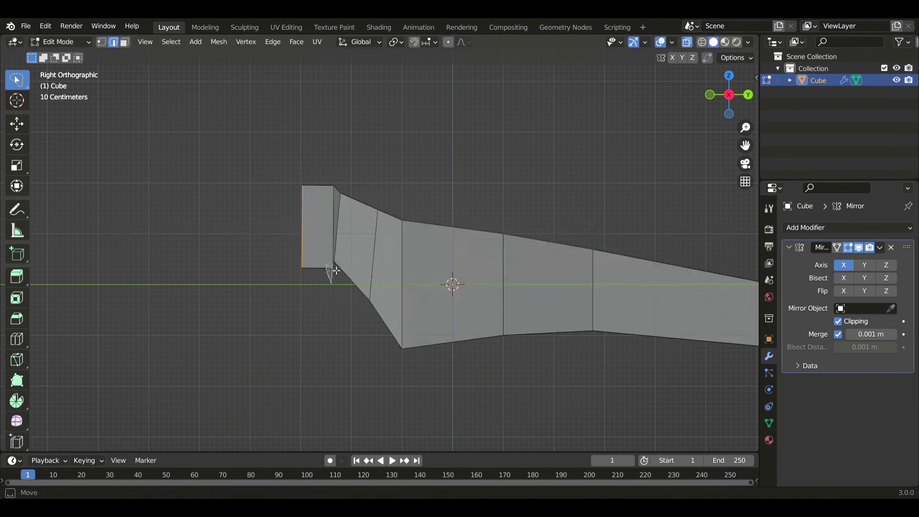
{"action": "key", "text": "alt+z"}
{"action": "key", "text": "g"}
{"action": "left_click", "coordinate": [345, 300]}
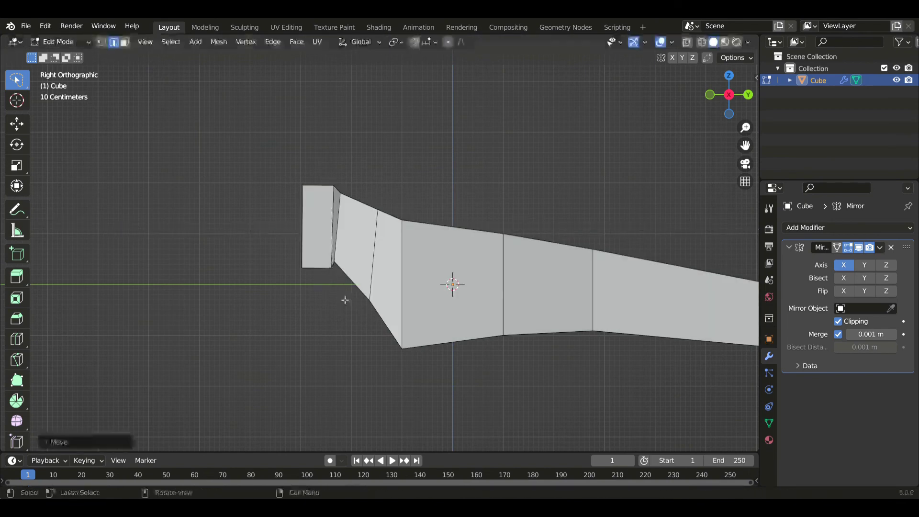
Try to extrude the head's front face forward with X-ray display turned on.
{"action": "key", "text": "alt+z"}
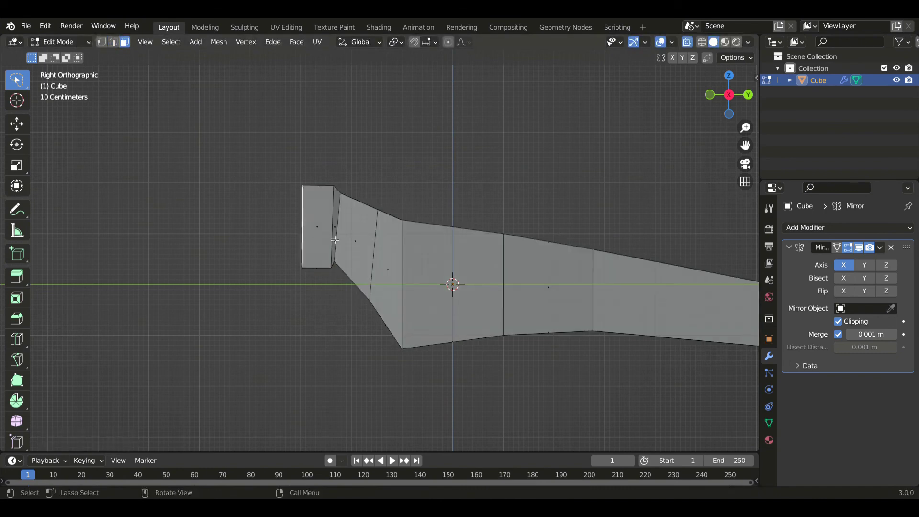
{"action": "key", "text": "e"}
{"action": "left_click", "coordinate": [377, 278]}
{"action": "key", "text": "ctrl+z"}
Rotate and move the head's front face forward and down so that its lower edge juts out.
{"action": "key", "text": "r"}
{"action": "left_click", "coordinate": [398, 280]}
{"action": "key", "text": "g"}
{"action": "left_click", "coordinate": [376, 285]}
{"action": "key", "text": "r"}
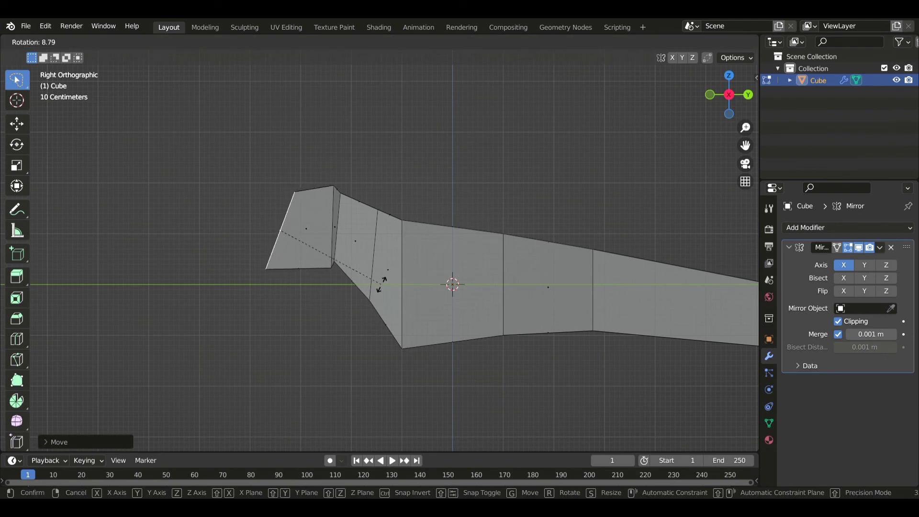
{"action": "left_click", "coordinate": [381, 280]}
Narrow the head's front face toward the mirror plane and shift the head's side face along X.
{"action": "middle_click_drag", "start_coordinate": [381, 280], "coordinate": [417, 285]}
{"action": "key", "text": "g"}
{"action": "key", "text": "x"}
{"action": "left_click", "coordinate": [446, 310]}
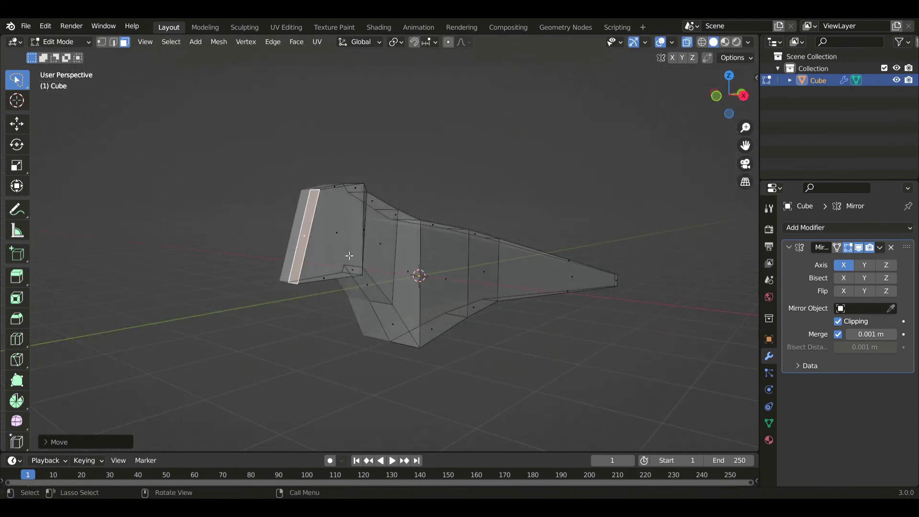
{"action": "left_click", "coordinate": [346, 244]}
{"action": "key", "text": "g"}
{"action": "key", "text": "x"}
{"action": "left_click", "coordinate": [389, 251]}
Adjust the neck's side face along X and shift the chest's side face slightly outward along X.
{"action": "middle_click_drag", "start_coordinate": [389, 251], "coordinate": [322, 315]}
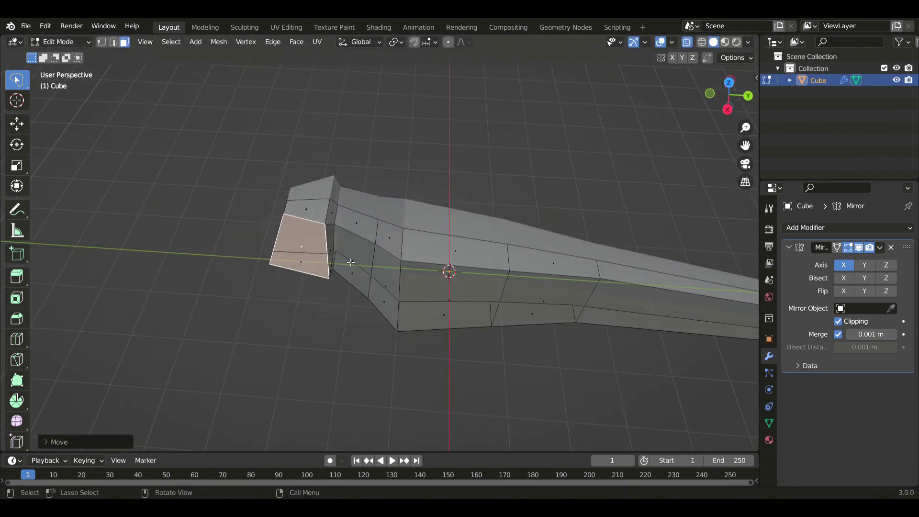
{"action": "left_click", "coordinate": [351, 263]}
{"action": "key", "text": "g"}
{"action": "key", "text": "x"}
{"action": "left_click", "coordinate": [355, 281]}
{"action": "key", "text": "alt+z"}
{"action": "left_click", "coordinate": [422, 287]}
{"action": "key", "text": "g"}
{"action": "key", "text": "x"}
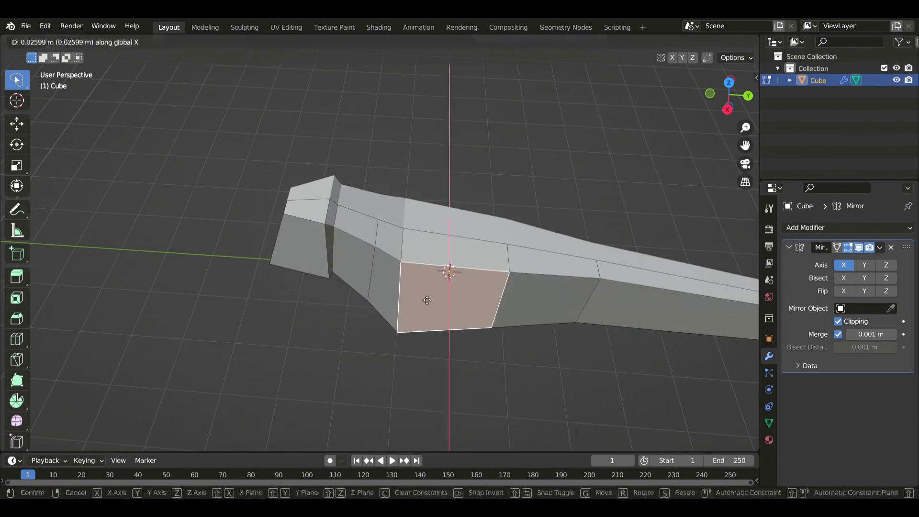
{"action": "left_click", "coordinate": [425, 302]}
Extrude the head's front face forward into a snout, scale its end down and lower it.
{"action": "key", "text": "KP_3"}
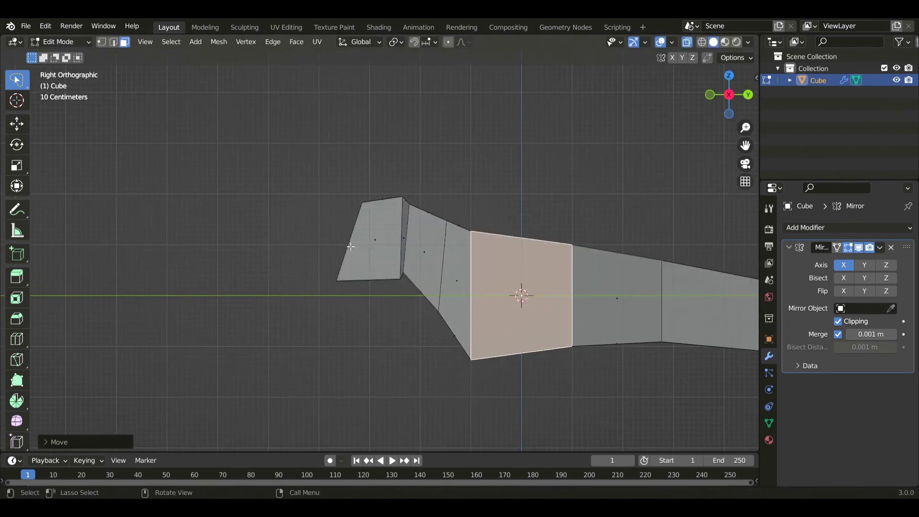
{"action": "left_click", "coordinate": [401, 281]}
{"action": "key", "text": "e"}
{"action": "left_click", "coordinate": [384, 283]}
{"action": "key", "text": "s"}
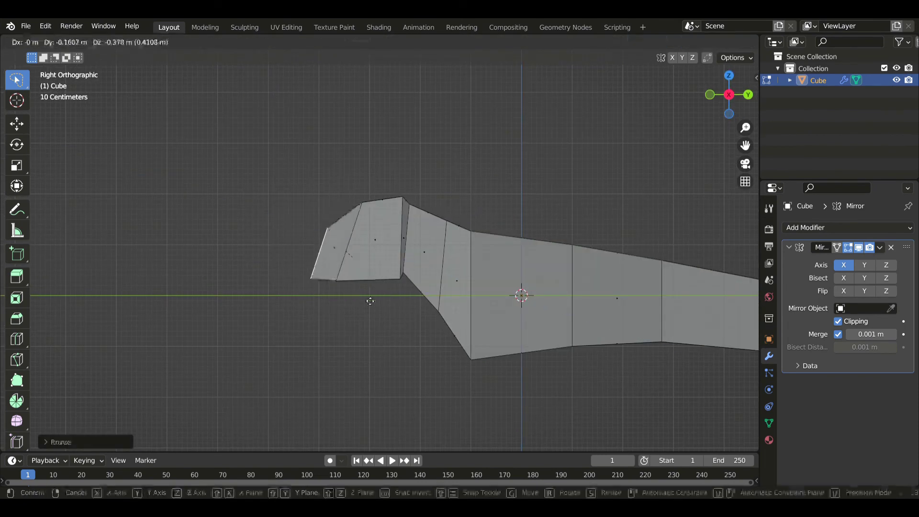
{"action": "left_click", "coordinate": [374, 304]}
{"action": "key", "text": "KP_1"}
{"action": "scroll", "coordinate": [391, 300], "scroll_direction": "up", "scroll_amount": 3}
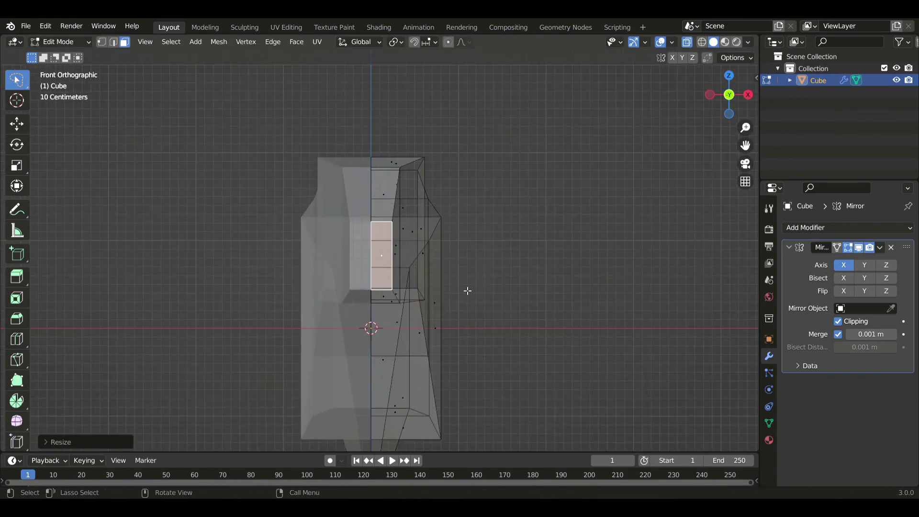
Narrow the snout's front face along X and shift the head's side face along X.
{"action": "key", "text": "s"}
{"action": "key", "text": "x"}
{"action": "left_click", "coordinate": [416, 275]}
{"action": "key", "text": "alt+z"}
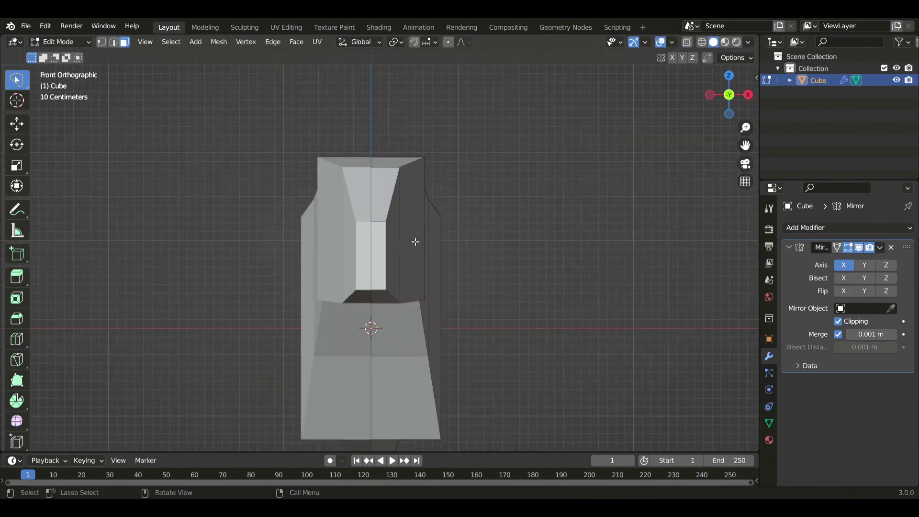
{"action": "left_click", "coordinate": [415, 242]}
{"action": "key", "text": "g"}
{"action": "key", "text": "x"}
{"action": "left_click", "coordinate": [474, 258]}
Rotate the snout's front face to a steeper angle in the side view and reposition it.
{"action": "key", "text": "KP_3"}
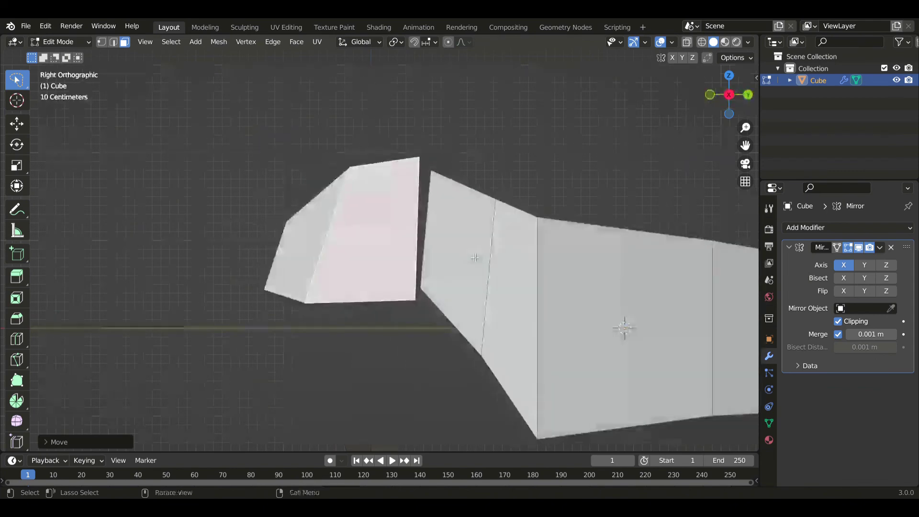
{"action": "key", "text": "alt+z"}
{"action": "key", "text": "r"}
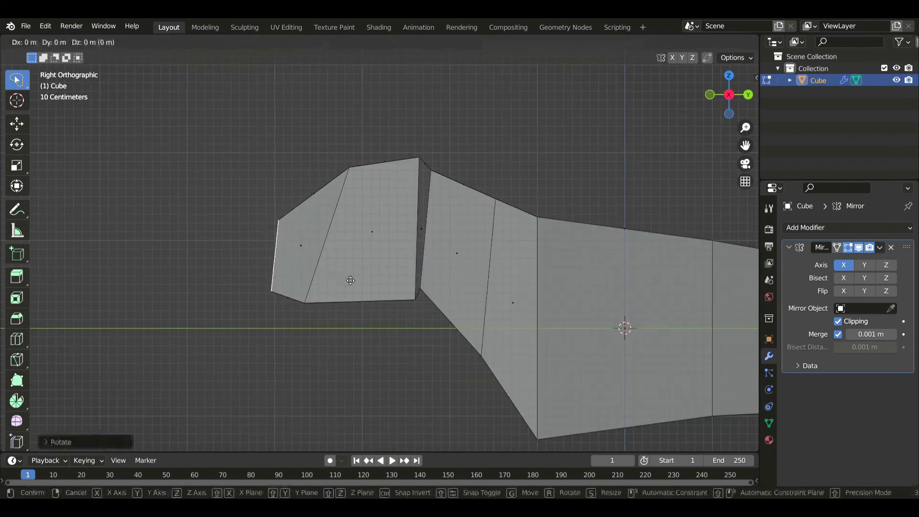
{"action": "left_click", "coordinate": [415, 312]}
Move the lower edge between head and snout backward and the upper edge forward.
{"action": "key", "text": "2"}
{"action": "left_click_drag", "start_coordinate": [330, 286], "coordinate": [337, 356]}
{"action": "key", "text": "g"}
{"action": "left_click", "coordinate": [363, 355]}
{"action": "left_click_drag", "start_coordinate": [331, 232], "coordinate": [383, 219]}
{"action": "key", "text": "g"}
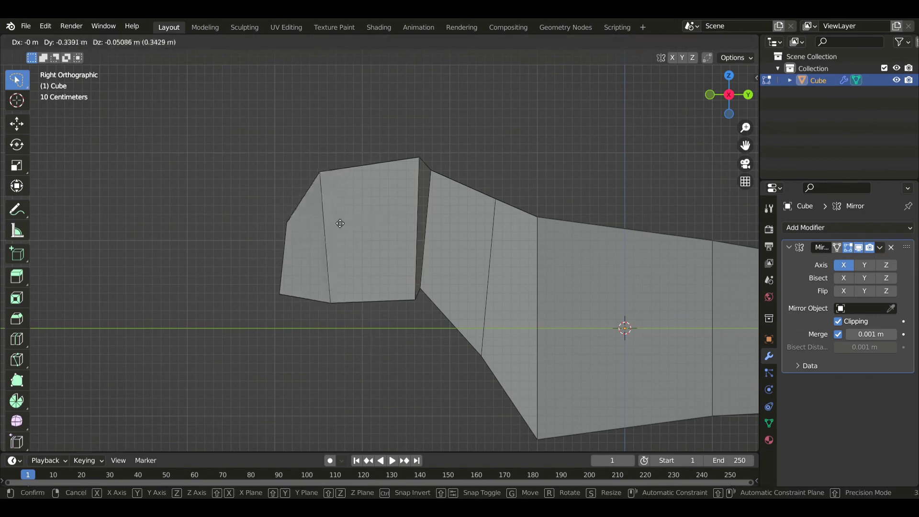
{"action": "left_click", "coordinate": [339, 222]}
Nudge the lower edge between head and snout slightly forward and the snout's lower front edge backward.
{"action": "left_click_drag", "start_coordinate": [338, 251], "coordinate": [385, 341]}
{"action": "key", "text": "g"}
{"action": "left_click", "coordinate": [376, 341]}
{"action": "mouse_move", "coordinate": [294, 268]}
{"action": "left_mouse_down"}
{"action": "mouse_move", "coordinate": [283, 256]}
{"action": "mouse_move", "coordinate": [318, 259]}
{"action": "mouse_move", "coordinate": [281, 286]}
{"action": "mouse_move", "coordinate": [335, 330]}
{"action": "left_mouse_up"}
{"action": "key", "text": "g"}
{"action": "left_click", "coordinate": [318, 259]}
{"action": "key", "text": "g"}
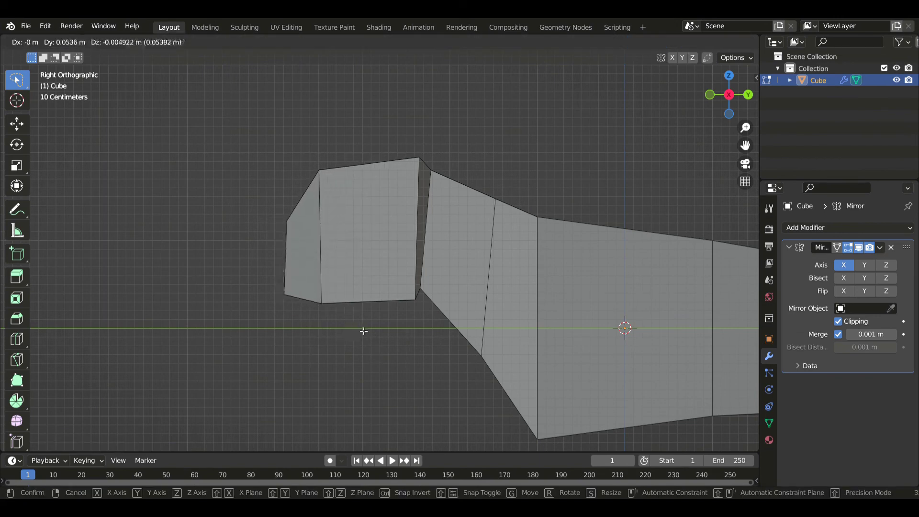
{"action": "left_click", "coordinate": [364, 331]}
Add a lengthwise loop cut along the side from snout to tail and slide it slightly downward.
{"action": "left_click", "coordinate": [17, 338]}
{"action": "left_click", "coordinate": [18, 80]}
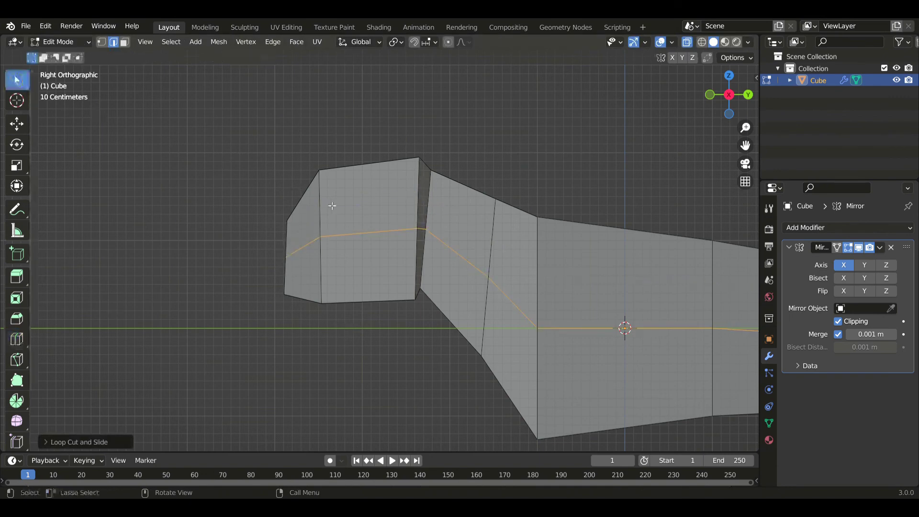
{"action": "key", "text": "g"}
{"action": "key", "text": "g"}
{"action": "left_click", "coordinate": [331, 222]}
Pull the new loop's snout vertex forward and down, and lower its vertices along the head and neck joint.
{"action": "right_click_drag", "start_coordinate": [280, 247], "coordinate": [281, 247], "text": "ctrl"}
{"action": "key", "text": "g"}
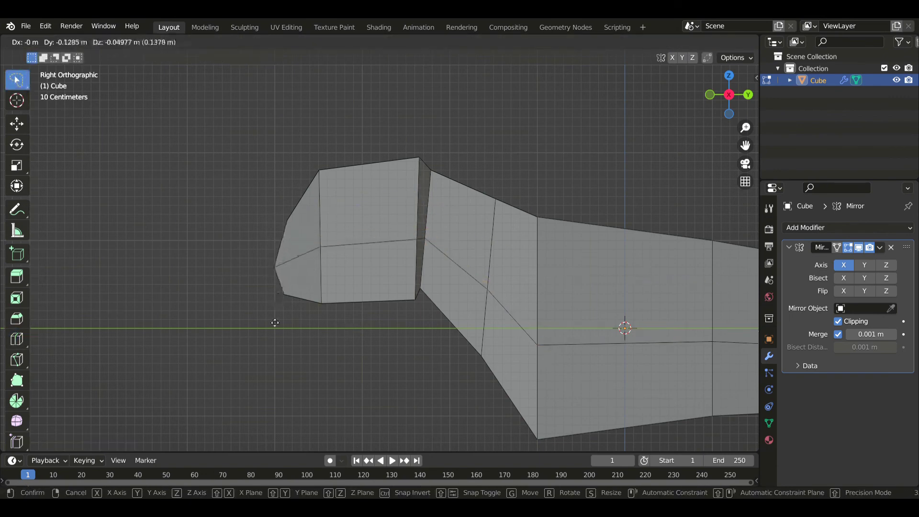
{"action": "left_click", "coordinate": [274, 326]}
{"action": "left_click", "coordinate": [321, 248]}
{"action": "key", "text": "g"}
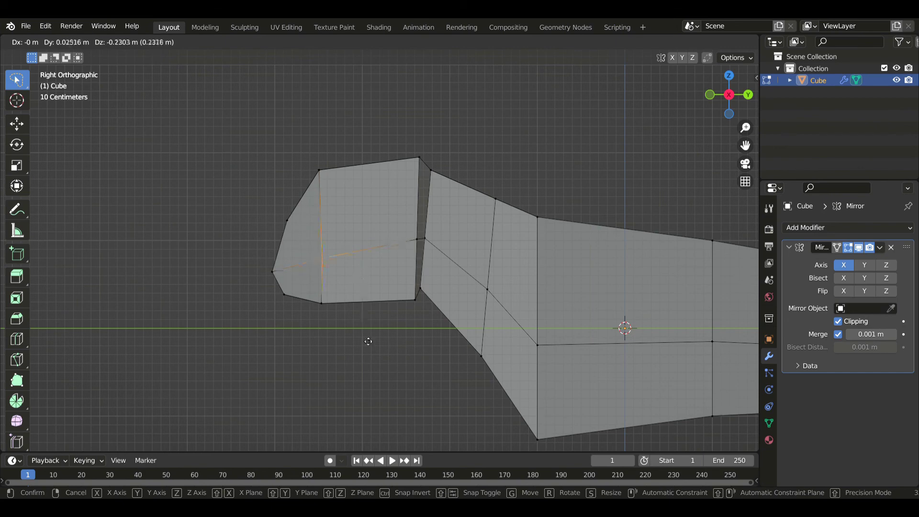
{"action": "left_click", "coordinate": [369, 342]}
{"action": "left_click_drag", "start_coordinate": [410, 252], "coordinate": [435, 249]}
{"action": "key", "text": "g"}
{"action": "left_click", "coordinate": [454, 282]}
Select the upper side edge path from the neck to the snout and slide it downward.
{"action": "scroll", "coordinate": [454, 293], "scroll_direction": "down", "scroll_amount": 2}
{"action": "middle_click_drag", "start_coordinate": [446, 254], "coordinate": [408, 241], "text": "shift"}
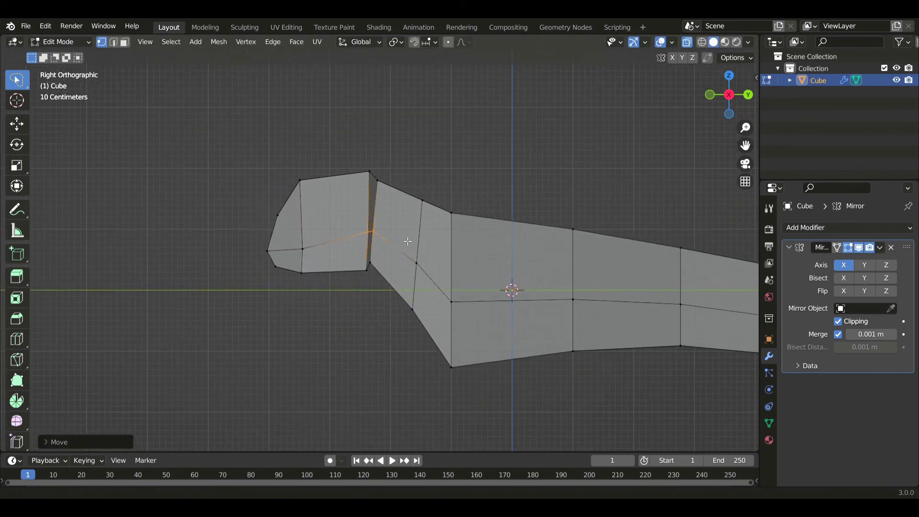
{"action": "left_click", "coordinate": [280, 216], "text": "ctrl"}
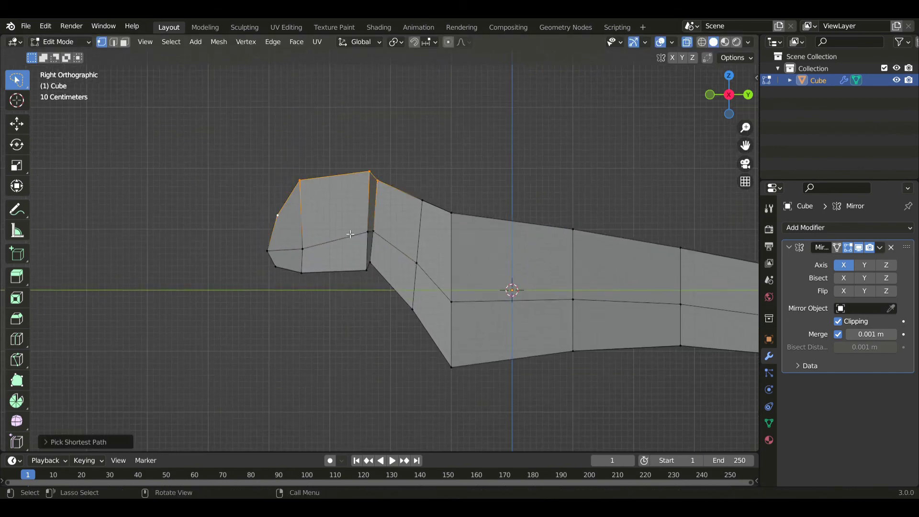
{"action": "key", "text": "g"}
{"action": "key", "text": "g"}
{"action": "left_click", "coordinate": [408, 220]}
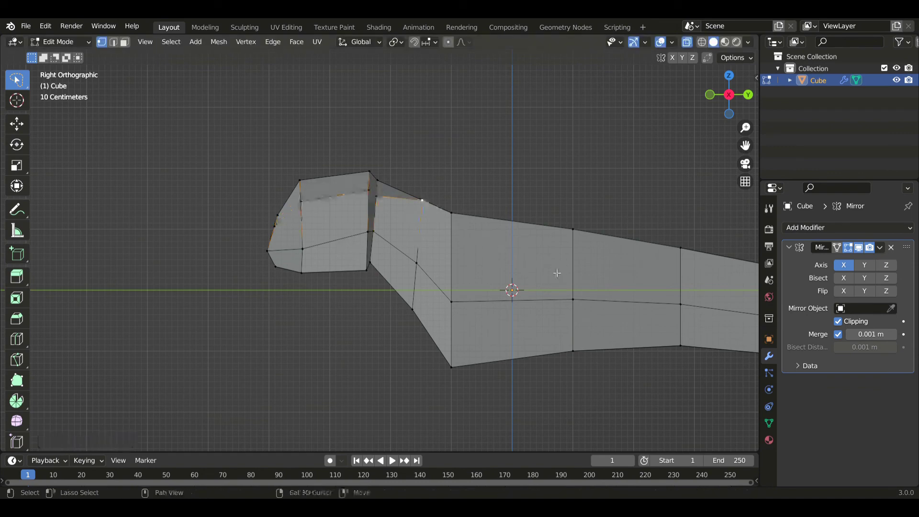
Select the lower head, body and tail vertices and smooth them with the Smooth tool.
{"action": "scroll", "coordinate": [557, 274], "scroll_direction": "down", "scroll_amount": 5}
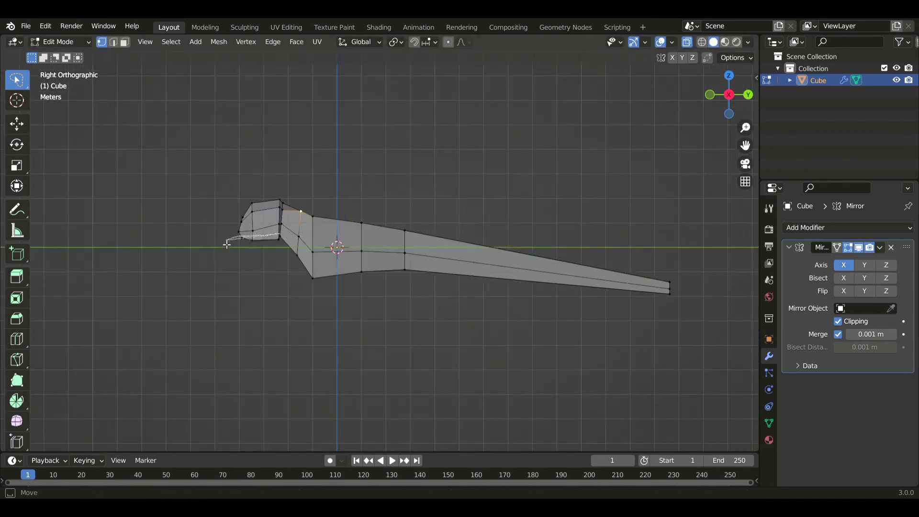
{"action": "mouse_move", "coordinate": [227, 244]}
{"action": "left_mouse_down"}
{"action": "mouse_move", "coordinate": [713, 355]}
{"action": "mouse_move", "coordinate": [407, 185]}
{"action": "mouse_move", "coordinate": [282, 210]}
{"action": "left_mouse_up"}
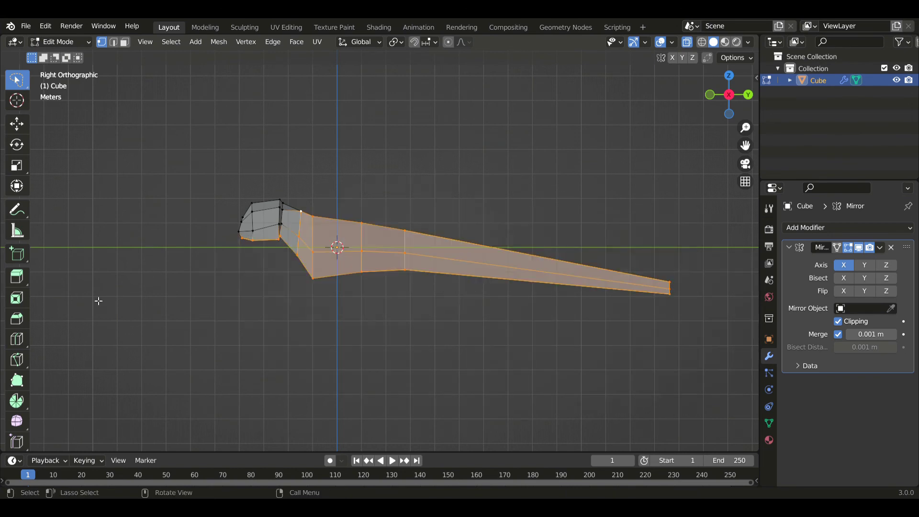
{"action": "scroll", "coordinate": [21, 390], "scroll_direction": "down", "scroll_amount": 2}
{"action": "left_click", "coordinate": [20, 386]}
{"action": "left_click_drag", "start_coordinate": [405, 282], "coordinate": [471, 333]}
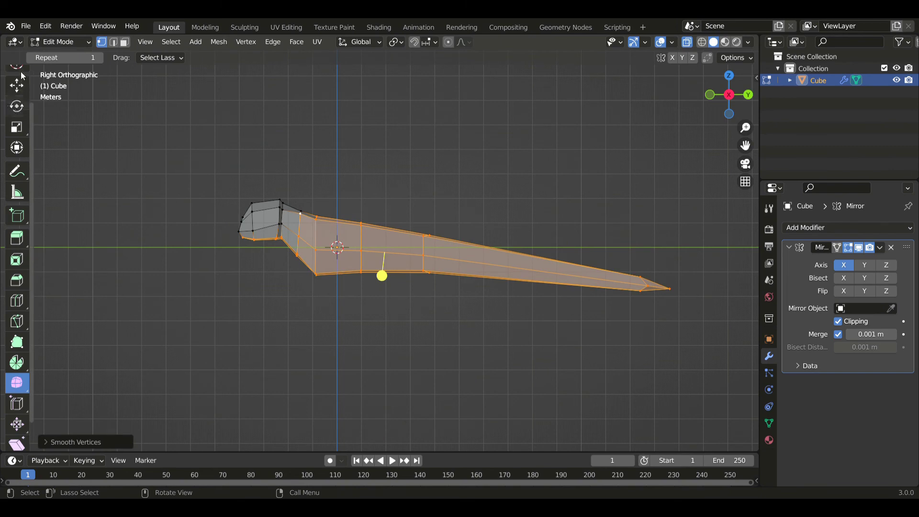
{"action": "scroll", "coordinate": [21, 74], "scroll_direction": "up", "scroll_amount": 2}
{"action": "left_click", "coordinate": [16, 79]}
Slide the head's lower side edges upward and the snout's front side edges backward.
{"action": "scroll", "coordinate": [339, 249], "scroll_direction": "up", "scroll_amount": 6}
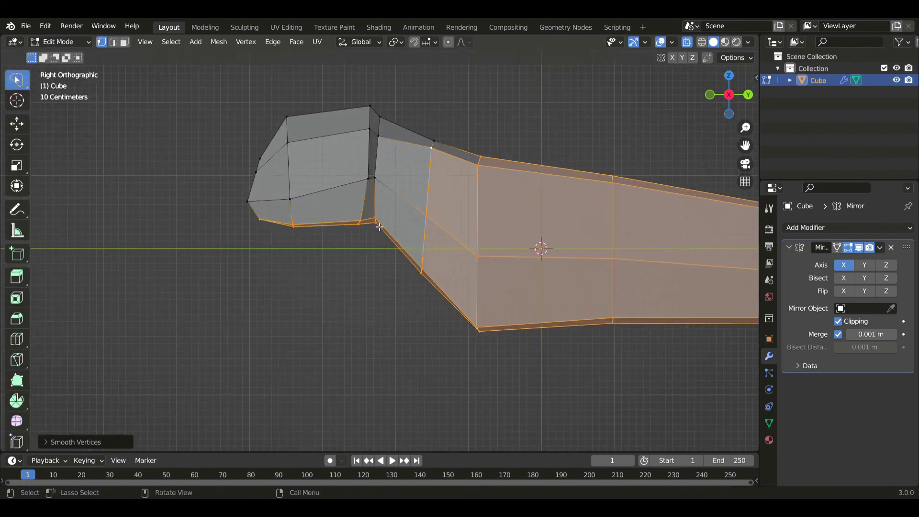
{"action": "key", "text": "alt+z"}
{"action": "left_click", "coordinate": [376, 219]}
{"action": "left_click", "coordinate": [260, 220], "text": "ctrl"}
{"action": "key", "text": "g"}
{"action": "key", "text": "g"}
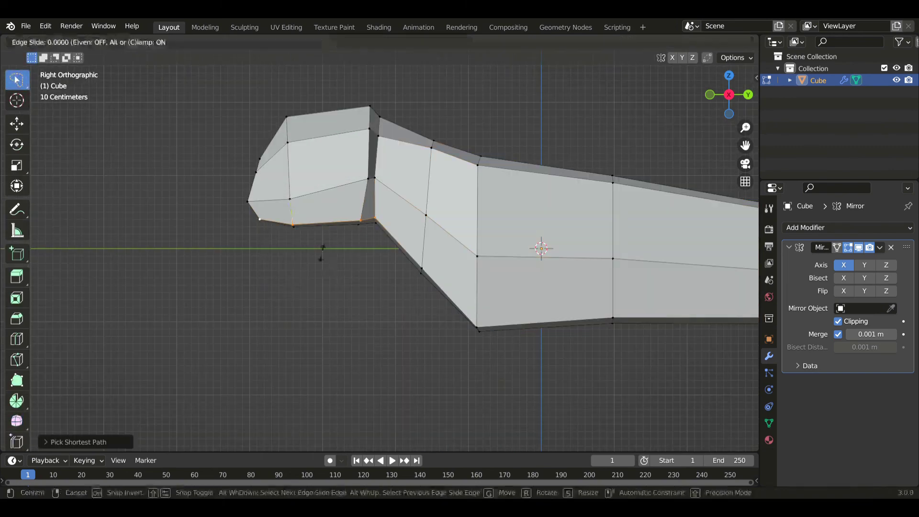
{"action": "left_click", "coordinate": [264, 215]}
{"action": "key", "text": "g"}
{"action": "key", "text": "g"}
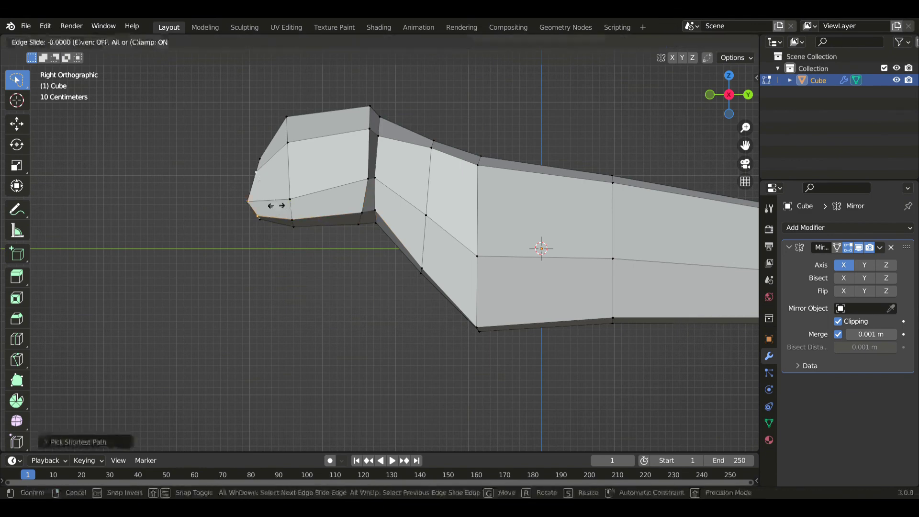
{"action": "left_click", "coordinate": [302, 201]}
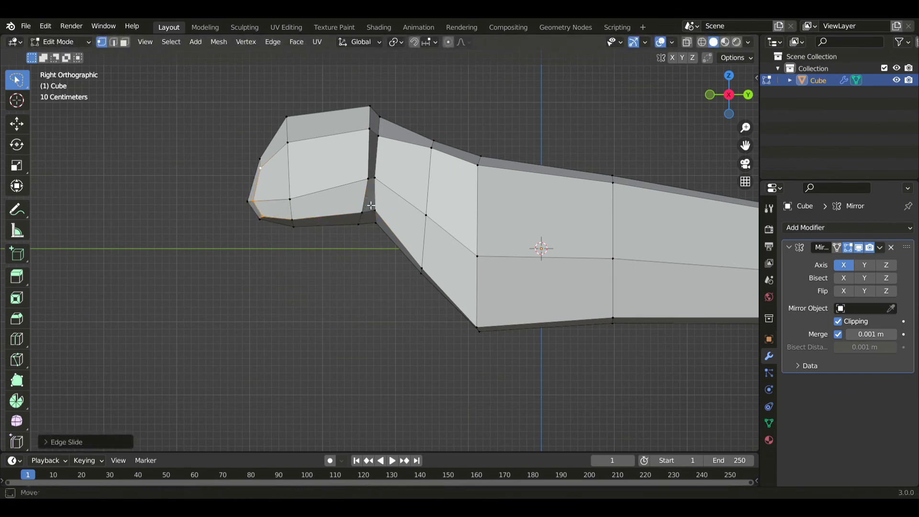
Move the middle vertices at the head-neck joint backward and raise the joint's upper side vertices.
{"action": "left_click_drag", "start_coordinate": [362, 170], "coordinate": [386, 186]}
{"action": "key", "text": "g"}
{"action": "left_click", "coordinate": [455, 186], "text": "shift"}
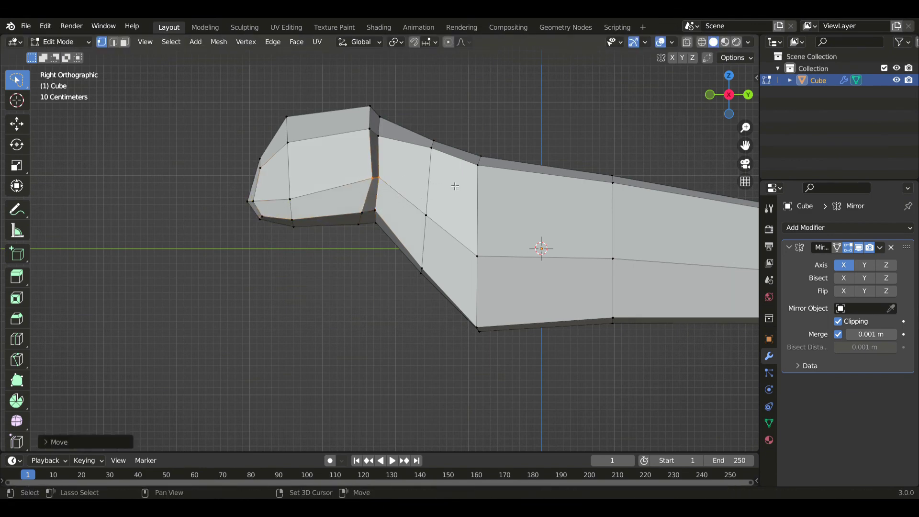
{"action": "left_click", "coordinate": [370, 129], "text": "ctrl"}
{"action": "key", "text": "g"}
{"action": "left_click", "coordinate": [369, 123]}
Adjust the height of the two brow vertices and move the snout's front vertices backward.
{"action": "left_click", "coordinate": [300, 168]}
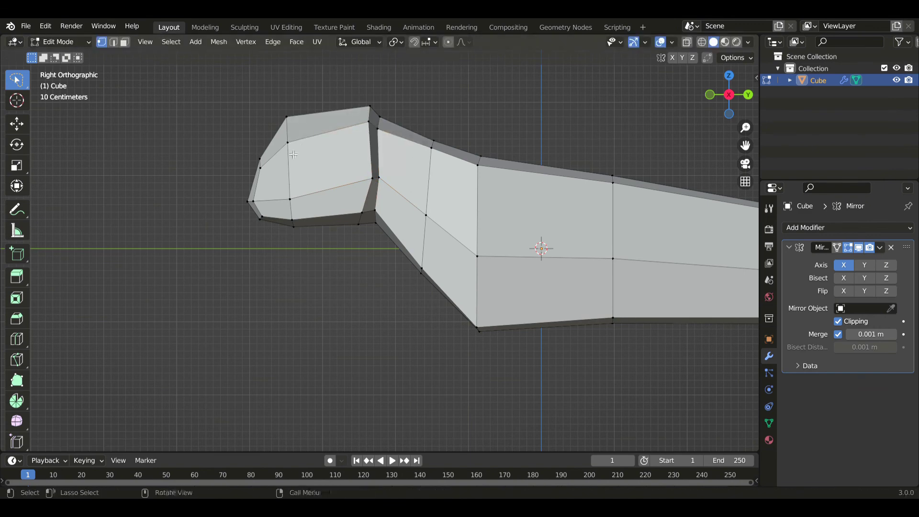
{"action": "key", "text": "g"}
{"action": "left_click", "coordinate": [301, 158]}
{"action": "key", "text": "g"}
{"action": "left_click", "coordinate": [297, 175]}
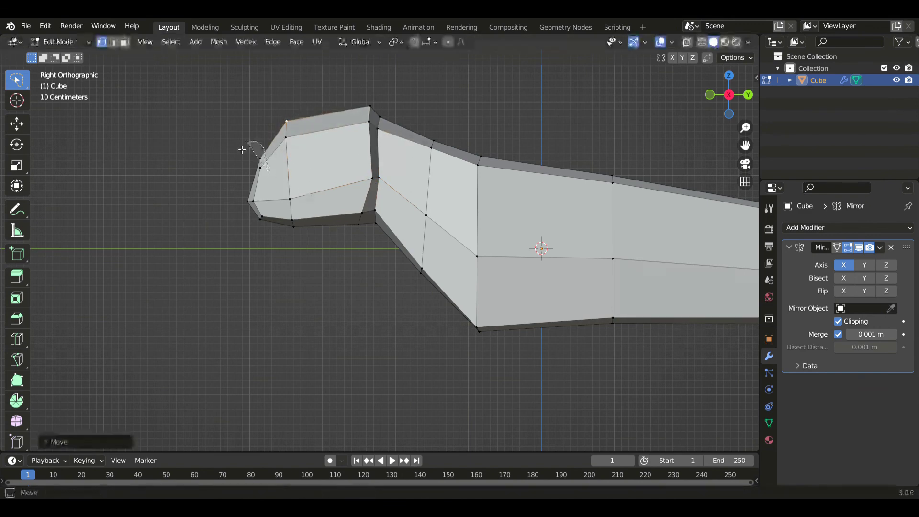
{"action": "left_click_drag", "start_coordinate": [242, 150], "coordinate": [294, 273]}
{"action": "key", "text": "g"}
{"action": "left_click", "coordinate": [367, 271]}
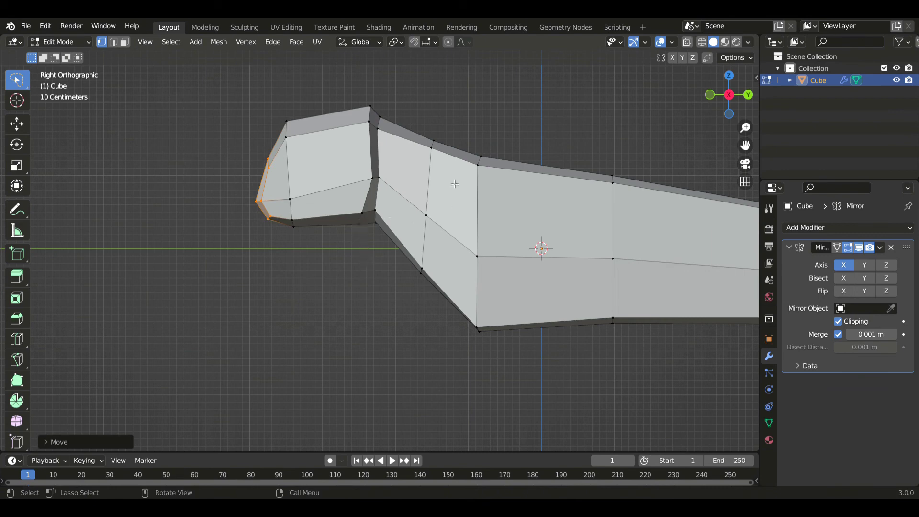
Raise the vertices on top of the neck and nudge the neck's underside vertices.
{"action": "key", "text": "g"}
{"action": "left_click", "coordinate": [468, 193]}
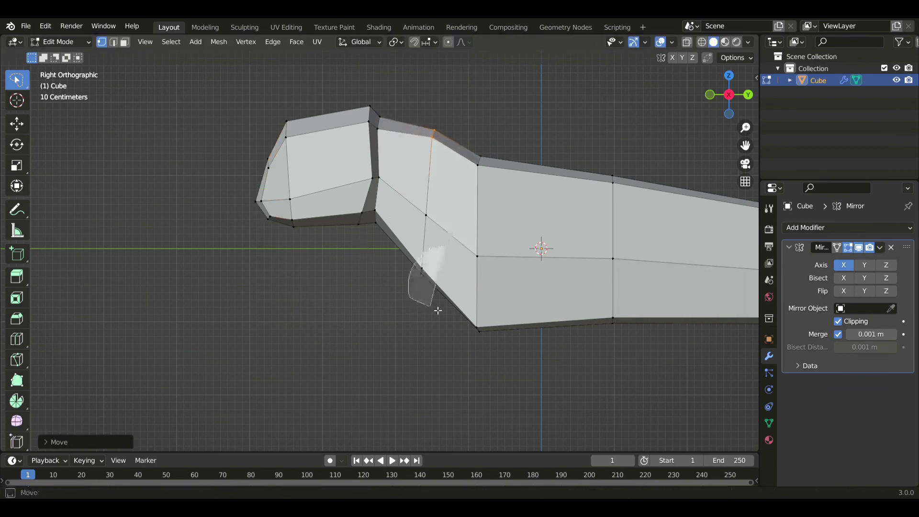
{"action": "left_click_drag", "start_coordinate": [438, 310], "coordinate": [437, 310]}
{"action": "key", "text": "g"}
{"action": "left_click", "coordinate": [511, 255]}
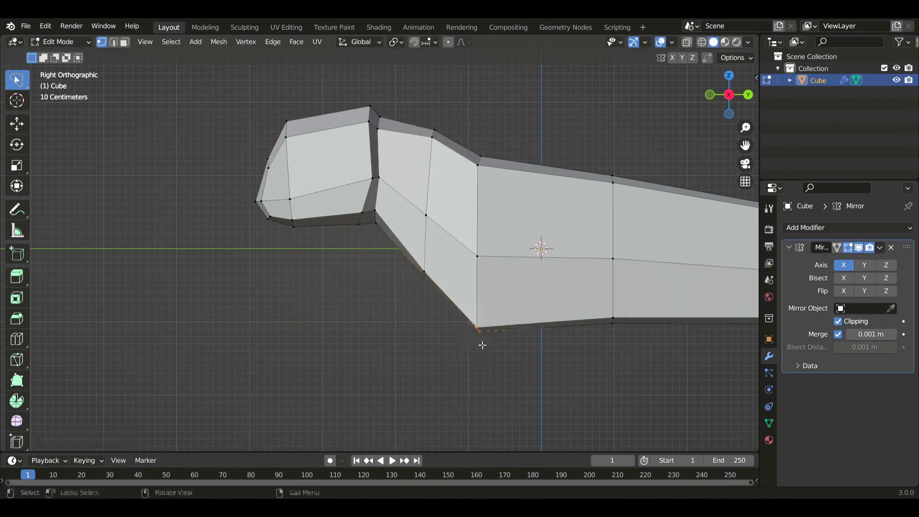
Slide the chest's lower side vertex upward and adjust the neck's lower side vertex.
{"action": "key", "text": "g"}
{"action": "key", "text": "g"}
{"action": "left_click", "coordinate": [515, 334]}
{"action": "left_click", "coordinate": [455, 284]}
{"action": "key", "text": "g"}
{"action": "key", "text": "g"}
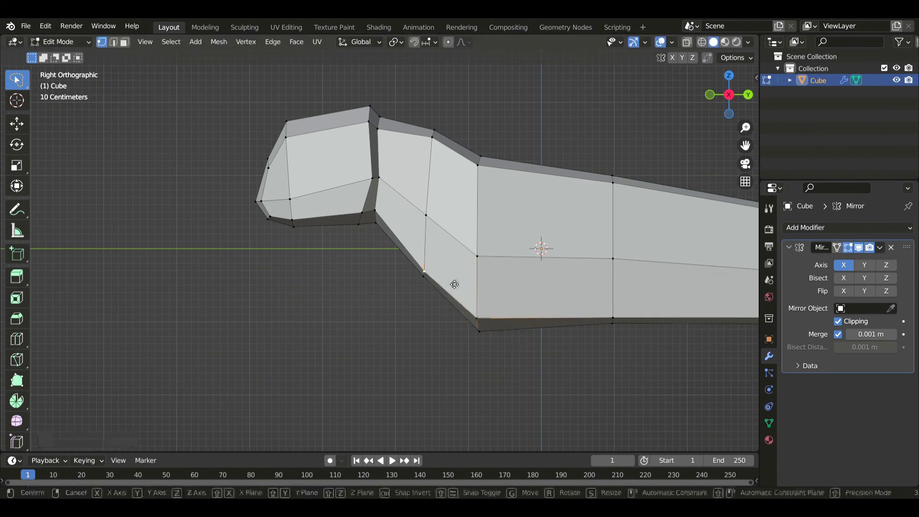
{"action": "left_click", "coordinate": [452, 278]}
Slide the body's lower side edges upward and its upper side edges downward.
{"action": "scroll", "coordinate": [565, 279], "scroll_direction": "down", "scroll_amount": 2}
{"action": "middle_click_drag", "start_coordinate": [579, 279], "coordinate": [424, 275], "text": "shift"}
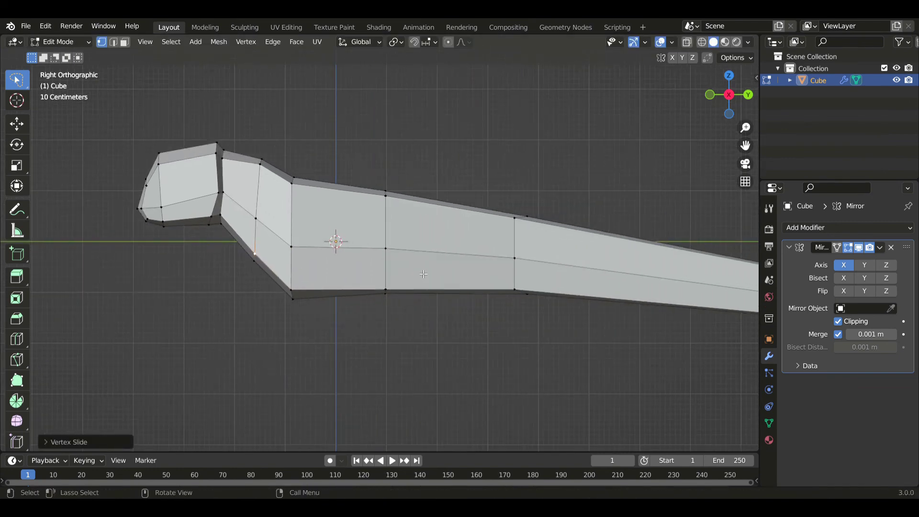
{"action": "key", "text": "g"}
{"action": "key", "text": "g"}
{"action": "left_click", "coordinate": [535, 282]}
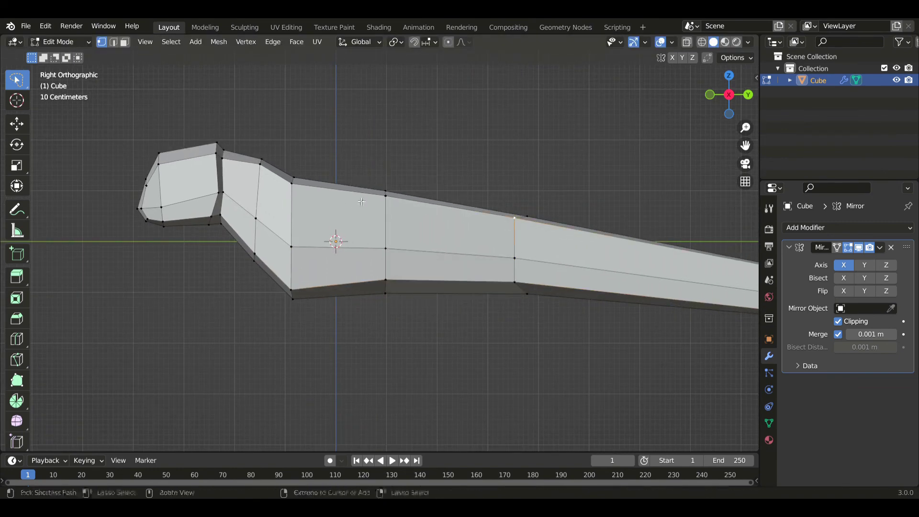
{"action": "left_click", "coordinate": [292, 183], "text": "ctrl"}
{"action": "key", "text": "g"}
{"action": "key", "text": "g"}
{"action": "left_click", "coordinate": [429, 284]}
Scale the upper and lower side vertices at the tail's end closer together.
{"action": "middle_click_drag", "start_coordinate": [650, 306], "coordinate": [191, 237], "text": "shift"}
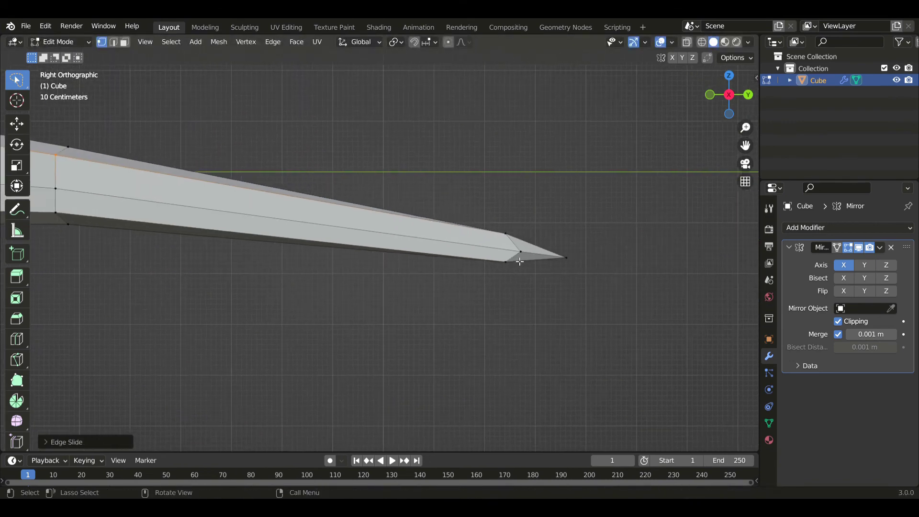
{"action": "scroll", "coordinate": [520, 262], "scroll_direction": "up", "scroll_amount": 1}
{"action": "key", "text": "s"}
{"action": "left_click", "coordinate": [582, 280]}
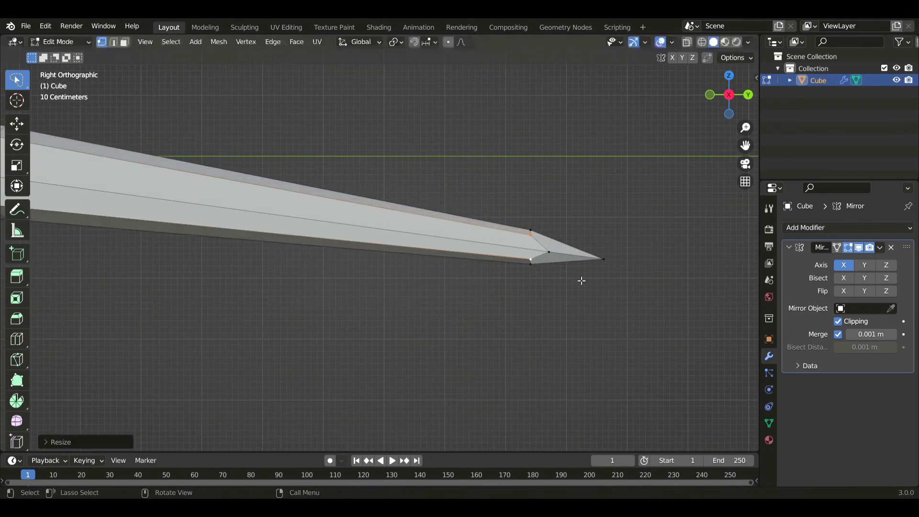
Move the middle side vertex at the tail's end slightly outward and toward the tip in the top view.
{"action": "left_click", "coordinate": [554, 257], "text": "ctrl"}
{"action": "key", "text": "KP_7"}
{"action": "scroll", "coordinate": [429, 182], "scroll_direction": "down", "scroll_amount": 1}
{"action": "middle_click_drag", "start_coordinate": [429, 183], "coordinate": [446, 285], "text": "shift"}
{"action": "scroll", "coordinate": [456, 293], "scroll_direction": "up", "scroll_amount": 2}
{"action": "key", "text": "g"}
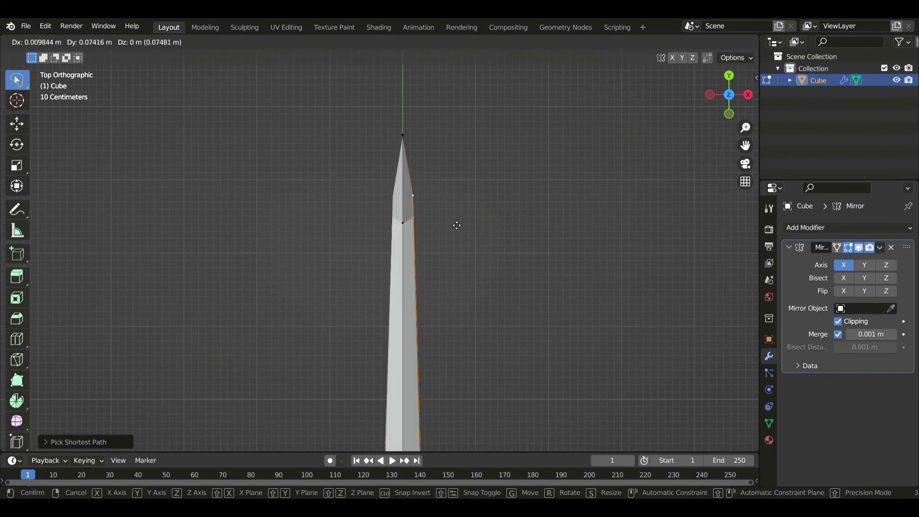
{"action": "left_click", "coordinate": [455, 212]}
Reposition the tail's tip vertex in the side view.
{"action": "key", "text": "KP_3"}
{"action": "scroll", "coordinate": [433, 280], "scroll_direction": "down", "scroll_amount": 2}
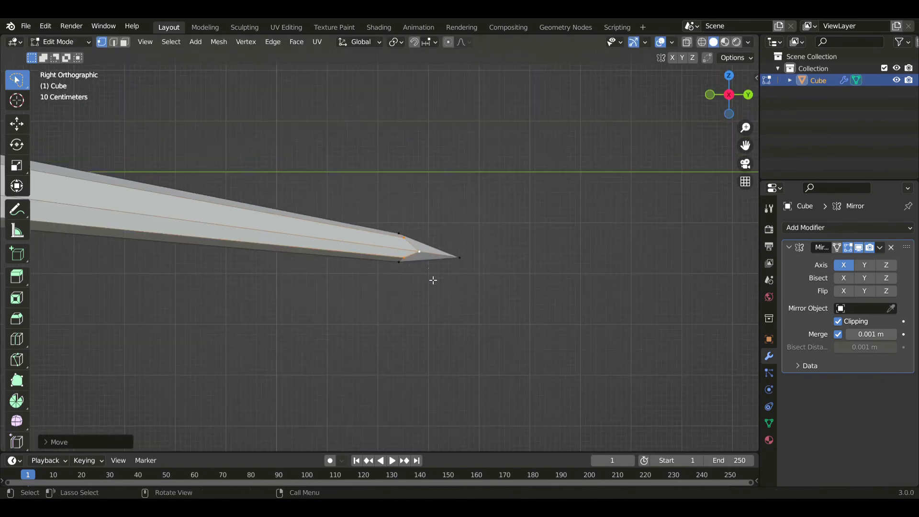
{"action": "left_click_drag", "start_coordinate": [457, 254], "coordinate": [455, 253]}
{"action": "key", "text": "g"}
{"action": "left_click", "coordinate": [509, 267]}
Adjust the position of the upper side vertex at the shoulder.
{"action": "scroll", "coordinate": [341, 272], "scroll_direction": "down", "scroll_amount": 4}
{"action": "mouse_move", "coordinate": [172, 248]}
{"action": "middle_mouse_down", "text": "shift"}
{"action": "mouse_move", "coordinate": [480, 314]}
{"action": "mouse_move", "coordinate": [438, 279]}
{"action": "middle_mouse_up", "text": "shift"}
{"action": "scroll", "coordinate": [489, 318], "scroll_direction": "up", "scroll_amount": 3}
{"action": "scroll", "coordinate": [433, 277], "scroll_direction": "up", "scroll_amount": 1}
{"action": "left_click", "coordinate": [330, 217]}
{"action": "key", "text": "g"}
{"action": "left_click", "coordinate": [336, 235], "text": "shift"}
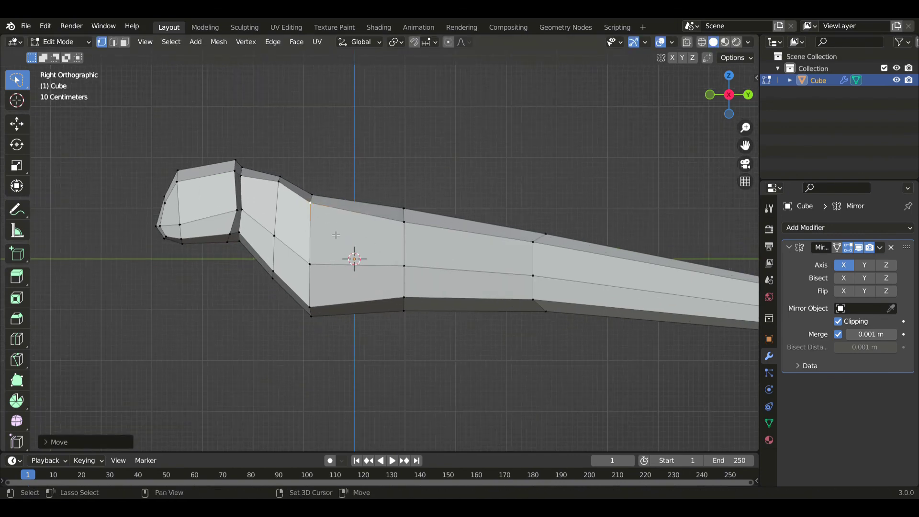
Extrude the upper side face behind the shoulder in place and scale it down to form an inset face.
{"action": "left_click", "coordinate": [349, 284]}
{"action": "left_click", "coordinate": [352, 249]}
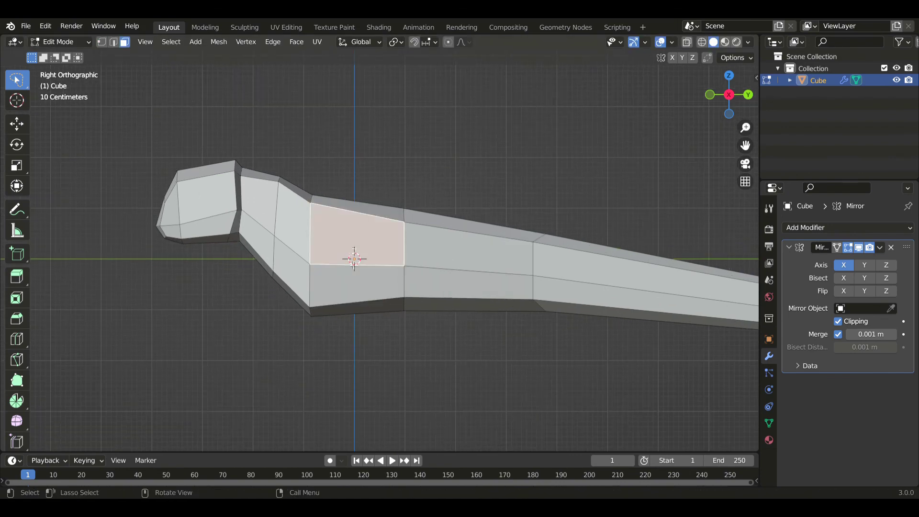
{"action": "key", "text": "e"}
{"action": "right_click", "coordinate": [501, 318]}
{"action": "key", "text": "s"}
{"action": "left_click", "coordinate": [444, 292]}
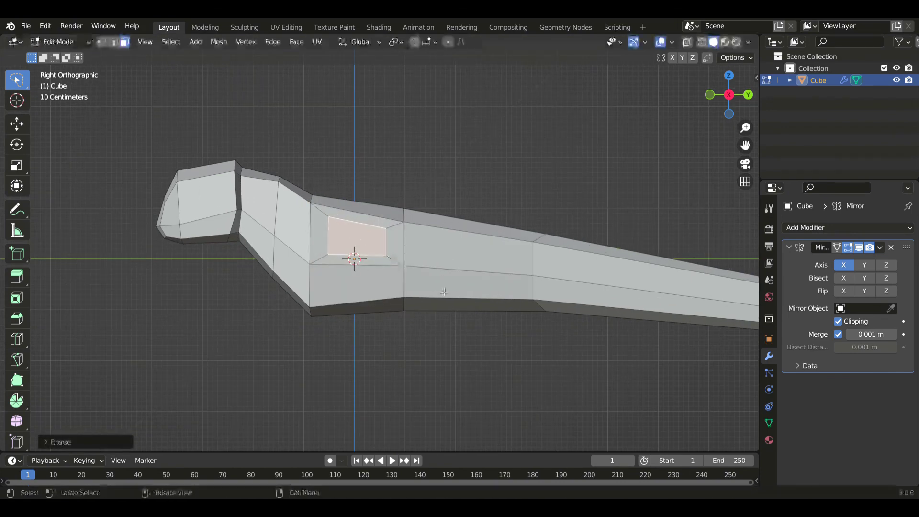
Move the inset torso side face outward in the top view and scale it down.
{"action": "key", "text": "KP_7"}
{"action": "key", "text": "g"}
{"action": "left_click", "coordinate": [452, 298]}
{"action": "key", "text": "s"}
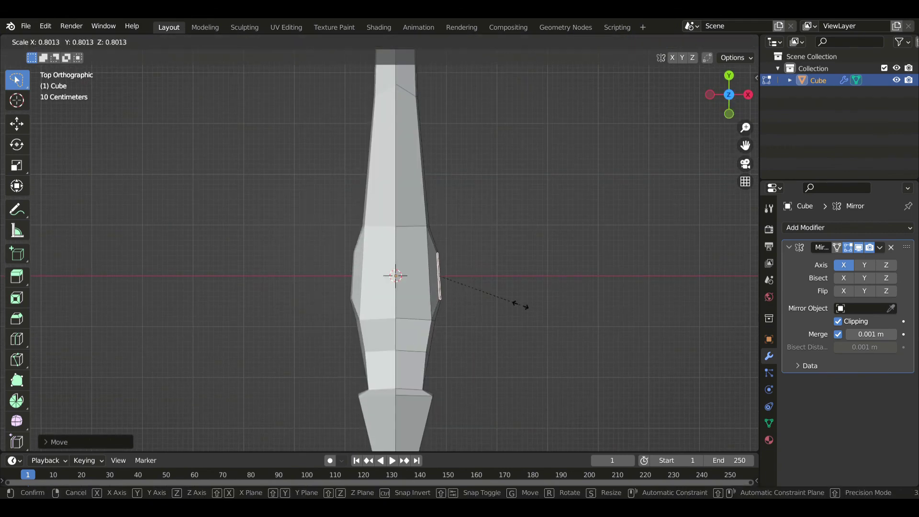
{"action": "left_click", "coordinate": [493, 301]}
{"action": "key", "text": "g"}
{"action": "left_click", "coordinate": [502, 306]}
Rotate the side face in the top view and adjust its position against the torso.
{"action": "key", "text": "r"}
{"action": "left_click", "coordinate": [465, 324]}
{"action": "key", "text": "g"}
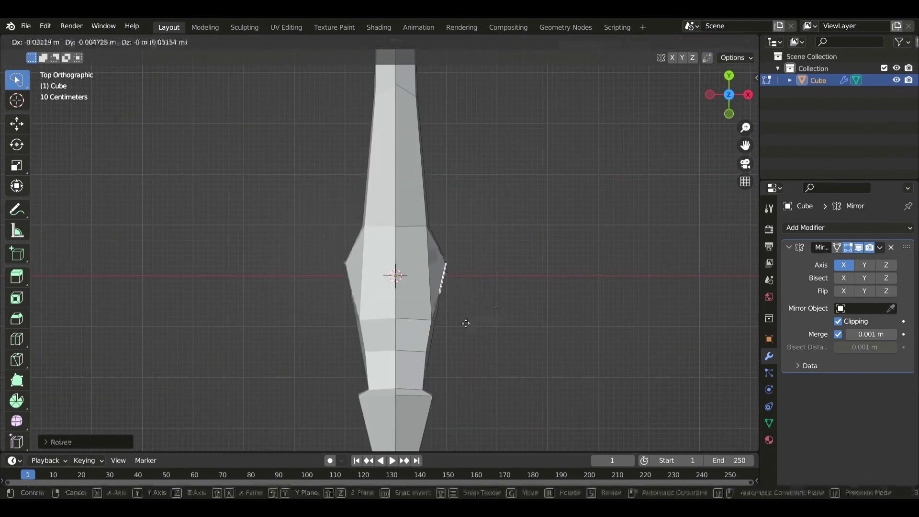
{"action": "left_click", "coordinate": [463, 324]}
{"action": "key", "text": "r"}
{"action": "left_click", "coordinate": [501, 310]}
Extrude the side face outward into a short limb stub, scale its end down and shift it slightly outward.
{"action": "key", "text": "e"}
{"action": "left_click", "coordinate": [515, 320]}
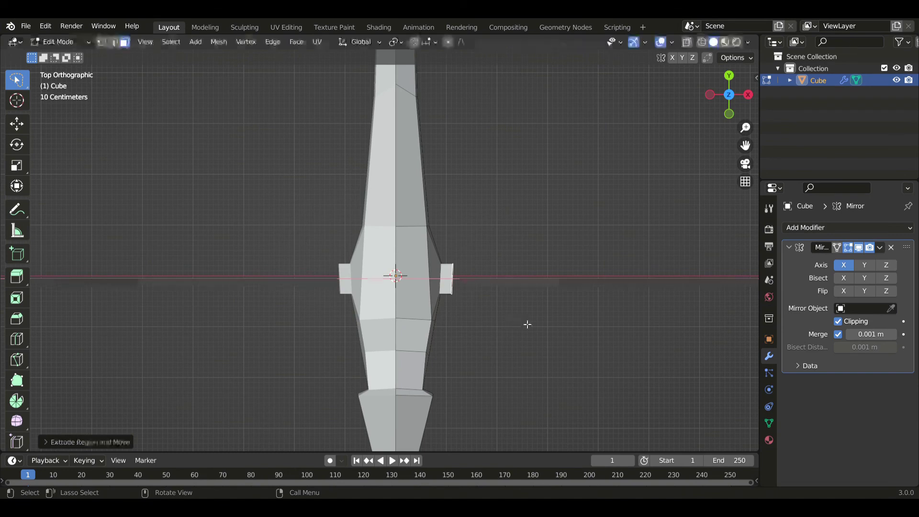
{"action": "key", "text": "s"}
{"action": "left_click", "coordinate": [500, 313]}
{"action": "key", "text": "g"}
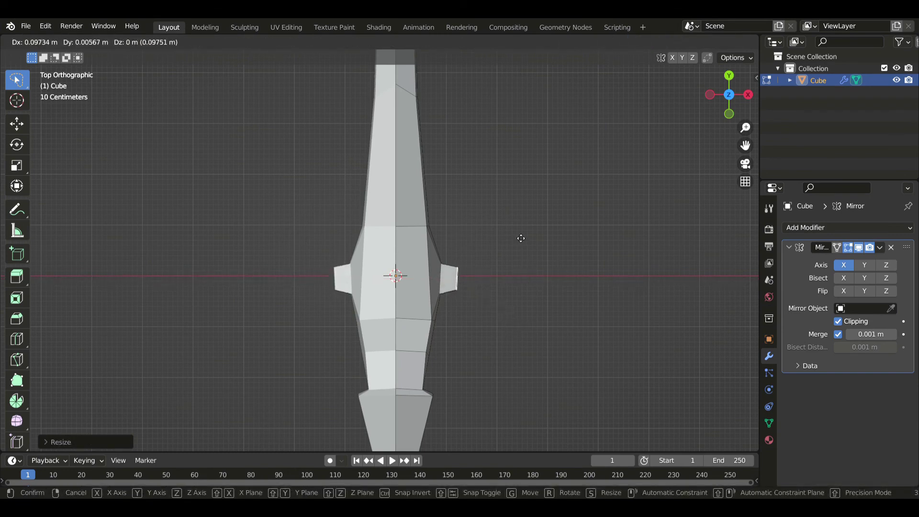
{"action": "left_click", "coordinate": [558, 304]}
Extrude a second limb segment from the stub, taper its end and angle it outward toward the tail.
{"action": "key", "text": "e"}
{"action": "left_click", "coordinate": [579, 305]}
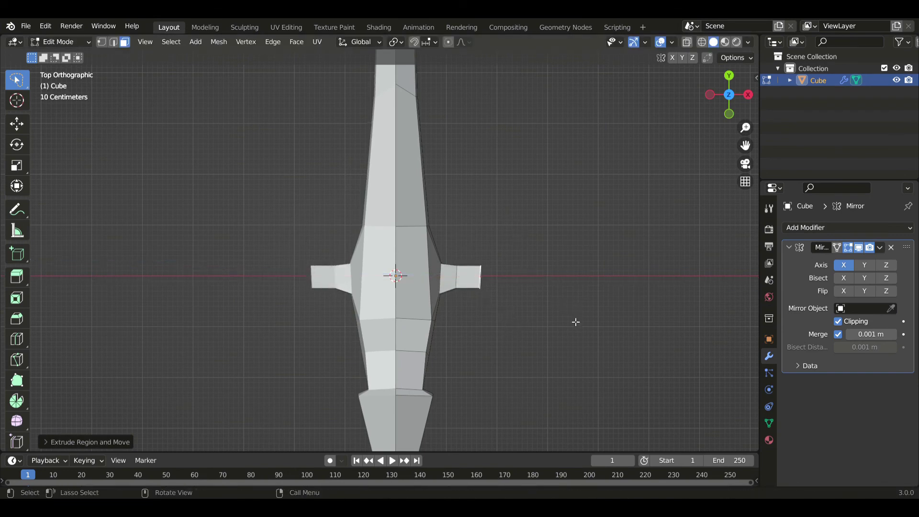
{"action": "key", "text": "g"}
{"action": "left_click", "coordinate": [589, 308]}
{"action": "key", "text": "s"}
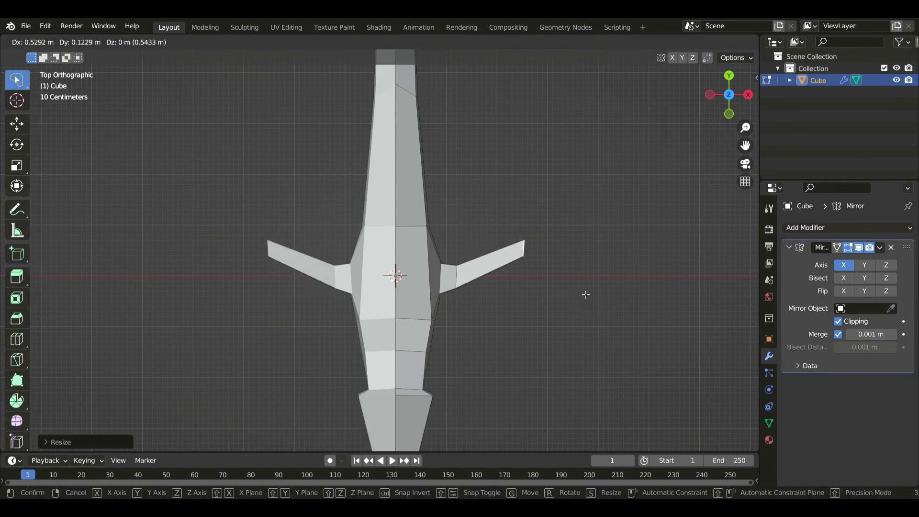
{"action": "left_click", "coordinate": [585, 293]}
Extrude a third limb segment outward, scale its end down and angle it toward the head.
{"action": "scroll", "coordinate": [550, 312], "scroll_direction": "down", "scroll_amount": 2}
{"action": "key", "text": "e"}
{"action": "left_click", "coordinate": [623, 328]}
{"action": "key", "text": "s"}
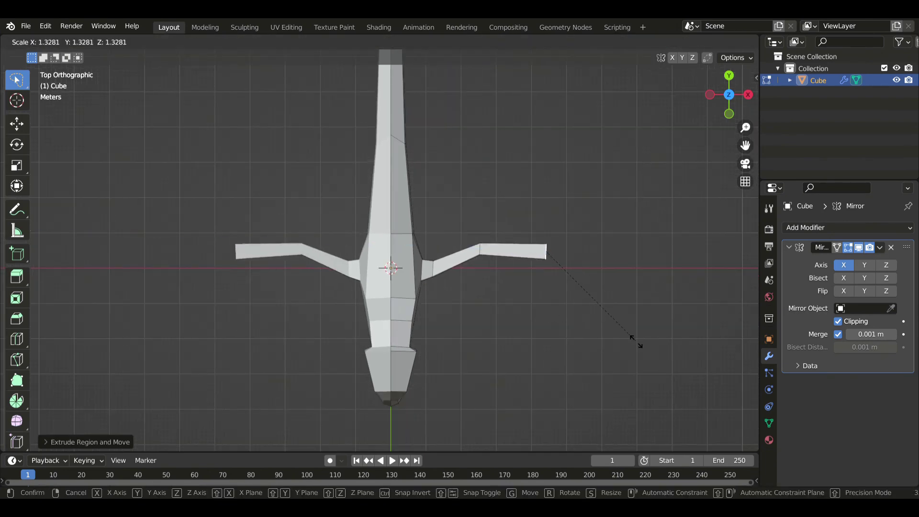
{"action": "left_click", "coordinate": [596, 297]}
{"action": "key", "text": "g"}
{"action": "left_click", "coordinate": [637, 322]}
Extrude a long outer limb segment, angle it back toward the tail and taper its tip.
{"action": "scroll", "coordinate": [569, 320], "scroll_direction": "down", "scroll_amount": 2}
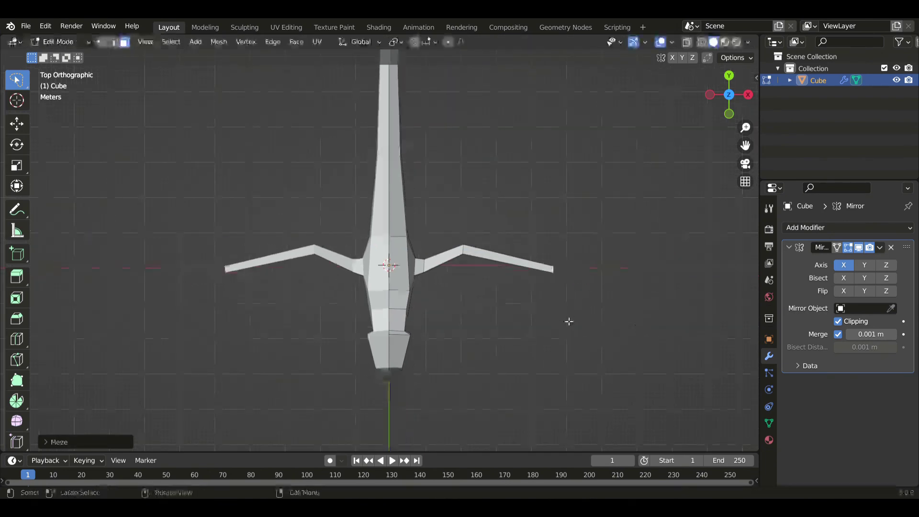
{"action": "key", "text": "e"}
{"action": "left_click", "coordinate": [656, 316]}
{"action": "key", "text": "g"}
{"action": "left_click", "coordinate": [636, 291]}
{"action": "key", "text": "r"}
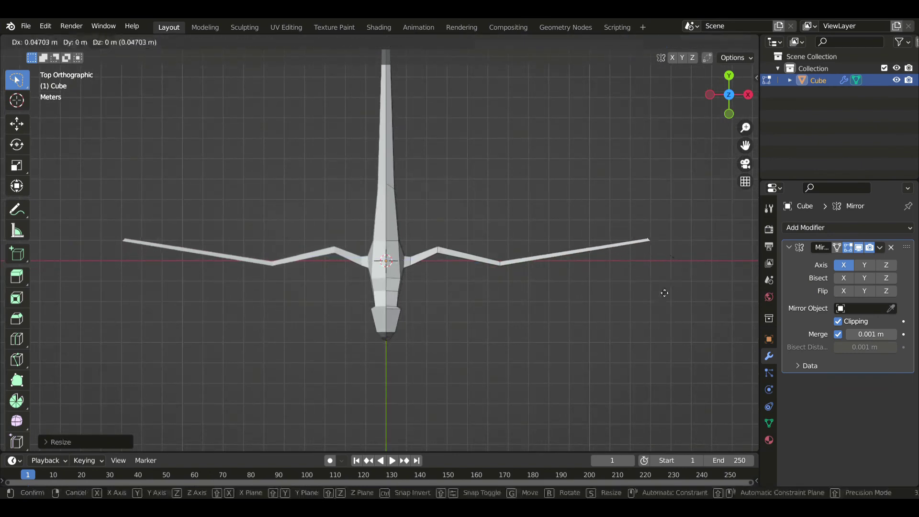
{"action": "left_click", "coordinate": [689, 288]}
Select the limb's outer segments through the mesh in the front view and raise them along Z.
{"action": "key", "text": "KP_1"}
{"action": "scroll", "coordinate": [659, 261], "scroll_direction": "up", "scroll_amount": 5}
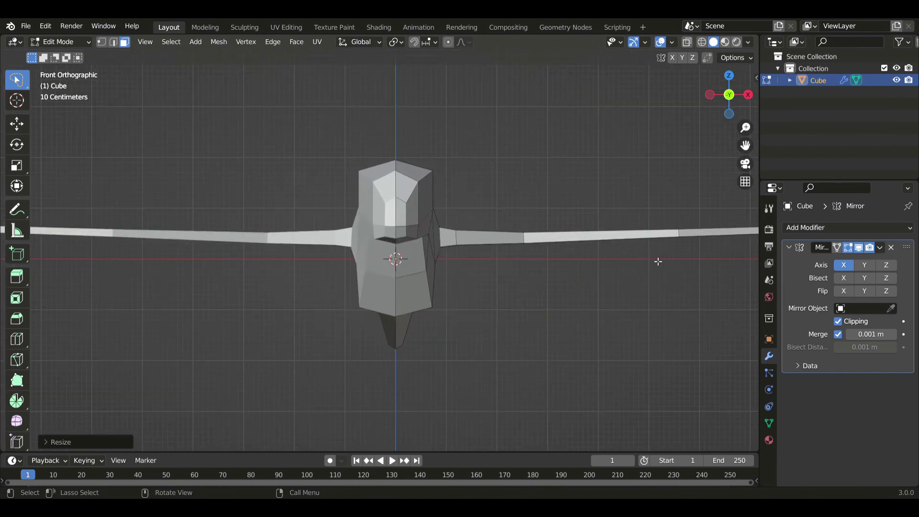
{"action": "scroll", "coordinate": [533, 257], "scroll_direction": "down", "scroll_amount": 3}
{"action": "middle_click_drag", "start_coordinate": [525, 256], "coordinate": [427, 261], "text": "shift"}
{"action": "key", "text": "alt+z"}
{"action": "left_click_drag", "start_coordinate": [410, 207], "coordinate": [608, 150]}
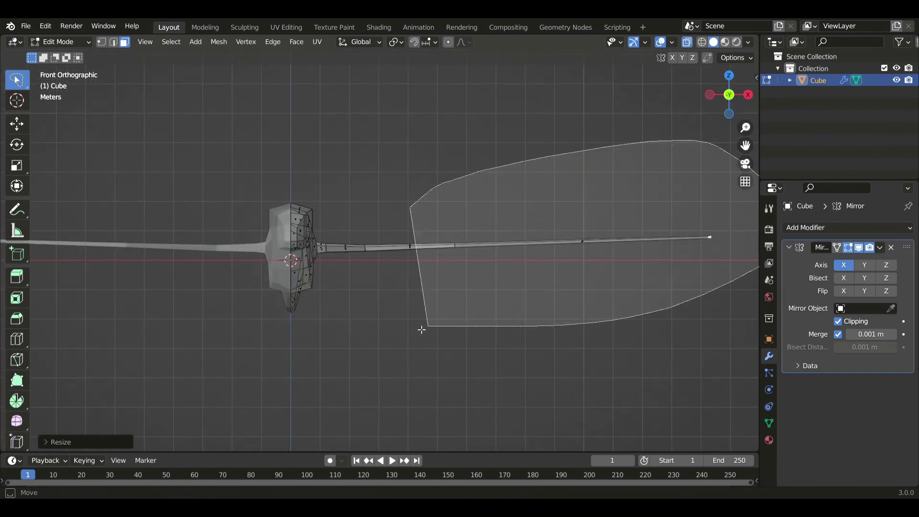
{"action": "right_click", "coordinate": [348, 285]}
{"action": "key", "text": "g"}
{"action": "key", "text": "z"}
{"action": "left_click", "coordinate": [444, 275]}
Deselect the limb's innermost selected joint and raise the remaining outer segments along Z.
{"action": "mouse_move", "coordinate": [365, 251]}
{"action": "left_mouse_down", "text": "ctrl"}
{"action": "mouse_move", "coordinate": [329, 224]}
{"action": "mouse_move", "coordinate": [330, 262]}
{"action": "left_mouse_up", "text": "ctrl"}
{"action": "key", "text": "g"}
{"action": "key", "text": "z"}
{"action": "right_click", "coordinate": [443, 263]}
{"action": "key", "text": "g"}
{"action": "key", "text": "z"}
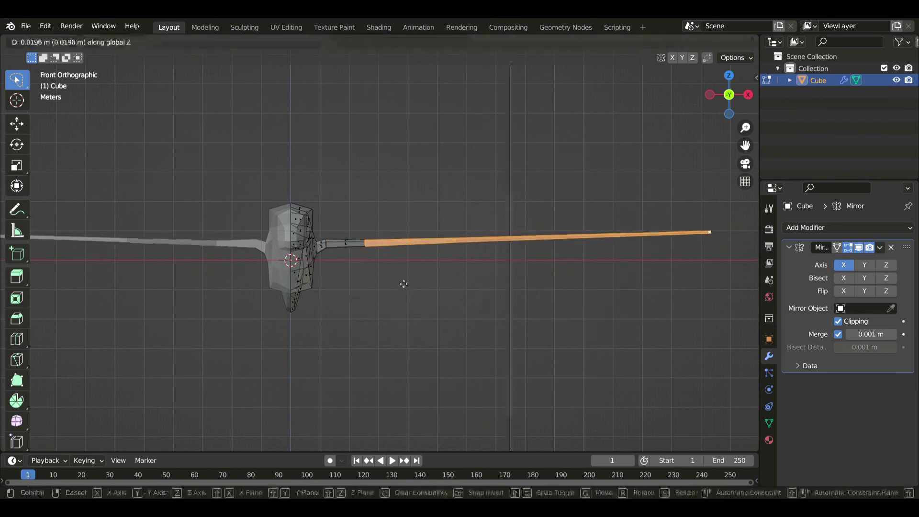
{"action": "left_click", "coordinate": [410, 271]}
{"action": "key", "text": "g"}
{"action": "key", "text": "z"}
{"action": "left_click", "coordinate": [418, 277]}
Narrow the selection to the outermost limb segments and raise them along Z to continue the upward curve.
{"action": "left_click_drag", "start_coordinate": [400, 256], "coordinate": [350, 266], "text": "ctrl"}
{"action": "key", "text": "g"}
{"action": "key", "text": "z"}
{"action": "right_click", "coordinate": [462, 298]}
{"action": "left_click_drag", "start_coordinate": [450, 276], "coordinate": [408, 271], "text": "ctrl"}
{"action": "key", "text": "g"}
{"action": "key", "text": "z"}
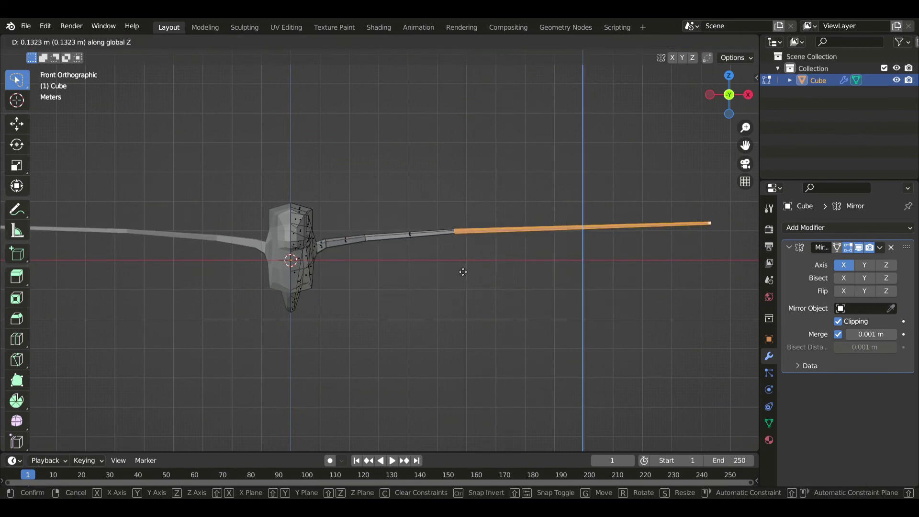
{"action": "left_click", "coordinate": [461, 262]}
Adjust the edges at the limb's root, moving one along Z and repositioning the lower one.
{"action": "key", "text": "KP_3"}
{"action": "middle_click_drag", "start_coordinate": [400, 212], "coordinate": [267, 258]}
{"action": "key", "text": "g"}
{"action": "key", "text": "z"}
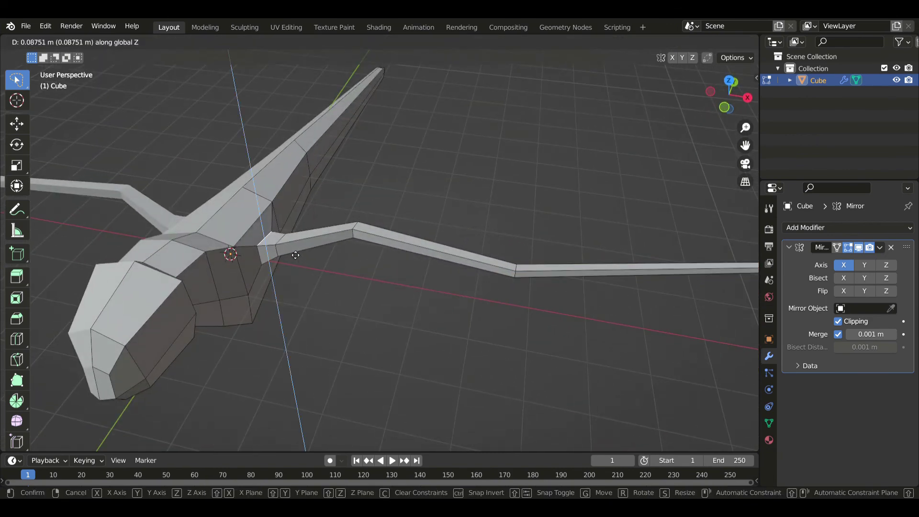
{"action": "left_click", "coordinate": [318, 275]}
{"action": "middle_click_drag", "start_coordinate": [318, 275], "coordinate": [308, 248]}
{"action": "key", "text": "g"}
{"action": "left_click", "coordinate": [291, 275]}
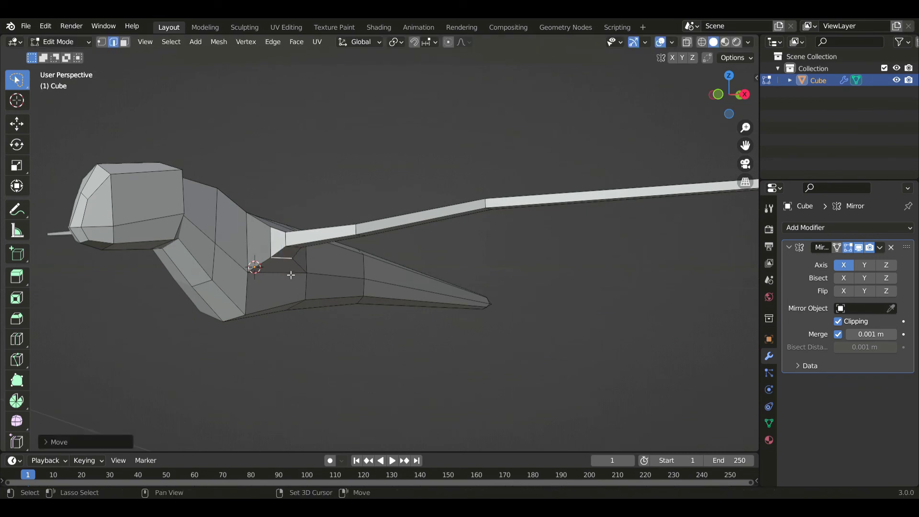
Try to extrude the torso's lower side face outward in the front view and scale it down.
{"action": "left_click", "coordinate": [281, 291]}
{"action": "key", "text": "KP_1"}
{"action": "key", "text": "e"}
{"action": "left_click", "coordinate": [337, 335]}
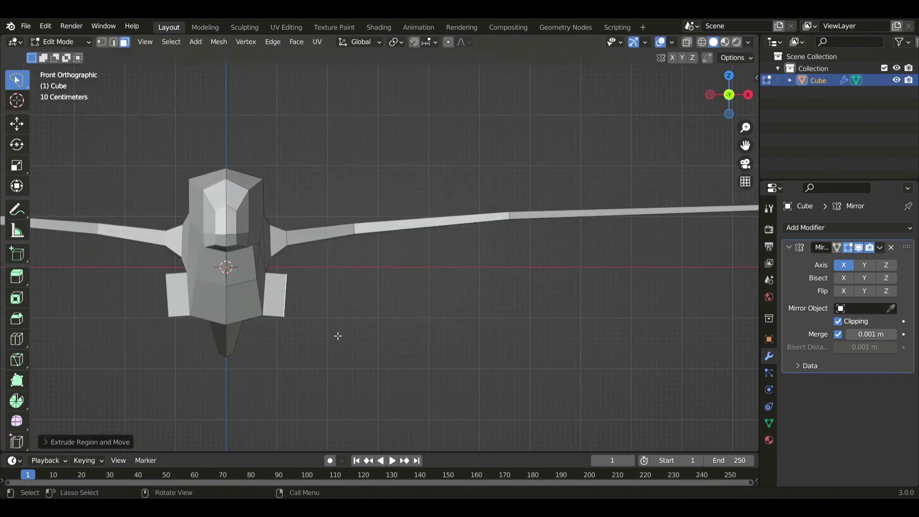
{"action": "key", "text": "s"}
{"action": "left_click", "coordinate": [326, 320]}
Try to narrow the extruded lower face along Y and reposition it in the side view.
{"action": "key", "text": "3"}
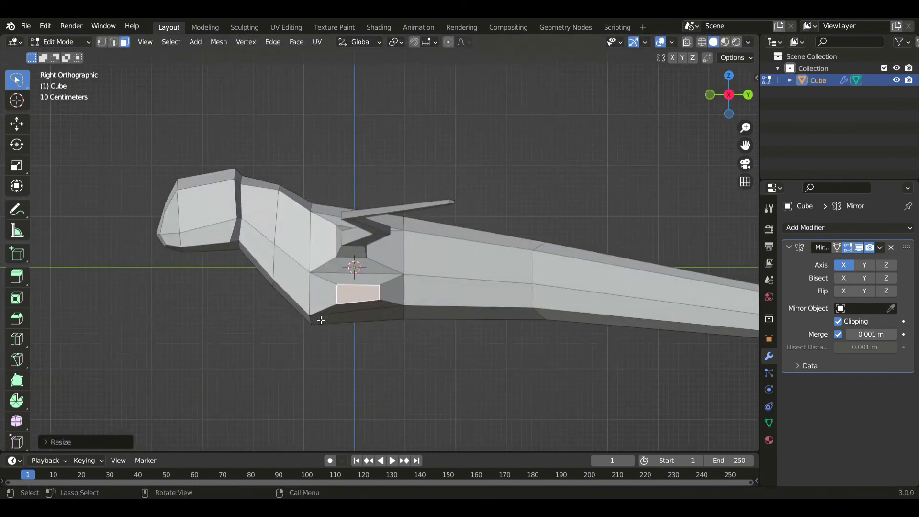
{"action": "key", "text": "s"}
{"action": "key", "text": "y"}
{"action": "left_click", "coordinate": [478, 326]}
{"action": "key", "text": "g"}
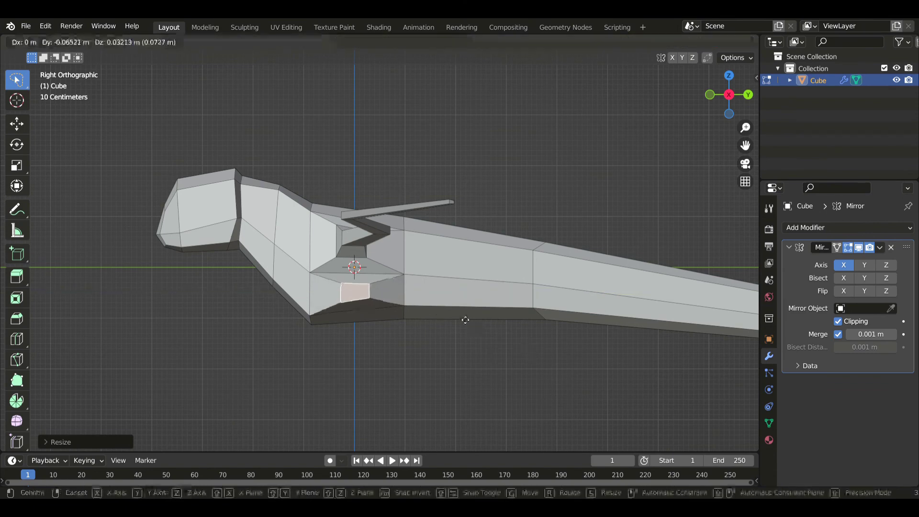
{"action": "left_click", "coordinate": [459, 311]}
Try to tilt the extruded lower face in the front view.
{"action": "key", "text": "KP_1"}
{"action": "left_click", "coordinate": [417, 329]}
{"action": "key", "text": "r"}
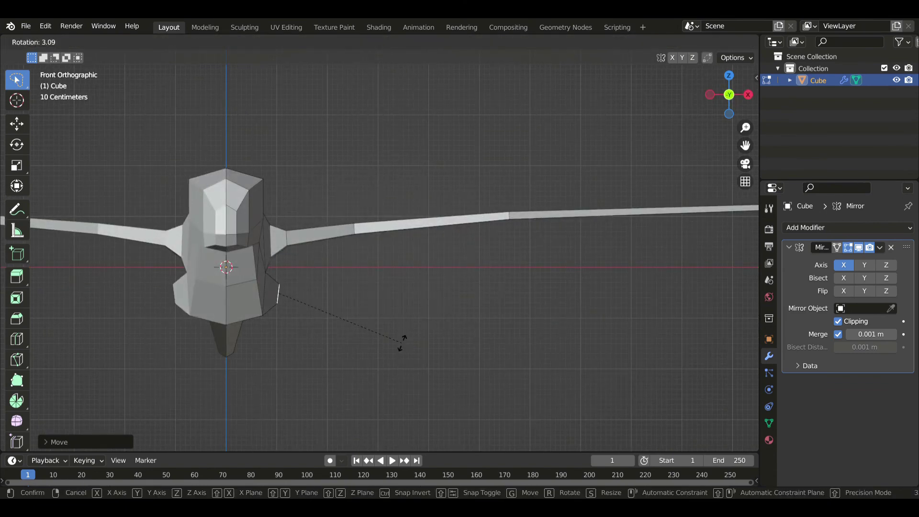
{"action": "left_click", "coordinate": [383, 344]}
Undo the lower side face's extrusion together with its scaling, moving and rotation.
{"action": "middle_click_drag", "start_coordinate": [358, 341], "coordinate": [370, 310], "text": "shift"}
{"action": "scroll", "coordinate": [371, 310], "scroll_direction": "up", "scroll_amount": 2}
{"action": "key", "text": "ctrl+z"}
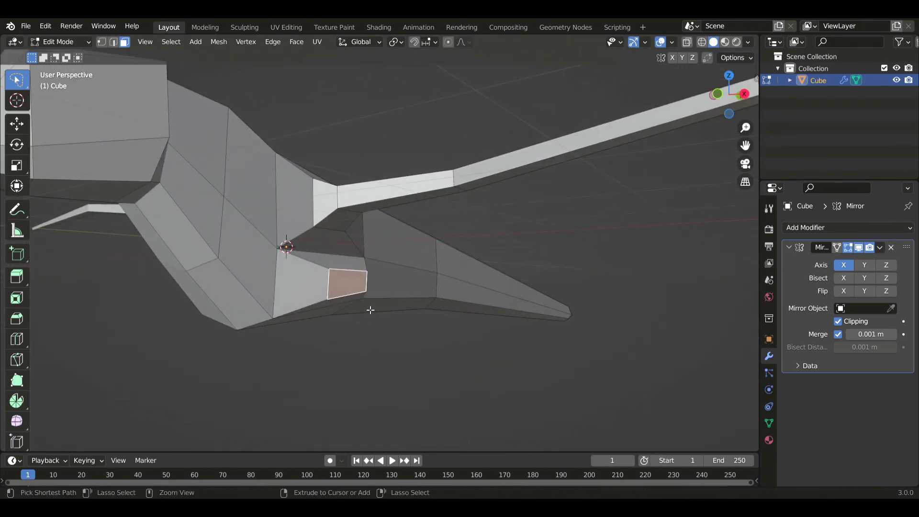
{"action": "key", "text": "ctrl+z"}
{"action": "key", "text": "ctrl+z"}
{"action": "key", "text": "ctrl+z"}
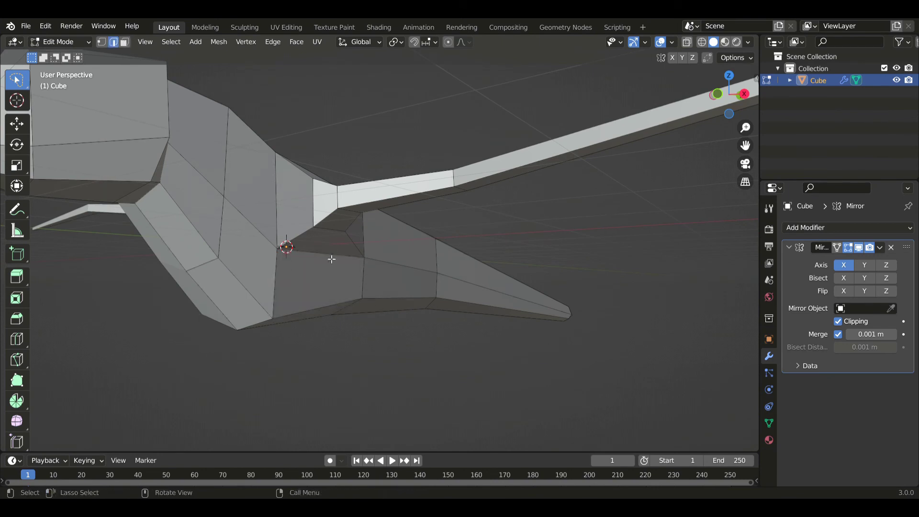
Slide the horizontal torso side edge below the limb root downward to enlarge the face above it.
{"action": "left_click", "coordinate": [331, 259]}
{"action": "key", "text": "g"}
{"action": "key", "text": "g"}
{"action": "left_click", "coordinate": [322, 282]}
Extrude the torso side face directly below the limb root outward in the front view and scale it down.
{"action": "key", "text": "3"}
{"action": "left_click", "coordinate": [321, 262]}
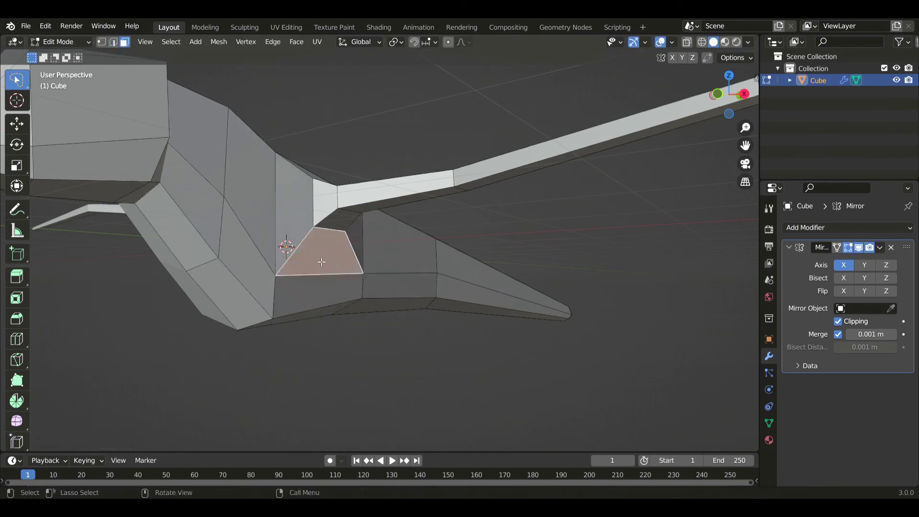
{"action": "key", "text": "KP_1"}
{"action": "key", "text": "e"}
{"action": "left_click", "coordinate": [422, 299]}
{"action": "key", "text": "s"}
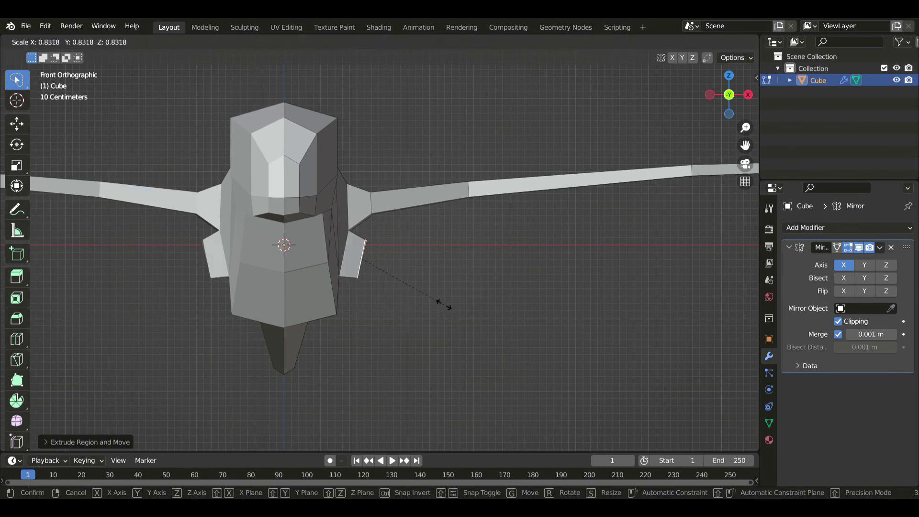
{"action": "left_click", "coordinate": [443, 306]}
Narrow the extruded face along Y in the side view.
{"action": "key", "text": "KP_3"}
{"action": "key", "text": "s"}
{"action": "key", "text": "y"}
{"action": "left_click", "coordinate": [500, 304]}
Shorten the extruded face's bottom edge and center it beneath the top edge.
{"action": "key", "text": "2"}
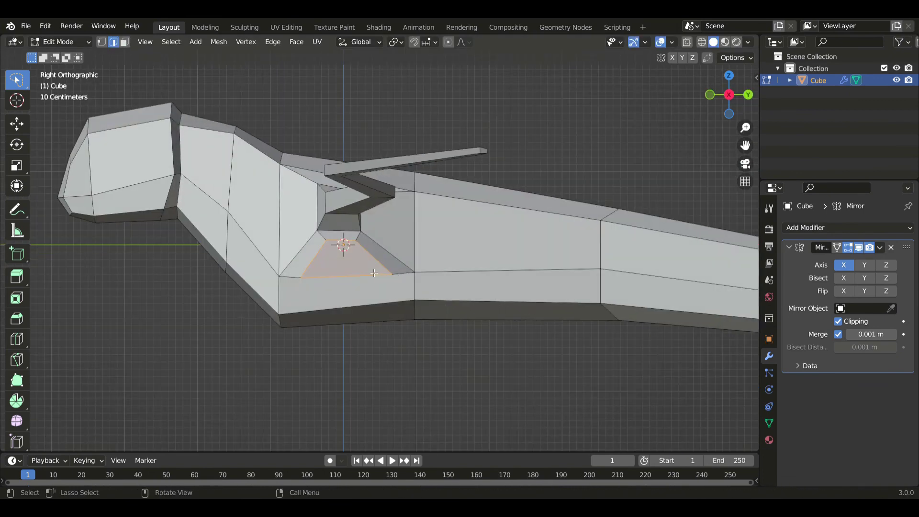
{"action": "left_click", "coordinate": [374, 273]}
{"action": "key", "text": "s"}
{"action": "left_click", "coordinate": [390, 283]}
{"action": "key", "text": "g"}
{"action": "left_click", "coordinate": [366, 276]}
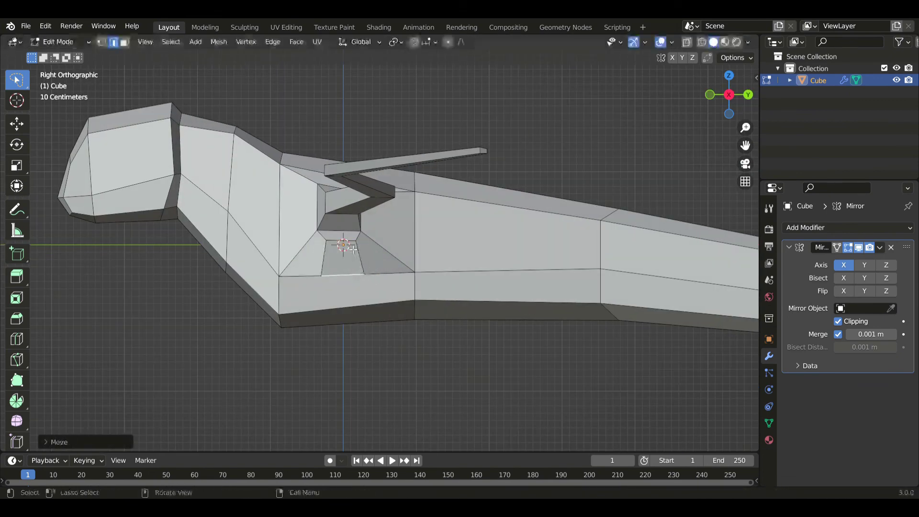
Rescale the extruded face's top edge and reposition the whole face in the side view.
{"action": "left_click", "coordinate": [352, 245]}
{"action": "key", "text": "s"}
{"action": "left_click", "coordinate": [425, 271]}
{"action": "key", "text": "3"}
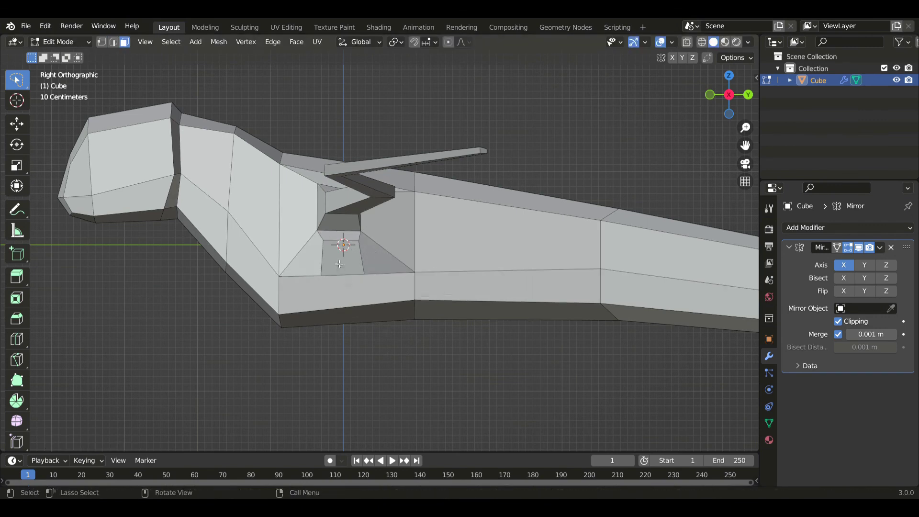
{"action": "key", "text": "g"}
{"action": "left_click", "coordinate": [384, 269]}
Extrude the lower stub face further outward in the front view and scale its end.
{"action": "key", "text": "KP_1"}
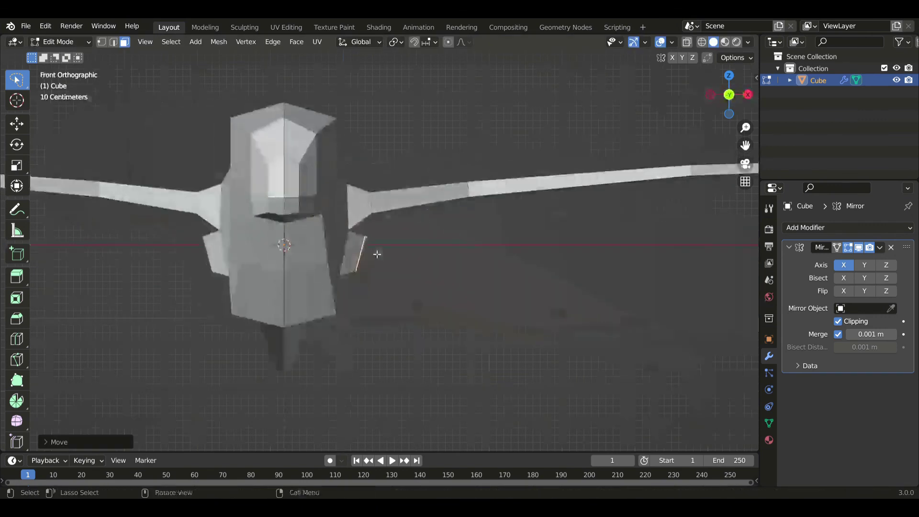
{"action": "key", "text": "e"}
{"action": "left_click", "coordinate": [431, 296]}
{"action": "key", "text": "s"}
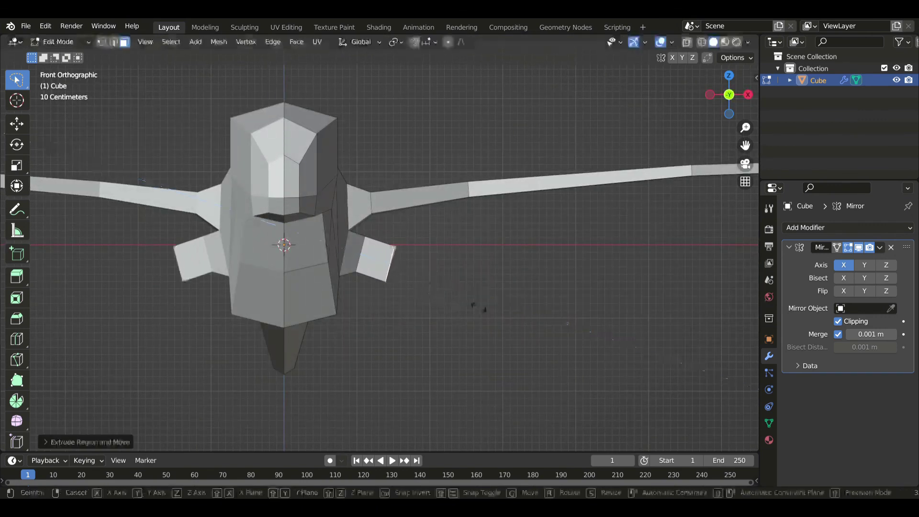
{"action": "left_click", "coordinate": [445, 293]}
Move the lower limb's end face farther outward, rotate it and scale it down.
{"action": "key", "text": "g"}
{"action": "left_click", "coordinate": [529, 302]}
{"action": "key", "text": "r"}
{"action": "left_click", "coordinate": [531, 289]}
{"action": "key", "text": "s"}
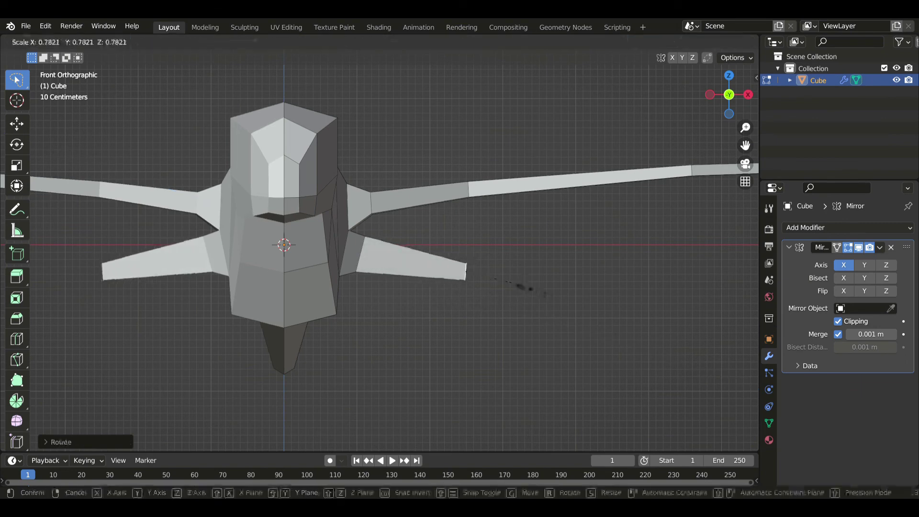
{"action": "left_click", "coordinate": [520, 288]}
Shift the lower limb's end toward the tail in the top view to follow the upper limb's first bend.
{"action": "key", "text": "KP_7"}
{"action": "key", "text": "g"}
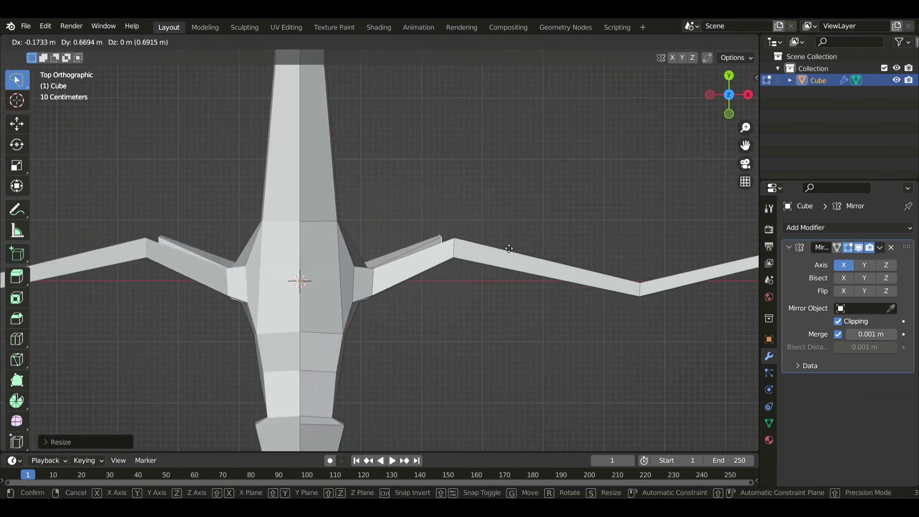
{"action": "left_click", "coordinate": [510, 248]}
Extrude the next lower limb segment and align its end with the upper limb's second bend in the top view.
{"action": "scroll", "coordinate": [508, 271], "scroll_direction": "down", "scroll_amount": 2}
{"action": "key", "text": "e"}
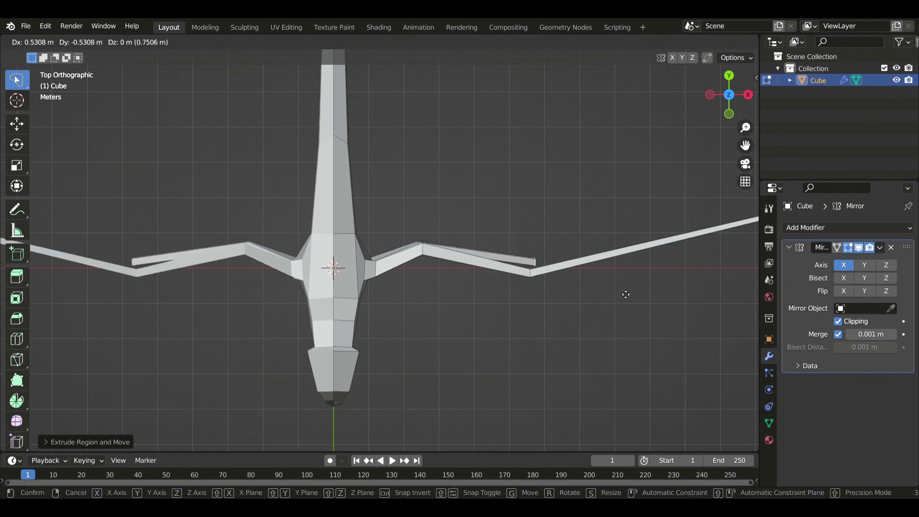
{"action": "left_click", "coordinate": [619, 296]}
{"action": "middle_click_drag", "start_coordinate": [598, 277], "coordinate": [509, 294], "text": "shift"}
{"action": "key", "text": "g"}
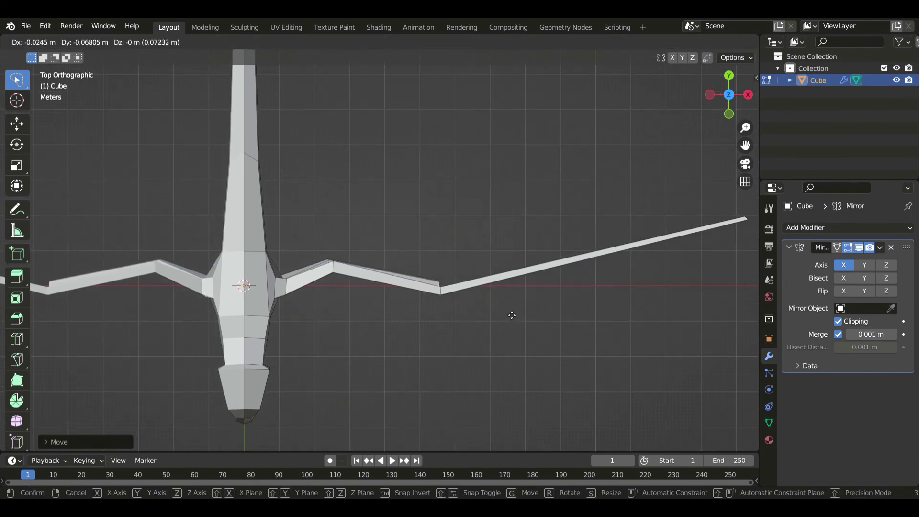
{"action": "left_click", "coordinate": [512, 319]}
Lower the new segment's end by about 0.29 m along Z in the front view.
{"action": "key", "text": "KP_1"}
{"action": "key", "text": "g"}
{"action": "key", "text": "z"}
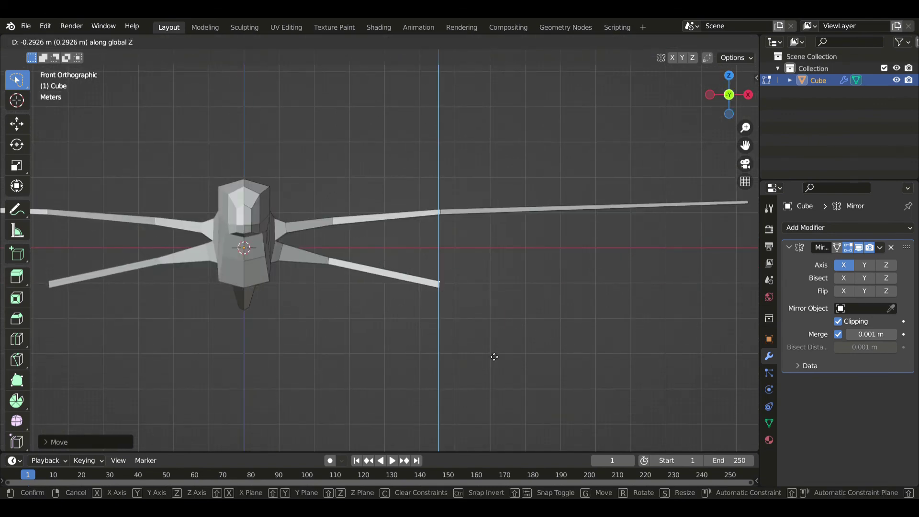
{"action": "left_click", "coordinate": [494, 357]}
Extrude the outermost lower limb segment in the top view and move its end tailward alongside the upper limb's last segment.
{"action": "key", "text": "KP_7"}
{"action": "key", "text": "e"}
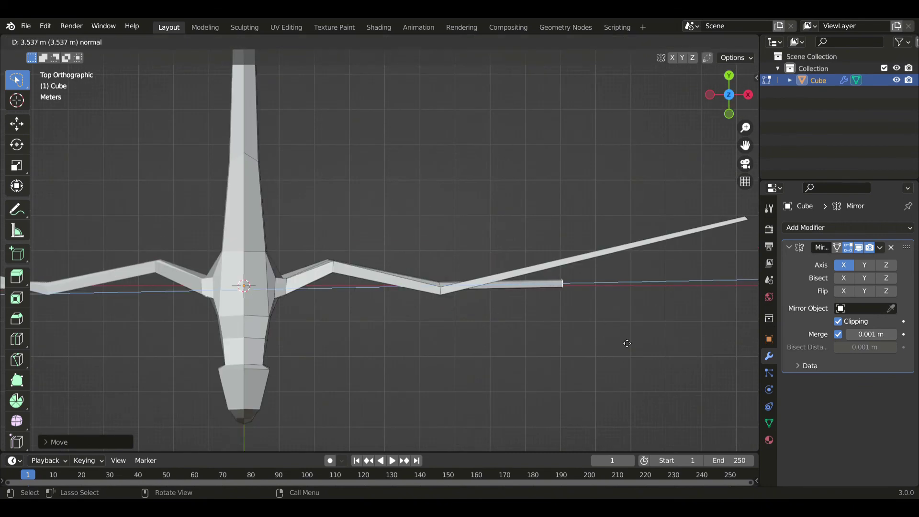
{"action": "left_click", "coordinate": [662, 339]}
{"action": "scroll", "coordinate": [559, 320], "scroll_direction": "down", "scroll_amount": 3}
{"action": "key", "text": "g"}
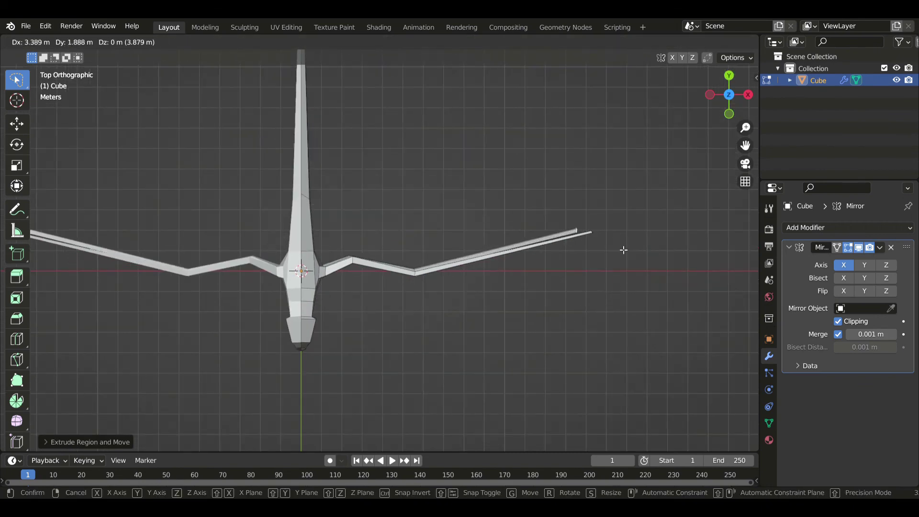
Scale and rotate the lower limb's end face and shift it slightly outward to parallel the upper limb's tip.
{"action": "key", "text": "s"}
{"action": "key", "text": "r"}
{"action": "left_click", "coordinate": [620, 264]}
{"action": "key", "text": "g"}
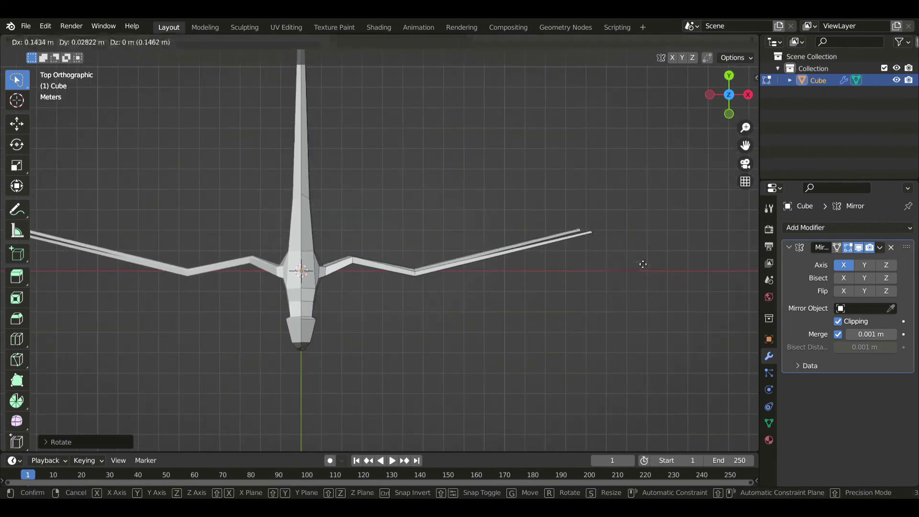
{"action": "left_click", "coordinate": [643, 264]}
Lower the lower limb's tip along Z in the front view, continuing the downward slope of the previous segment.
{"action": "middle_click_drag", "start_coordinate": [501, 269], "coordinate": [501, 237]}
{"action": "key", "text": "KP_1"}
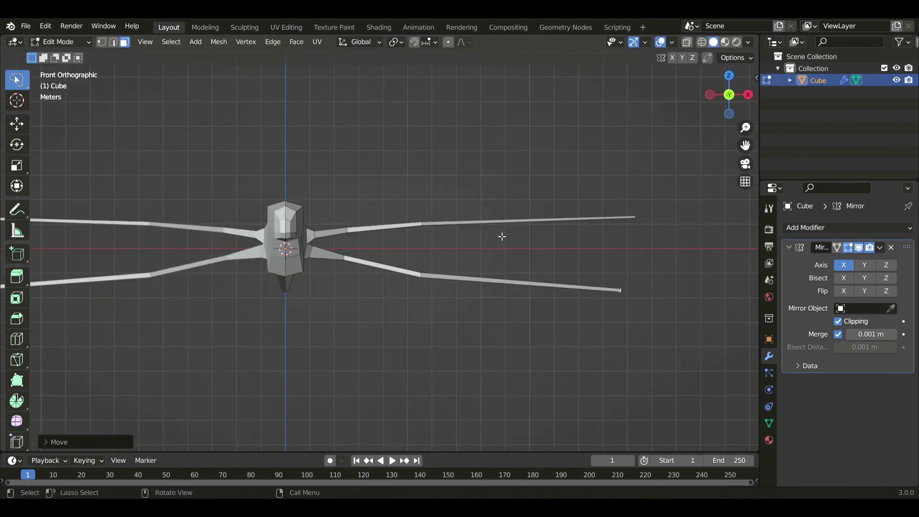
{"action": "key", "text": "g"}
{"action": "key", "text": "z"}
{"action": "left_click", "coordinate": [460, 411]}
{"action": "scroll", "coordinate": [503, 312], "scroll_direction": "down", "scroll_amount": 1}
{"action": "key", "text": "g"}
{"action": "key", "text": "z"}
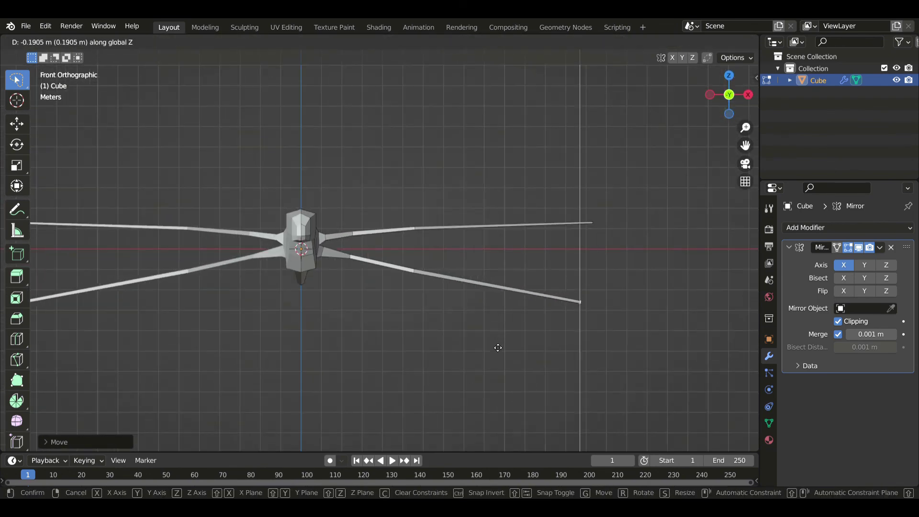
{"action": "left_click", "coordinate": [499, 346]}
{"action": "scroll", "coordinate": [499, 302], "scroll_direction": "down", "scroll_amount": 2}
Box-select the lower limb's outer sections with X-ray on and raise them along Z in the front view.
{"action": "mouse_move", "coordinate": [499, 300]}
{"action": "middle_mouse_down"}
{"action": "mouse_move", "coordinate": [452, 292]}
{"action": "mouse_move", "coordinate": [489, 300]}
{"action": "middle_mouse_up"}
{"action": "key", "text": "KP_1"}
{"action": "scroll", "coordinate": [487, 299], "scroll_direction": "up", "scroll_amount": 4}
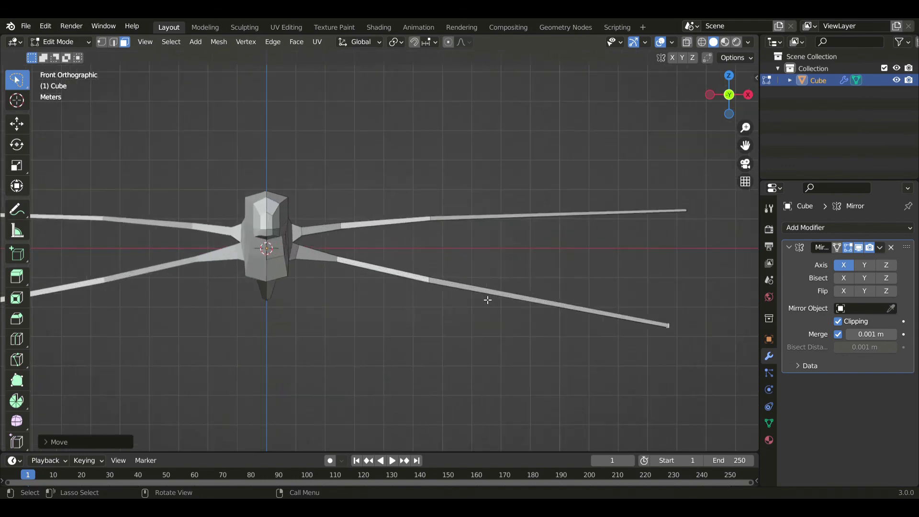
{"action": "key", "text": "alt+z"}
{"action": "mouse_move", "coordinate": [363, 307]}
{"action": "left_mouse_down"}
{"action": "mouse_move", "coordinate": [443, 252]}
{"action": "mouse_move", "coordinate": [494, 363]}
{"action": "left_mouse_up"}
{"action": "key", "text": "g"}
{"action": "key", "text": "z"}
{"action": "left_click", "coordinate": [488, 303]}
Deselect the lower limb's inner bends in turn and raise the remaining outer sections and tip along Z to flatten the slope.
{"action": "mouse_move", "coordinate": [396, 232]}
{"action": "left_mouse_down", "text": "ctrl"}
{"action": "mouse_move", "coordinate": [396, 306]}
{"action": "mouse_move", "coordinate": [374, 220]}
{"action": "left_mouse_up", "text": "ctrl"}
{"action": "key", "text": "g"}
{"action": "key", "text": "z"}
{"action": "left_click", "coordinate": [473, 235]}
{"action": "mouse_move", "coordinate": [571, 269]}
{"action": "left_mouse_down", "text": "ctrl"}
{"action": "mouse_move", "coordinate": [553, 268]}
{"action": "mouse_move", "coordinate": [570, 365]}
{"action": "left_mouse_up", "text": "ctrl"}
{"action": "key", "text": "g"}
{"action": "key", "text": "z"}
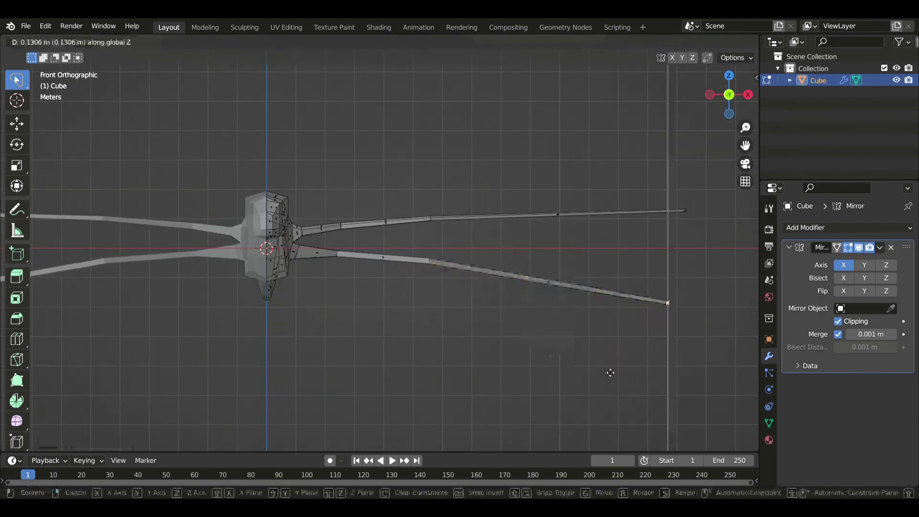
{"action": "left_click", "coordinate": [589, 234]}
Move and rotate the edges at the lower limb's root beside the torso.
{"action": "scroll", "coordinate": [466, 288], "scroll_direction": "up", "scroll_amount": 2}
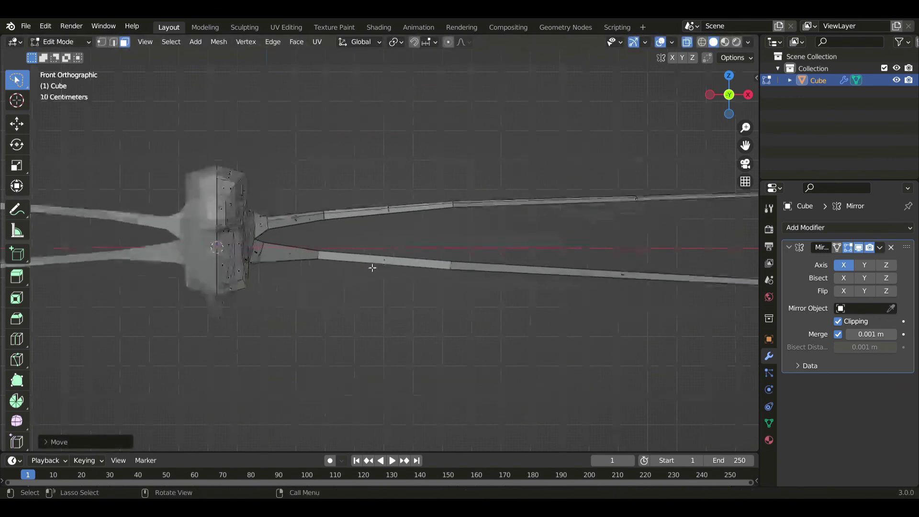
{"action": "key", "text": "g"}
{"action": "left_click", "coordinate": [355, 299]}
{"action": "key", "text": "r"}
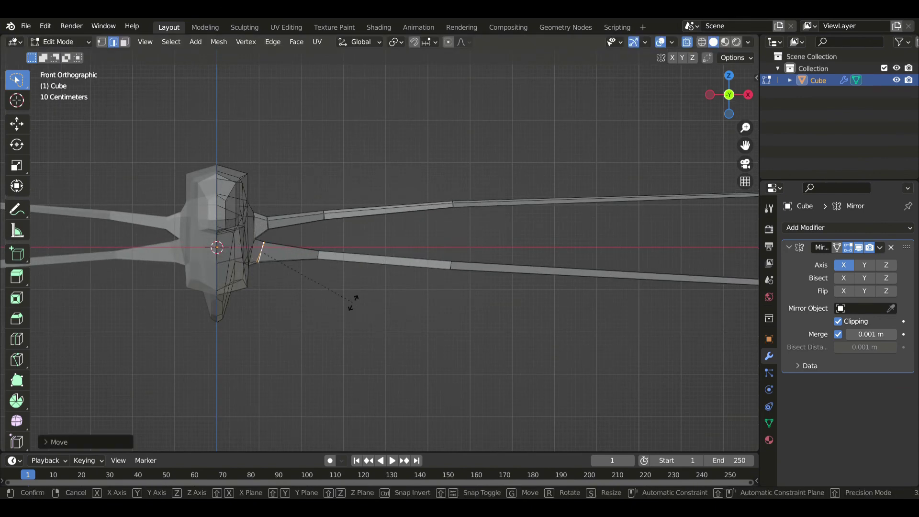
{"action": "left_click", "coordinate": [339, 279]}
Scale down the upper limb's first bend and lower it slightly in the front view.
{"action": "left_click_drag", "start_coordinate": [326, 293], "coordinate": [332, 273]}
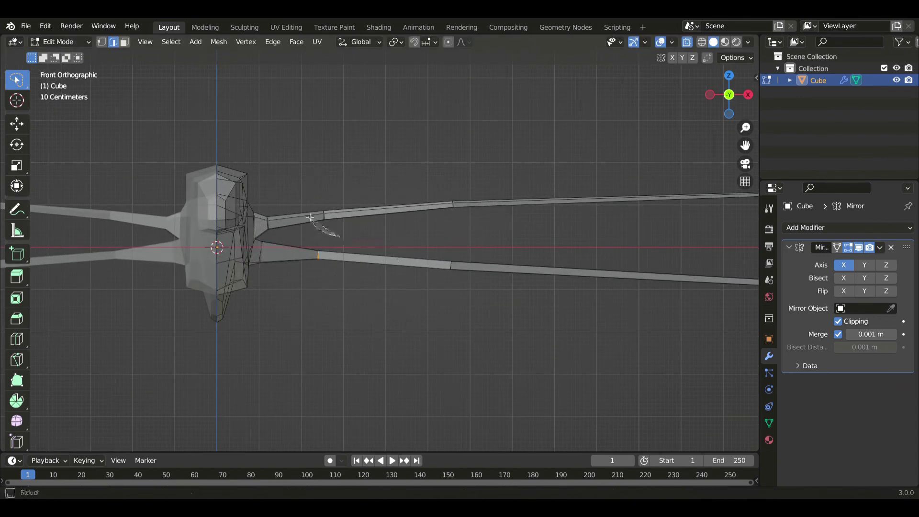
{"action": "left_click_drag", "start_coordinate": [310, 218], "coordinate": [332, 206]}
{"action": "key", "text": "s"}
{"action": "left_click", "coordinate": [429, 251]}
{"action": "key", "text": "g"}
{"action": "left_click", "coordinate": [435, 299]}
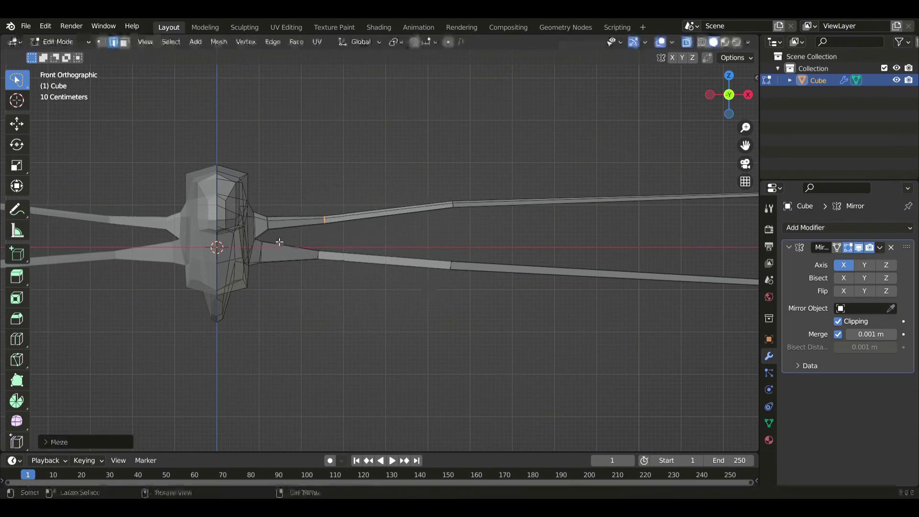
Examine the limb roots from several angles and resize the selected limb edges near the torso.
{"action": "mouse_move", "coordinate": [451, 236]}
{"action": "middle_mouse_down"}
{"action": "mouse_move", "coordinate": [390, 232]}
{"action": "mouse_move", "coordinate": [456, 253]}
{"action": "middle_mouse_up"}
{"action": "scroll", "coordinate": [455, 253], "scroll_direction": "up", "scroll_amount": 6}
{"action": "scroll", "coordinate": [454, 254], "scroll_direction": "down", "scroll_amount": 10}
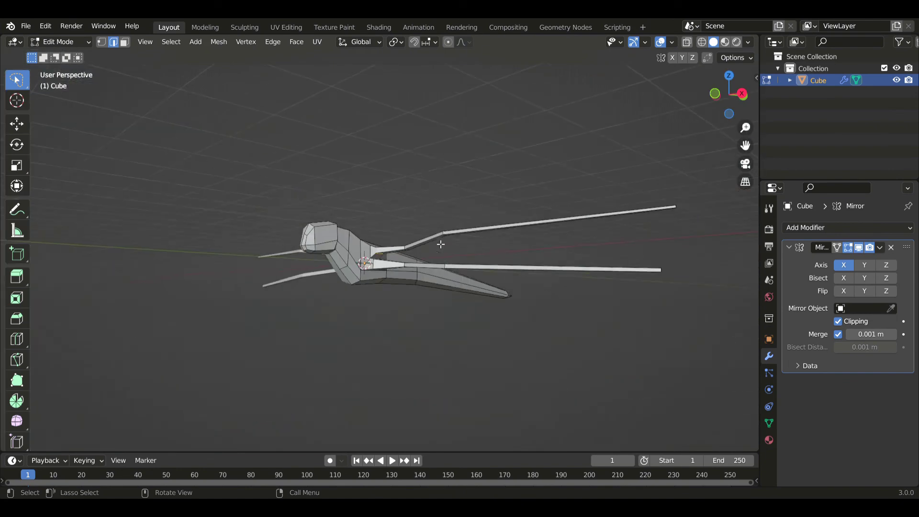
{"action": "scroll", "coordinate": [441, 243], "scroll_direction": "up", "scroll_amount": 6}
{"action": "key", "text": "KP_3"}
{"action": "middle_click_drag", "start_coordinate": [373, 329], "coordinate": [406, 352]}
{"action": "key", "text": "s"}
{"action": "left_click", "coordinate": [469, 355]}
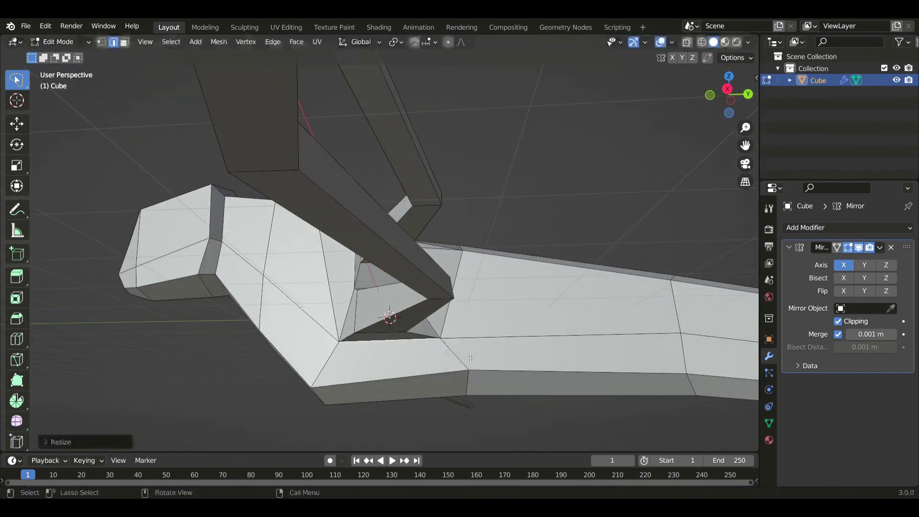
Add one loop cut around the rear body segment just behind the limbs in the side view.
{"action": "key", "text": "KP_3"}
{"action": "middle_click_drag", "start_coordinate": [446, 367], "coordinate": [412, 312], "text": "shift"}
{"action": "scroll", "coordinate": [422, 304], "scroll_direction": "down", "scroll_amount": 2}
{"action": "middle_click_drag", "start_coordinate": [442, 282], "coordinate": [351, 290], "text": "shift"}
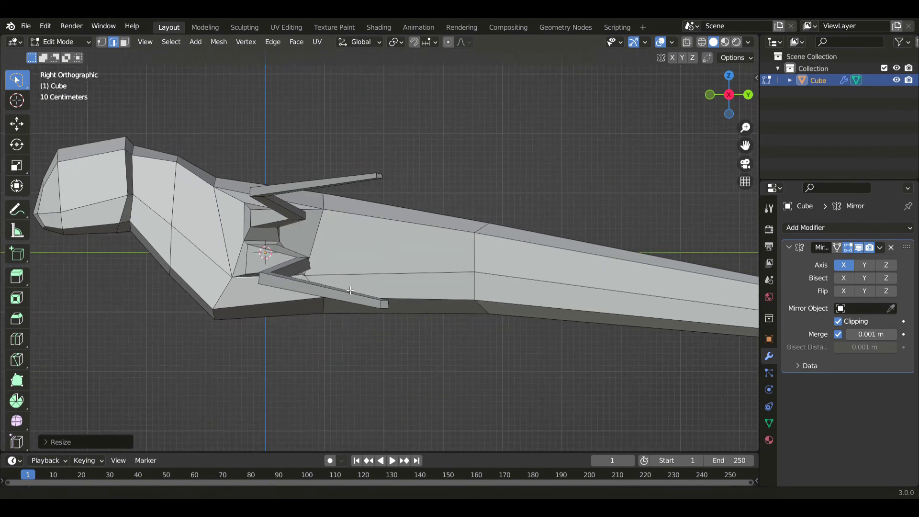
{"action": "left_click", "coordinate": [8, 340]}
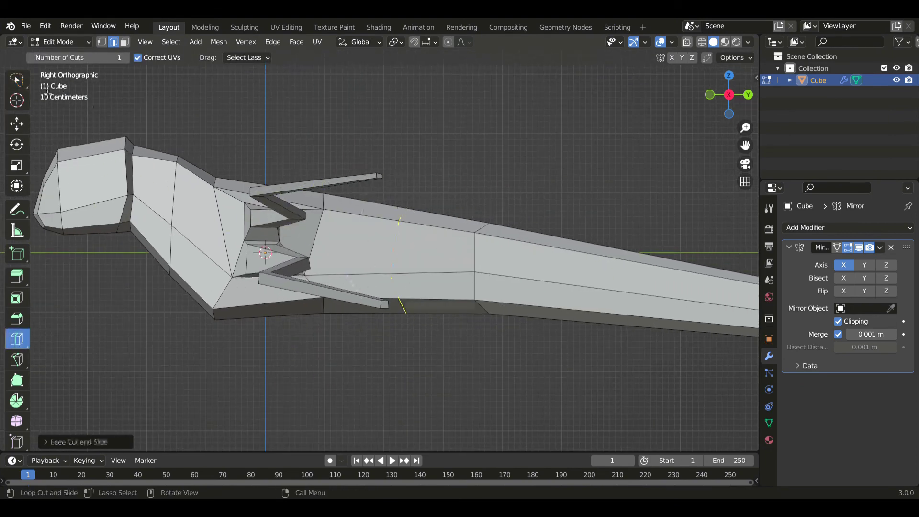
{"action": "key", "text": "w"}
Slide the side vertices of the new loop and the loop behind it upward to form a leg base.
{"action": "key", "text": "3"}
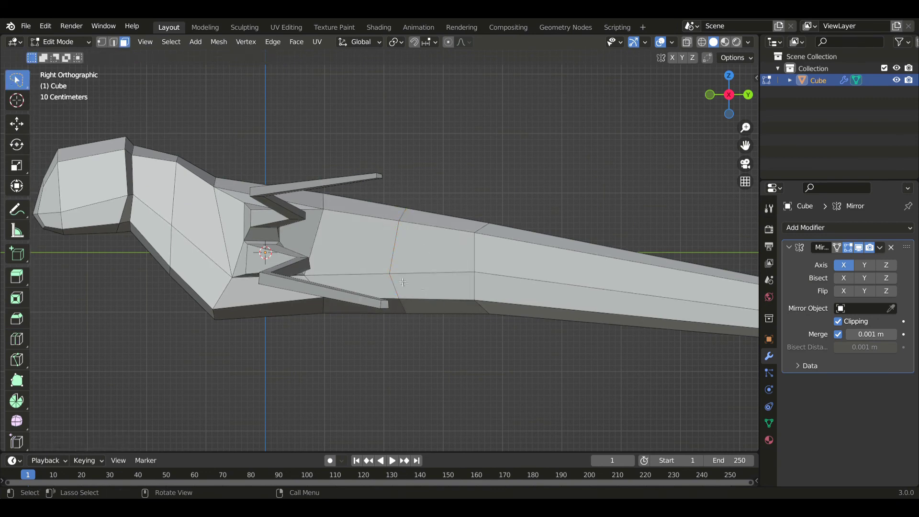
{"action": "key", "text": "g"}
{"action": "key", "text": "g"}
{"action": "left_click", "coordinate": [420, 261]}
{"action": "left_click", "coordinate": [474, 273]}
{"action": "key", "text": "g"}
{"action": "key", "text": "g"}
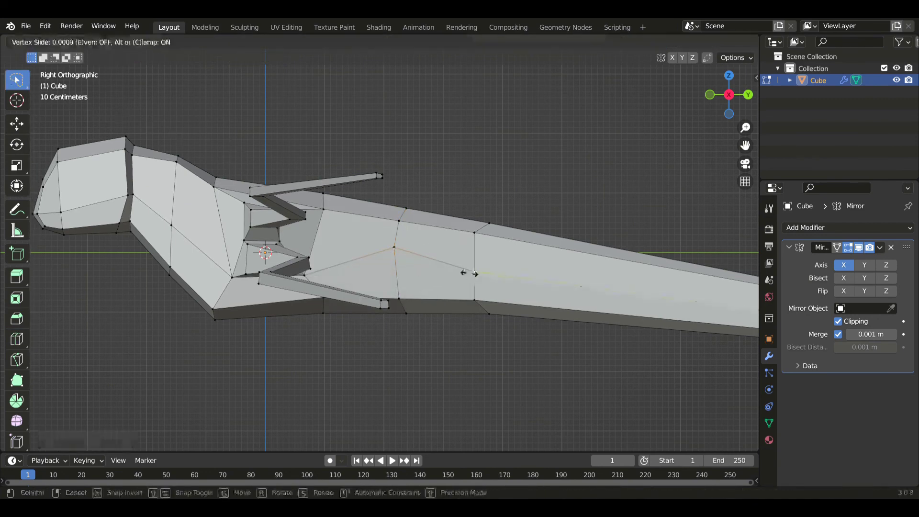
{"action": "left_click", "coordinate": [473, 259]}
Extrude the lower side face behind the limbs outward as the hip and scale it down.
{"action": "left_click", "coordinate": [452, 282]}
{"action": "middle_click_drag", "start_coordinate": [452, 282], "coordinate": [331, 283]}
{"action": "key", "text": "e"}
{"action": "left_click", "coordinate": [442, 286]}
{"action": "key", "text": "s"}
{"action": "left_click", "coordinate": [452, 306]}
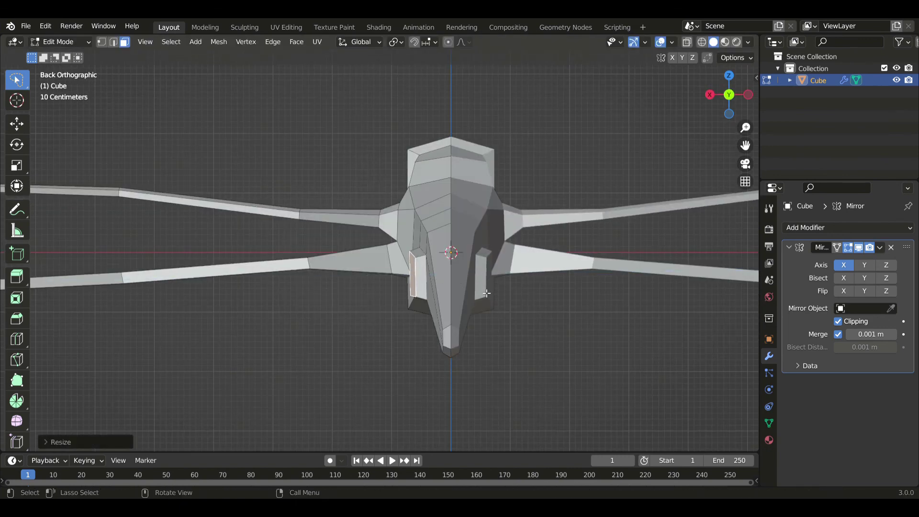
Move the hip's outer face in the back view and scale, shift and rotate it in the side view.
{"action": "key", "text": "g"}
{"action": "left_click", "coordinate": [438, 308]}
{"action": "key", "text": "KP_3"}
{"action": "key", "text": "s"}
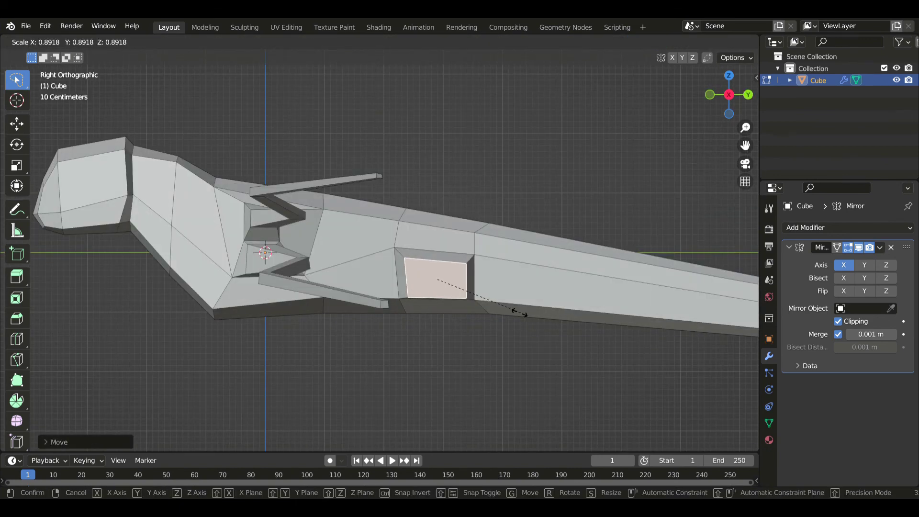
{"action": "key", "text": "g"}
{"action": "key", "text": "r"}
{"action": "left_click", "coordinate": [521, 327]}
Extrude the hip's underside face downward as the thigh and flatten its end along Z.
{"action": "key", "text": "alt+z"}
{"action": "left_click", "coordinate": [437, 300]}
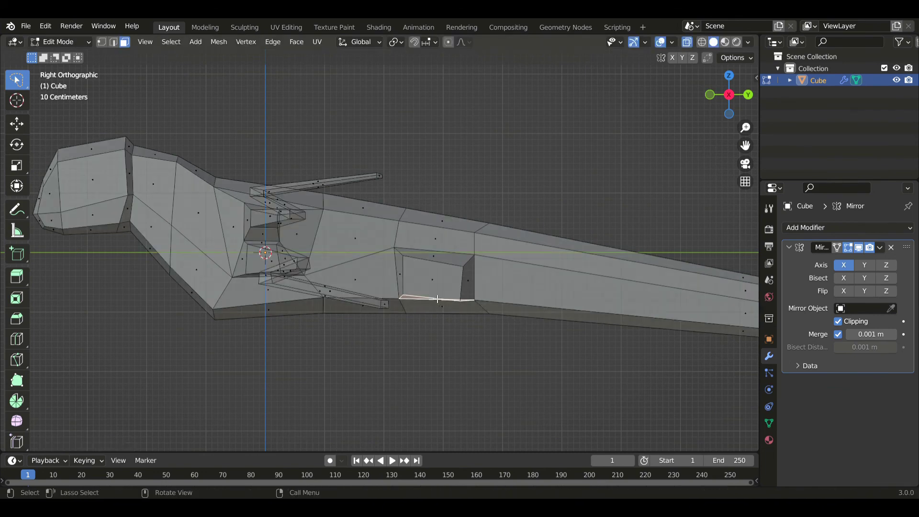
{"action": "key", "text": "alt+z"}
{"action": "key", "text": "e"}
{"action": "left_click", "coordinate": [564, 367]}
{"action": "key", "text": "s"}
{"action": "key", "text": "z"}
{"action": "left_click", "coordinate": [545, 355]}
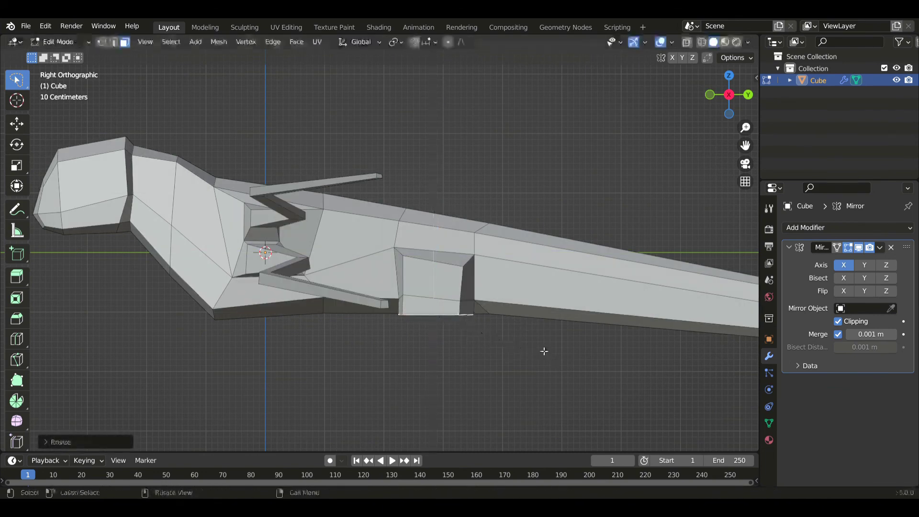
Move the thigh's end face farther down, rotate it and shift it tailward to slant the thigh.
{"action": "key", "text": "g"}
{"action": "left_click", "coordinate": [548, 372]}
{"action": "middle_click_drag", "start_coordinate": [547, 372], "coordinate": [524, 304], "text": "shift"}
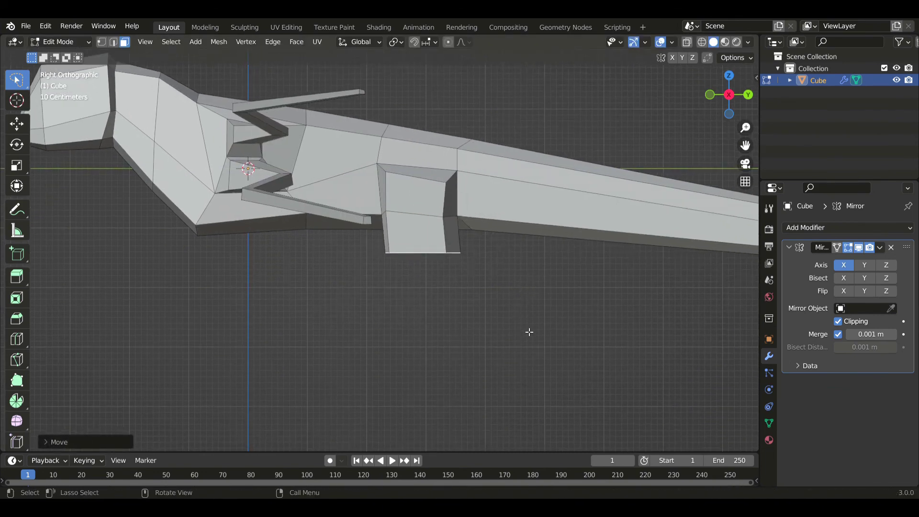
{"action": "key", "text": "t"}
{"action": "key", "text": "t"}
{"action": "key", "text": "r"}
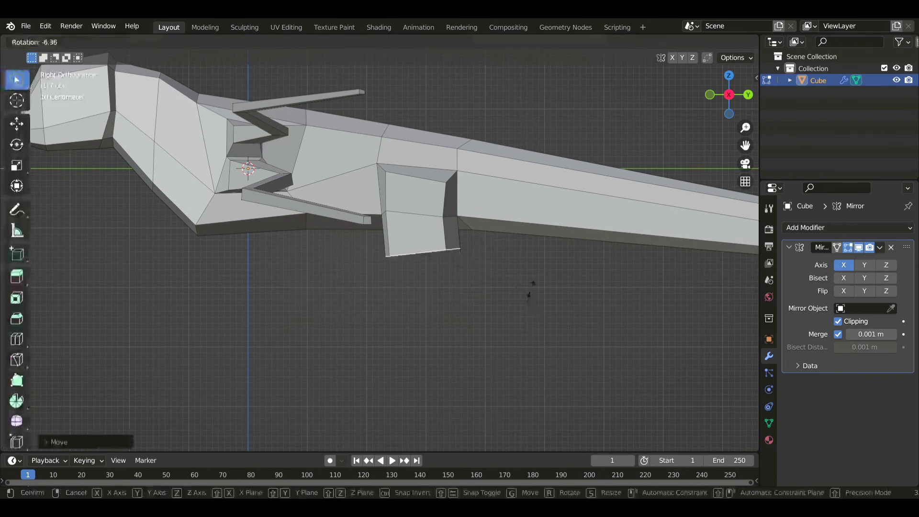
{"action": "left_click", "coordinate": [526, 275]}
{"action": "key", "text": "g"}
{"action": "left_click", "coordinate": [594, 324]}
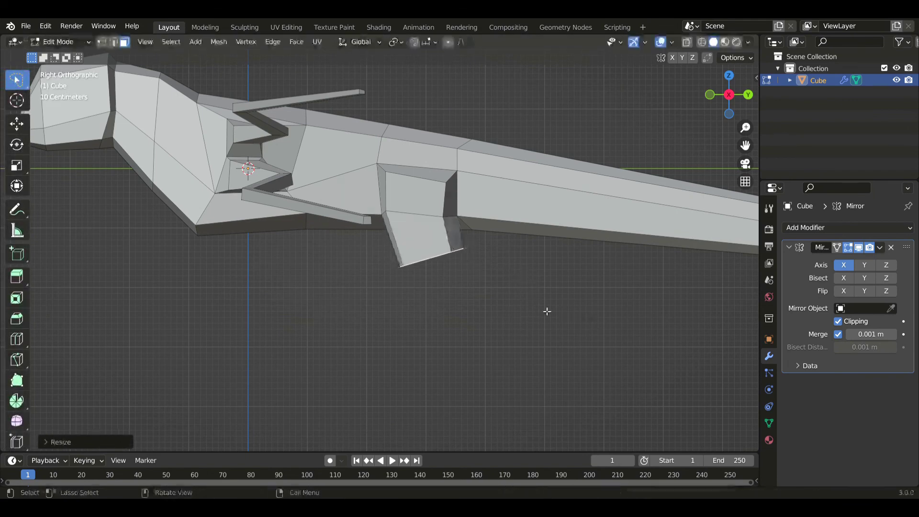
Extrude the next leg segment from the thigh's end, turning and moving its end face tailward.
{"action": "key", "text": "e"}
{"action": "key", "text": "r"}
{"action": "key", "text": "s"}
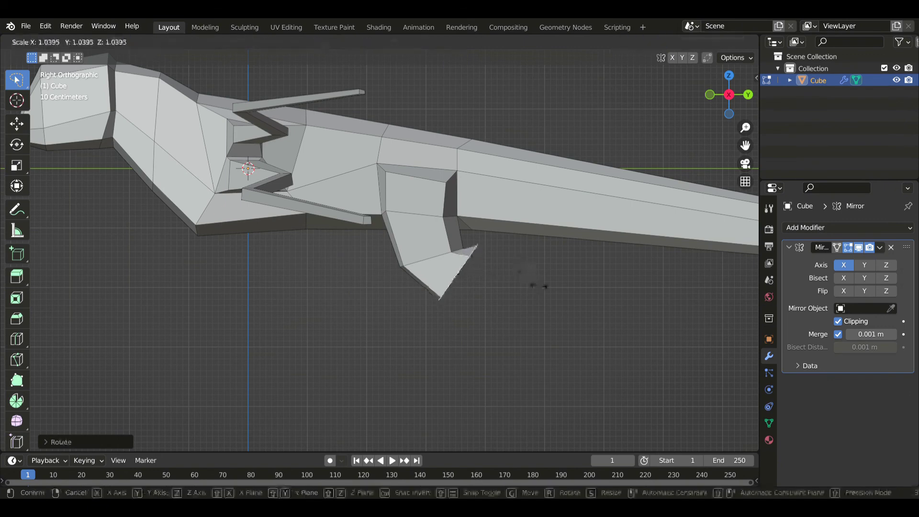
{"action": "key", "text": "g"}
{"action": "key", "text": "r"}
{"action": "left_click", "coordinate": [557, 297]}
Scale down the new leg segment's end face and adjust its position and rotation at the heel joint.
{"action": "key", "text": "s"}
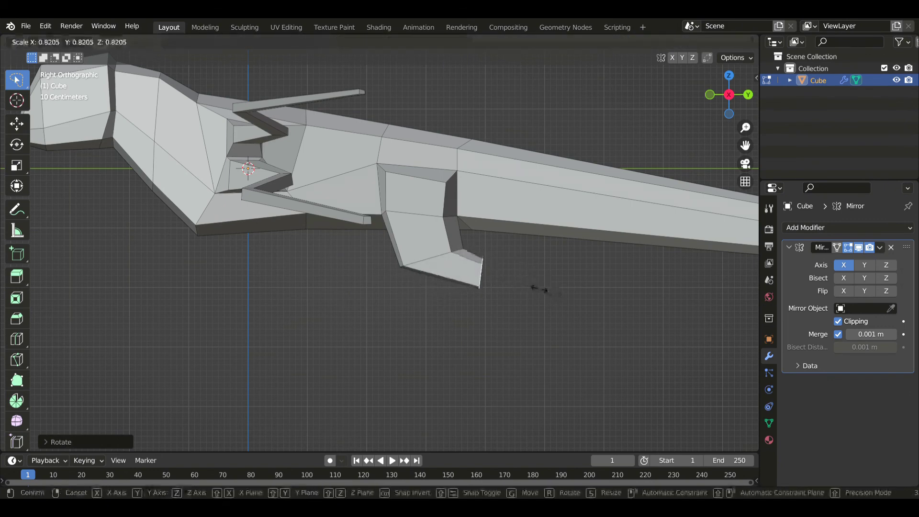
{"action": "key", "text": "g"}
{"action": "key", "text": "r"}
{"action": "left_click", "coordinate": [522, 304]}
Extrude the lower leg from the heel joint, turn it downward, lengthen it and flatten its end along Z.
{"action": "key", "text": "e"}
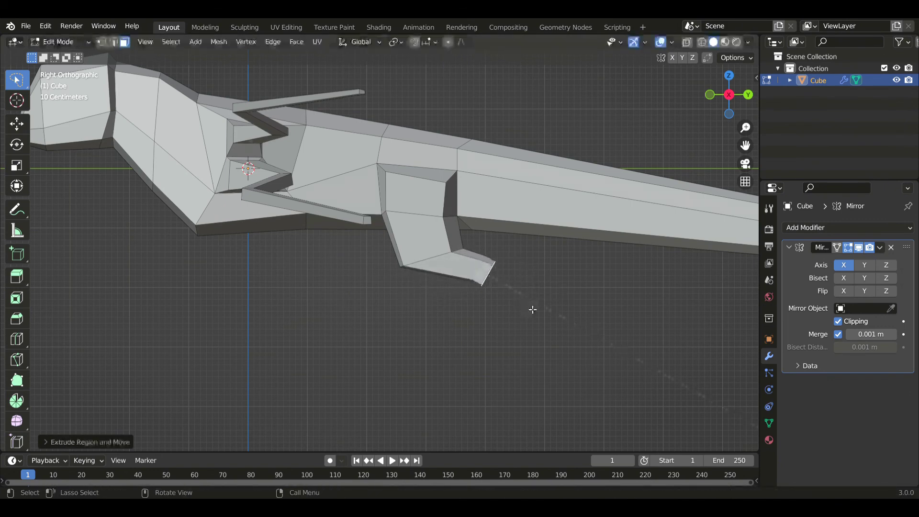
{"action": "left_click", "coordinate": [541, 349]}
{"action": "key", "text": "r"}
{"action": "left_click", "coordinate": [498, 357]}
{"action": "key", "text": "g"}
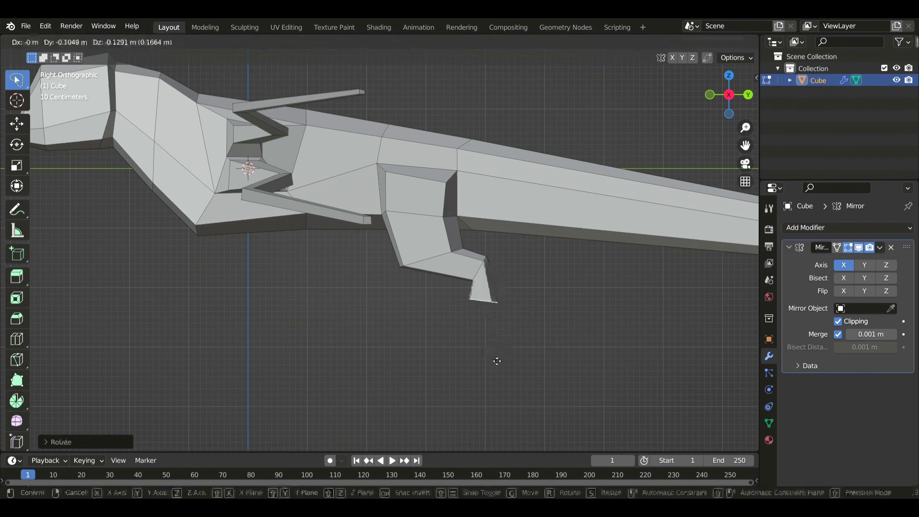
{"action": "left_click", "coordinate": [537, 399]}
{"action": "key", "text": "s"}
{"action": "key", "text": "z"}
{"action": "left_click", "coordinate": [577, 390]}
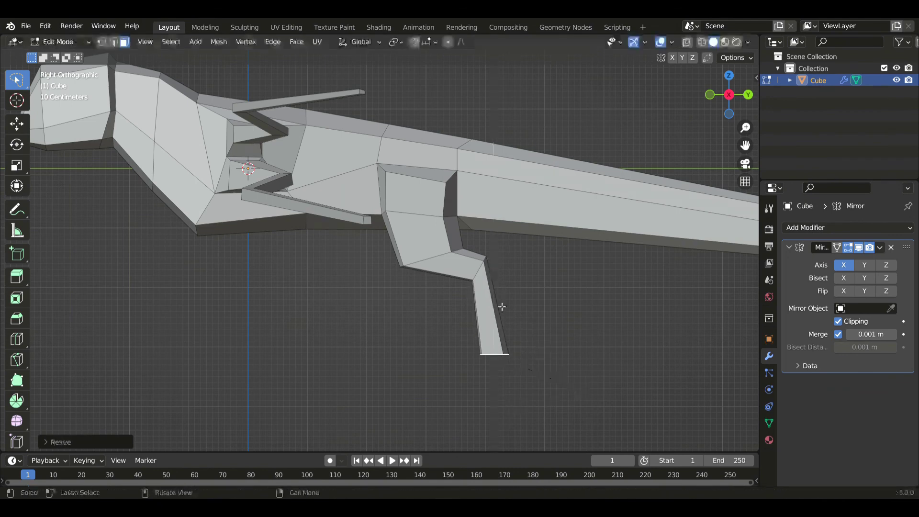
Scale, rotate and move the heel joint's edge loop, and shift the leg's bottom end toward the head along Y.
{"action": "key", "text": "s"}
{"action": "left_click", "coordinate": [570, 307]}
{"action": "key", "text": "r"}
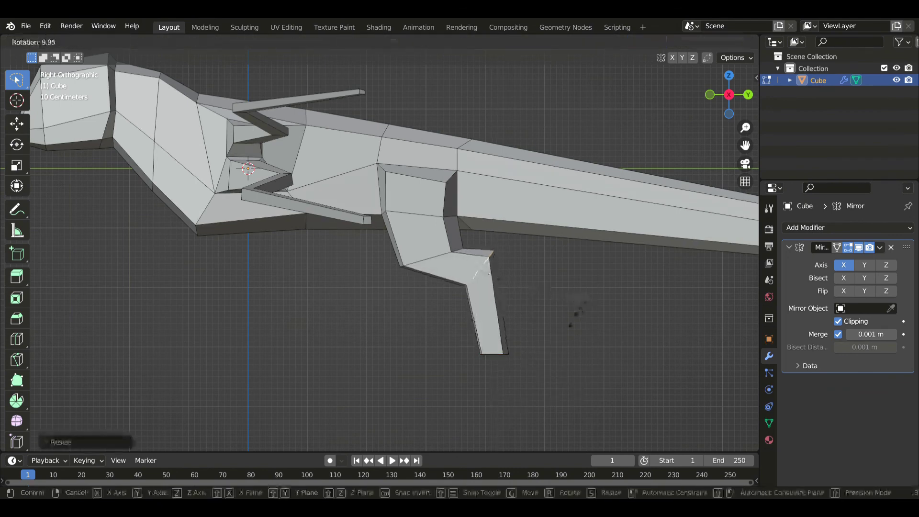
{"action": "left_click", "coordinate": [572, 321]}
{"action": "key", "text": "g"}
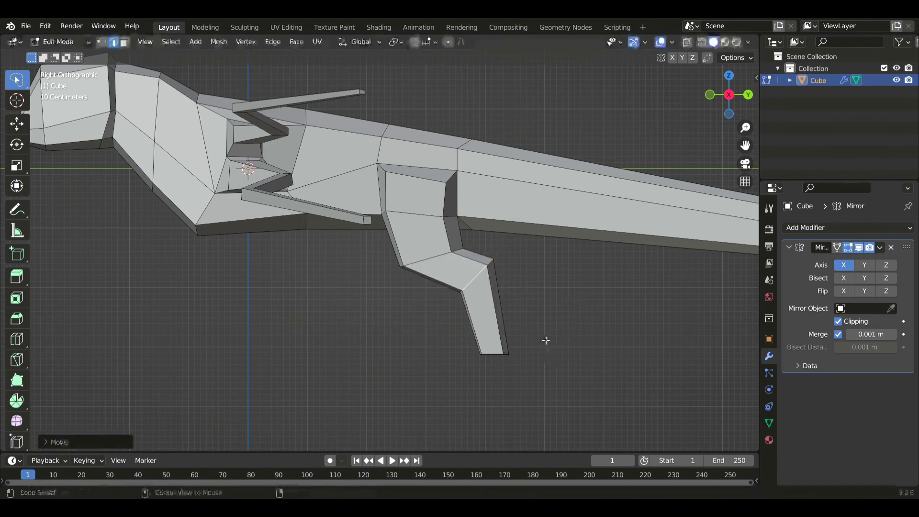
{"action": "key", "text": "y"}
{"action": "left_click", "coordinate": [541, 373]}
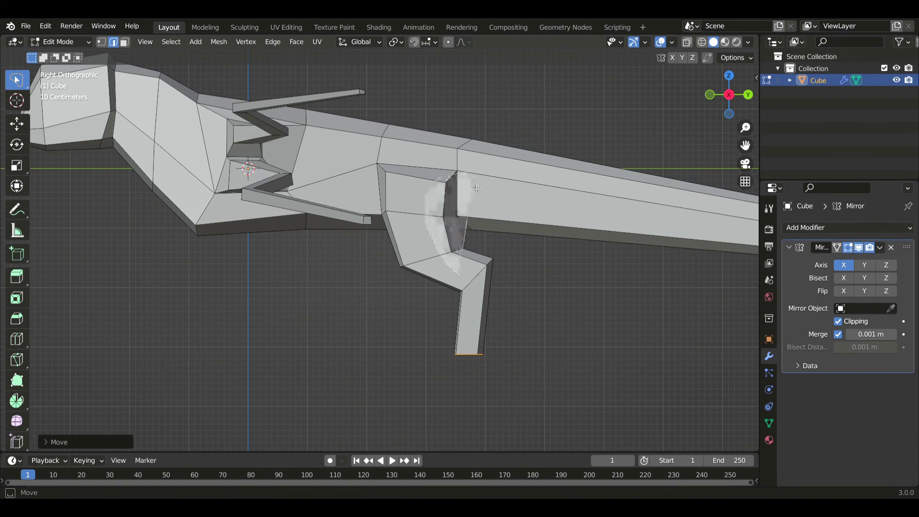
Move the thigh's rear edges slightly tailward and its front edge toward the head to widen the upper leg.
{"action": "right_click_drag", "start_coordinate": [476, 189], "coordinate": [474, 192], "text": "ctrl"}
{"action": "key", "text": "g"}
{"action": "left_click", "coordinate": [460, 197]}
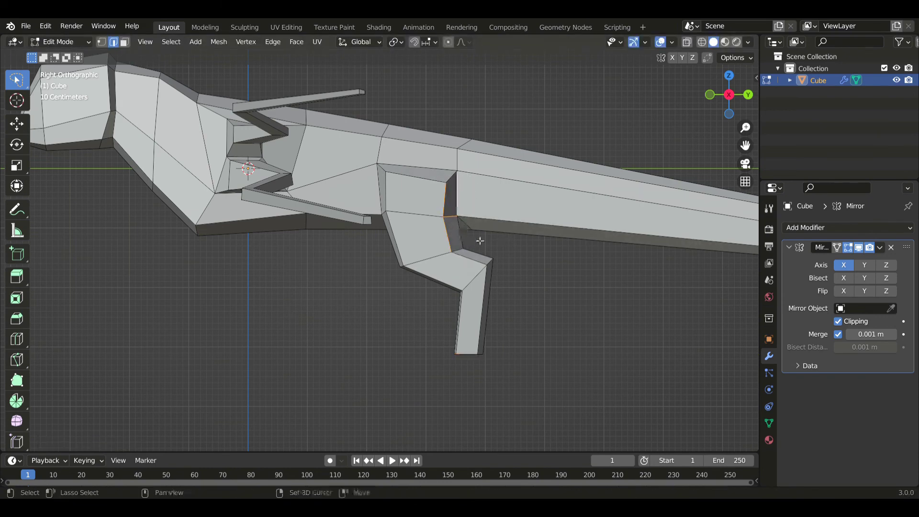
{"action": "key", "text": "g"}
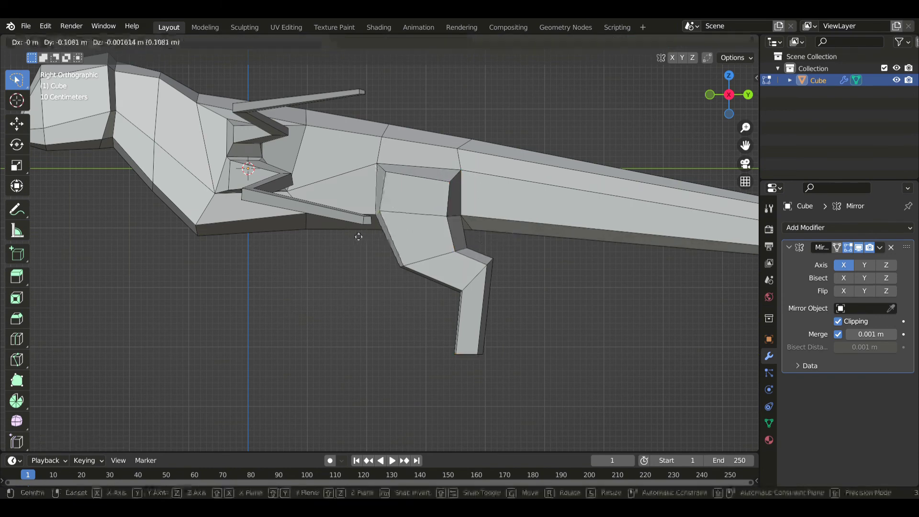
{"action": "left_click", "coordinate": [359, 236]}
{"action": "key", "text": "1"}
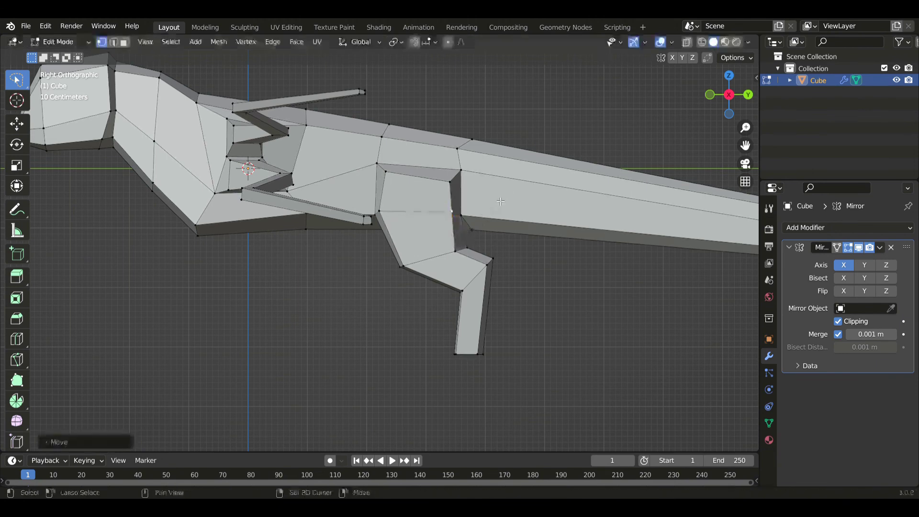
Lower the front knee vertices slightly and move the front vertices at the top of the lower leg toward the head.
{"action": "left_click_drag", "start_coordinate": [415, 261], "coordinate": [416, 287]}
{"action": "key", "text": "g"}
{"action": "left_click", "coordinate": [419, 304]}
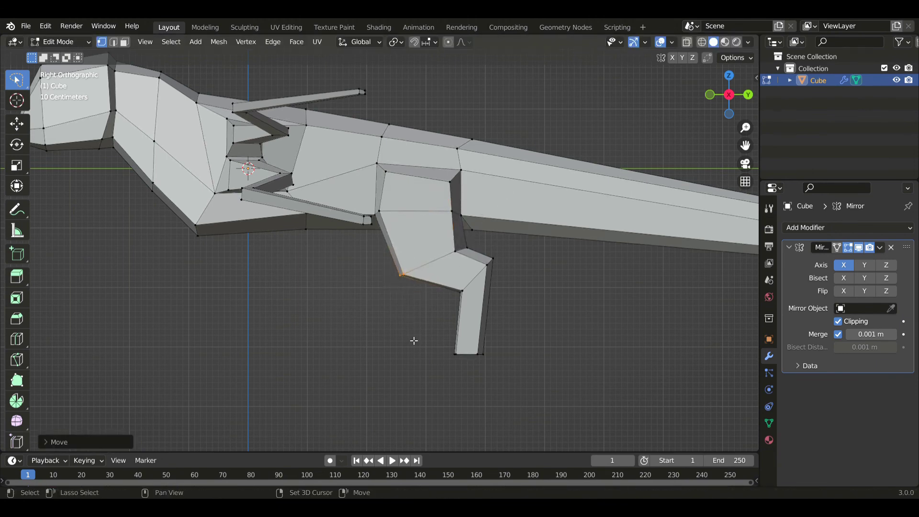
{"action": "left_click", "coordinate": [469, 290]}
{"action": "key", "text": "g"}
{"action": "left_click", "coordinate": [454, 327]}
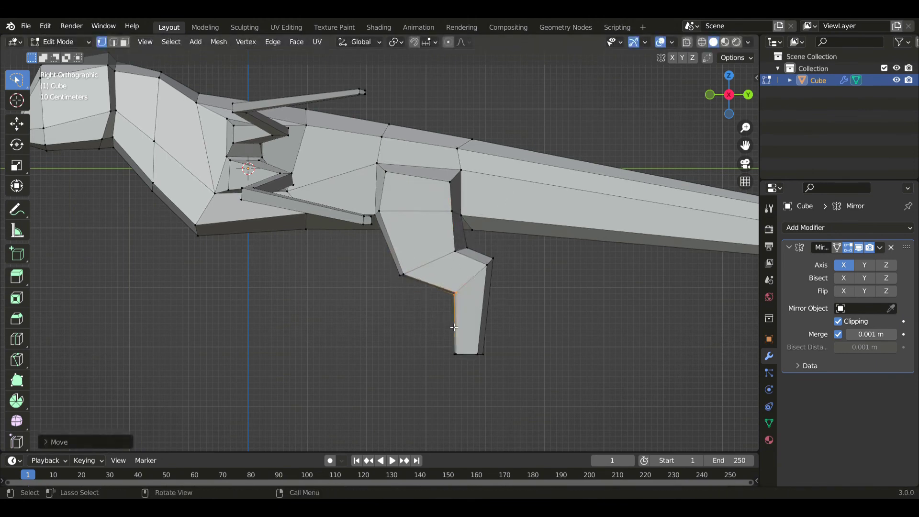
Try to move the bottom end face of the lower leg.
{"action": "left_click", "coordinate": [472, 357]}
{"action": "right_click", "coordinate": [473, 366]}
{"action": "key", "text": "alt+z"}
{"action": "left_click", "coordinate": [469, 355]}
{"action": "key", "text": "alt+z"}
{"action": "key", "text": "e"}
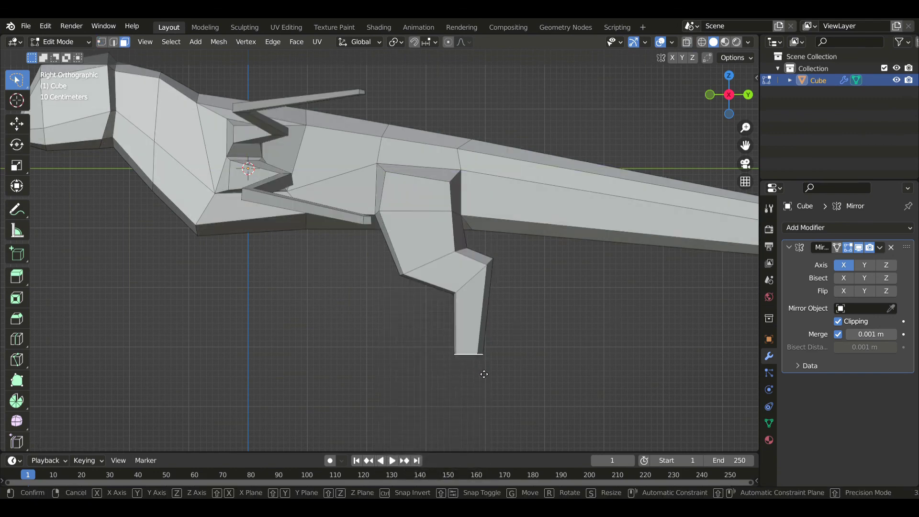
{"action": "left_click", "coordinate": [481, 368]}
{"action": "scroll", "coordinate": [480, 367], "scroll_direction": "down", "scroll_amount": 1}
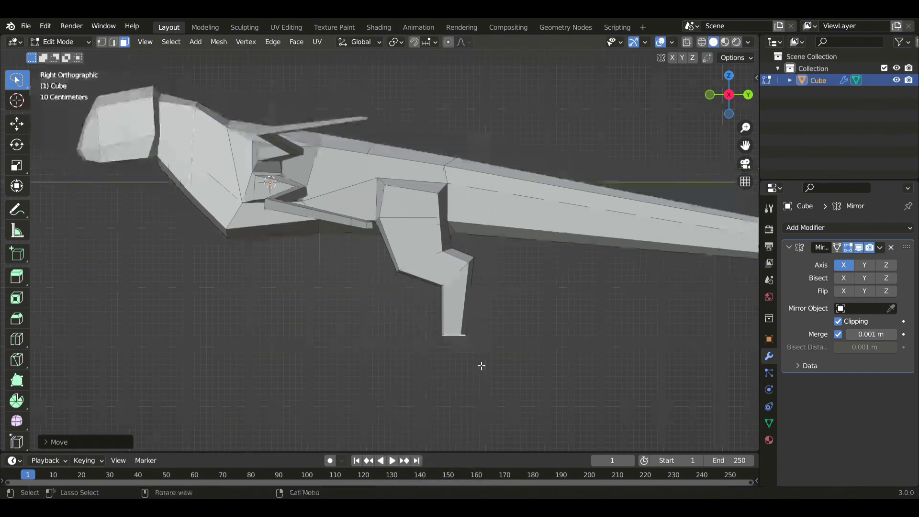
Add one loop cut around the lower leg and slide it down close to the leg's bottom end.
{"action": "left_click", "coordinate": [17, 338]}
{"action": "left_click", "coordinate": [454, 322]}
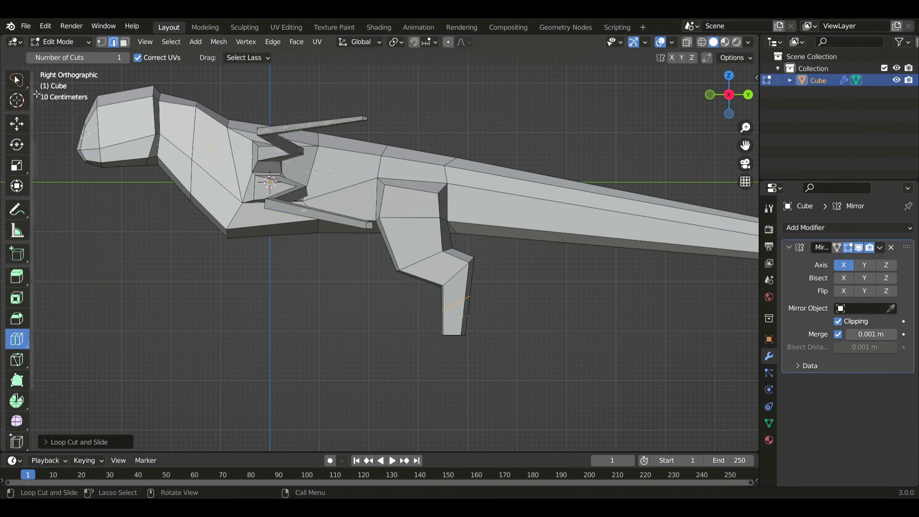
{"action": "left_click", "coordinate": [18, 80]}
{"action": "key", "text": "g"}
{"action": "key", "text": "g"}
{"action": "left_click", "coordinate": [502, 338]}
{"action": "scroll", "coordinate": [509, 349], "scroll_direction": "up", "scroll_amount": 3}
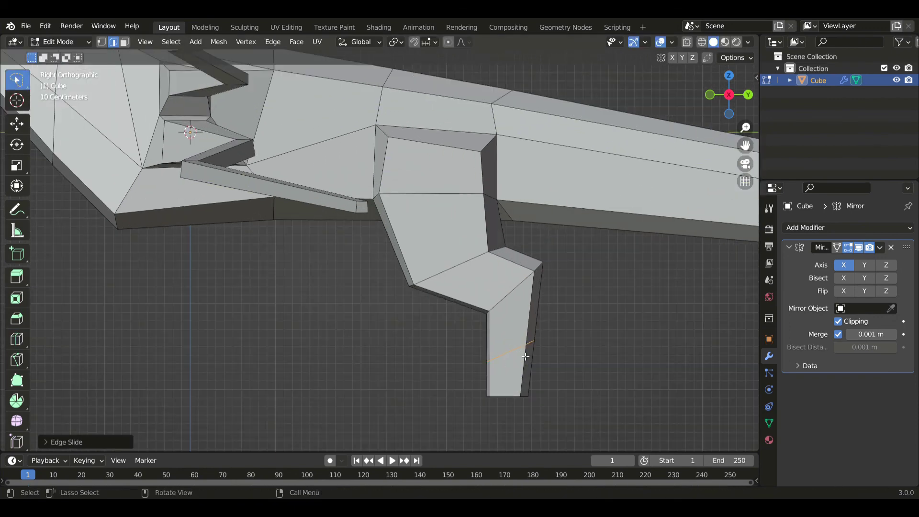
{"action": "key", "text": "alt+z"}
{"action": "key", "text": "g"}
{"action": "key", "text": "g"}
{"action": "left_click", "coordinate": [568, 385]}
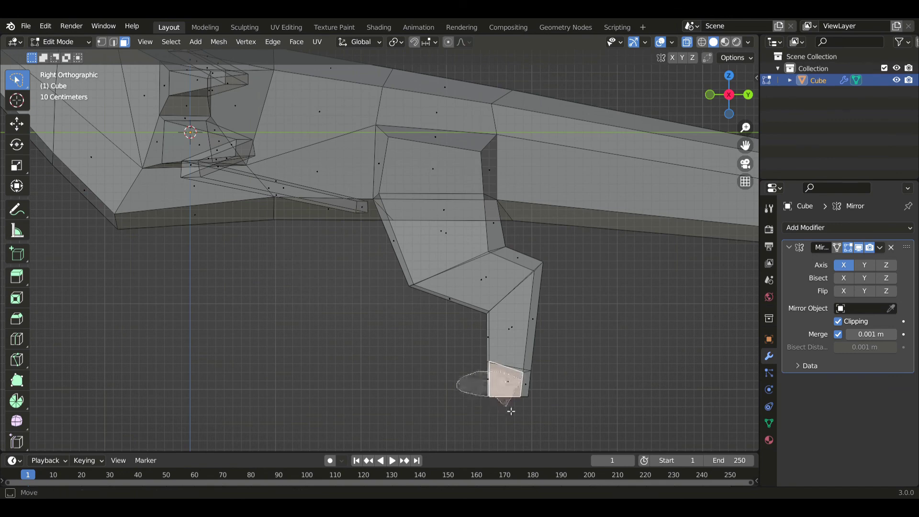
Extrude the faces around the bottom section of the lower leg outward along their normals to form a block-shaped foot.
{"action": "key", "text": "alt+z"}
{"action": "middle_click_drag", "start_coordinate": [511, 411], "coordinate": [508, 366]}
{"action": "middle_click_drag", "start_coordinate": [513, 412], "coordinate": [479, 417]}
{"action": "left_click_drag", "start_coordinate": [25, 288], "coordinate": [72, 330]}
{"action": "left_click_drag", "start_coordinate": [404, 384], "coordinate": [418, 371]}
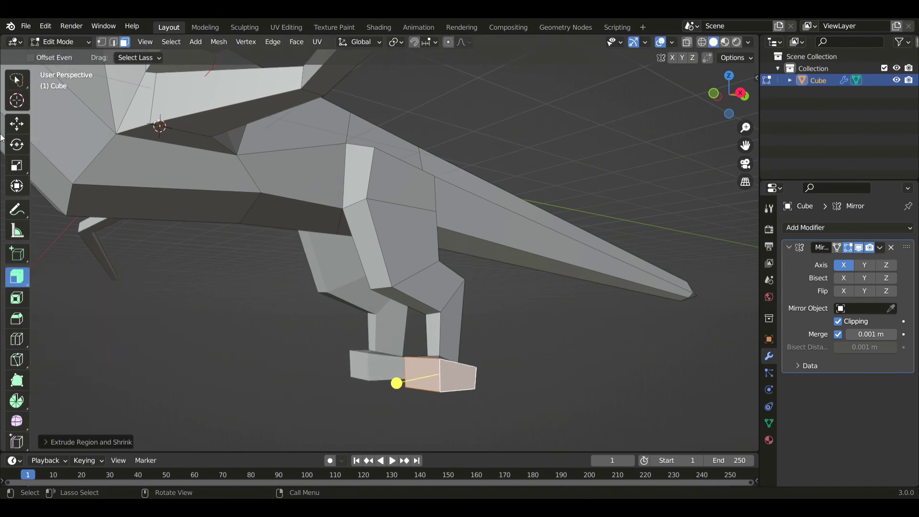
{"action": "left_click", "coordinate": [21, 85]}
Rotate the narrow face on the back of the foot about 22° around the global Z axis.
{"action": "mouse_move", "coordinate": [481, 294]}
{"action": "middle_mouse_down"}
{"action": "mouse_move", "coordinate": [452, 297]}
{"action": "mouse_move", "coordinate": [418, 329]}
{"action": "mouse_move", "coordinate": [373, 334]}
{"action": "middle_mouse_up"}
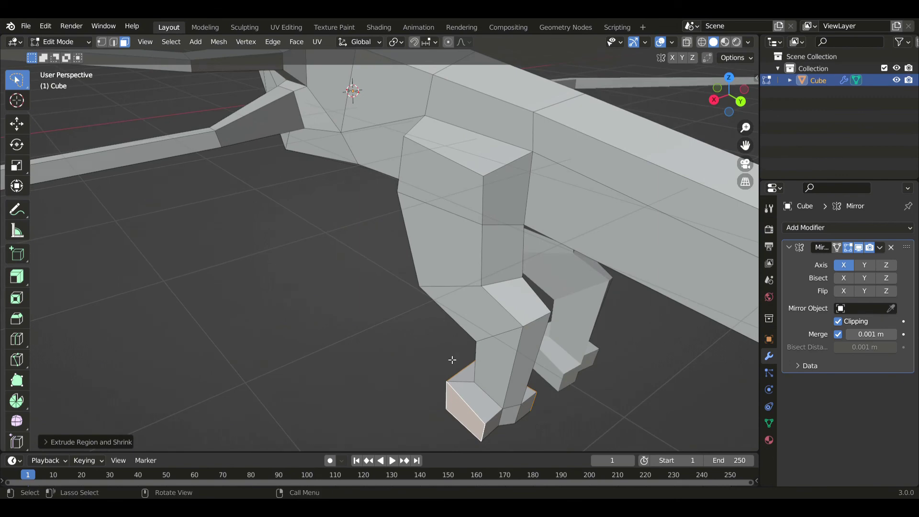
{"action": "middle_click_drag", "start_coordinate": [452, 360], "coordinate": [460, 370]}
{"action": "left_click", "coordinate": [511, 411]}
{"action": "key", "text": "r"}
{"action": "key", "text": "z"}
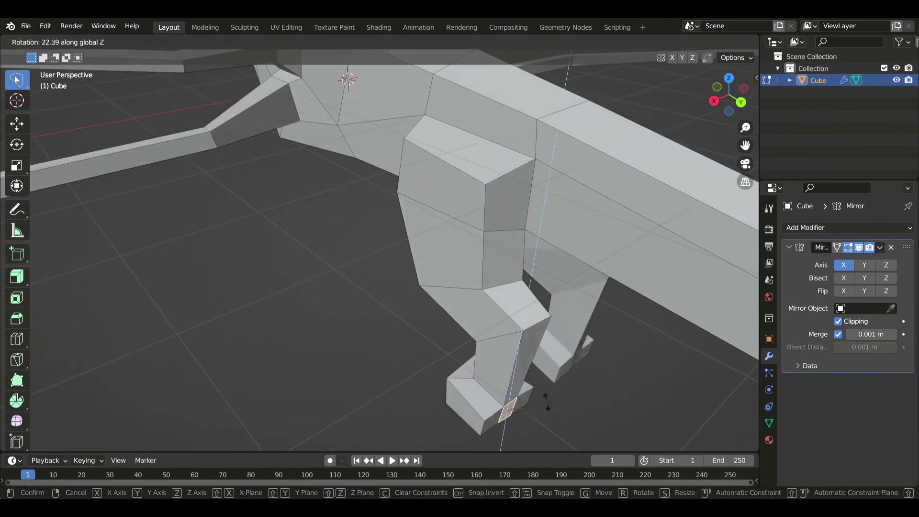
{"action": "left_click", "coordinate": [547, 402]}
Move the foot's front face along X toward the body's centre to line it up with the leg, and lower its top slightly.
{"action": "middle_click_drag", "start_coordinate": [386, 365], "coordinate": [446, 358]}
{"action": "key", "text": "alt+z"}
{"action": "left_click", "coordinate": [454, 344]}
{"action": "key", "text": "alt+z"}
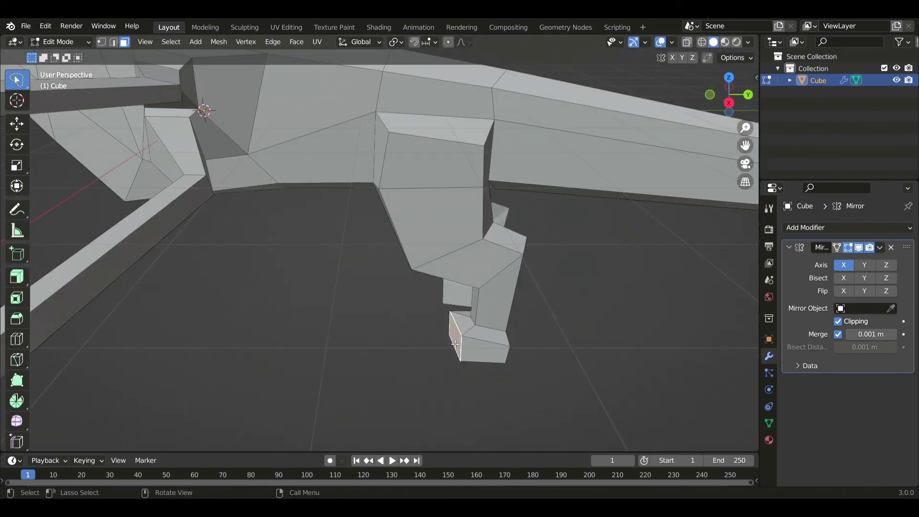
{"action": "key", "text": "KP_1"}
{"action": "key", "text": "g"}
{"action": "key", "text": "x"}
{"action": "left_click", "coordinate": [439, 345]}
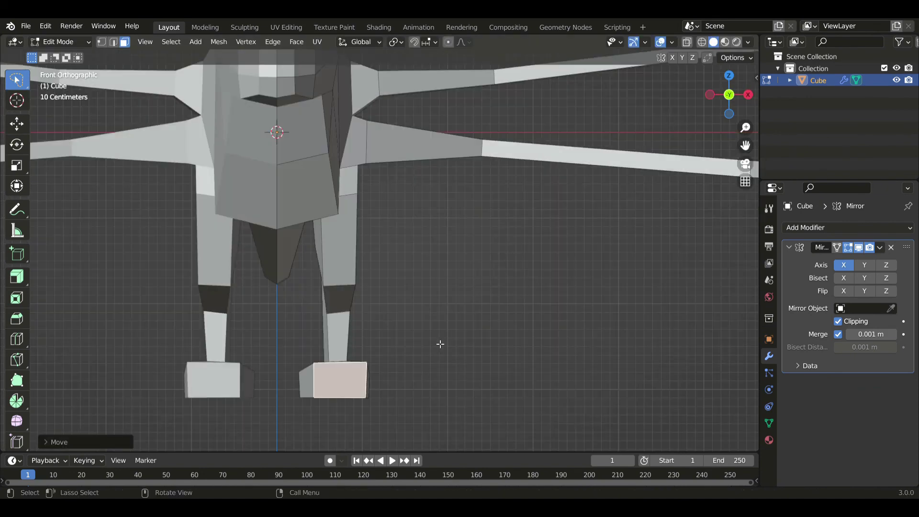
{"action": "key", "text": "g"}
{"action": "key", "text": "x"}
{"action": "key", "text": "s"}
{"action": "key", "text": "z"}
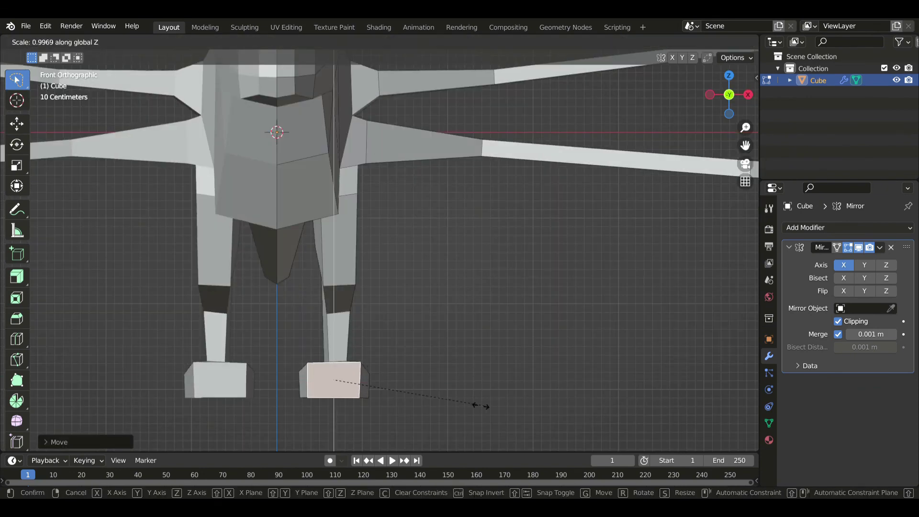
{"action": "right_click", "coordinate": [446, 401]}
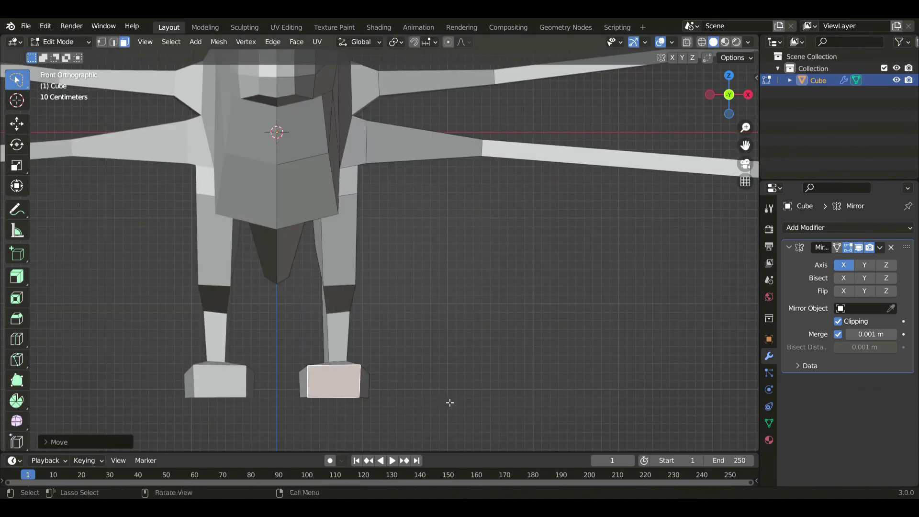
Raise the inner front ankle vertex slightly along Z and shift the lower leg's inner front edge along X toward the body's centre.
{"action": "scroll", "coordinate": [447, 403], "scroll_direction": "up", "scroll_amount": 2}
{"action": "key", "text": "1"}
{"action": "left_click", "coordinate": [307, 413]}
{"action": "key", "text": "g"}
{"action": "key", "text": "z"}
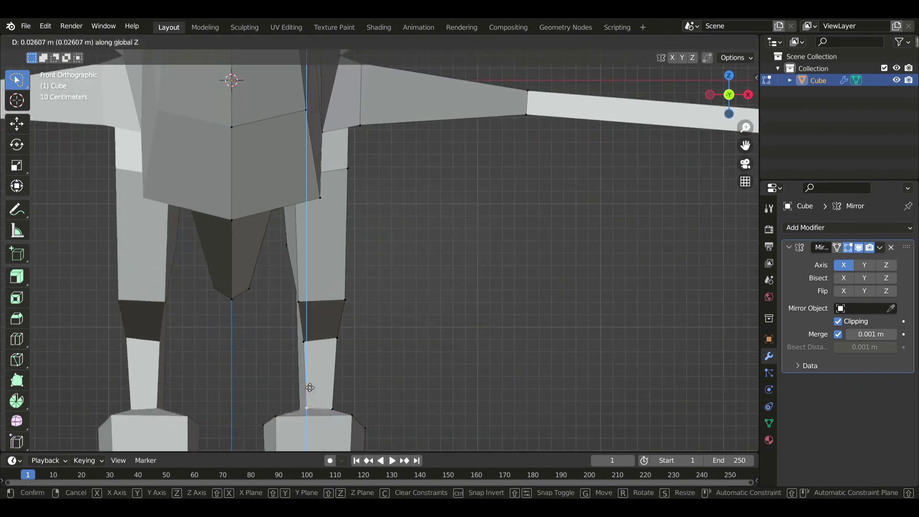
{"action": "left_click", "coordinate": [309, 388]}
{"action": "left_click", "coordinate": [308, 344], "text": "ctrl"}
{"action": "key", "text": "g"}
{"action": "key", "text": "x"}
{"action": "left_click", "coordinate": [326, 379]}
Adjust the inner front knee vertex and the heel's inner vertex along X to refine the leg's inner side.
{"action": "left_click", "coordinate": [304, 303]}
{"action": "key", "text": "g"}
{"action": "key", "text": "x"}
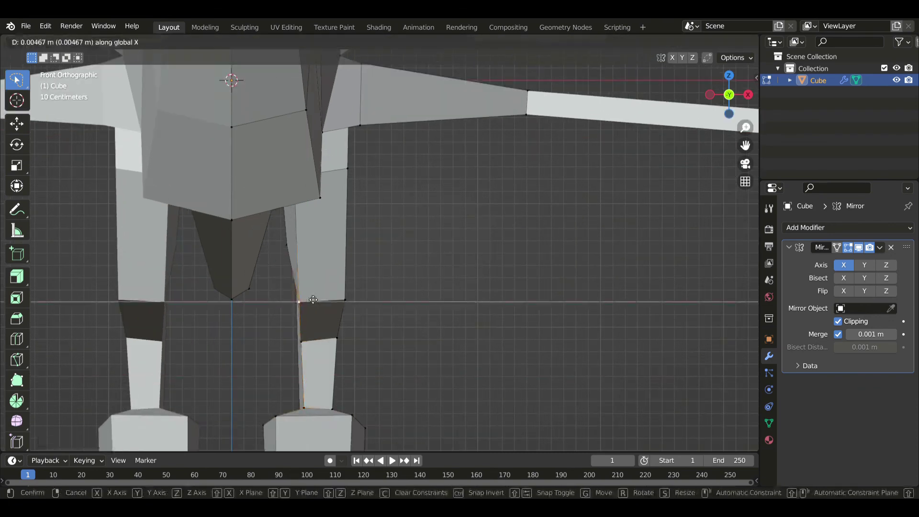
{"action": "left_click", "coordinate": [313, 299]}
{"action": "key", "text": "alt+z"}
{"action": "key", "text": "alt+z"}
{"action": "key", "text": "g"}
{"action": "key", "text": "x"}
{"action": "left_click", "coordinate": [280, 309]}
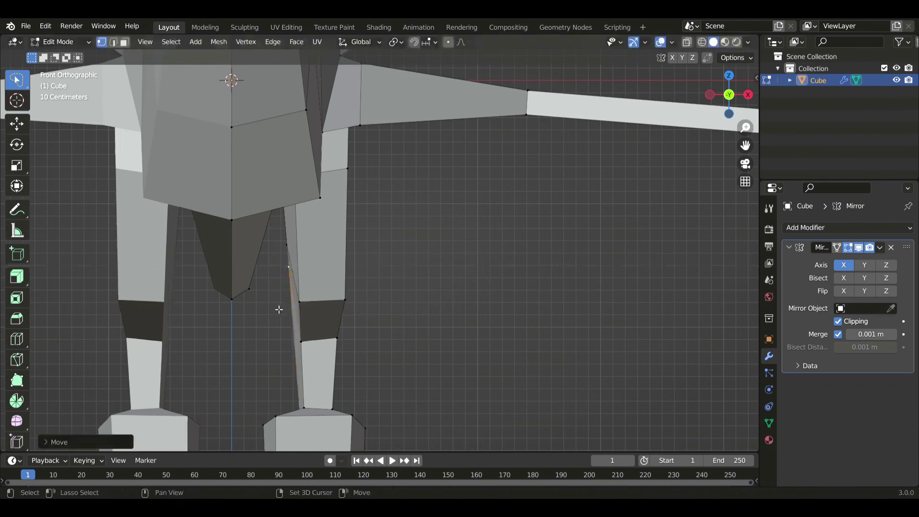
Slide the lower side edges of the belly and tail beside the hind leg inward to narrow the underside.
{"action": "scroll", "coordinate": [439, 336], "scroll_direction": "down", "scroll_amount": 5}
{"action": "key", "text": "KP_3"}
{"action": "scroll", "coordinate": [443, 338], "scroll_direction": "down", "scroll_amount": 3}
{"action": "middle_click_drag", "start_coordinate": [443, 338], "coordinate": [419, 215]}
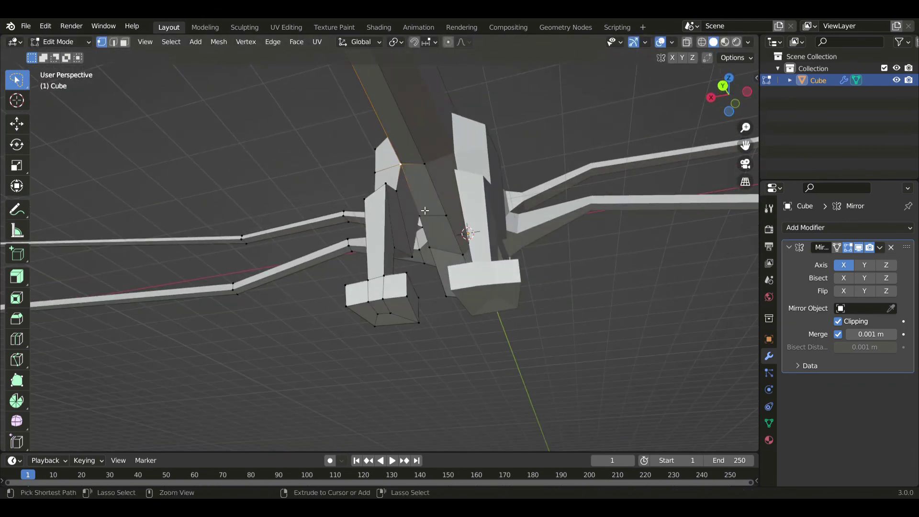
{"action": "left_click", "coordinate": [420, 216], "text": "ctrl"}
{"action": "key", "text": "g"}
{"action": "key", "text": "g"}
{"action": "left_click", "coordinate": [547, 207]}
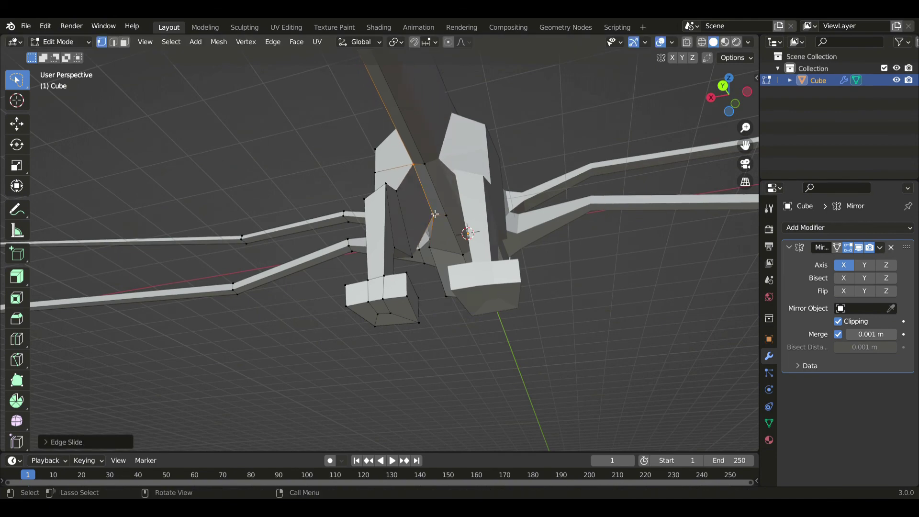
{"action": "middle_click_drag", "start_coordinate": [548, 207], "coordinate": [480, 337]}
Slide the foot's rear corner edges and scale them closer together along X to taper the back of the foot.
{"action": "scroll", "coordinate": [479, 336], "scroll_direction": "up", "scroll_amount": 3}
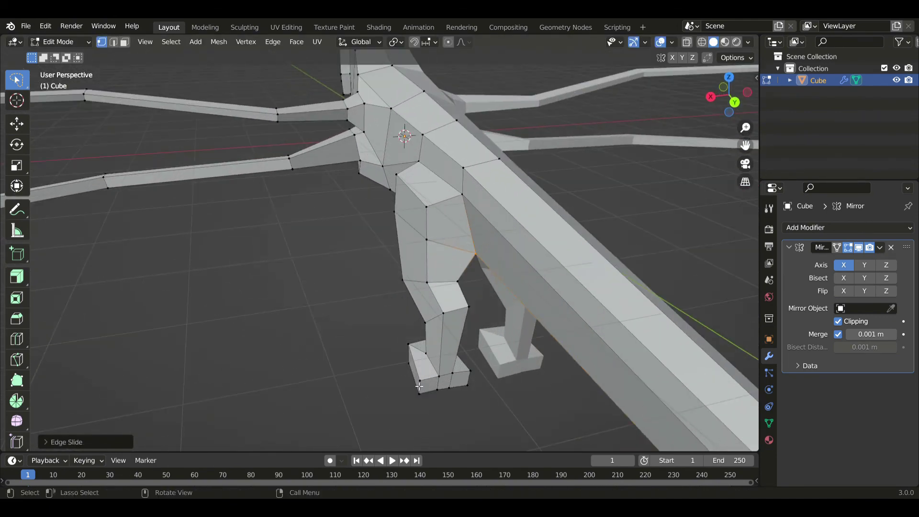
{"action": "key", "text": "g"}
{"action": "key", "text": "g"}
{"action": "left_click", "coordinate": [485, 410]}
{"action": "key", "text": "s"}
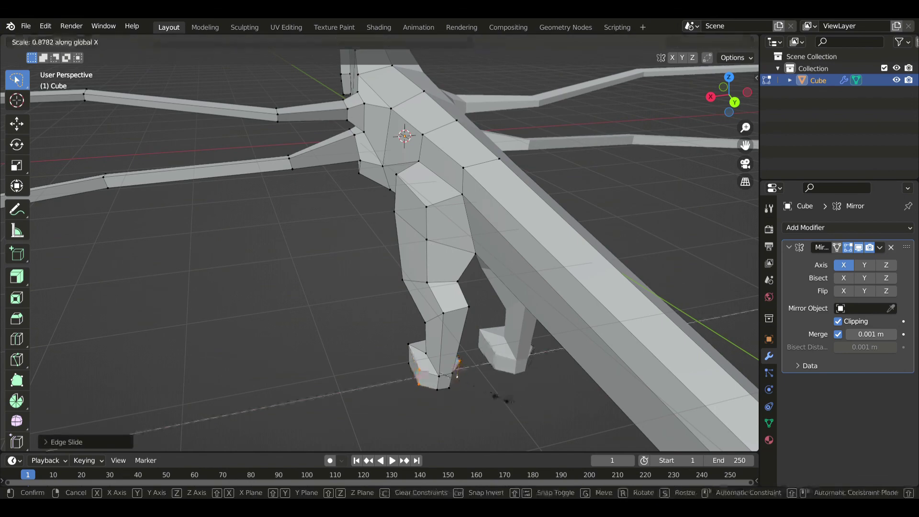
{"action": "left_click", "coordinate": [492, 397]}
Lengthen the tail by moving its tip backward and slightly up, and add two loop cuts along the tail.
{"action": "middle_click_drag", "start_coordinate": [492, 397], "coordinate": [456, 294]}
{"action": "scroll", "coordinate": [431, 370], "scroll_direction": "down", "scroll_amount": 4}
{"action": "key", "text": "KP_3"}
{"action": "left_click_drag", "start_coordinate": [534, 354], "coordinate": [558, 337]}
{"action": "key", "text": "g"}
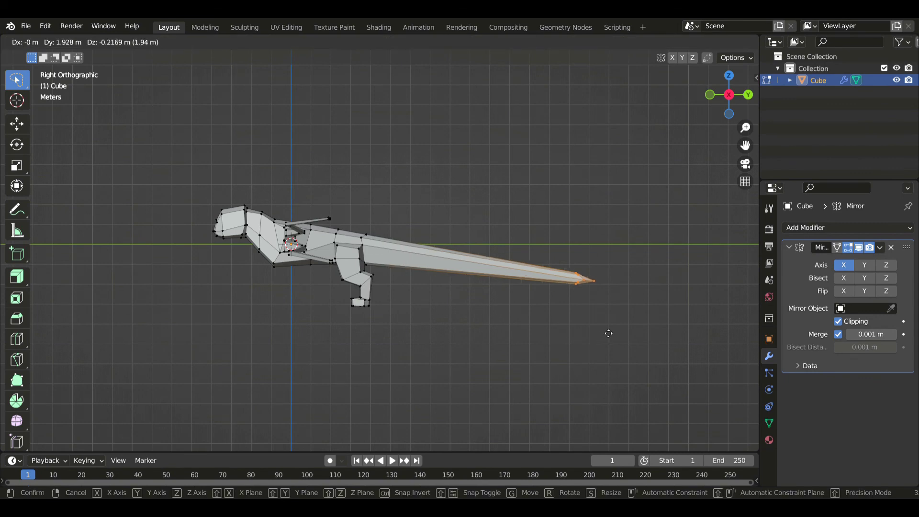
{"action": "left_click", "coordinate": [616, 325]}
{"action": "left_click", "coordinate": [17, 337]}
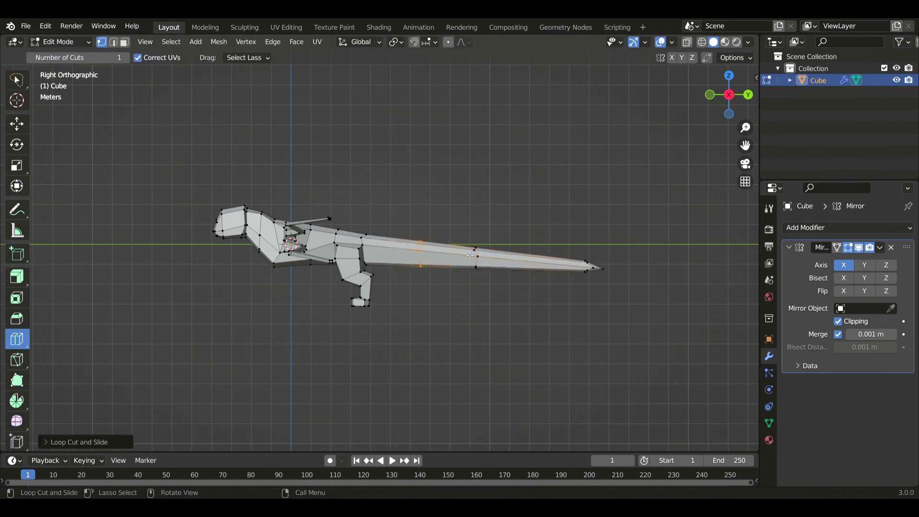
{"action": "left_click", "coordinate": [20, 82]}
{"action": "middle_click_drag", "start_coordinate": [434, 313], "coordinate": [554, 326], "text": "shift"}
{"action": "scroll", "coordinate": [554, 326], "scroll_direction": "up", "scroll_amount": 3}
{"action": "middle_click_drag", "start_coordinate": [440, 297], "coordinate": [391, 296]}
{"action": "scroll", "coordinate": [429, 292], "scroll_direction": "up", "scroll_amount": 2}
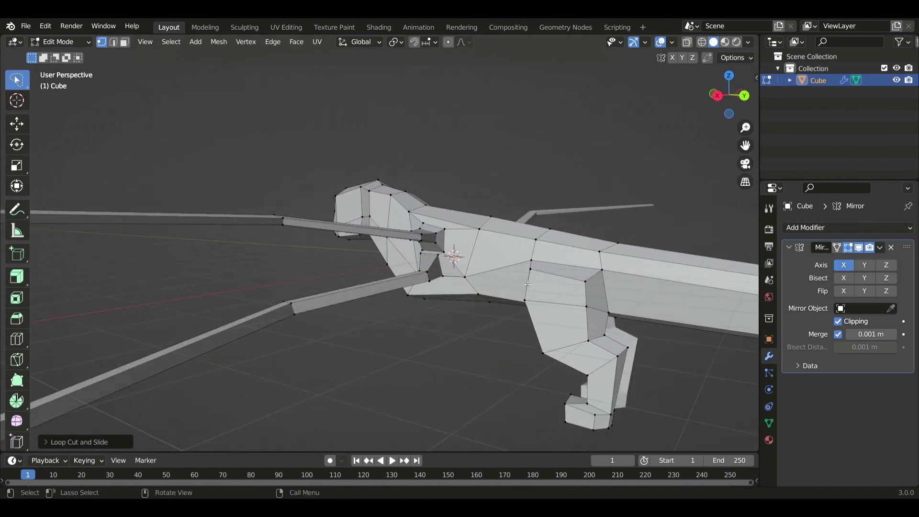
{"action": "mouse_move", "coordinate": [528, 285]}
{"action": "middle_mouse_down"}
{"action": "mouse_move", "coordinate": [548, 283]}
{"action": "mouse_move", "coordinate": [524, 282]}
{"action": "middle_mouse_up"}
{"action": "scroll", "coordinate": [476, 255], "scroll_direction": "up", "scroll_amount": 2}
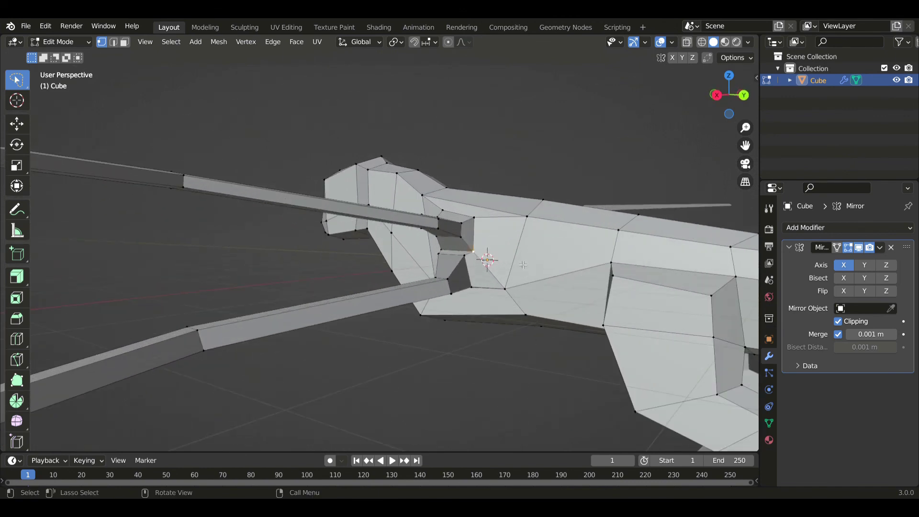
{"action": "left_click", "coordinate": [606, 266], "text": "ctrl"}
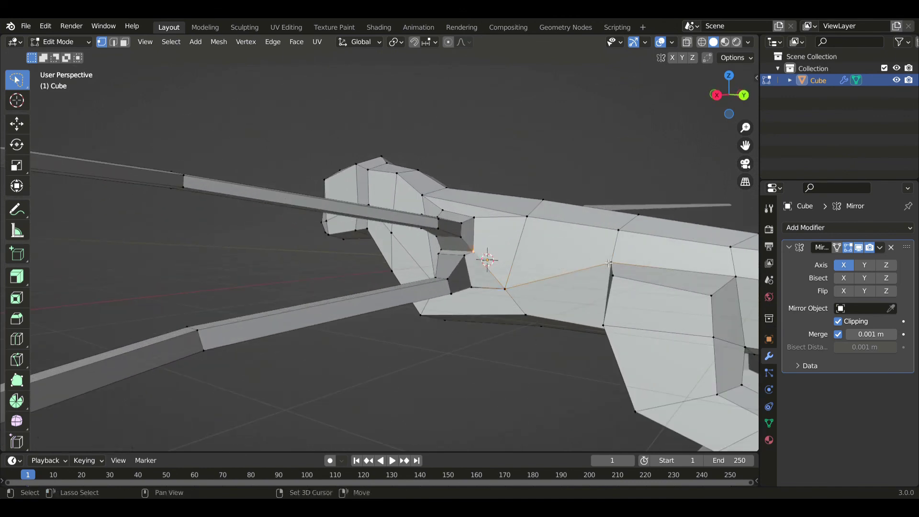
{"action": "right_click", "coordinate": [503, 229]}
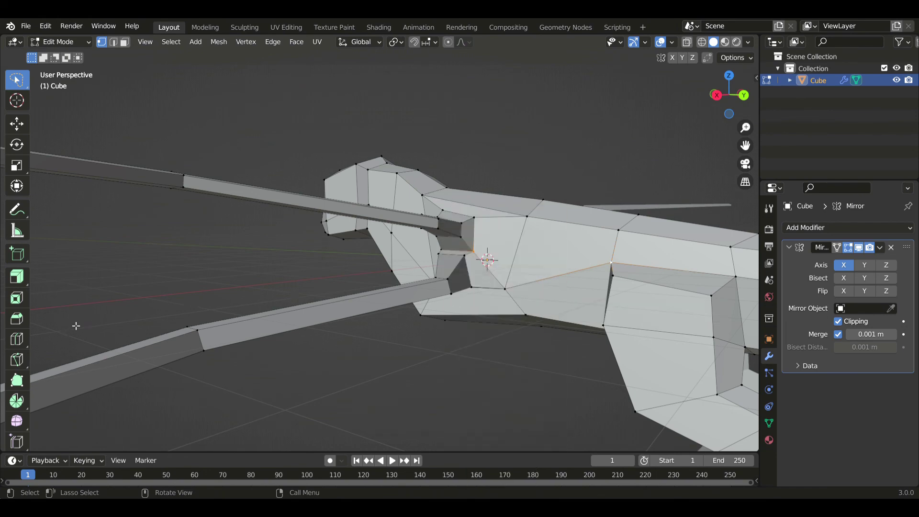
Knife-cut a line from the lower wing limb's base across the side of the body to the edge above the thigh.
{"action": "left_click", "coordinate": [17, 360]}
{"action": "middle_click_drag", "start_coordinate": [492, 290], "coordinate": [419, 234], "text": "shift"}
{"action": "scroll", "coordinate": [427, 279], "scroll_direction": "up", "scroll_amount": 4}
{"action": "left_click", "coordinate": [393, 216]}
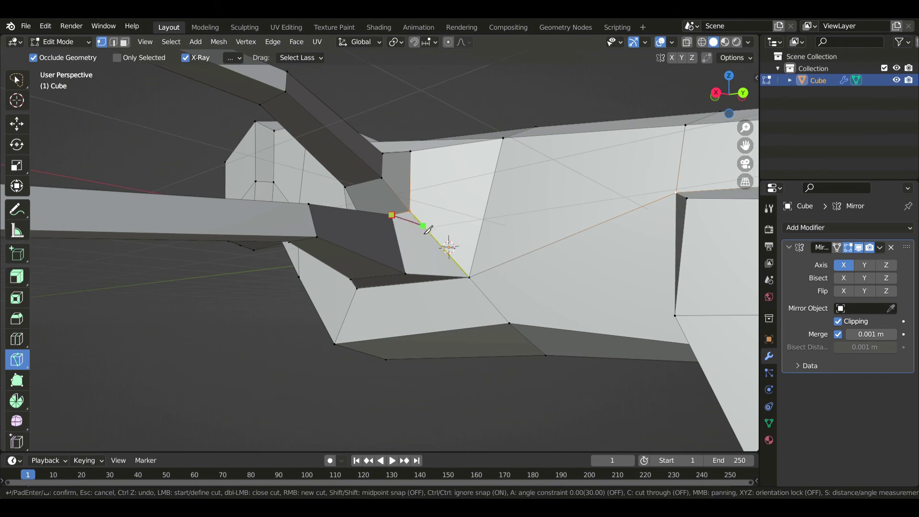
{"action": "left_click", "coordinate": [678, 182]}
{"action": "key", "text": "Return"}
Knife-cut a second line from the upper wing limb's base across the body's side to the edge above the thigh.
{"action": "middle_click_drag", "start_coordinate": [465, 209], "coordinate": [473, 225]}
{"action": "left_click", "coordinate": [419, 224]}
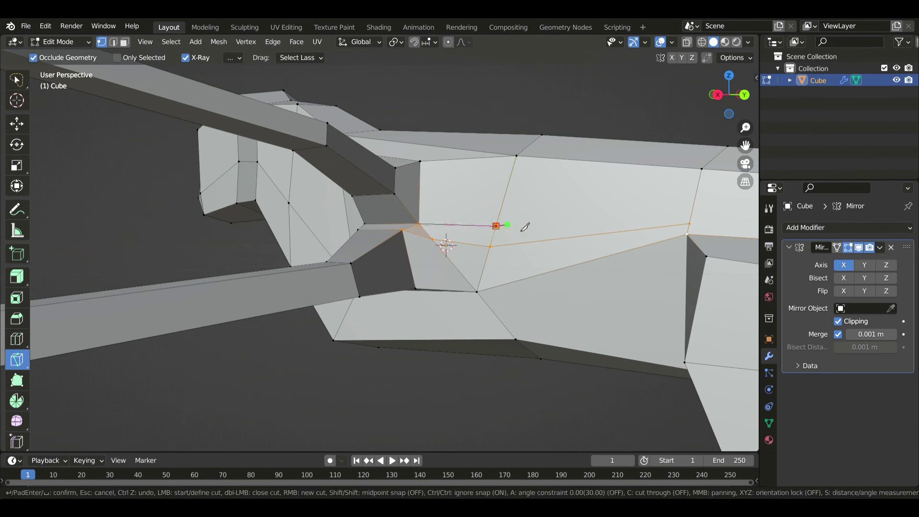
{"action": "left_click", "coordinate": [694, 221]}
{"action": "key", "text": "Return"}
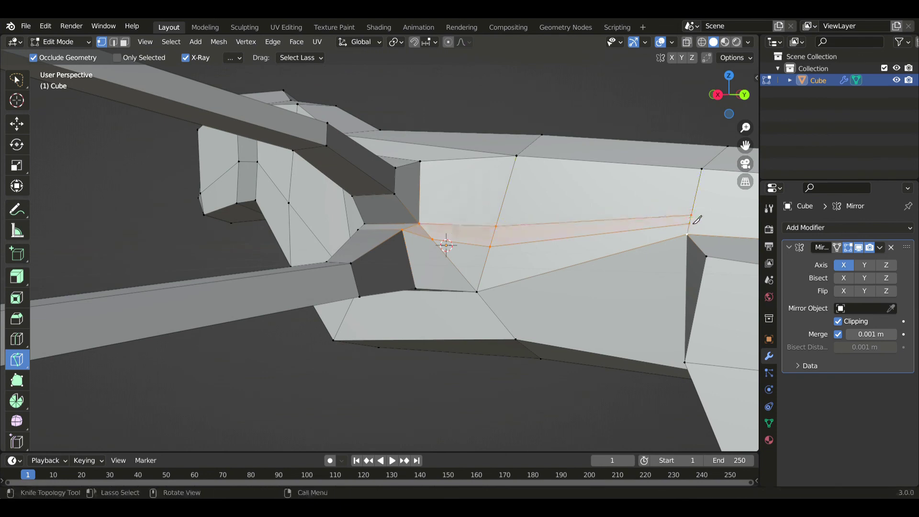
Slide the front part of the upper knife cut upward, near the wing limb's base.
{"action": "key", "text": "w"}
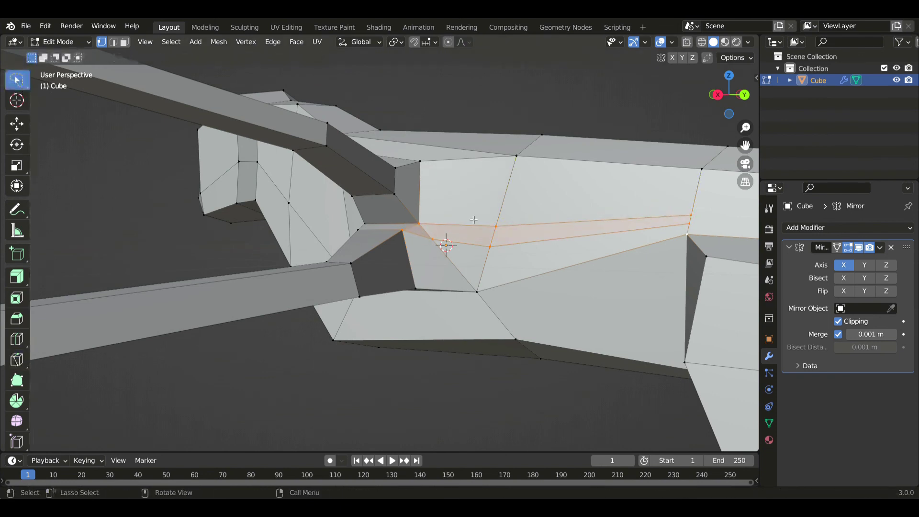
{"action": "left_click", "coordinate": [512, 233], "text": "ctrl"}
{"action": "key", "text": "g"}
{"action": "key", "text": "g"}
{"action": "left_click", "coordinate": [519, 223]}
Slide the vertices of the body's upper side edge downward behind the upper wing limb and above the thigh.
{"action": "left_click", "coordinate": [509, 165]}
{"action": "left_click", "coordinate": [431, 167], "text": "ctrl"}
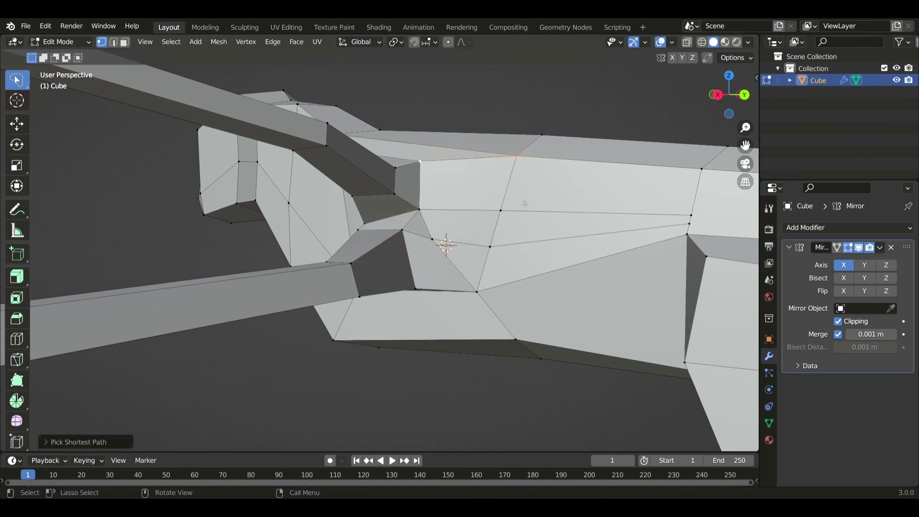
{"action": "key", "text": "g"}
{"action": "key", "text": "g"}
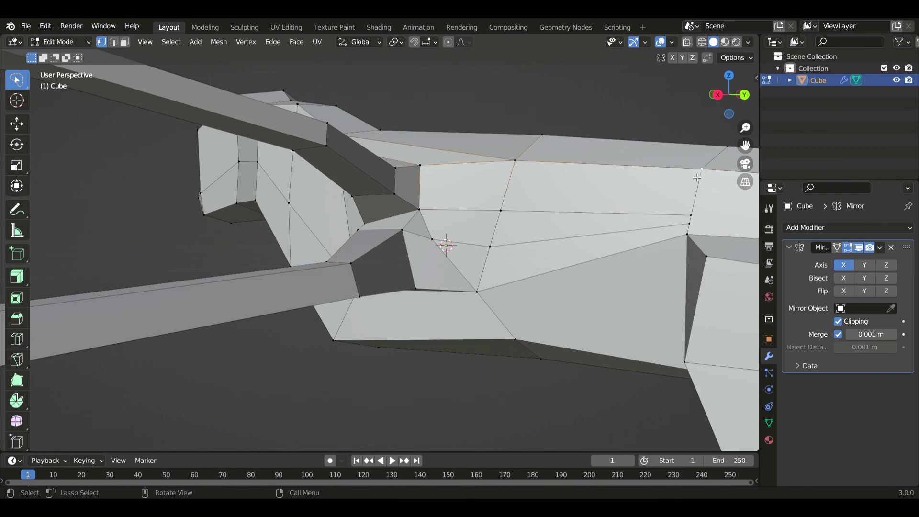
{"action": "key", "text": "g"}
{"action": "key", "text": "g"}
{"action": "left_click", "coordinate": [693, 196]}
Slide the rear end vertex of the upper knife cut slightly upward above the thigh.
{"action": "left_click", "coordinate": [692, 212]}
{"action": "key", "text": "g"}
{"action": "key", "text": "g"}
{"action": "left_click", "coordinate": [692, 207]}
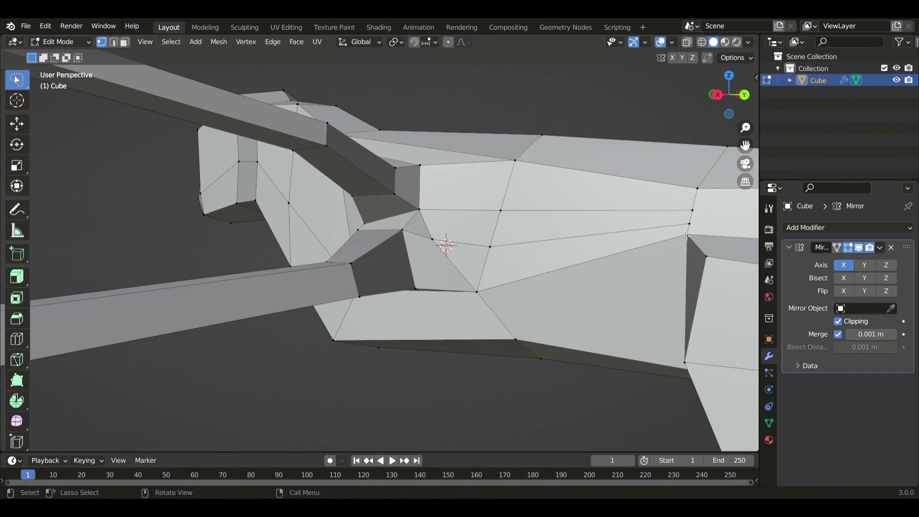
Slide the lower side line's rear vertex downward above the thigh and its middle vertex upward behind the lower wing limb.
{"action": "key", "text": "shift+v"}
{"action": "left_click", "coordinate": [571, 277]}
{"action": "key", "text": "shift+v"}
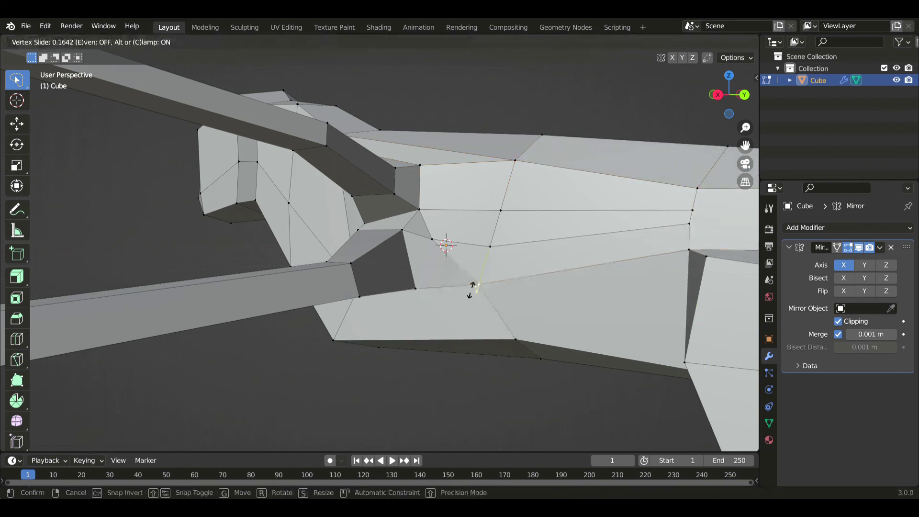
{"action": "left_click", "coordinate": [481, 276]}
Delete the two strips of side faces running from the wing limbs' bases back to the area above the thigh.
{"action": "left_click", "coordinate": [532, 265], "text": "alt"}
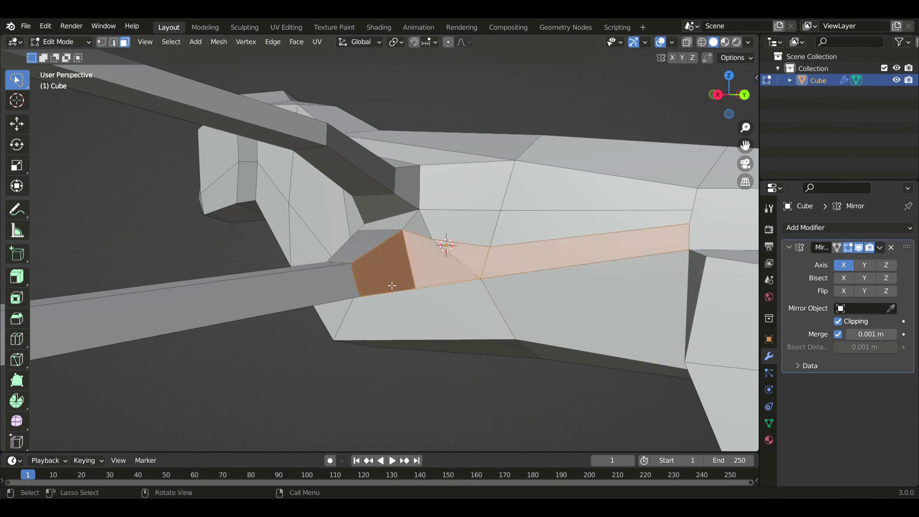
{"action": "key", "text": "x"}
{"action": "left_click", "coordinate": [421, 300]}
{"action": "middle_click_drag", "start_coordinate": [421, 300], "coordinate": [454, 246]}
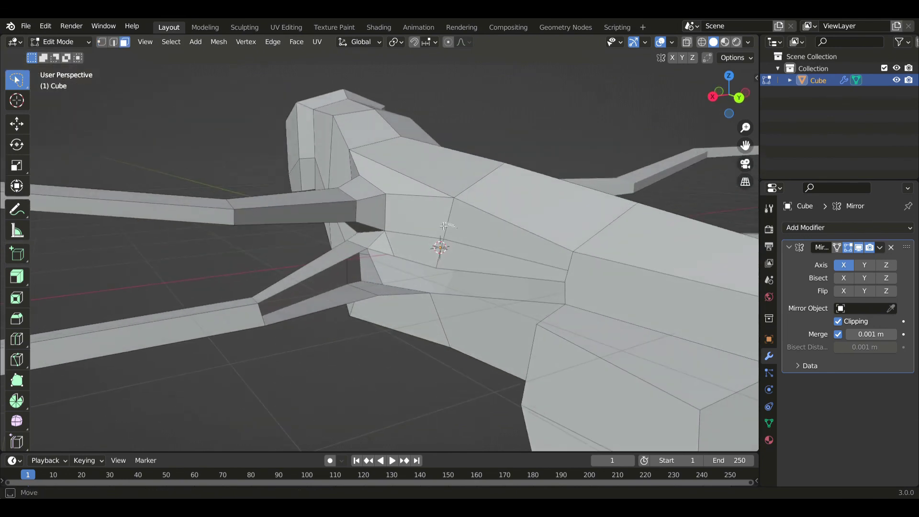
{"action": "left_click", "coordinate": [443, 225], "text": "alt"}
{"action": "key", "text": "x"}
{"action": "left_click", "coordinate": [437, 222]}
Delete the rear-facing faces along the upper wing limb from its base to its tip.
{"action": "left_click", "coordinate": [352, 214], "text": "alt"}
{"action": "scroll", "coordinate": [306, 235], "scroll_direction": "down", "scroll_amount": 3}
{"action": "middle_click_drag", "start_coordinate": [289, 244], "coordinate": [351, 241], "text": "shift"}
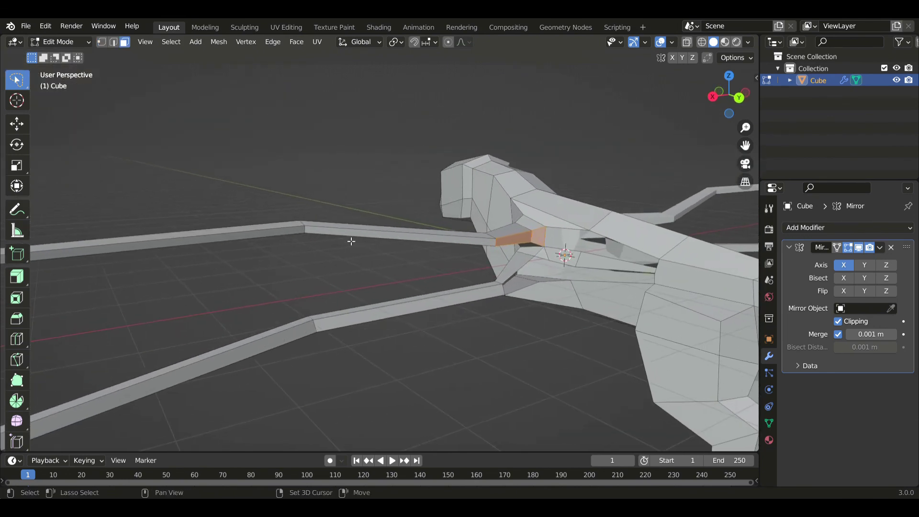
{"action": "left_click_drag", "start_coordinate": [321, 273], "coordinate": [320, 273], "text": "shift"}
{"action": "key", "text": "x"}
{"action": "left_click", "coordinate": [320, 274]}
Delete the rear-facing faces along the lower wing limb.
{"action": "left_click", "coordinate": [312, 327]}
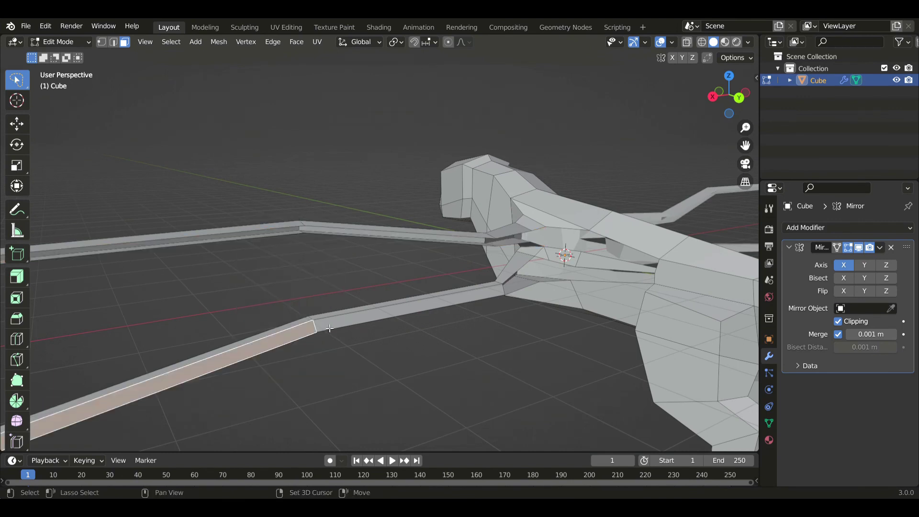
{"action": "left_click", "coordinate": [341, 322], "text": "shift"}
{"action": "key", "text": "x"}
{"action": "left_click", "coordinate": [353, 325]}
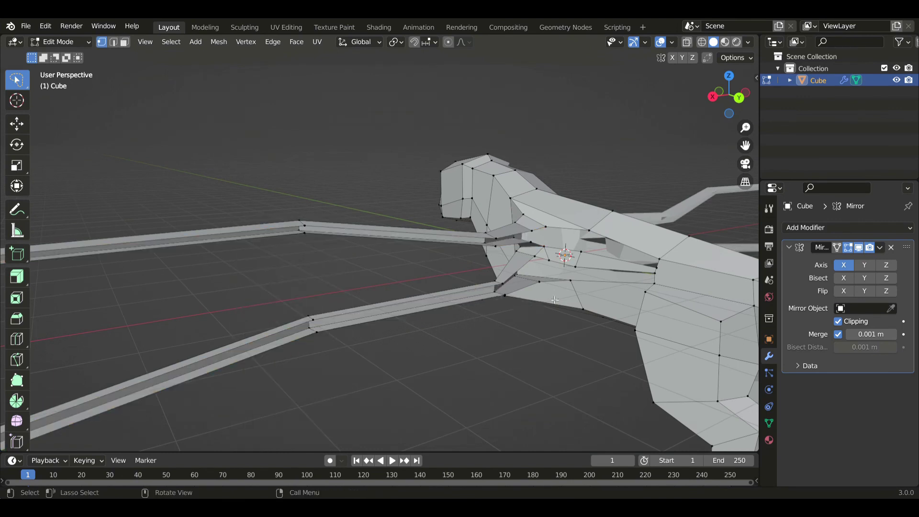
Fill a long face from the lower wing limb's tip to the body edge above the thigh and divide it with three loop cuts.
{"action": "middle_click_drag", "start_coordinate": [424, 344], "coordinate": [585, 260], "text": "shift"}
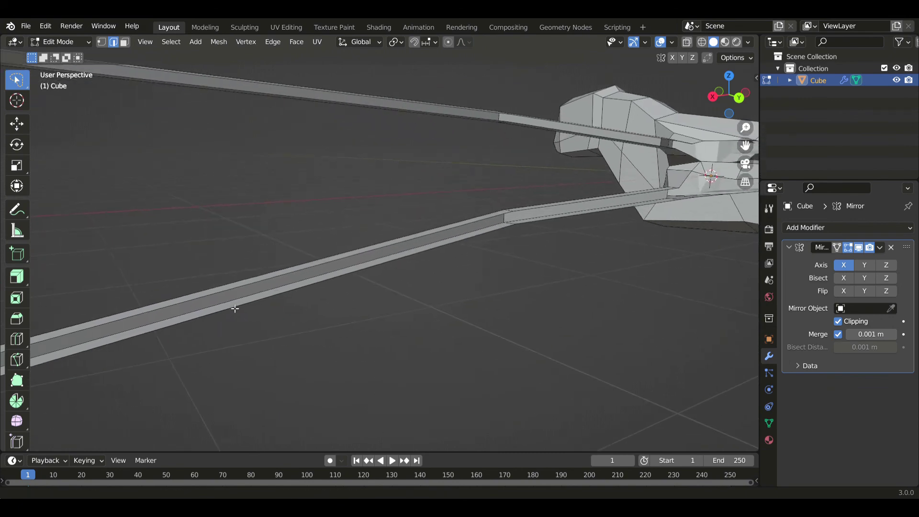
{"action": "middle_click_drag", "start_coordinate": [234, 306], "coordinate": [412, 253], "text": "shift"}
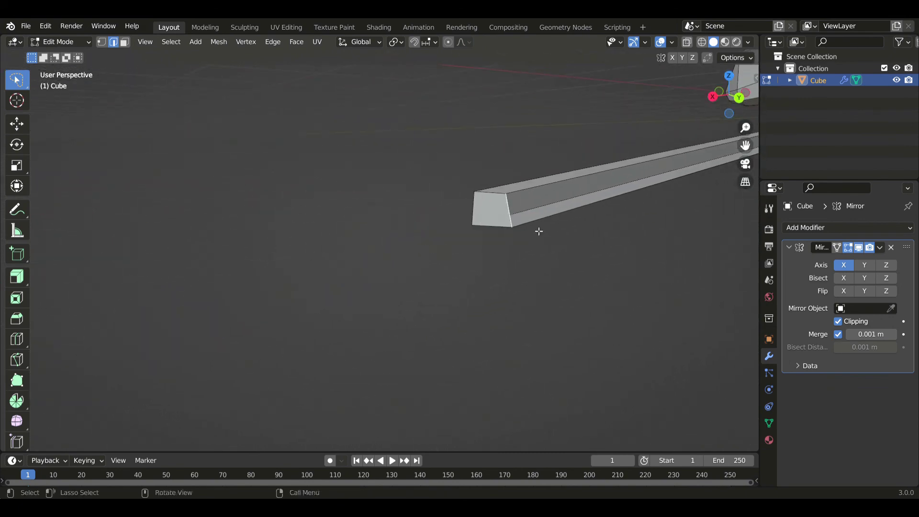
{"action": "scroll", "coordinate": [622, 257], "scroll_direction": "down", "scroll_amount": 8}
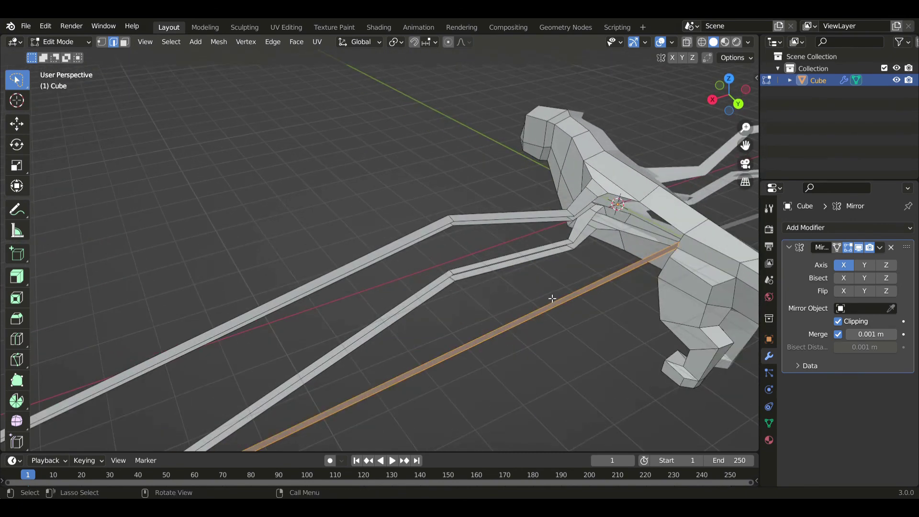
{"action": "left_click", "coordinate": [16, 339]}
{"action": "left_click", "coordinate": [482, 339]}
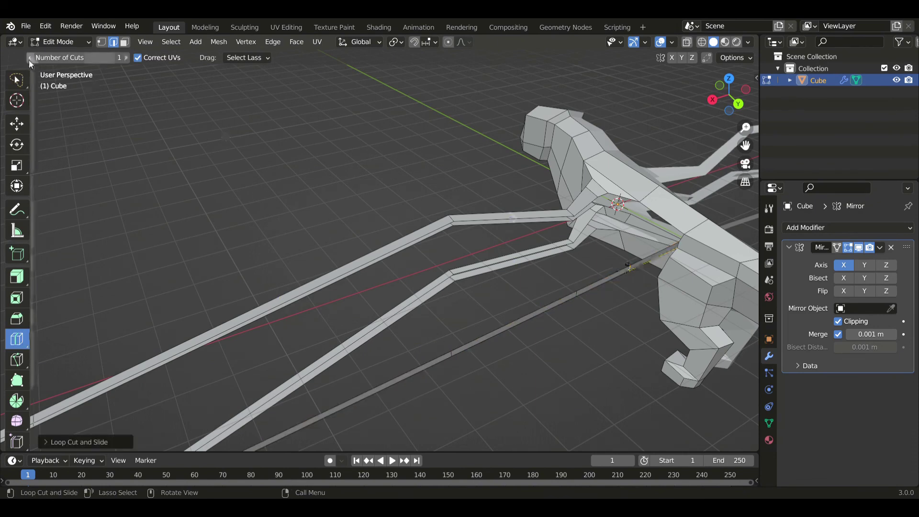
Fill the upper membrane faces between the lower wing limb and the long trailing strip, from the body outward to the tip.
{"action": "key", "text": "w"}
{"action": "left_click", "coordinate": [644, 264]}
{"action": "middle_click_drag", "start_coordinate": [644, 264], "coordinate": [592, 237]}
{"action": "left_click", "coordinate": [585, 228], "text": "shift"}
{"action": "key", "text": "f"}
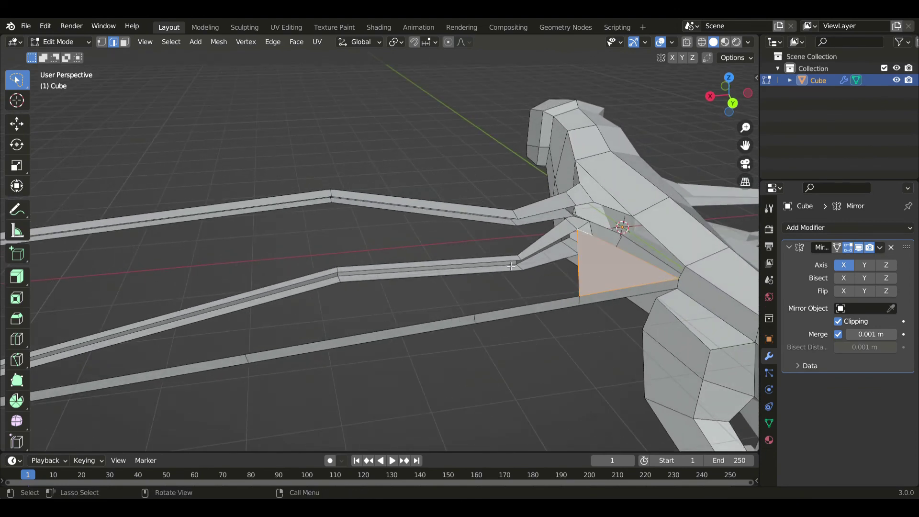
{"action": "key", "text": "f"}
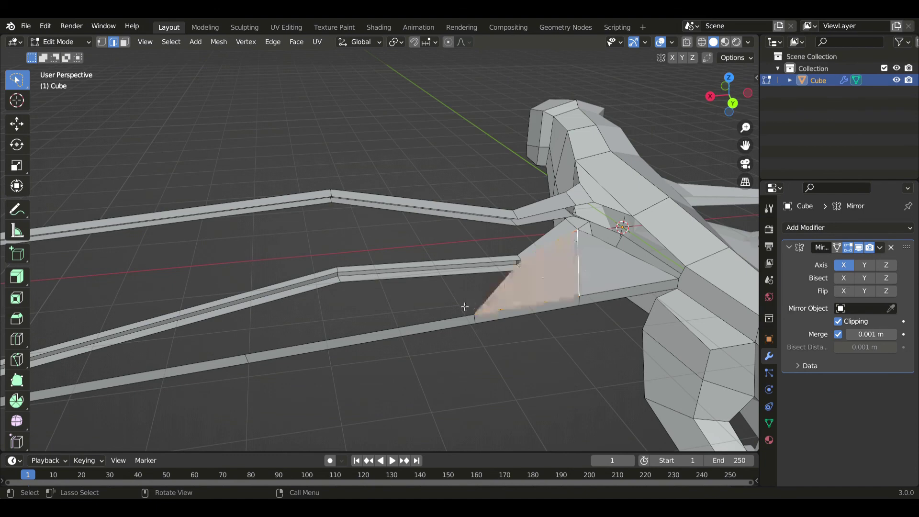
{"action": "middle_click_drag", "start_coordinate": [496, 295], "coordinate": [685, 252]}
{"action": "key", "text": "f"}
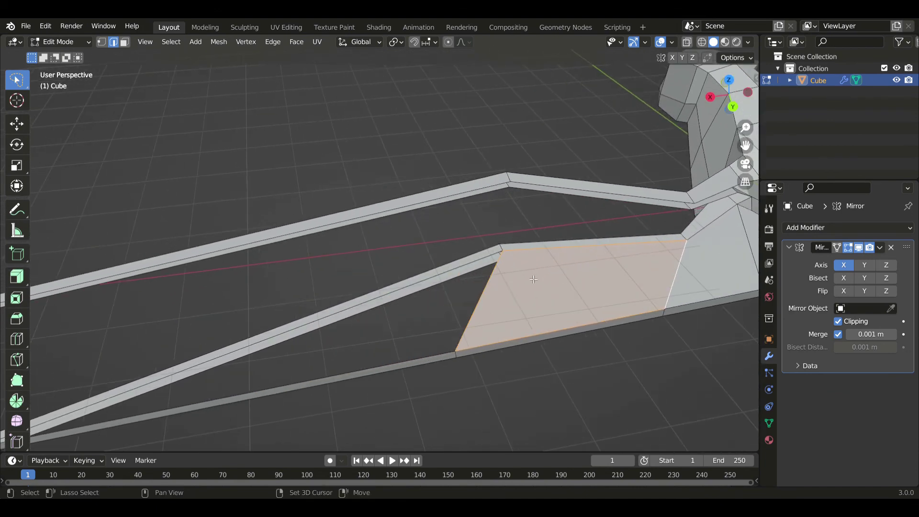
{"action": "left_click", "coordinate": [431, 283]}
Fill the underside membrane faces between the lower wing limb and the trailing strip along the outer and middle wing sections.
{"action": "middle_click_drag", "start_coordinate": [410, 356], "coordinate": [516, 280]}
{"action": "left_click", "coordinate": [517, 282]}
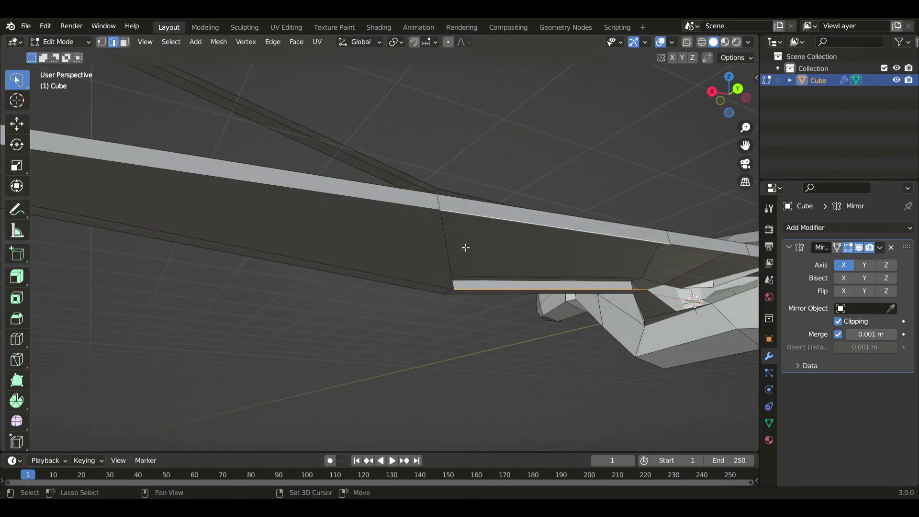
{"action": "key", "text": "f"}
{"action": "left_click_drag", "start_coordinate": [604, 273], "coordinate": [411, 254], "text": "shift"}
{"action": "scroll", "coordinate": [424, 258], "scroll_direction": "up", "scroll_amount": 1}
{"action": "left_click", "coordinate": [498, 226]}
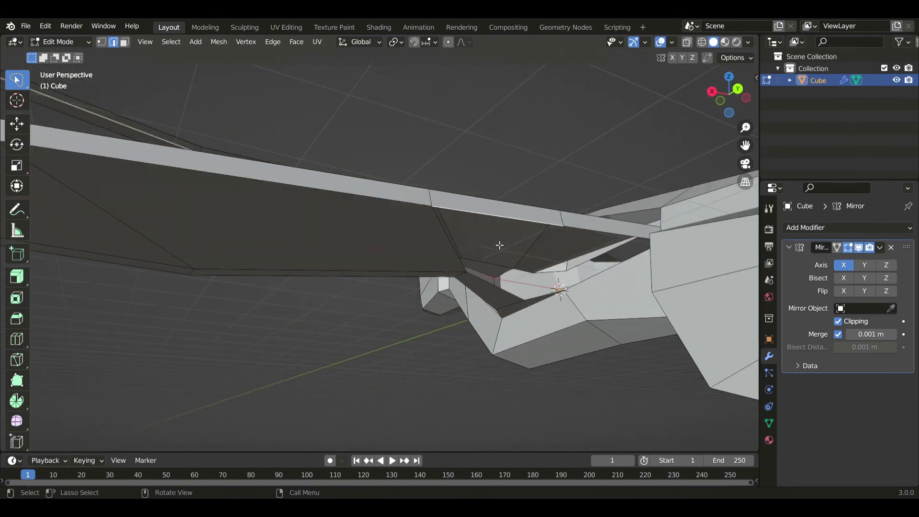
{"action": "key", "text": "f"}
Fill the innermost underside membrane face between the trailing strip, the lower limb's base and the body's side.
{"action": "middle_click_drag", "start_coordinate": [466, 274], "coordinate": [365, 265]}
{"action": "scroll", "coordinate": [422, 249], "scroll_direction": "up", "scroll_amount": 2}
{"action": "left_click", "coordinate": [350, 275]}
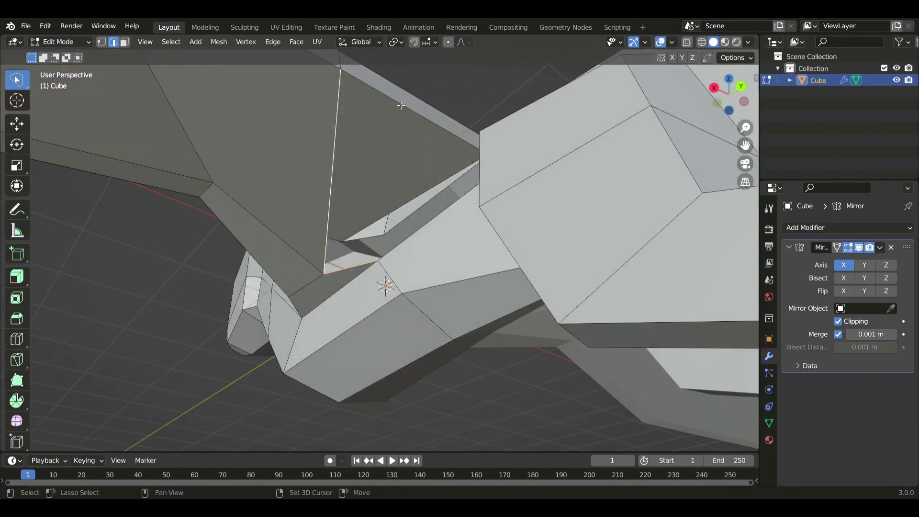
{"action": "left_click", "coordinate": [401, 105], "text": "shift"}
{"action": "key", "text": "alt+z"}
{"action": "key", "text": "alt+z"}
{"action": "key", "text": "f"}
{"action": "middle_click_drag", "start_coordinate": [424, 230], "coordinate": [514, 151]}
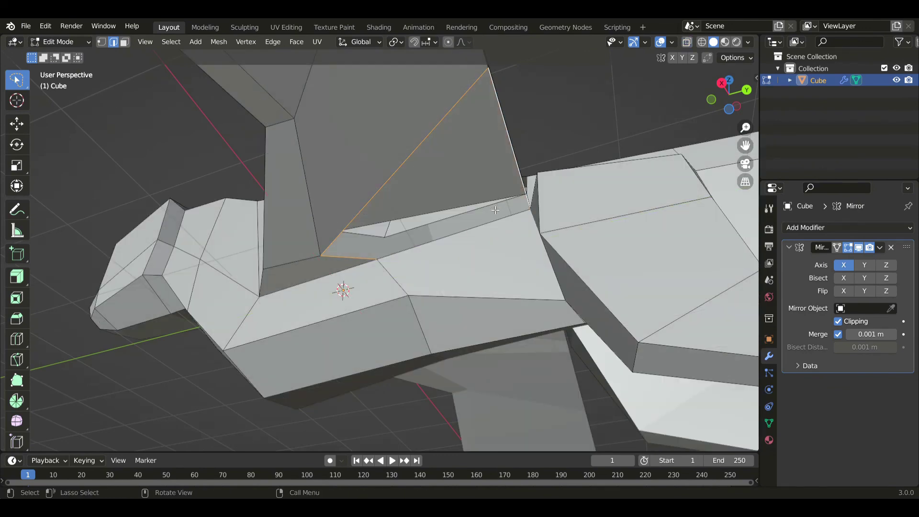
Loop-cut the lower wing membrane lengthwise and merge the cut's inner end vertex into the neighbouring vertex on the body's side.
{"action": "key", "text": "alt+z"}
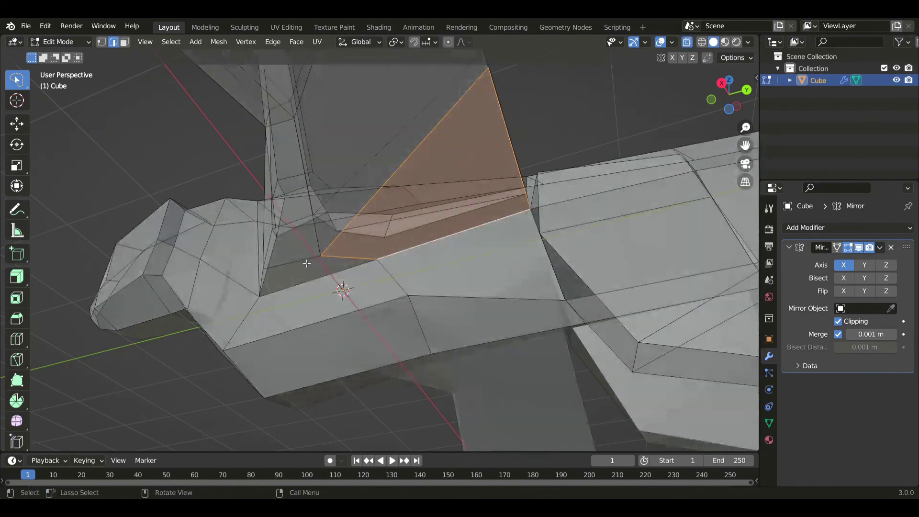
{"action": "left_click", "coordinate": [17, 340]}
{"action": "scroll", "coordinate": [386, 160], "scroll_direction": "down", "scroll_amount": 1}
{"action": "scroll", "coordinate": [386, 160], "scroll_direction": "up", "scroll_amount": 2}
{"action": "middle_click_drag", "start_coordinate": [386, 160], "coordinate": [367, 307]}
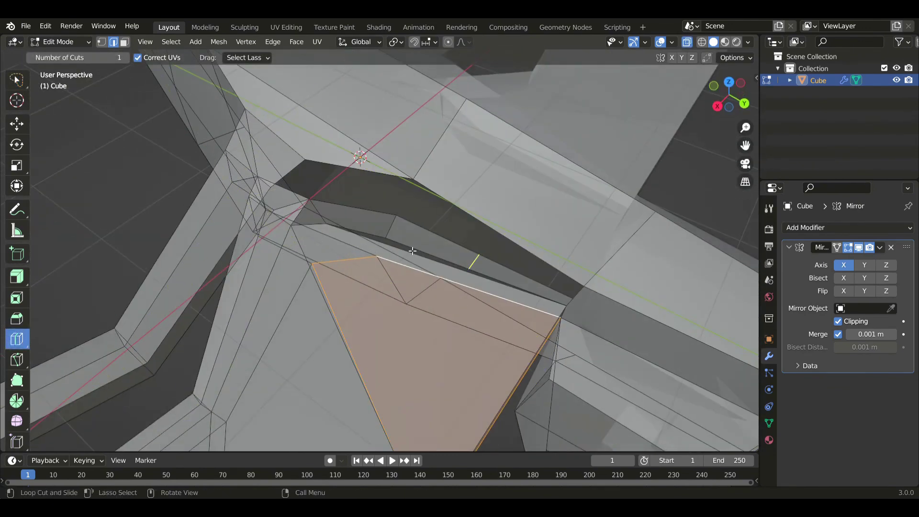
{"action": "key", "text": "alt+z"}
{"action": "left_click", "coordinate": [403, 272]}
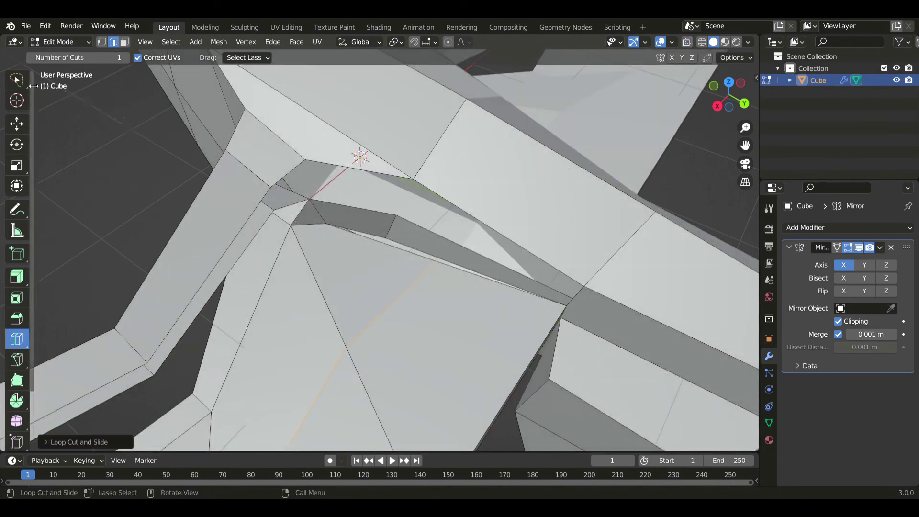
{"action": "left_click", "coordinate": [16, 80]}
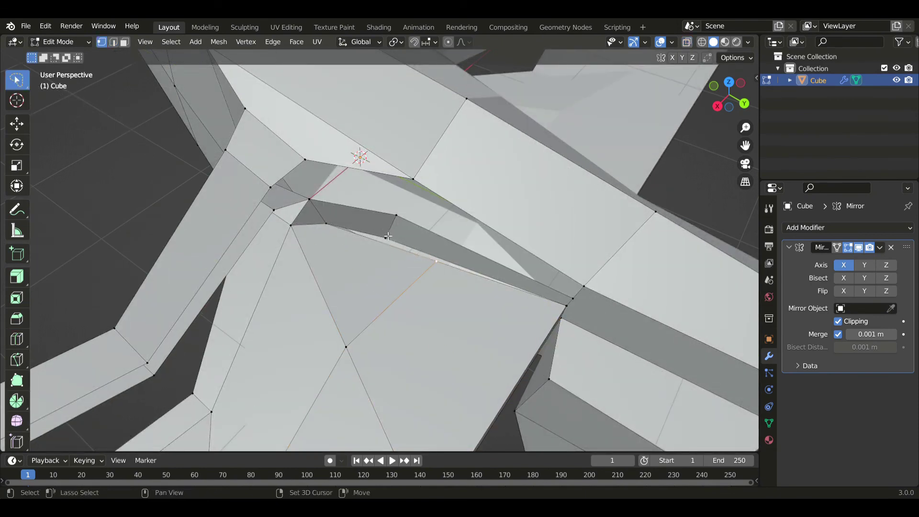
{"action": "key", "text": "m"}
{"action": "left_click", "coordinate": [382, 321]}
Examine the lower wing membrane and its junction with the body from several angles.
{"action": "scroll", "coordinate": [382, 320], "scroll_direction": "down", "scroll_amount": 6}
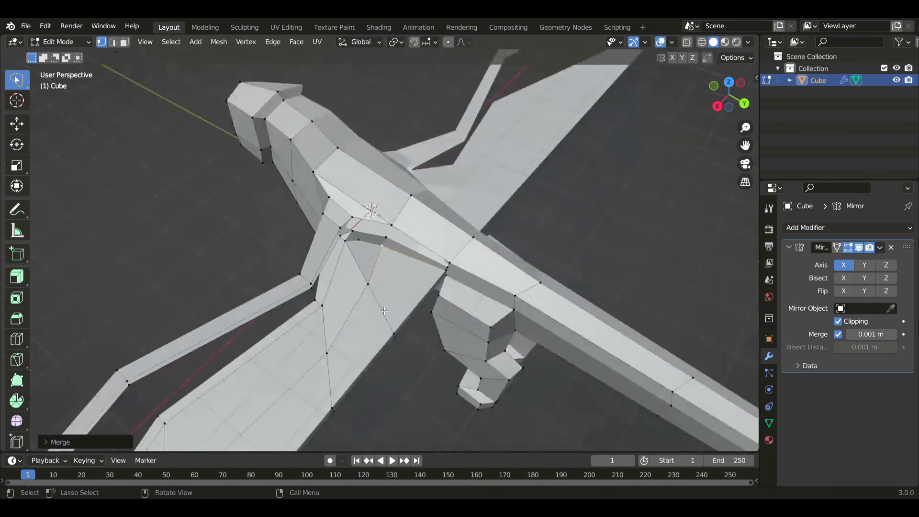
{"action": "middle_click_drag", "start_coordinate": [382, 320], "coordinate": [351, 303]}
{"action": "scroll", "coordinate": [351, 303], "scroll_direction": "down", "scroll_amount": 6}
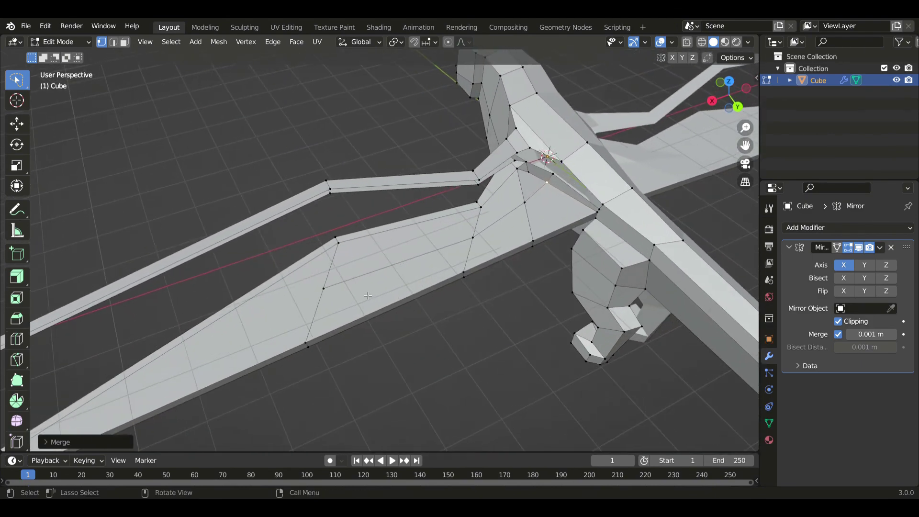
{"action": "scroll", "coordinate": [568, 254], "scroll_direction": "up", "scroll_amount": 6}
{"action": "middle_click_drag", "start_coordinate": [568, 254], "coordinate": [500, 269], "text": "shift"}
{"action": "scroll", "coordinate": [505, 195], "scroll_direction": "up", "scroll_amount": 2}
{"action": "middle_click_drag", "start_coordinate": [505, 195], "coordinate": [469, 259], "text": "shift"}
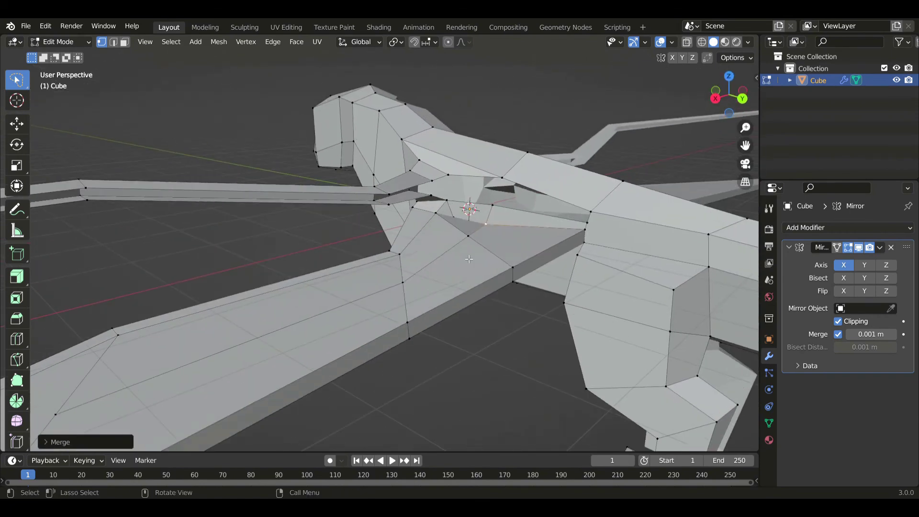
{"action": "scroll", "coordinate": [467, 245], "scroll_direction": "down", "scroll_amount": 2}
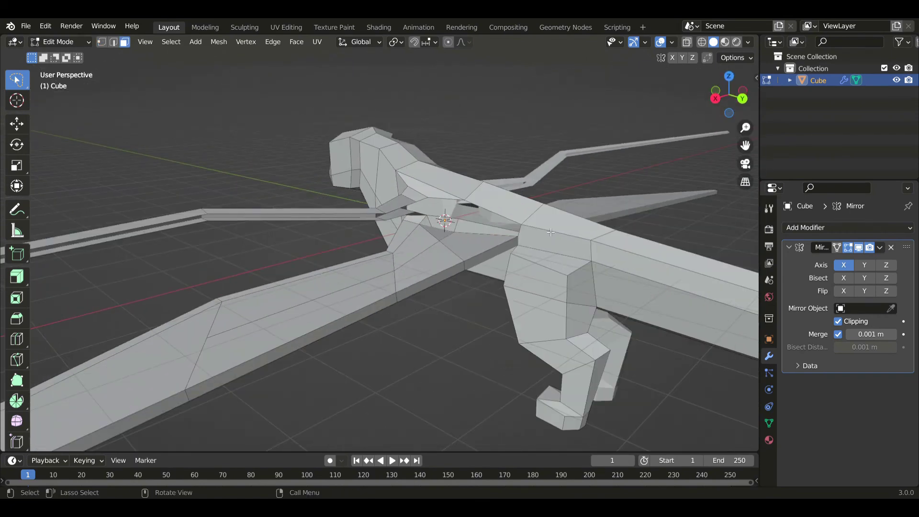
Fill a long face from the upper wing limb's tip to the body edge above the thigh and divide it with loop cuts.
{"action": "middle_click_drag", "start_coordinate": [230, 314], "coordinate": [439, 279], "text": "shift"}
{"action": "scroll", "coordinate": [439, 280], "scroll_direction": "down", "scroll_amount": 2}
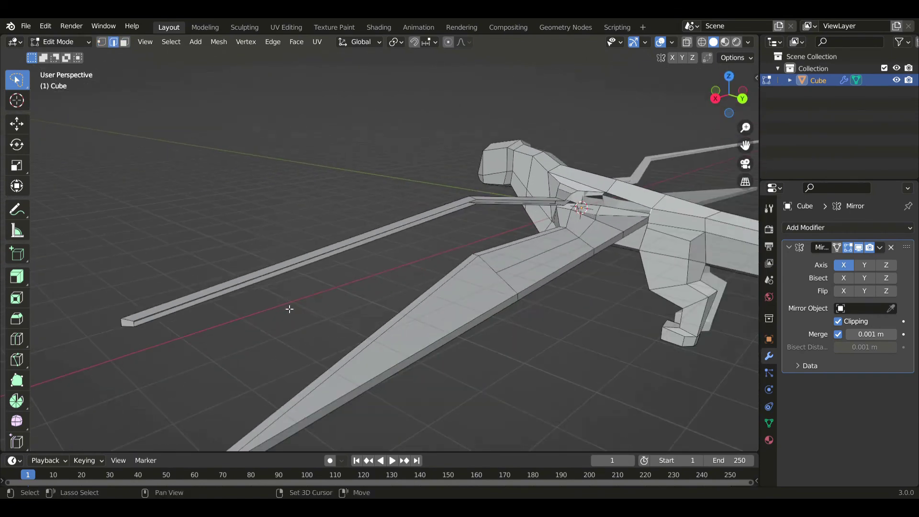
{"action": "middle_click_drag", "start_coordinate": [289, 309], "coordinate": [497, 257], "text": "shift"}
{"action": "scroll", "coordinate": [448, 267], "scroll_direction": "up", "scroll_amount": 2}
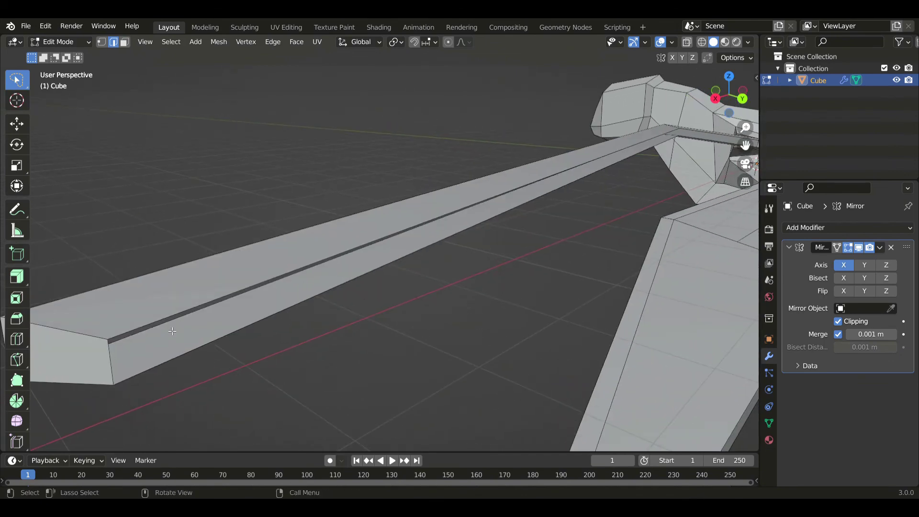
{"action": "left_click", "coordinate": [185, 352], "text": "alt"}
{"action": "middle_click_drag", "start_coordinate": [185, 352], "coordinate": [413, 289]}
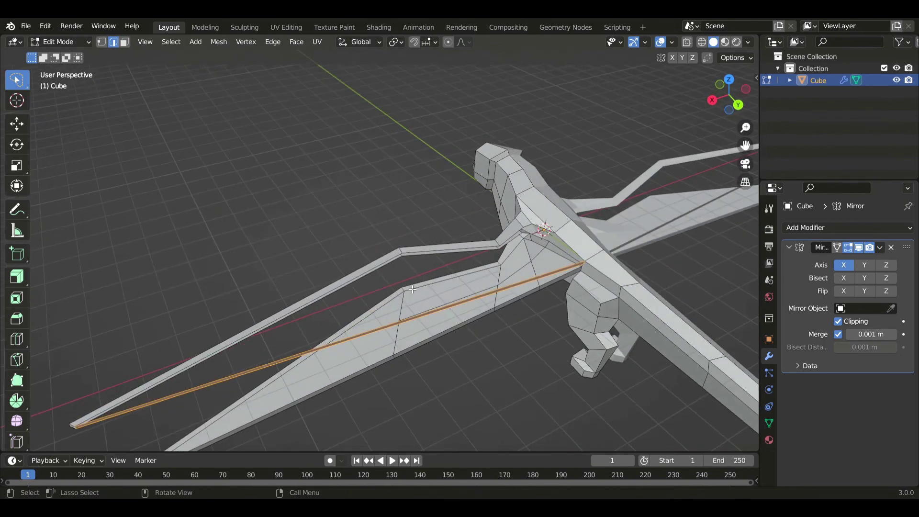
{"action": "left_click", "coordinate": [22, 338]}
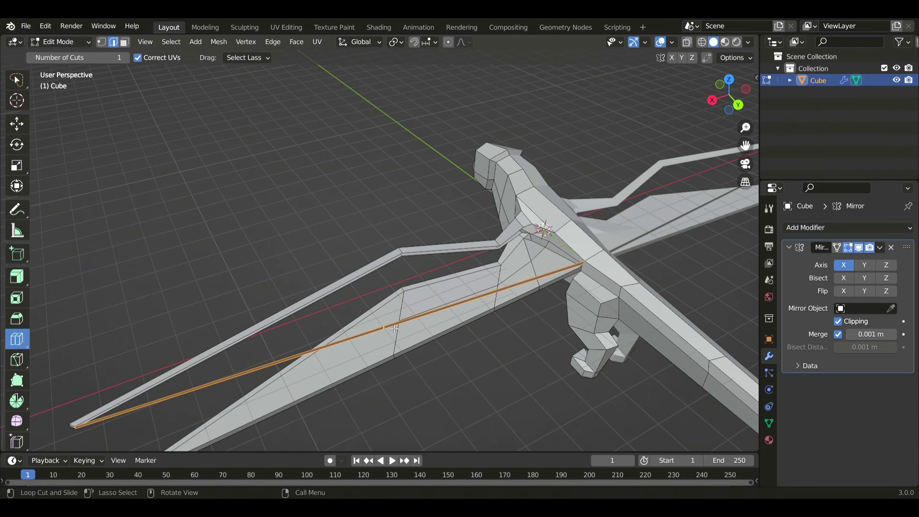
{"action": "left_click", "coordinate": [394, 328]}
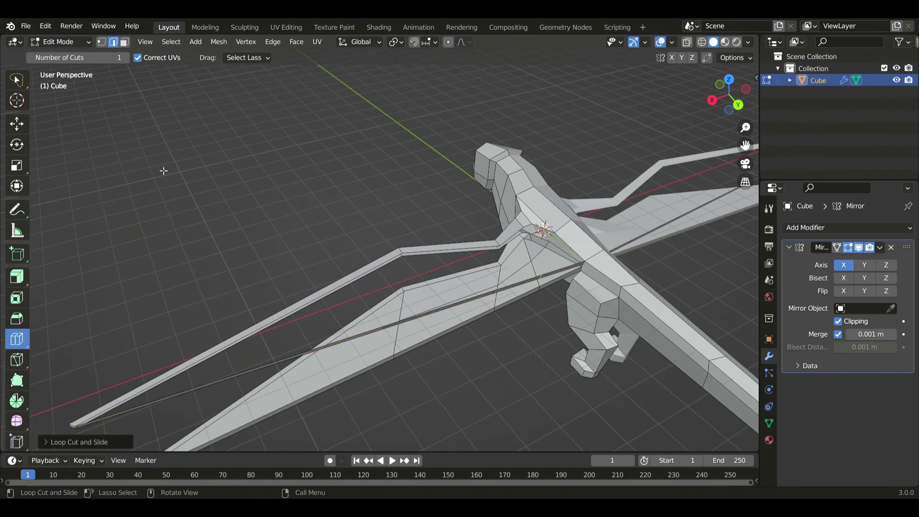
Fill the middle, outer and inner membrane faces between the upper wing limb and its long trailing strip.
{"action": "left_click", "coordinate": [17, 79]}
{"action": "scroll", "coordinate": [414, 340], "scroll_direction": "up", "scroll_amount": 1}
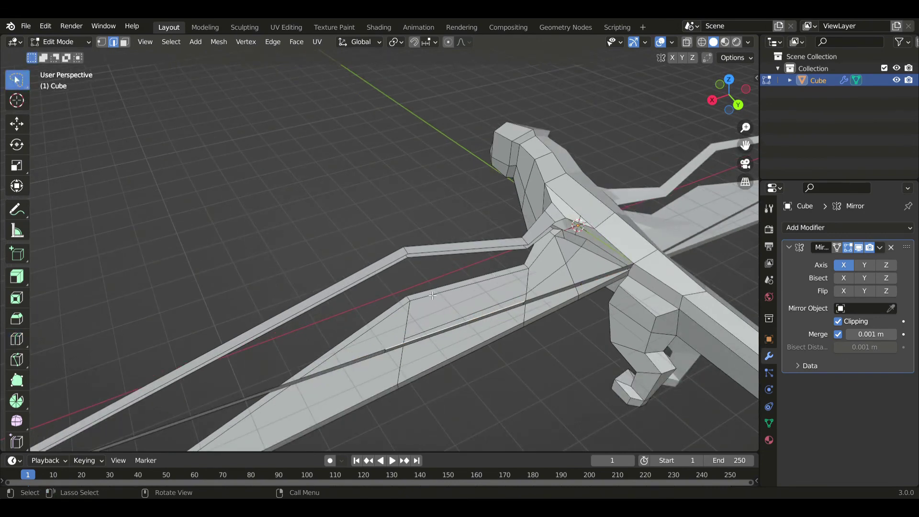
{"action": "key", "text": "f"}
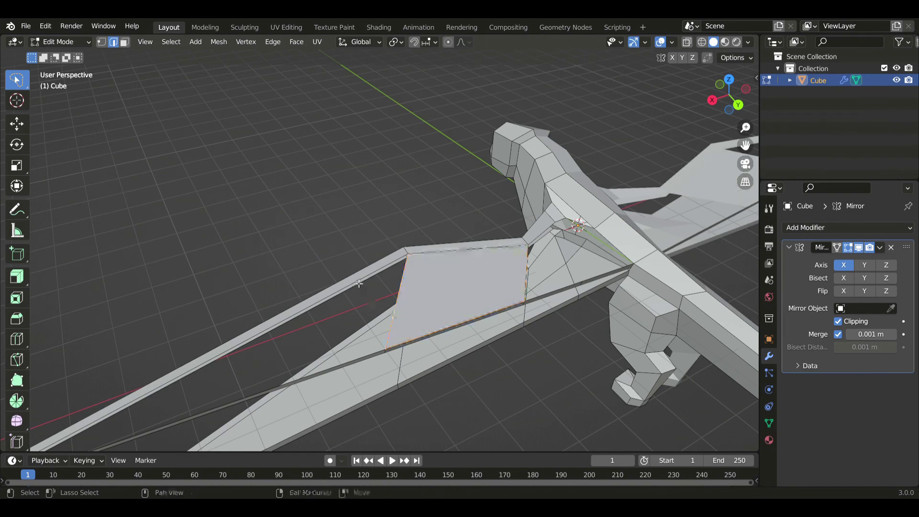
{"action": "key", "text": "f"}
{"action": "middle_click_drag", "start_coordinate": [585, 235], "coordinate": [490, 254], "text": "shift"}
{"action": "scroll", "coordinate": [490, 254], "scroll_direction": "up", "scroll_amount": 3}
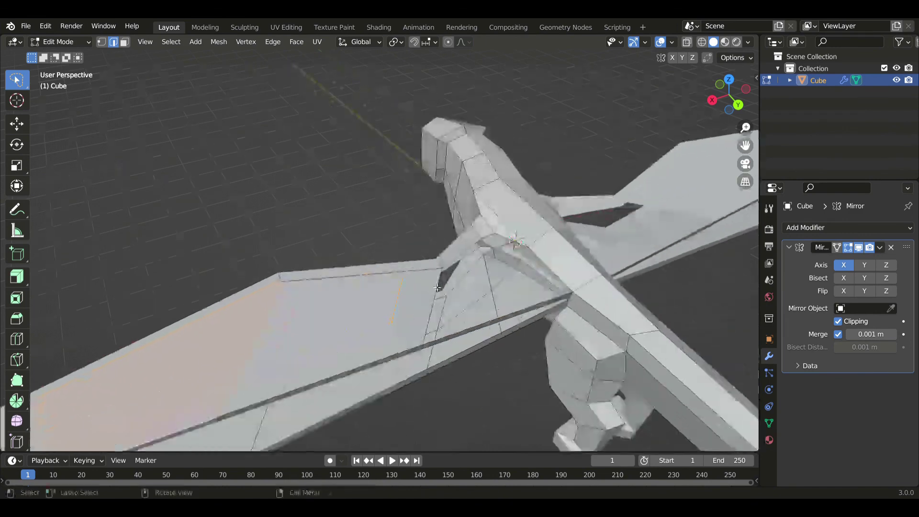
{"action": "left_click", "coordinate": [453, 329], "text": "shift"}
{"action": "key", "text": "f"}
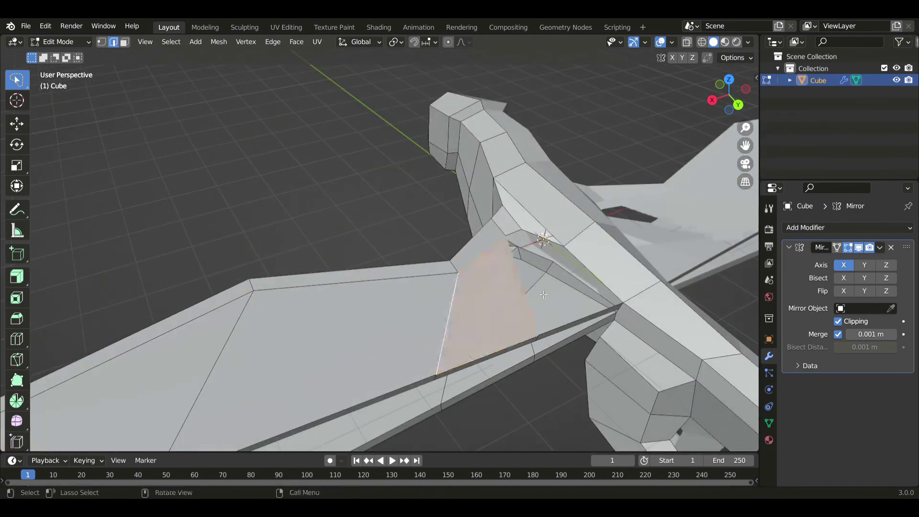
{"action": "middle_click_drag", "start_coordinate": [561, 335], "coordinate": [457, 344], "text": "shift"}
{"action": "scroll", "coordinate": [456, 343], "scroll_direction": "up", "scroll_amount": 1}
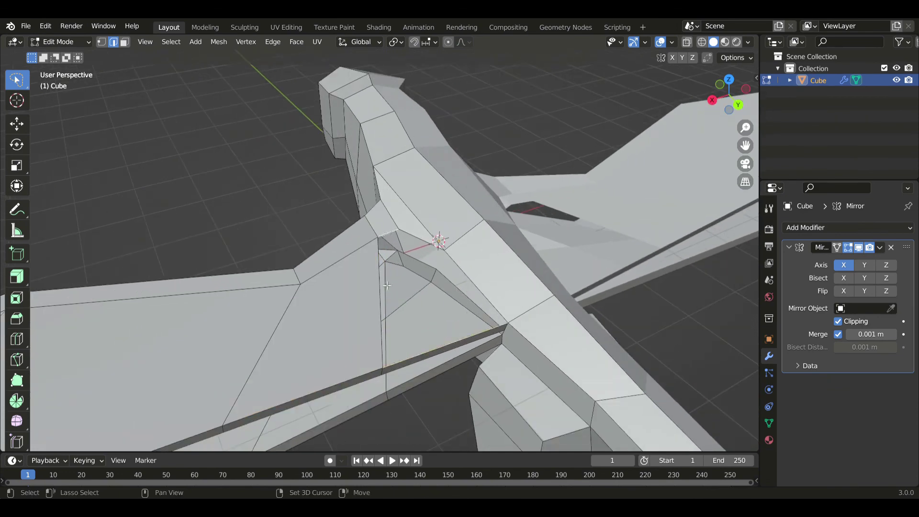
Fill the innermost upper wing membrane face beside the body and the matching face on its underside.
{"action": "key", "text": "f"}
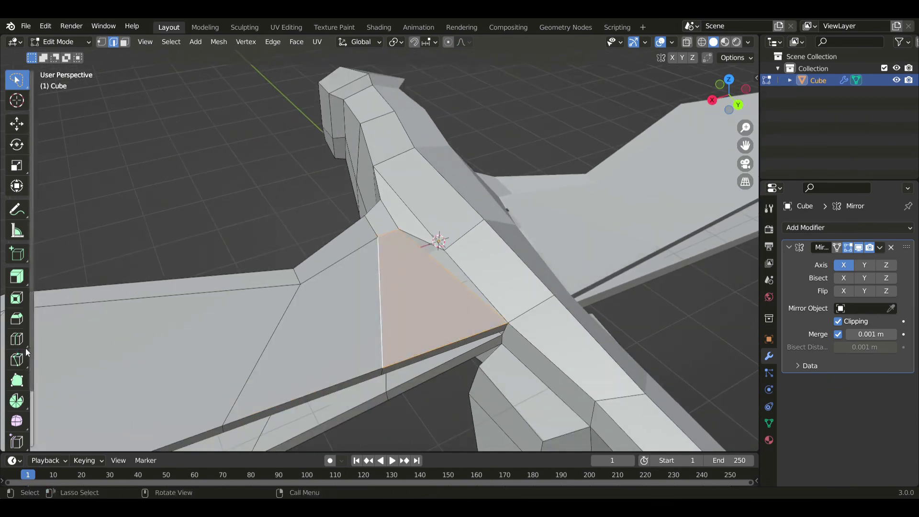
{"action": "middle_click_drag", "start_coordinate": [336, 325], "coordinate": [372, 180]}
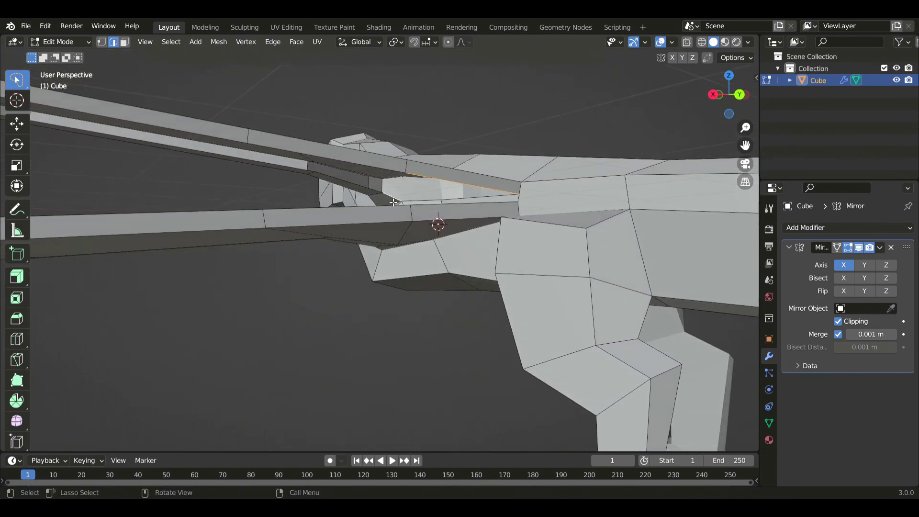
{"action": "key", "text": "f"}
{"action": "left_click", "coordinate": [378, 171]}
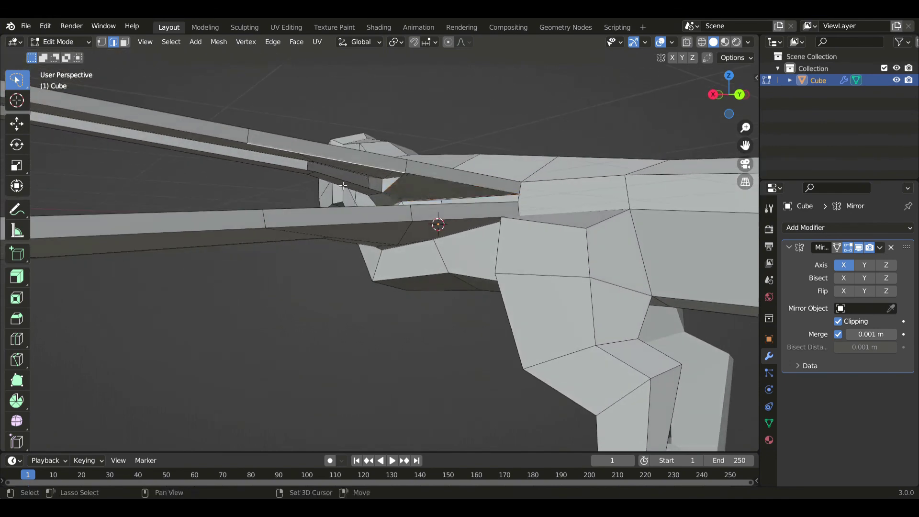
{"action": "key", "text": "f"}
Fill the middle and outer faces on the underside of the upper wing membrane out to the wing tip.
{"action": "middle_click_drag", "start_coordinate": [323, 202], "coordinate": [439, 212], "text": "shift"}
{"action": "left_click", "coordinate": [378, 187]}
{"action": "left_click", "coordinate": [393, 179]}
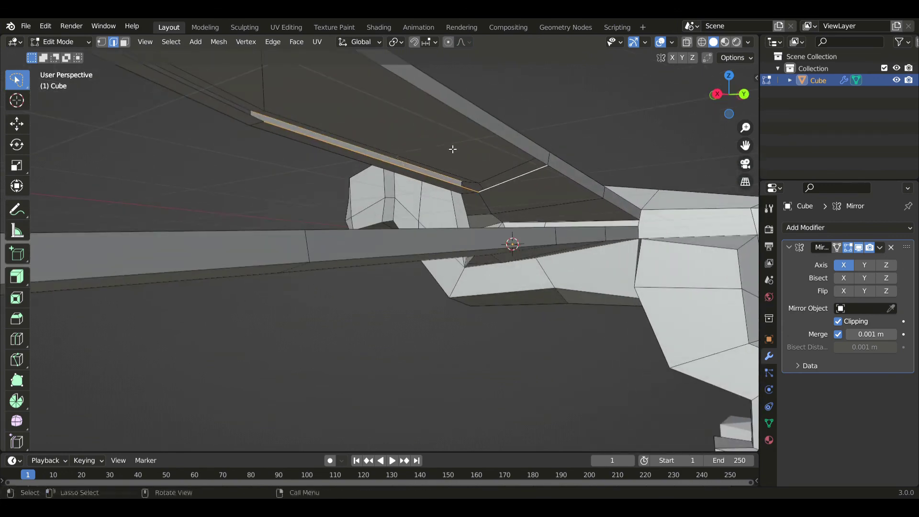
{"action": "key", "text": "f"}
{"action": "scroll", "coordinate": [484, 175], "scroll_direction": "down", "scroll_amount": 2}
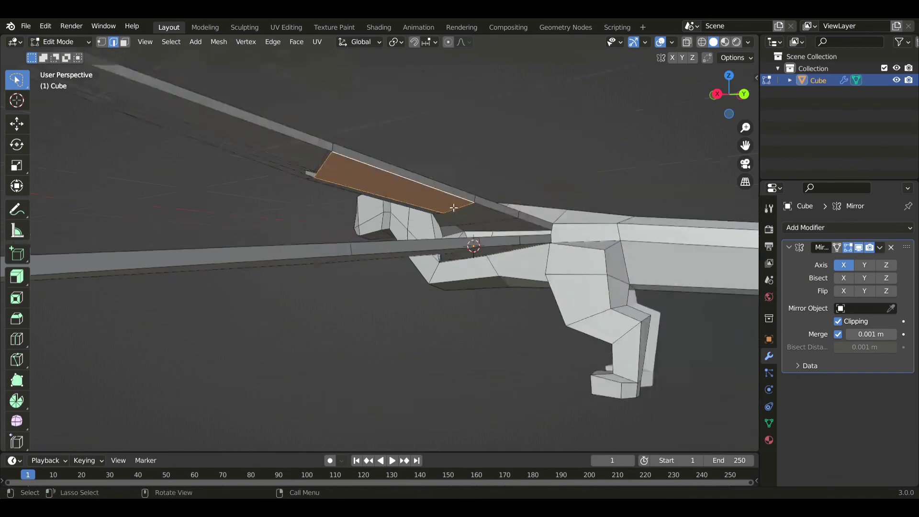
{"action": "middle_click_drag", "start_coordinate": [454, 205], "coordinate": [503, 230], "text": "shift"}
{"action": "left_click", "coordinate": [412, 206]}
{"action": "left_click", "coordinate": [382, 183], "text": "shift"}
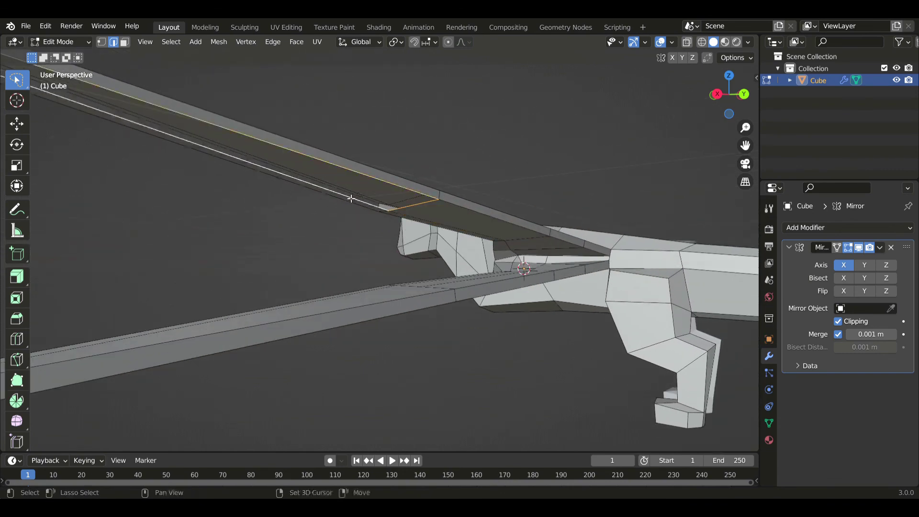
{"action": "middle_click_drag", "start_coordinate": [351, 198], "coordinate": [353, 178]}
{"action": "key", "text": "f"}
Loop-cut the top of the upper wing membrane lengthwise and merge the cut's inner end vertex into the neighbouring body vertex.
{"action": "scroll", "coordinate": [459, 220], "scroll_direction": "down", "scroll_amount": 2}
{"action": "middle_click_drag", "start_coordinate": [470, 221], "coordinate": [460, 267]}
{"action": "scroll", "coordinate": [460, 267], "scroll_direction": "up", "scroll_amount": 1}
{"action": "left_click", "coordinate": [16, 339]}
{"action": "left_click", "coordinate": [388, 304]}
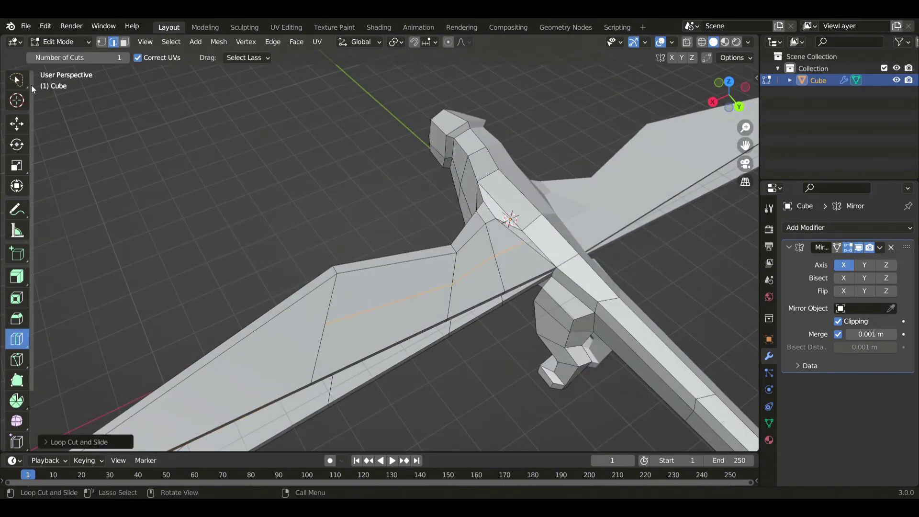
{"action": "left_click", "coordinate": [17, 79]}
{"action": "middle_click_drag", "start_coordinate": [518, 302], "coordinate": [559, 238]}
{"action": "key", "text": "1"}
{"action": "key", "text": "m"}
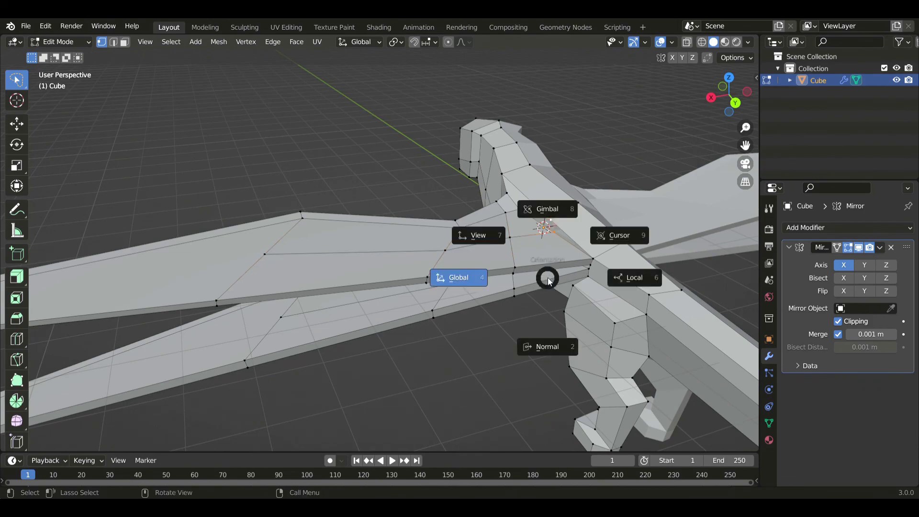
{"action": "left_click", "coordinate": [532, 275]}
Loop-cut the underside of the upper wing membrane lengthwise and merge its inner end vertex into the neighbouring body vertex with At Last.
{"action": "middle_click_drag", "start_coordinate": [532, 275], "coordinate": [439, 333]}
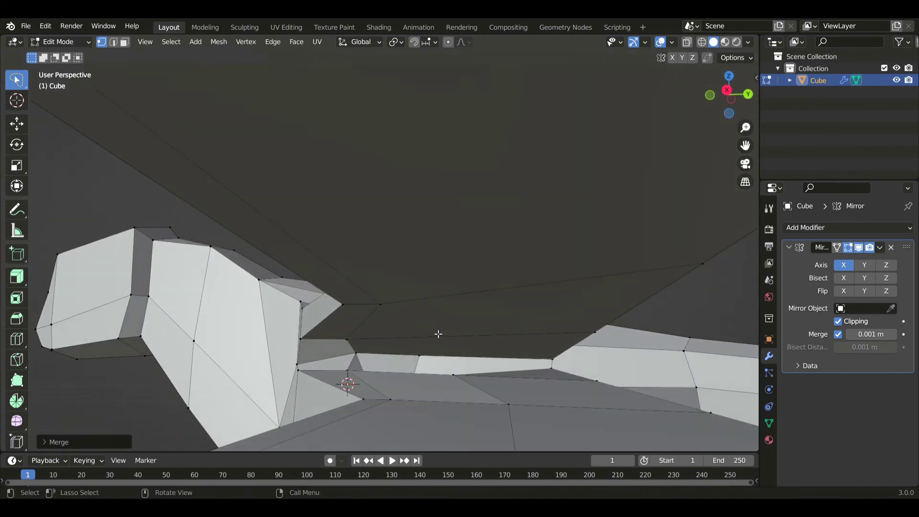
{"action": "left_click", "coordinate": [20, 345]}
{"action": "left_click", "coordinate": [450, 294]}
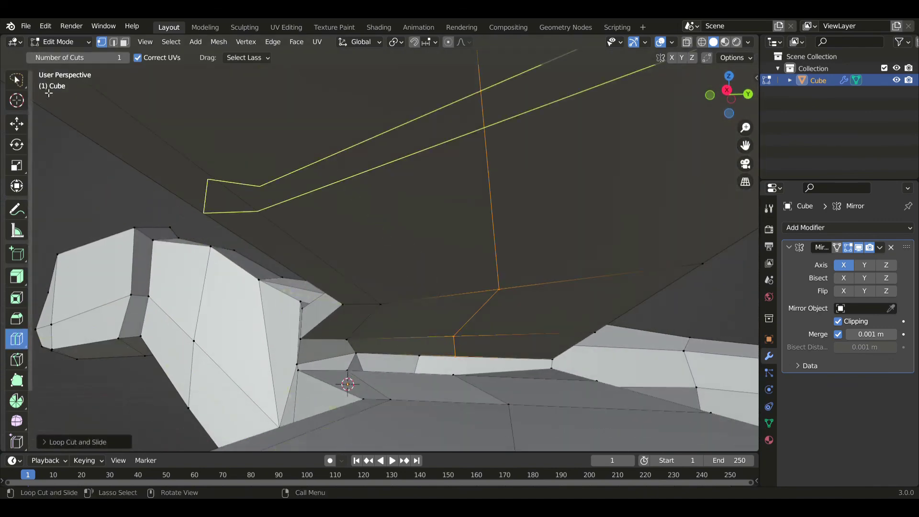
{"action": "key", "text": "w"}
{"action": "left_click", "coordinate": [462, 358]}
{"action": "left_click", "coordinate": [427, 359], "text": "shift"}
{"action": "key", "text": "m"}
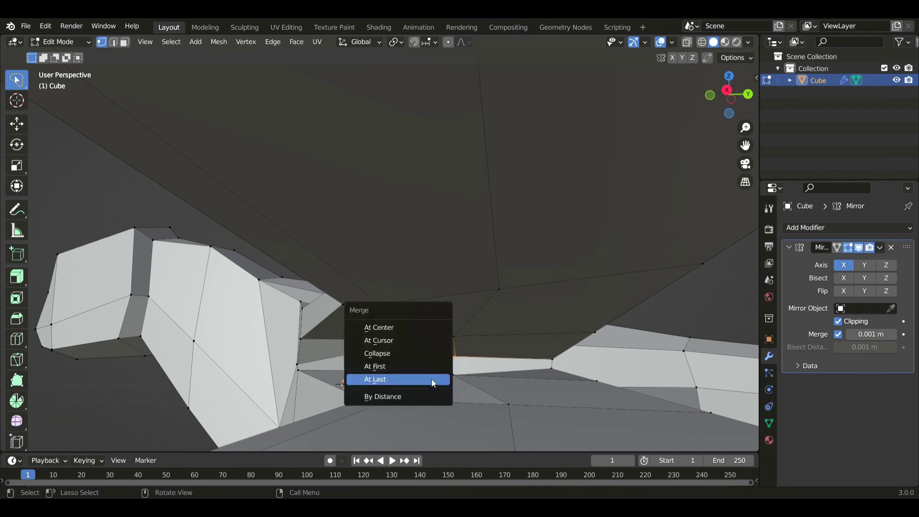
{"action": "left_click", "coordinate": [432, 378]}
In the see-through top view, move the wing's outer trailing-edge vertices outward and toward the tail.
{"action": "scroll", "coordinate": [431, 376], "scroll_direction": "down", "scroll_amount": 4}
{"action": "middle_click_drag", "start_coordinate": [394, 341], "coordinate": [509, 273]}
{"action": "key", "text": "KP_7"}
{"action": "key", "text": "alt+z"}
{"action": "scroll", "coordinate": [511, 273], "scroll_direction": "up", "scroll_amount": 5}
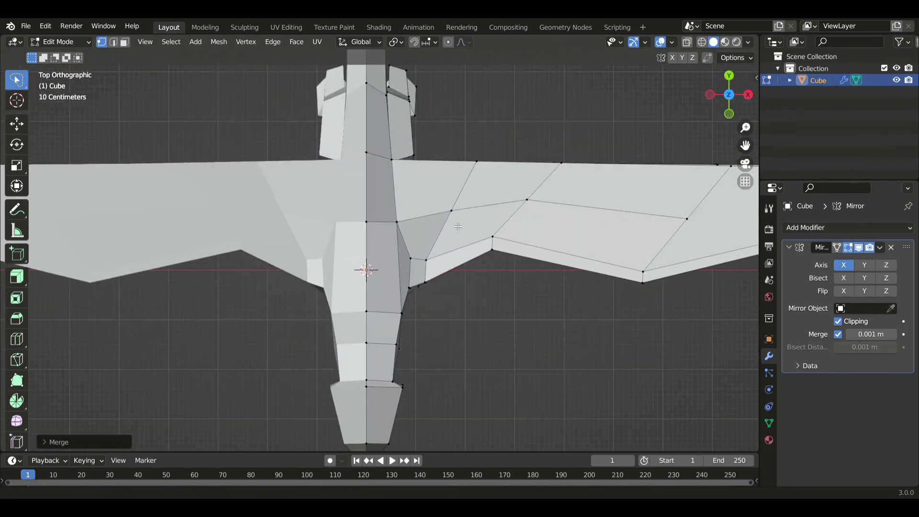
{"action": "mouse_move", "coordinate": [489, 269]}
{"action": "left_mouse_down"}
{"action": "mouse_move", "coordinate": [572, 189]}
{"action": "mouse_move", "coordinate": [584, 268]}
{"action": "left_mouse_up"}
{"action": "key", "text": "g"}
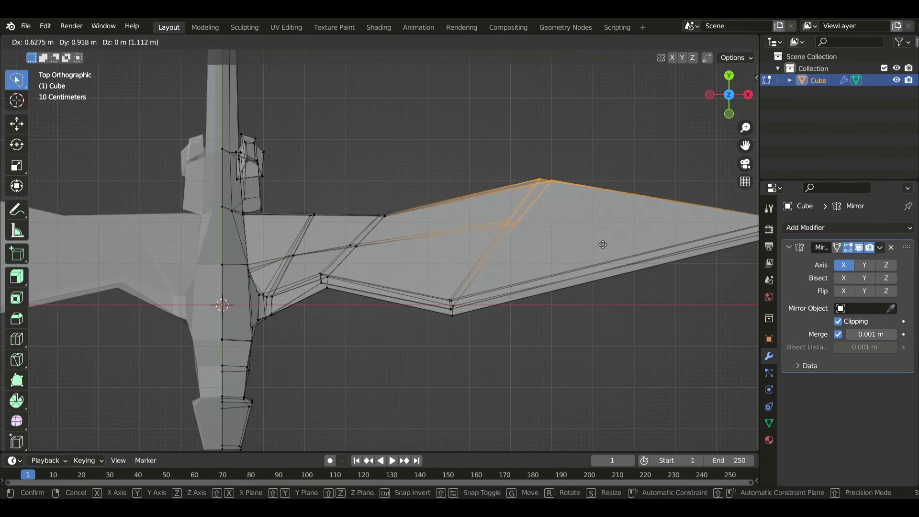
{"action": "left_click", "coordinate": [627, 230]}
Move the vertices of the wing's inner trailing-edge corner toward the tail and rotate them to follow the membrane's curve.
{"action": "left_click_drag", "start_coordinate": [396, 263], "coordinate": [433, 197]}
{"action": "right_click_drag", "start_coordinate": [434, 197], "coordinate": [440, 213], "text": "ctrl"}
{"action": "key", "text": "g"}
{"action": "left_click", "coordinate": [452, 211]}
{"action": "key", "text": "r"}
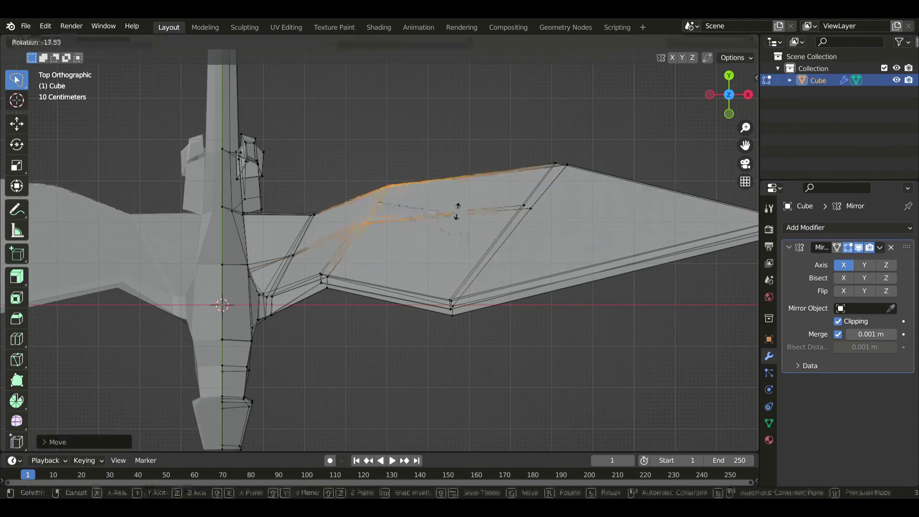
{"action": "left_click", "coordinate": [451, 211]}
Shift the outer trailing-edge corner's vertices further toward the wing tip and rotate them.
{"action": "scroll", "coordinate": [447, 213], "scroll_direction": "down", "scroll_amount": 4}
{"action": "middle_click_drag", "start_coordinate": [447, 213], "coordinate": [410, 214], "text": "shift"}
{"action": "mouse_move", "coordinate": [414, 261]}
{"action": "left_mouse_down"}
{"action": "mouse_move", "coordinate": [451, 183]}
{"action": "mouse_move", "coordinate": [478, 235]}
{"action": "left_mouse_up"}
{"action": "key", "text": "g"}
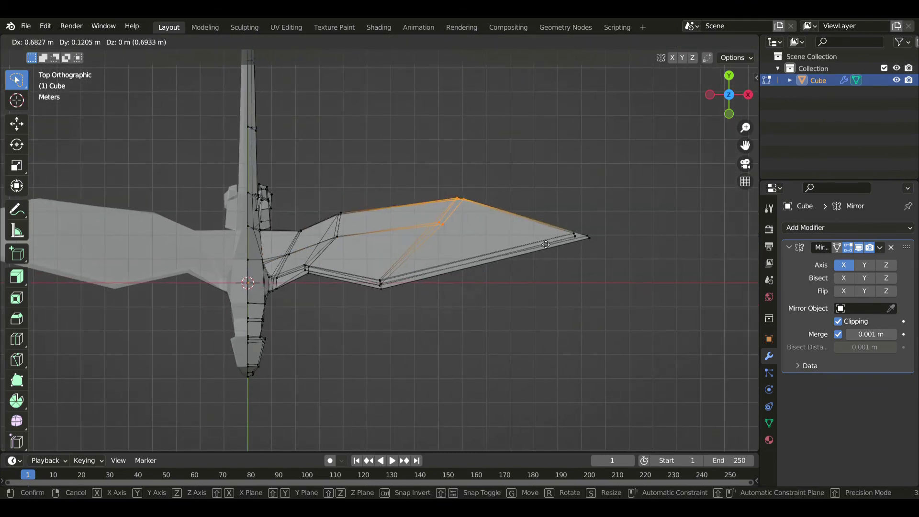
{"action": "left_click", "coordinate": [516, 233]}
{"action": "key", "text": "r"}
{"action": "left_click", "coordinate": [538, 266]}
{"action": "key", "text": "g"}
{"action": "left_click", "coordinate": [551, 274]}
Nudge the wing tip's vertices slightly toward the head and move the outer trailing-edge corner toward the tail.
{"action": "left_click_drag", "start_coordinate": [556, 281], "coordinate": [677, 213]}
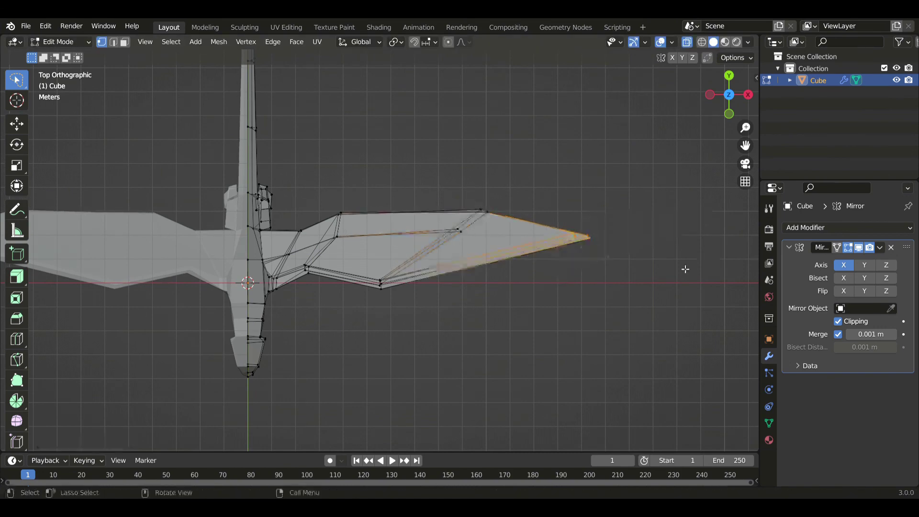
{"action": "key", "text": "g"}
{"action": "left_click", "coordinate": [548, 294]}
{"action": "scroll", "coordinate": [548, 293], "scroll_direction": "down", "scroll_amount": 2}
{"action": "middle_click_drag", "start_coordinate": [548, 293], "coordinate": [596, 306], "text": "shift"}
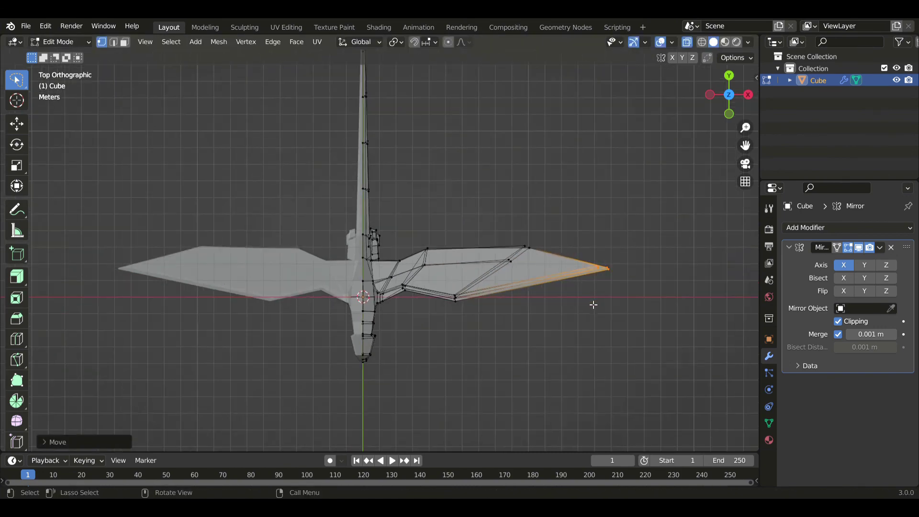
{"action": "left_click_drag", "start_coordinate": [573, 236], "coordinate": [576, 282]}
{"action": "key", "text": "g"}
{"action": "left_click", "coordinate": [578, 277]}
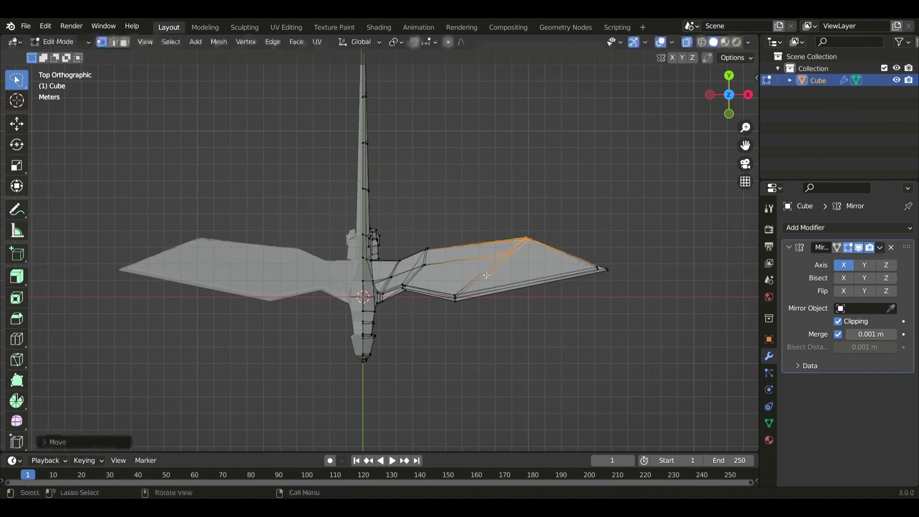
Move the inner trailing-edge corner's vertices slightly outward and toward the tail, and rotate them.
{"action": "right_click_drag", "start_coordinate": [426, 243], "coordinate": [425, 244], "text": "ctrl"}
{"action": "key", "text": "g"}
{"action": "left_click", "coordinate": [500, 285]}
{"action": "key", "text": "r"}
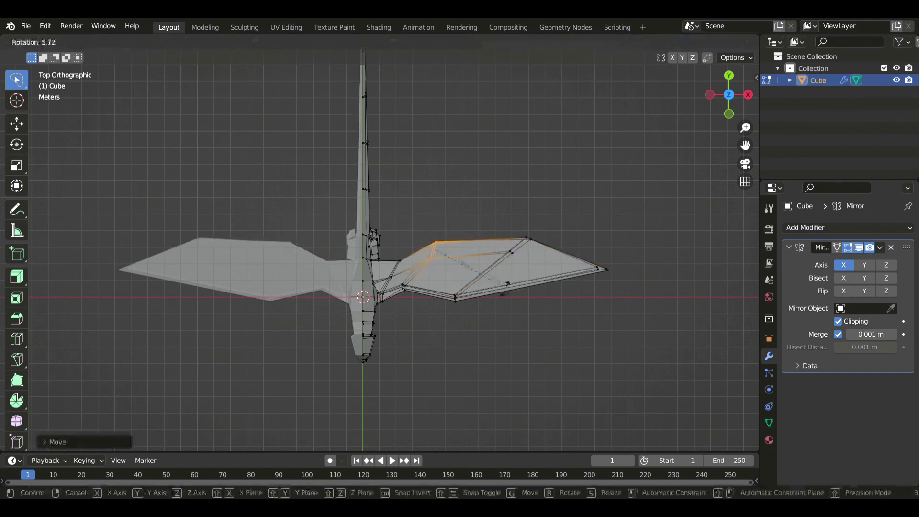
{"action": "left_click", "coordinate": [481, 294]}
Nudge the trailing-edge vertices nearest the body slightly toward the tail.
{"action": "scroll", "coordinate": [420, 283], "scroll_direction": "up", "scroll_amount": 2}
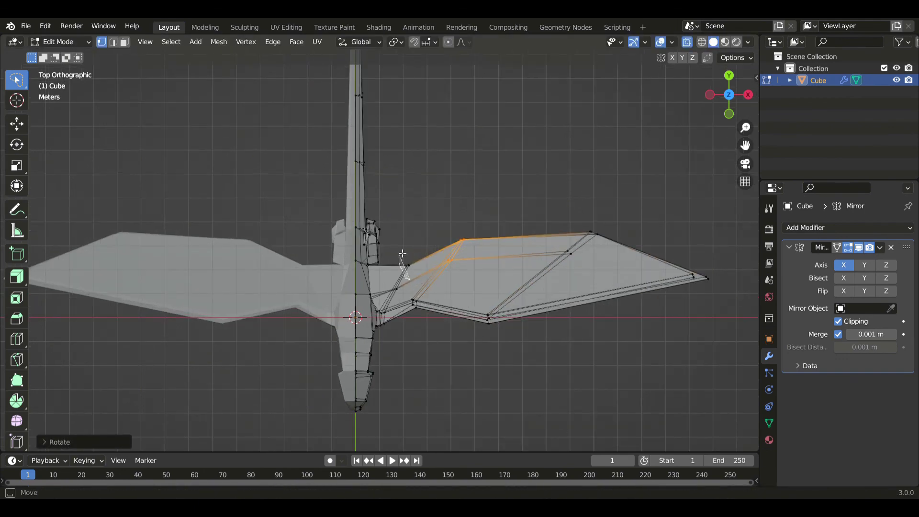
{"action": "right_click_drag", "start_coordinate": [402, 254], "coordinate": [403, 254], "text": "ctrl"}
{"action": "key", "text": "g"}
{"action": "left_click", "coordinate": [461, 245]}
{"action": "key", "text": "alt+z"}
{"action": "key", "text": "alt+z"}
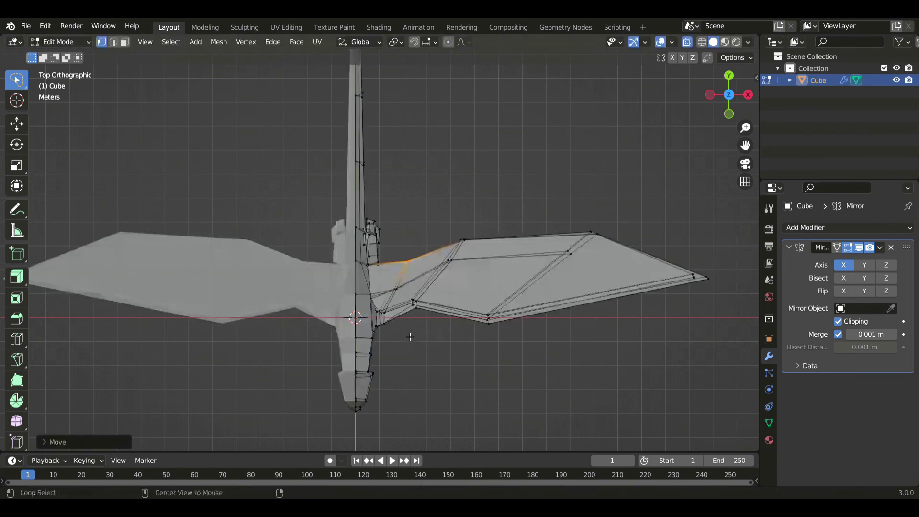
Move the vertices of the wing's inner leading-edge bend toward the head to flatten the notch beside the body.
{"action": "left_click_drag", "start_coordinate": [411, 306], "coordinate": [424, 307]}
{"action": "key", "text": "g"}
{"action": "left_click", "coordinate": [462, 370]}
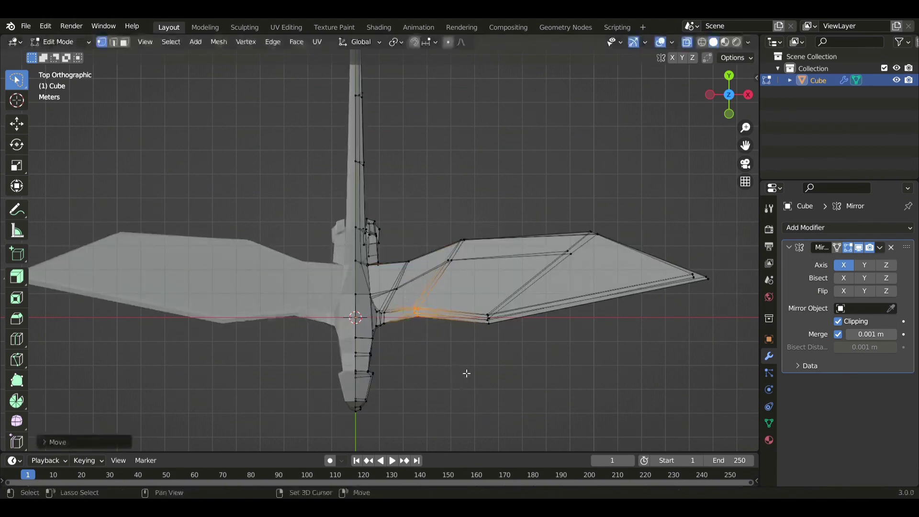
Try to lower the front section of the dragon's head in the side view.
{"action": "middle_click_drag", "start_coordinate": [466, 371], "coordinate": [399, 303]}
{"action": "scroll", "coordinate": [399, 304], "scroll_direction": "up", "scroll_amount": 6}
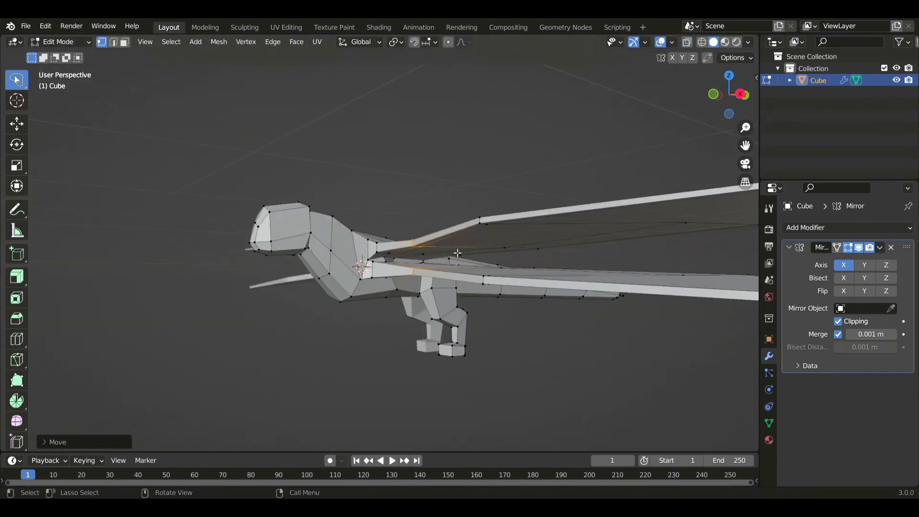
{"action": "key", "text": "KP_3"}
{"action": "scroll", "coordinate": [464, 253], "scroll_direction": "up", "scroll_amount": 4}
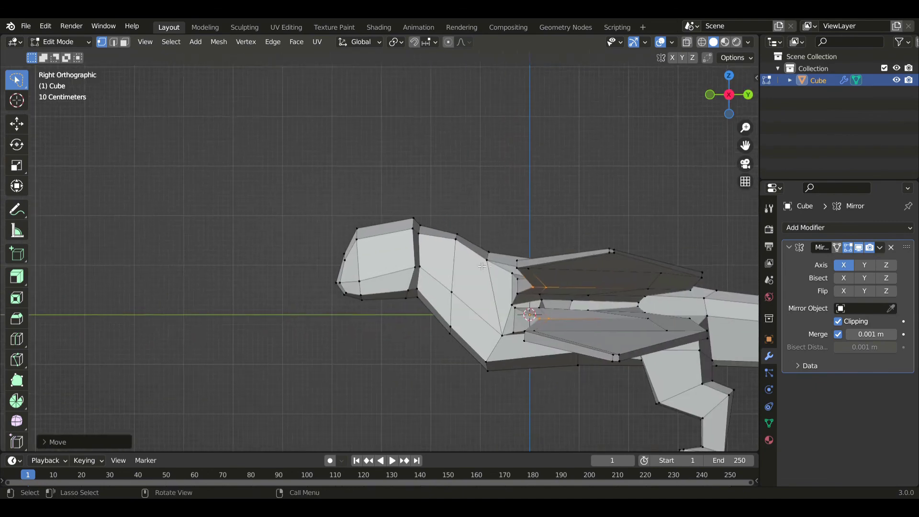
{"action": "right_click_drag", "start_coordinate": [324, 203], "coordinate": [339, 294], "text": "ctrl"}
{"action": "key", "text": "g"}
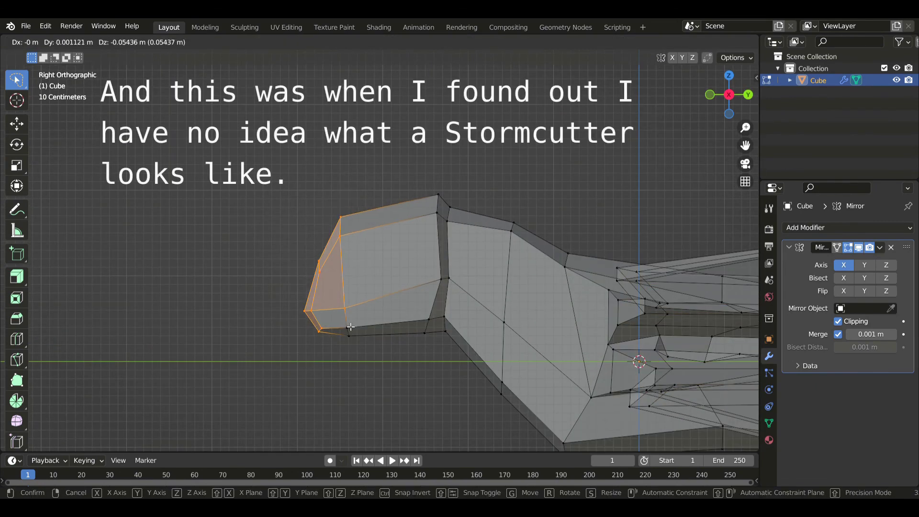
{"action": "left_click", "coordinate": [379, 341]}
{"action": "key", "text": "ctrl+z"}
Move and rotate the front section of the head in the side view to shorten and re-angle the face.
{"action": "mouse_move", "coordinate": [364, 302]}
{"action": "left_mouse_down", "text": "ctrl"}
{"action": "mouse_move", "coordinate": [280, 350]}
{"action": "mouse_move", "coordinate": [371, 330]}
{"action": "mouse_move", "coordinate": [363, 184]}
{"action": "mouse_move", "coordinate": [309, 340]}
{"action": "left_mouse_up", "text": "ctrl"}
{"action": "key", "text": "g"}
{"action": "left_click", "coordinate": [414, 318]}
{"action": "key", "text": "r"}
{"action": "left_click", "coordinate": [386, 341]}
{"action": "key", "text": "g"}
{"action": "left_click", "coordinate": [385, 297]}
{"action": "key", "text": "r"}
{"action": "left_click", "coordinate": [410, 286]}
{"action": "key", "text": "g"}
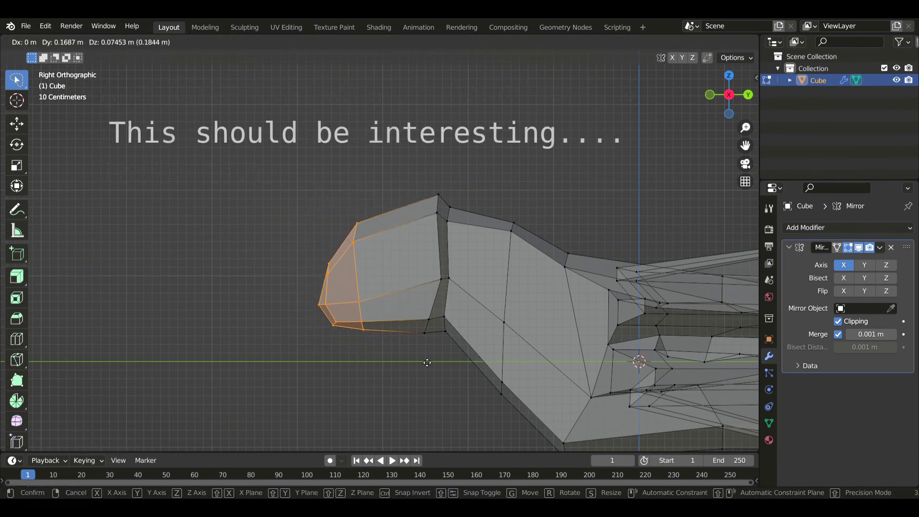
{"action": "left_click", "coordinate": [427, 363]}
Select the vertices under the front of the jaw, then lower and rotate them to tilt the chin.
{"action": "left_click_drag", "start_coordinate": [400, 343], "coordinate": [386, 367]}
{"action": "key", "text": "g"}
{"action": "left_click", "coordinate": [350, 390]}
{"action": "key", "text": "r"}
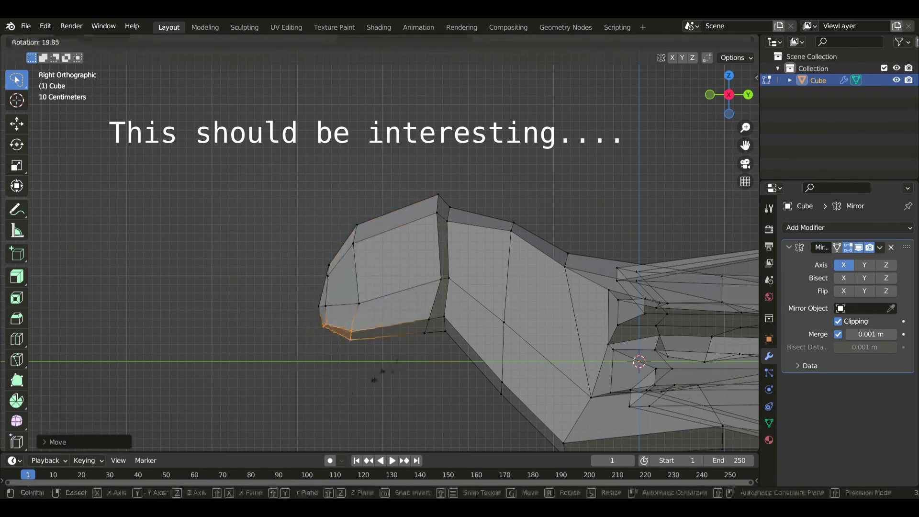
{"action": "left_click", "coordinate": [376, 379]}
{"action": "key", "text": "g"}
{"action": "left_click", "coordinate": [360, 376]}
Shift the rear chin vertices forward and nudge the side vertex at the front of the snout.
{"action": "left_click_drag", "start_coordinate": [366, 327], "coordinate": [354, 328]}
{"action": "key", "text": "ctrl+z"}
{"action": "key", "text": "g"}
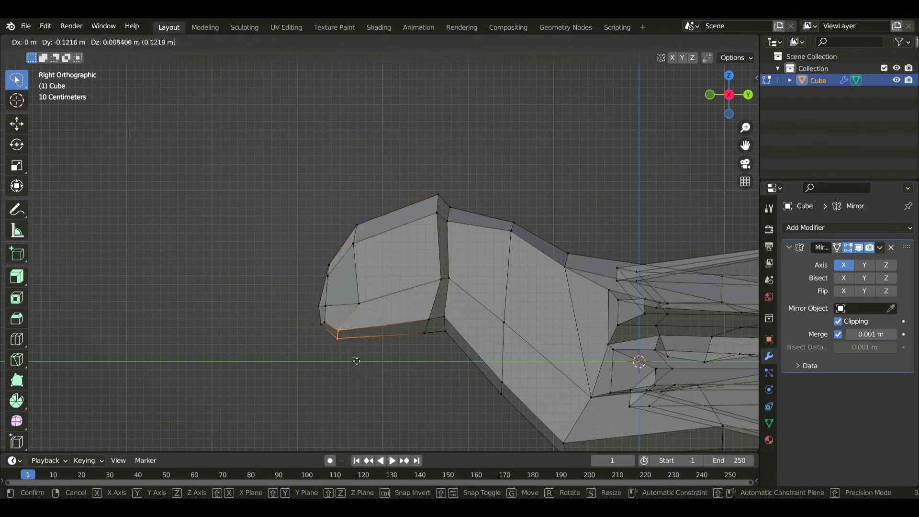
{"action": "left_click", "coordinate": [352, 363]}
{"action": "key", "text": "ctrl+z"}
{"action": "left_click", "coordinate": [333, 281]}
{"action": "key", "text": "g"}
{"action": "left_click", "coordinate": [335, 283]}
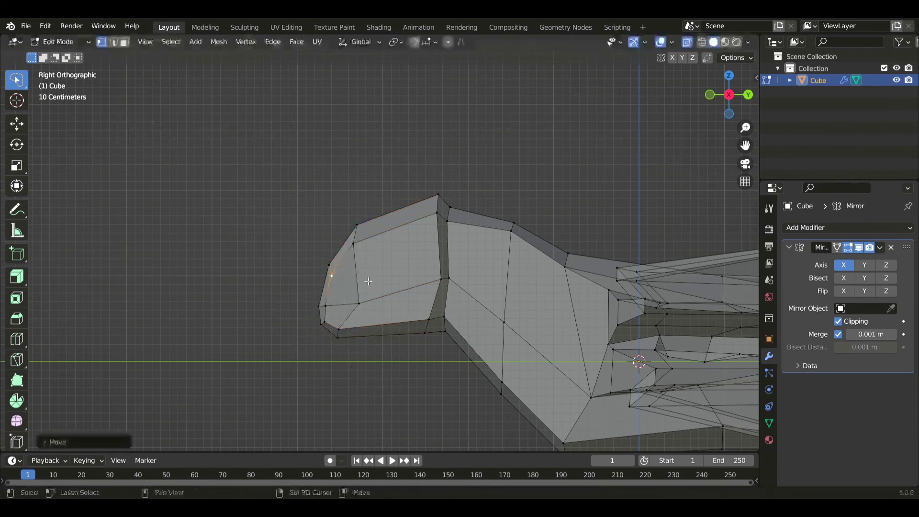
Extrude the front snout face slightly forward to start the beak.
{"action": "scroll", "coordinate": [342, 287], "scroll_direction": "up", "scroll_amount": 1}
{"action": "key", "text": "alt+z"}
{"action": "key", "text": "e"}
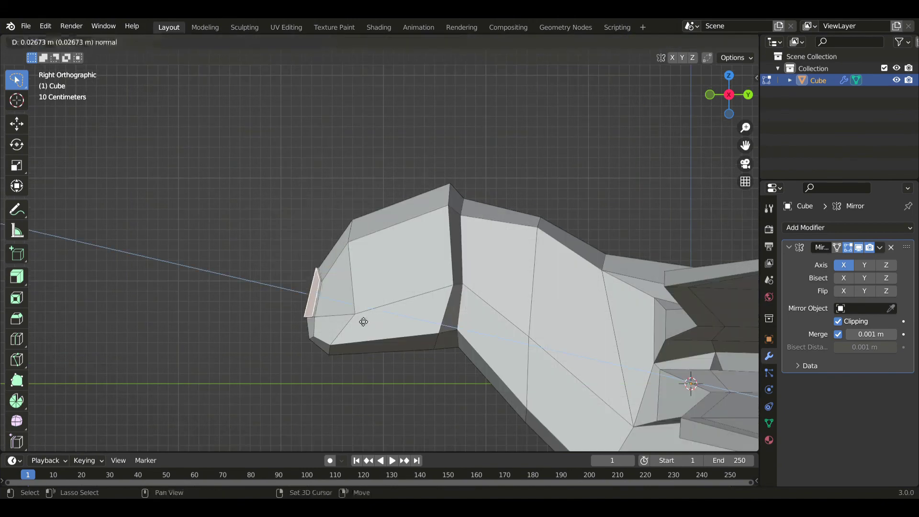
{"action": "left_click", "coordinate": [316, 348]}
Pull the beak's lower side vertex inward and its lower centre vertex down to form a pointed tip.
{"action": "key", "text": "KP_1"}
{"action": "scroll", "coordinate": [320, 355], "scroll_direction": "up", "scroll_amount": 2}
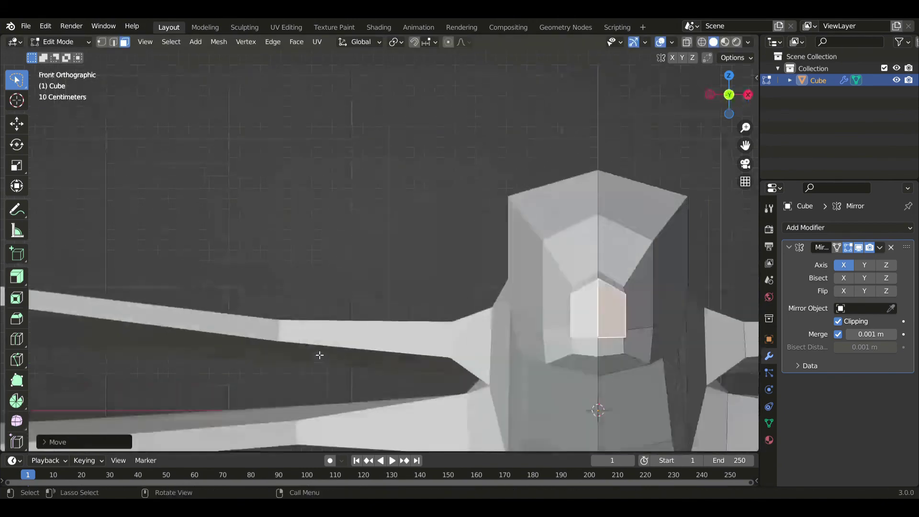
{"action": "middle_click_drag", "start_coordinate": [320, 354], "coordinate": [77, 270], "text": "shift"}
{"action": "scroll", "coordinate": [434, 281], "scroll_direction": "up", "scroll_amount": 2}
{"action": "key", "text": "1"}
{"action": "left_click", "coordinate": [451, 283]}
{"action": "key", "text": "g"}
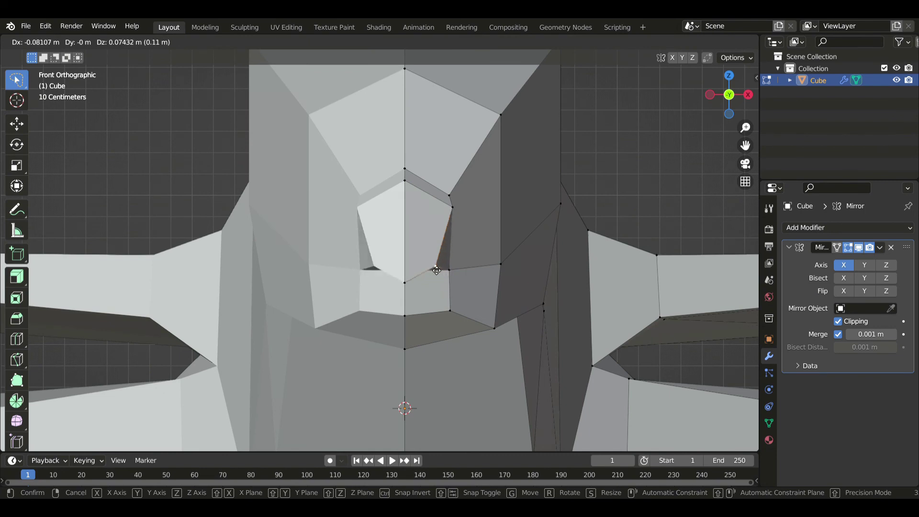
{"action": "left_click", "coordinate": [425, 269]}
{"action": "key", "text": "g"}
{"action": "left_click", "coordinate": [442, 290]}
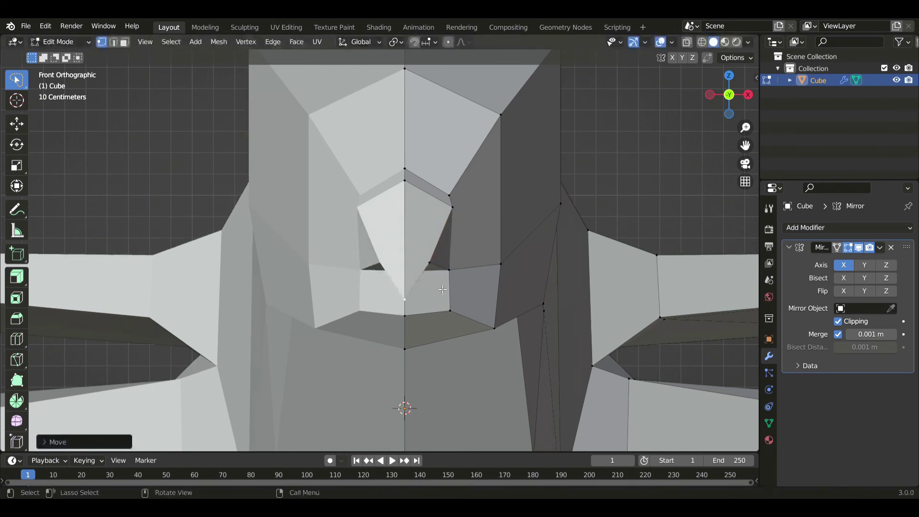
Adjust the mouth-corner vertex and the beak's side vertices in the front view so the beak sits against the face.
{"action": "left_click", "coordinate": [461, 278]}
{"action": "key", "text": "g"}
{"action": "left_click", "coordinate": [453, 267]}
{"action": "key", "text": "g"}
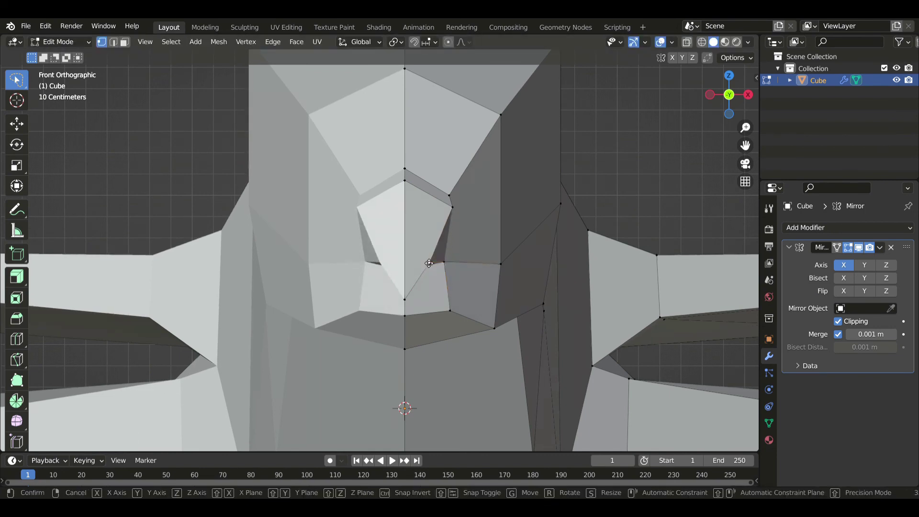
{"action": "left_click", "coordinate": [441, 260]}
{"action": "left_click", "coordinate": [455, 213]}
{"action": "key", "text": "g"}
{"action": "left_click", "coordinate": [433, 212]}
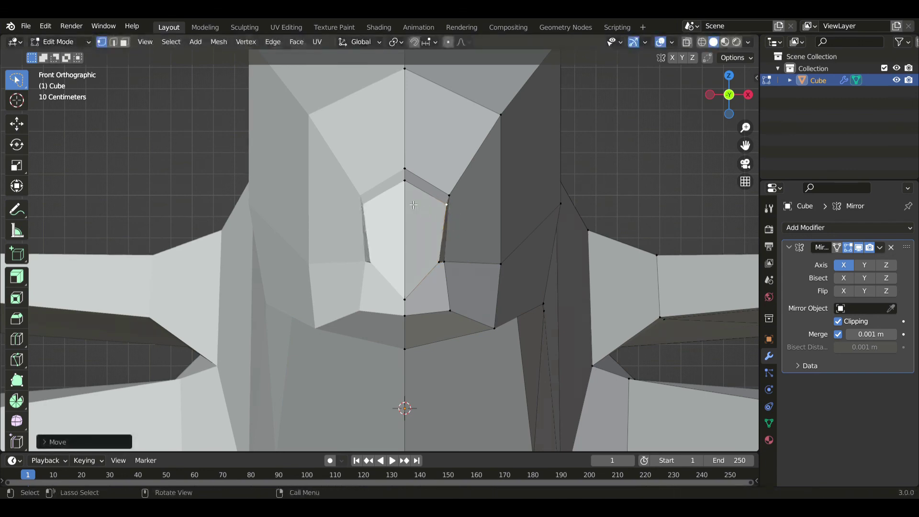
In the side view, adjust the beak's lower side vertex and lower the front centre vertex of the mouth below it.
{"action": "key", "text": "KP_3"}
{"action": "left_click", "coordinate": [342, 274]}
{"action": "key", "text": "g"}
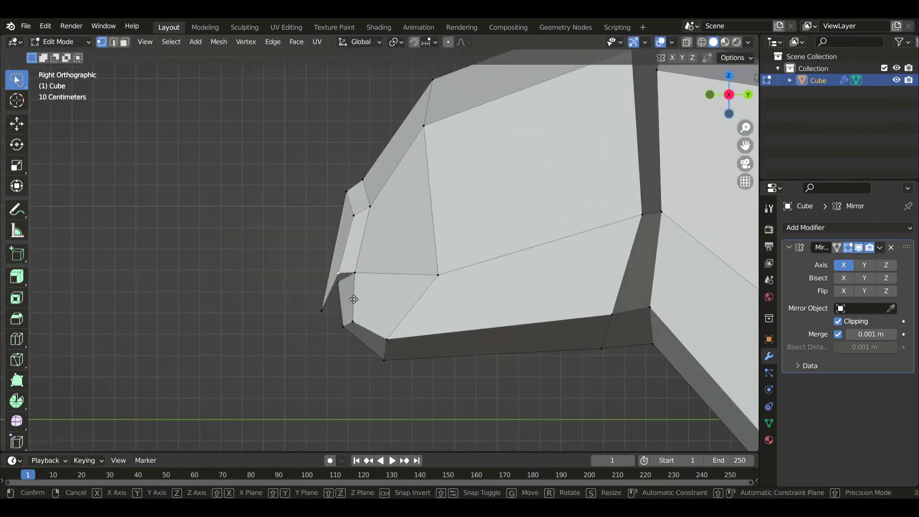
{"action": "left_click", "coordinate": [353, 300]}
{"action": "left_click", "coordinate": [340, 288]}
{"action": "key", "text": "g"}
{"action": "left_click", "coordinate": [344, 316]}
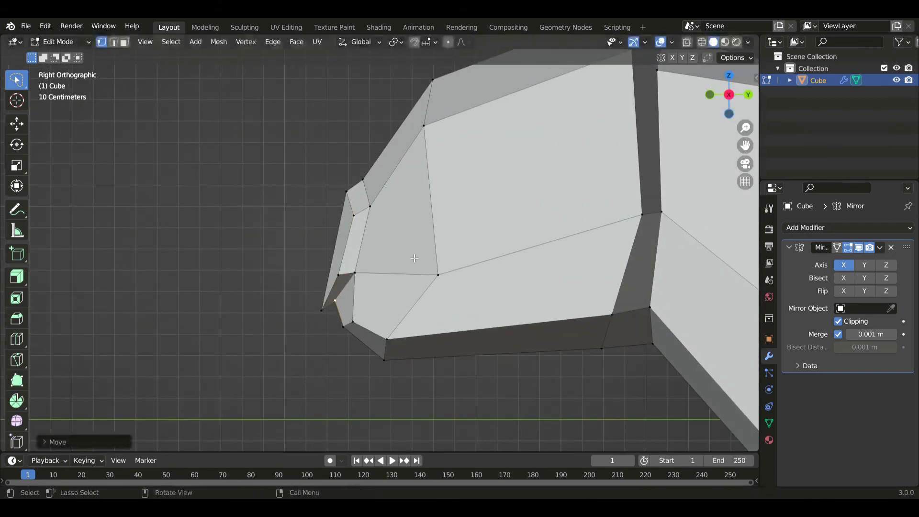
Move the edge running from the mouth corner to the cheek outward along the X axis.
{"action": "key", "text": "Tab"}
{"action": "middle_click_drag", "start_coordinate": [422, 302], "coordinate": [541, 296]}
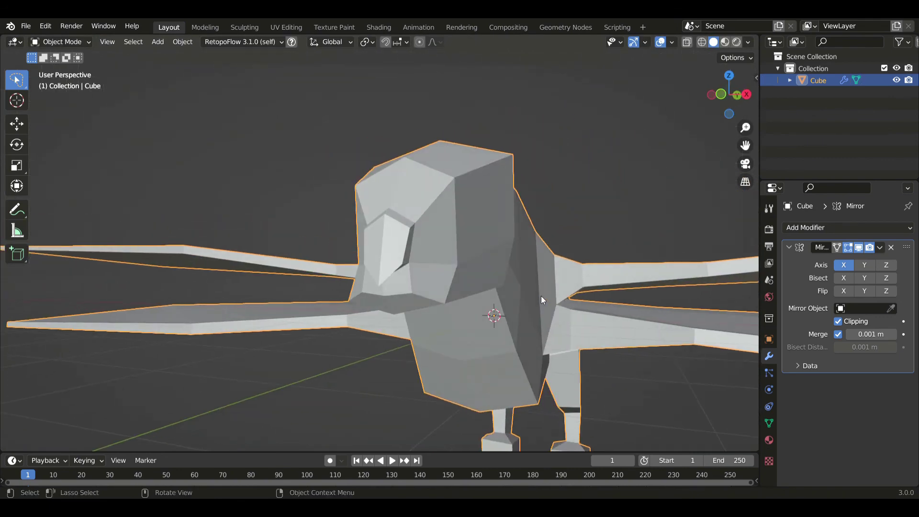
{"action": "key", "text": "Tab"}
{"action": "key", "text": "KP_1"}
{"action": "scroll", "coordinate": [438, 278], "scroll_direction": "up", "scroll_amount": 2}
{"action": "key", "text": "g"}
{"action": "key", "text": "x"}
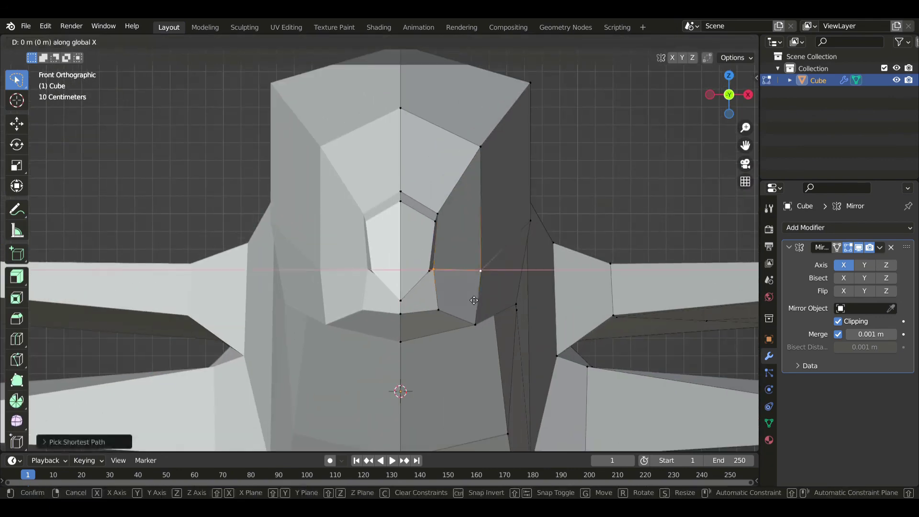
{"action": "left_click", "coordinate": [469, 296]}
Select the lower jaw's side edge and shift it slightly in the front view.
{"action": "left_click", "coordinate": [443, 316]}
{"action": "left_click", "coordinate": [478, 327], "text": "ctrl"}
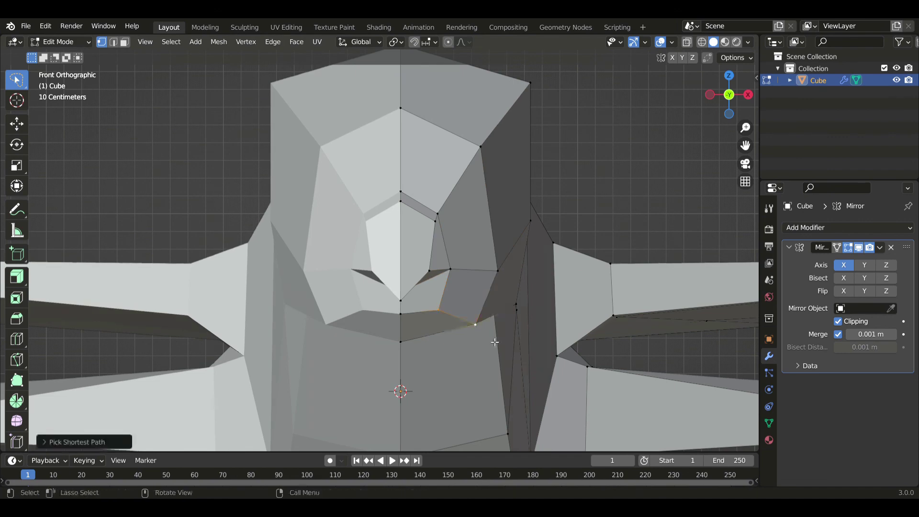
{"action": "key", "text": "g"}
{"action": "left_click", "coordinate": [498, 331]}
{"action": "scroll", "coordinate": [468, 286], "scroll_direction": "down", "scroll_amount": 2}
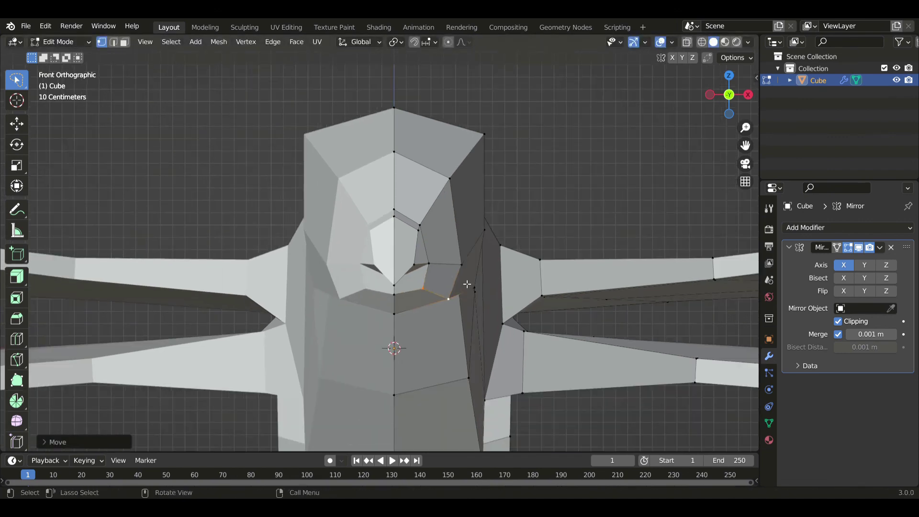
Move the large side face of the head outward along X and rotate it slightly about Z.
{"action": "key", "text": "3"}
{"action": "left_click", "coordinate": [468, 218]}
{"action": "key", "text": "g"}
{"action": "key", "text": "x"}
{"action": "left_click", "coordinate": [494, 222]}
{"action": "key", "text": "r"}
{"action": "key", "text": "z"}
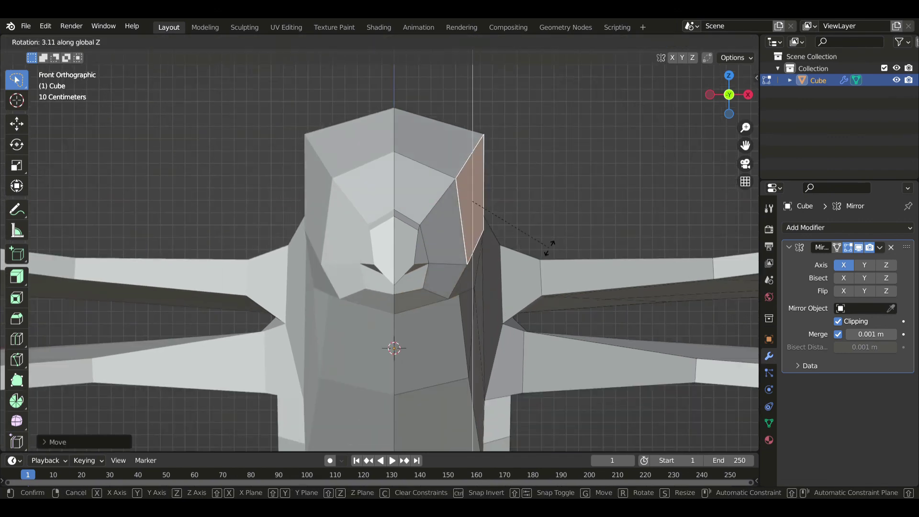
{"action": "left_click", "coordinate": [552, 251]}
Extrude the cheek face behind the beak and scale it inward to form an eye area.
{"action": "key", "text": "KP_3"}
{"action": "middle_click_drag", "start_coordinate": [443, 243], "coordinate": [430, 258], "text": "shift"}
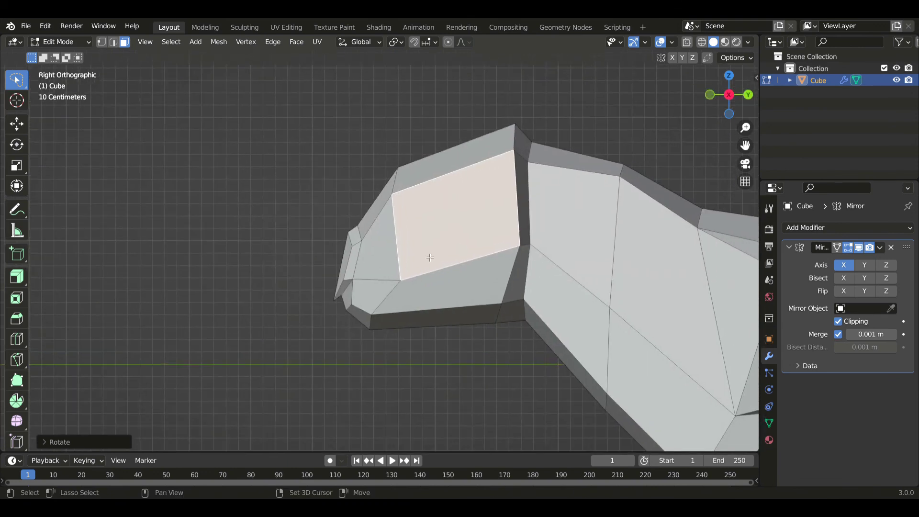
{"action": "key", "text": "e"}
{"action": "key", "text": "s"}
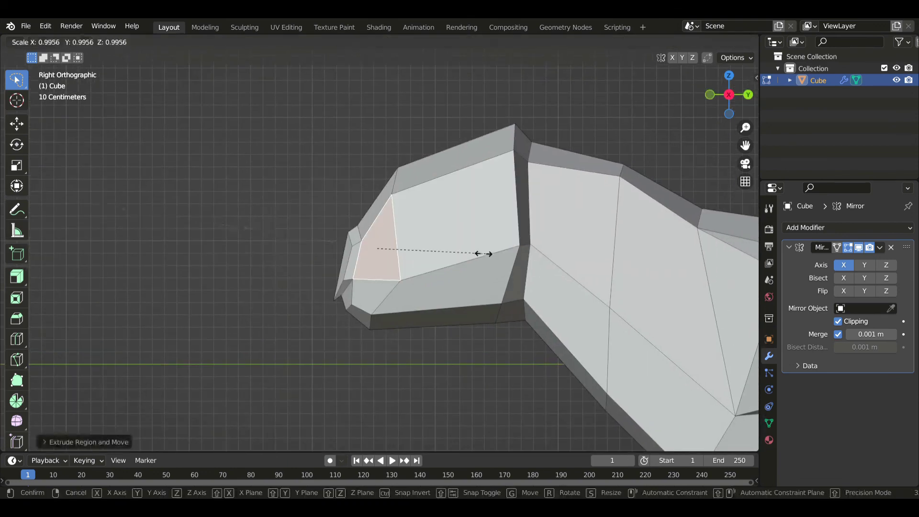
{"action": "left_click", "coordinate": [386, 250]}
Move the upper corner vertices of the inset eye face in the side view to reshape its top edge.
{"action": "key", "text": "g"}
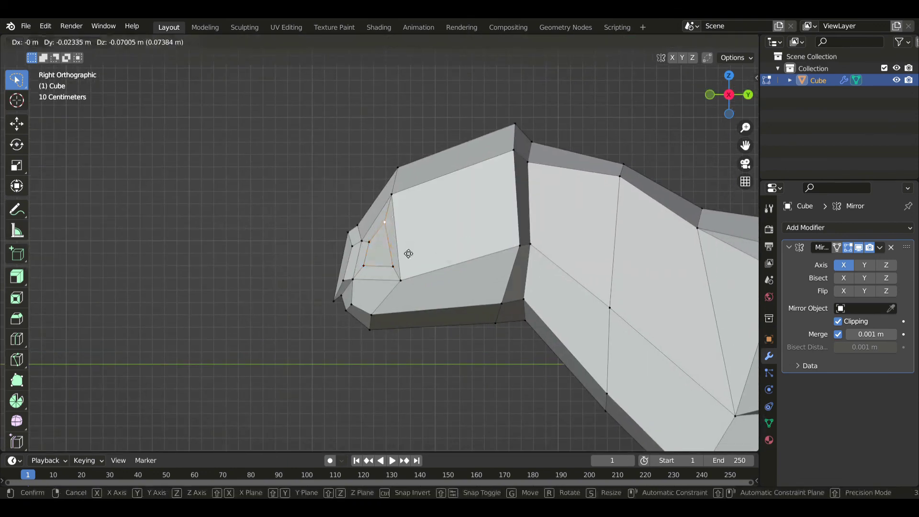
{"action": "left_click", "coordinate": [385, 253]}
{"action": "key", "text": "g"}
{"action": "left_click", "coordinate": [382, 254]}
Raise the upper side vertices where the beak meets the face.
{"action": "key", "text": "g"}
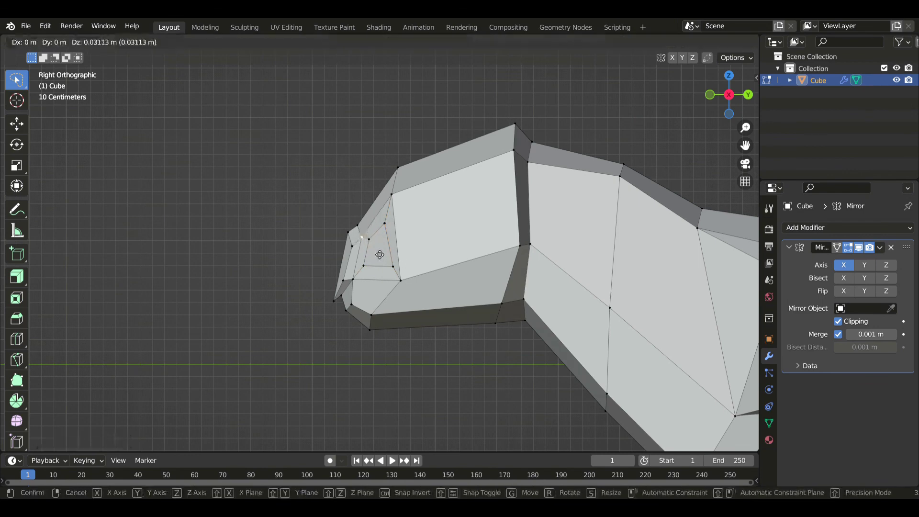
{"action": "left_click", "coordinate": [371, 217]}
{"action": "key", "text": "g"}
{"action": "left_click", "coordinate": [364, 209]}
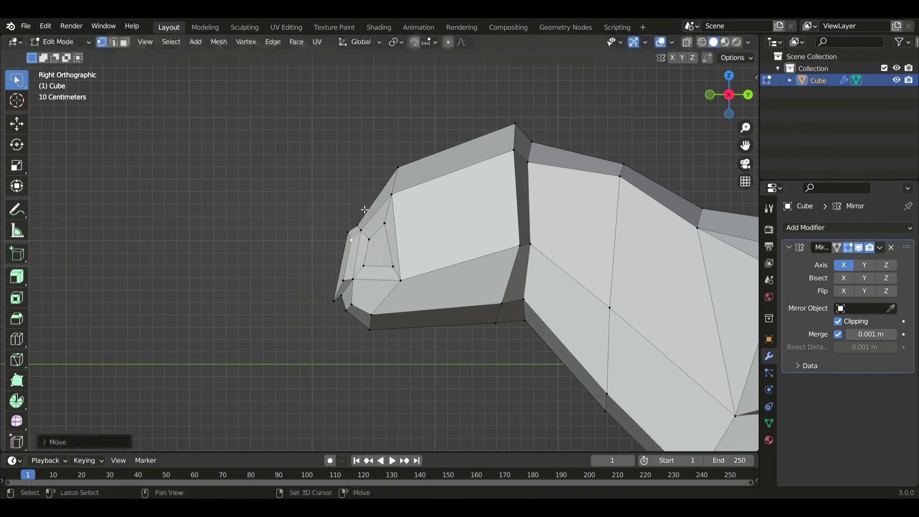
Raise the eye face's upper front vertex and adjust its lower corners to square up the shape.
{"action": "key", "text": "g"}
{"action": "left_click", "coordinate": [371, 241]}
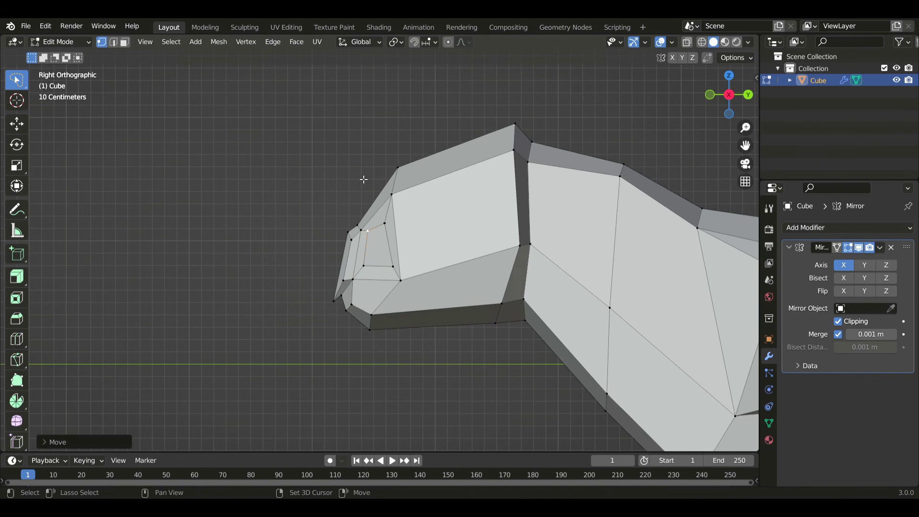
{"action": "key", "text": "g"}
{"action": "left_click", "coordinate": [376, 268]}
{"action": "key", "text": "g"}
{"action": "left_click", "coordinate": [361, 258]}
Rotate the inset eye face about the Z axis, then shift and tilt it in the side view.
{"action": "key", "text": "KP_1"}
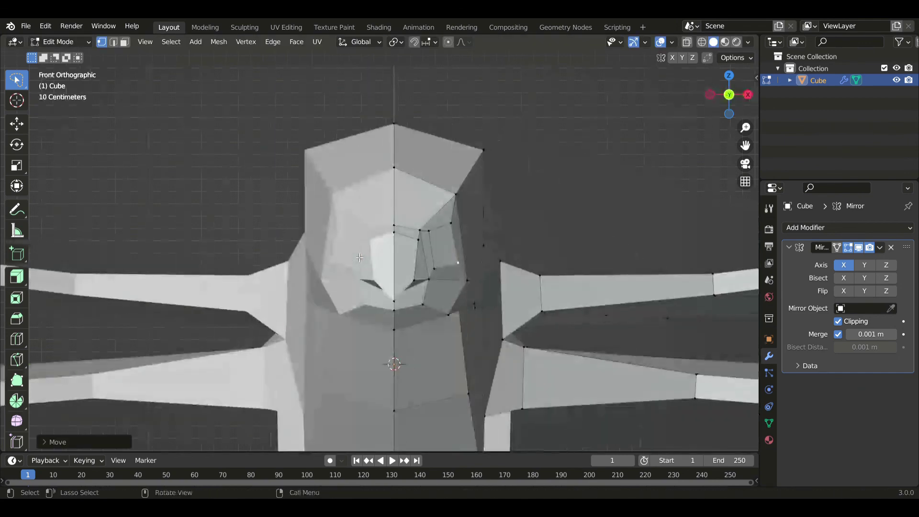
{"action": "key", "text": "r"}
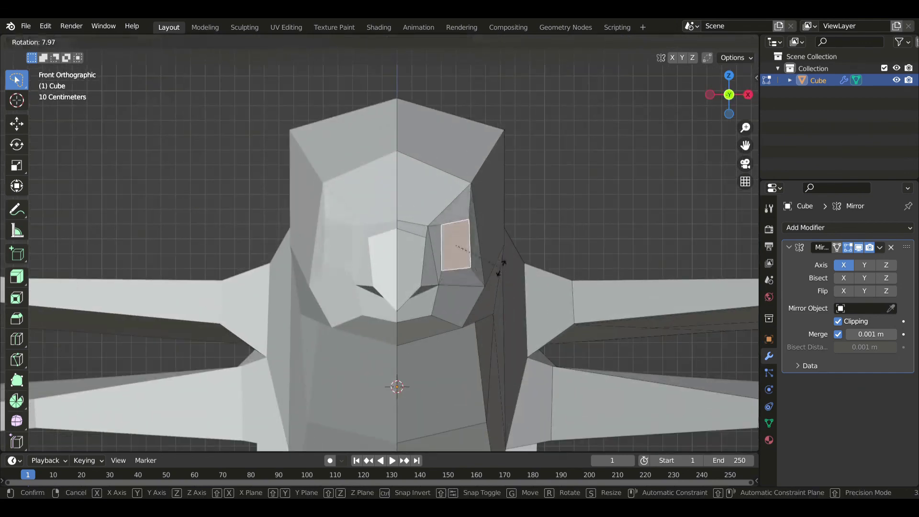
{"action": "key", "text": "z"}
{"action": "left_click", "coordinate": [515, 261]}
{"action": "key", "text": "KP_3"}
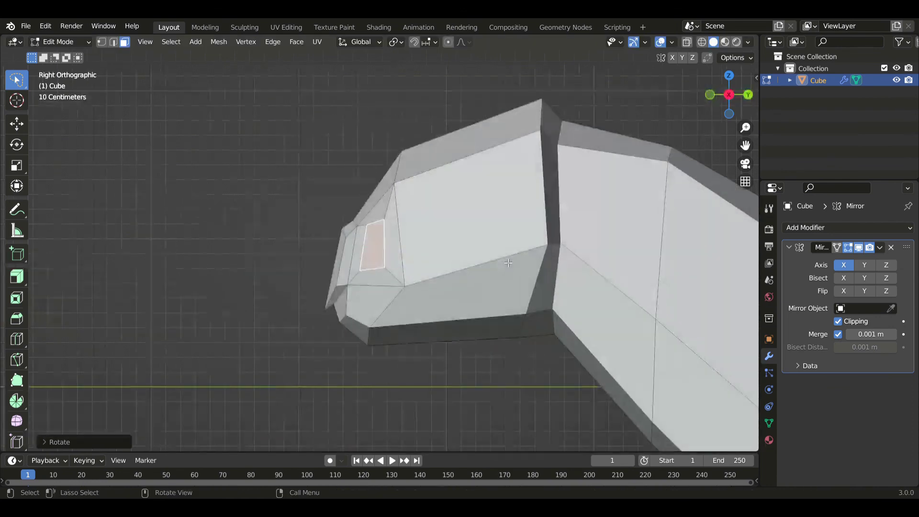
{"action": "key", "text": "g"}
{"action": "left_click", "coordinate": [518, 260]}
{"action": "key", "text": "r"}
{"action": "left_click", "coordinate": [515, 252]}
Select the whole front of the face through the mesh, then move and rotate it in the side view.
{"action": "scroll", "coordinate": [526, 257], "scroll_direction": "down", "scroll_amount": 3}
{"action": "key", "text": "alt+z"}
{"action": "mouse_move", "coordinate": [409, 233]}
{"action": "left_mouse_down"}
{"action": "mouse_move", "coordinate": [392, 180]}
{"action": "mouse_move", "coordinate": [390, 358]}
{"action": "left_mouse_up"}
{"action": "key", "text": "g"}
{"action": "left_click", "coordinate": [510, 305]}
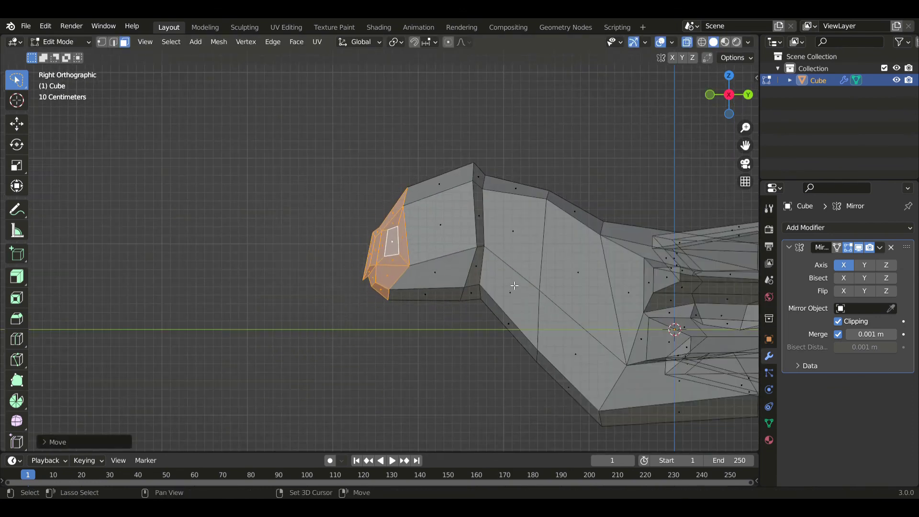
{"action": "middle_click_drag", "start_coordinate": [513, 287], "coordinate": [498, 298], "text": "shift"}
{"action": "key", "text": "r"}
{"action": "left_click", "coordinate": [510, 307]}
{"action": "key", "text": "alt+z"}
Extrude the upper faces at the back of the head backward and upward over the neck as a crest.
{"action": "middle_click_drag", "start_coordinate": [466, 206], "coordinate": [426, 214], "text": "shift"}
{"action": "middle_click_drag", "start_coordinate": [396, 227], "coordinate": [368, 251]}
{"action": "left_click", "coordinate": [388, 263]}
{"action": "left_click", "coordinate": [402, 217], "text": "ctrl"}
{"action": "key", "text": "KP_3"}
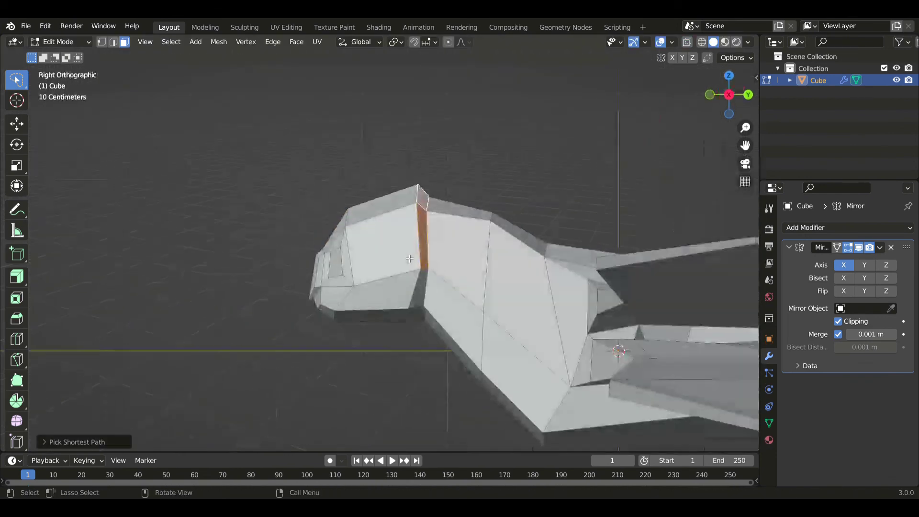
{"action": "key", "text": "e"}
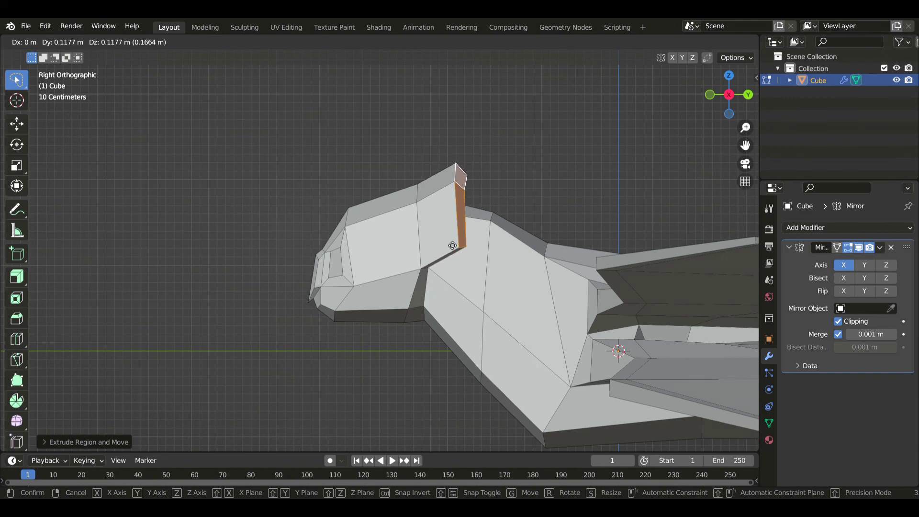
{"action": "left_click", "coordinate": [429, 249]}
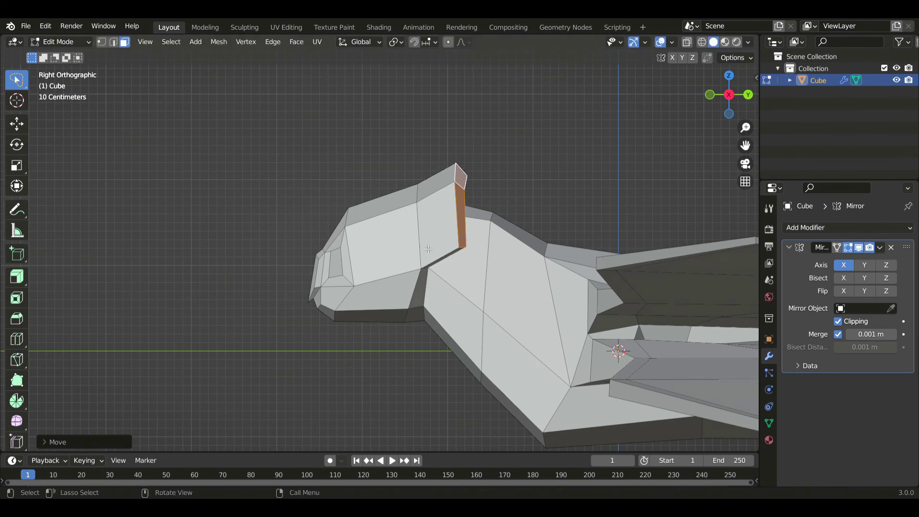
Add two loop cuts around the head between the eye area and the crest, and return to the selection tool.
{"action": "left_click", "coordinate": [16, 339]}
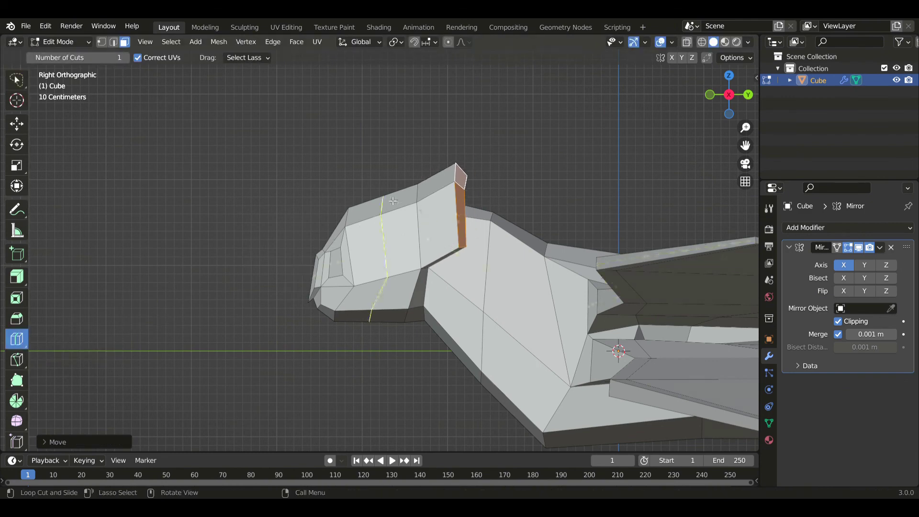
{"action": "left_click", "coordinate": [378, 209]}
{"action": "left_click", "coordinate": [16, 81]}
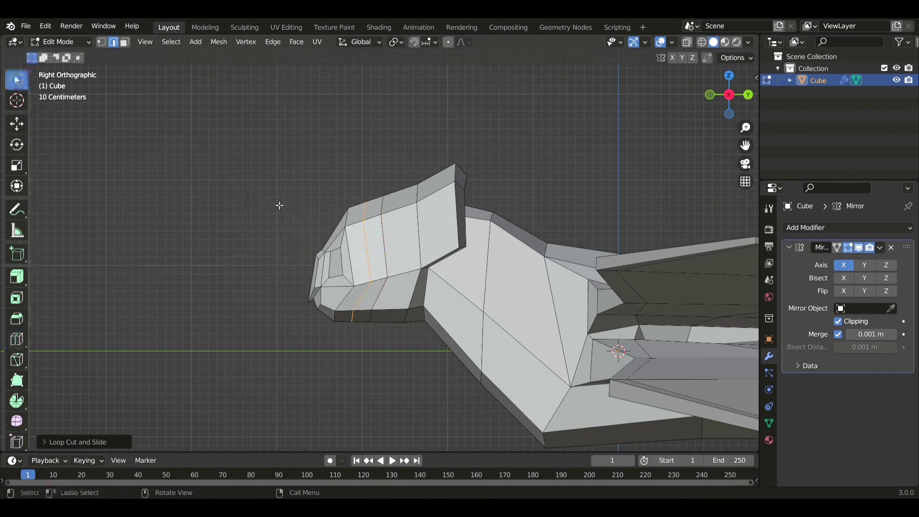
Extrude the top face of the strip behind the brow upward and backward as a small ridge in the side view.
{"action": "key", "text": "3"}
{"action": "left_click", "coordinate": [363, 248], "text": "ctrl"}
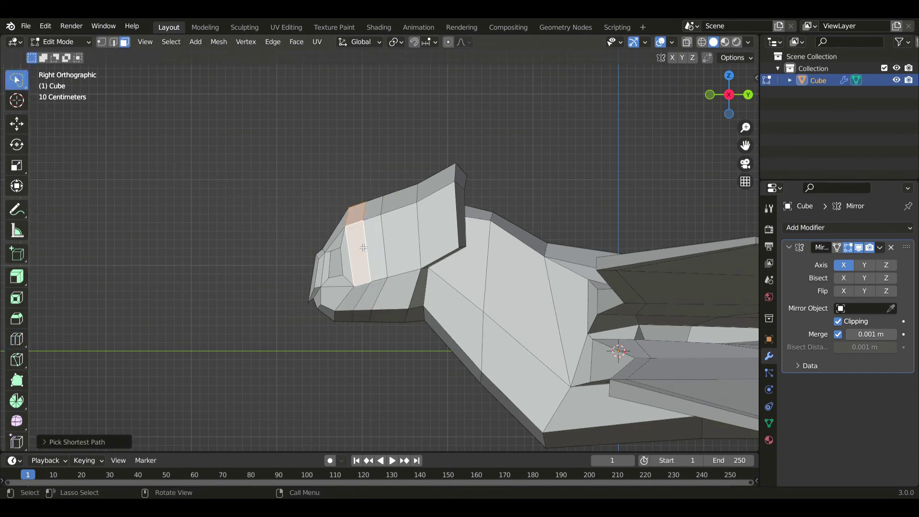
{"action": "left_click", "coordinate": [359, 275], "text": "shift"}
{"action": "key", "text": "e"}
{"action": "left_click", "coordinate": [412, 278]}
{"action": "key", "text": "g"}
{"action": "left_click", "coordinate": [435, 273]}
{"action": "key", "text": "g"}
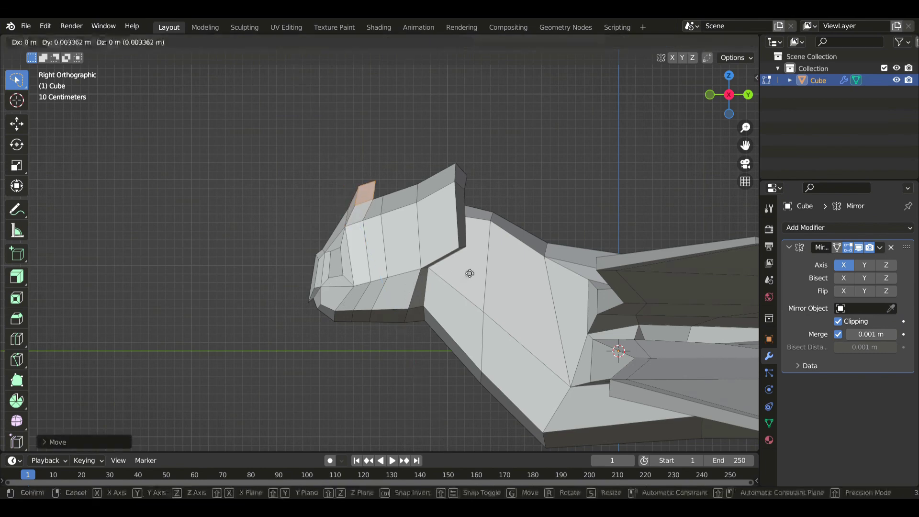
{"action": "right_click", "coordinate": [470, 273]}
Narrow the brow ridge's end face along Y and rotate it in the side and front views.
{"action": "key", "text": "s"}
{"action": "key", "text": "y"}
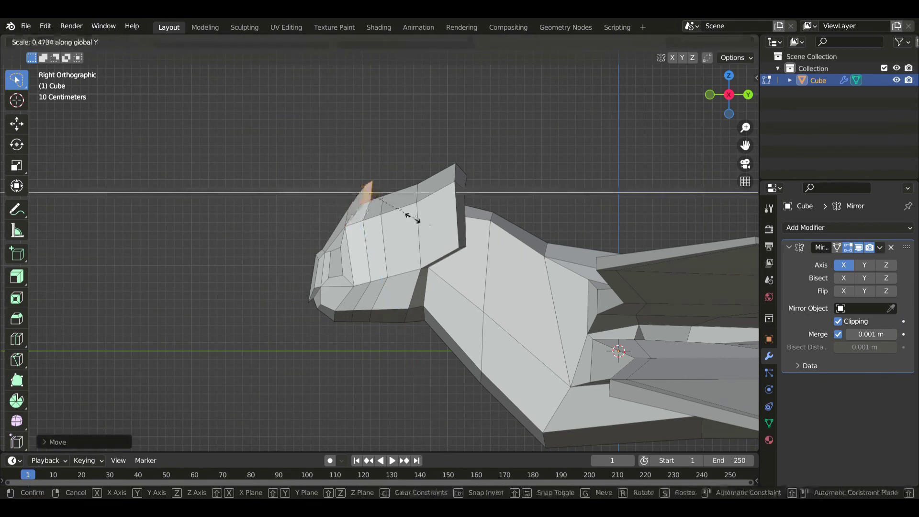
{"action": "left_click", "coordinate": [413, 217]}
{"action": "key", "text": "r"}
{"action": "left_click", "coordinate": [410, 213]}
{"action": "key", "text": "KP_1"}
{"action": "key", "text": "r"}
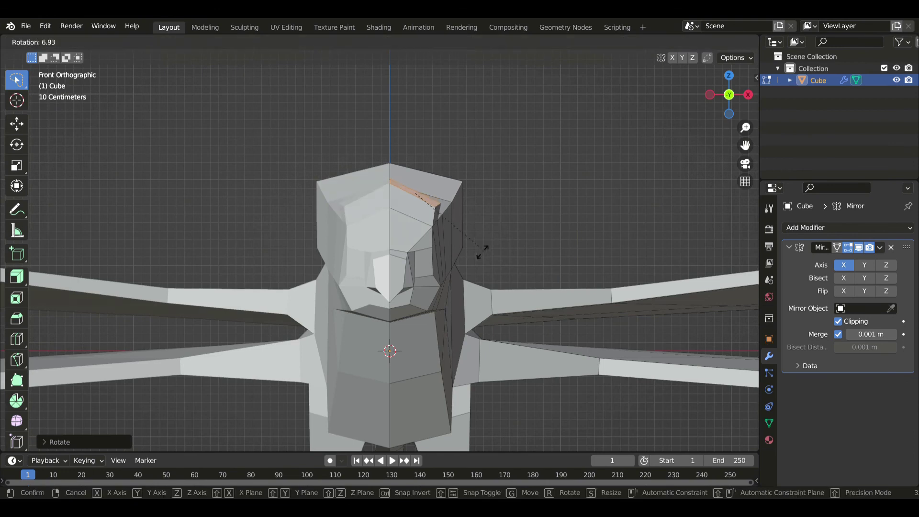
{"action": "left_click", "coordinate": [467, 255]}
Extrude the top and side faces of the next head strip outward and upward in the front view as a side plate.
{"action": "key", "text": "KP_3"}
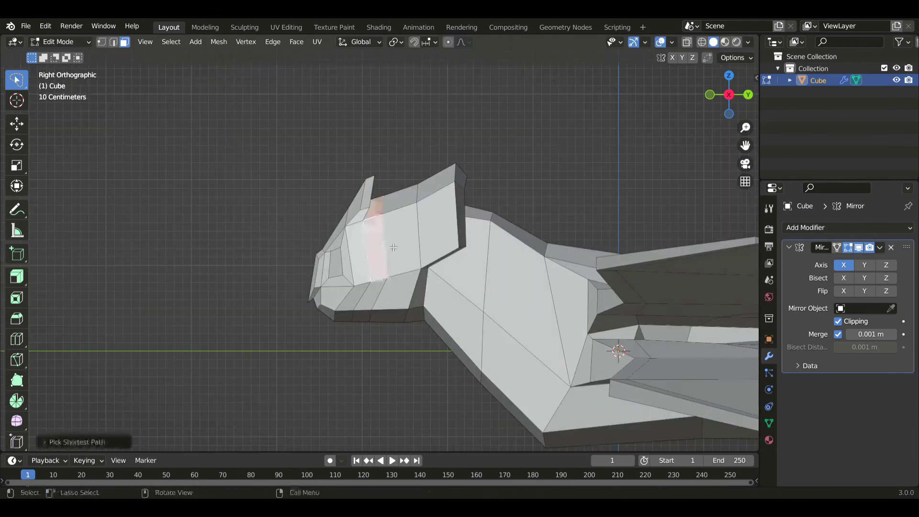
{"action": "key", "text": "g"}
{"action": "left_click", "coordinate": [445, 219]}
{"action": "key", "text": "KP_1"}
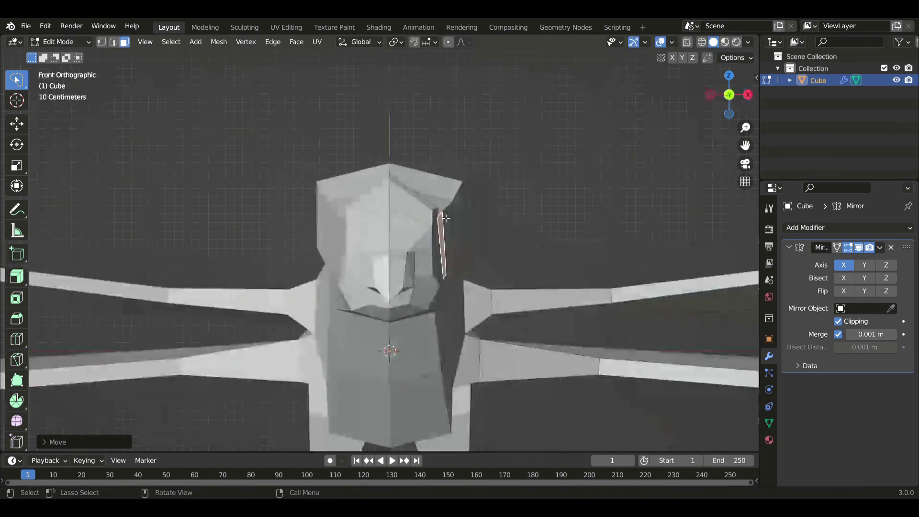
{"action": "key", "text": "e"}
{"action": "left_click", "coordinate": [467, 206]}
{"action": "key", "text": "g"}
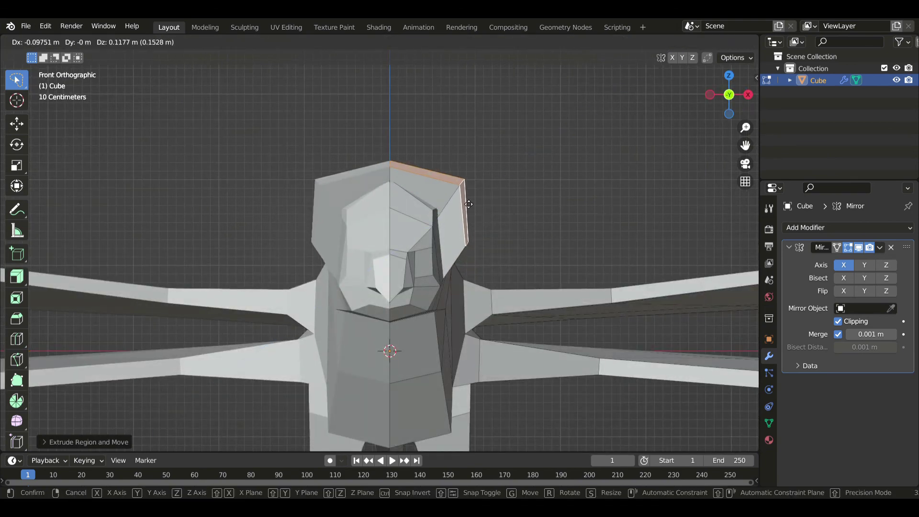
{"action": "left_click", "coordinate": [467, 218]}
Move the side plate's upper corner inward and its lower edge down and outward in the front view.
{"action": "key", "text": "2"}
{"action": "mouse_move", "coordinate": [481, 169]}
{"action": "left_mouse_down"}
{"action": "mouse_move", "coordinate": [469, 169]}
{"action": "mouse_move", "coordinate": [520, 184]}
{"action": "left_mouse_up"}
{"action": "key", "text": "g"}
{"action": "left_click", "coordinate": [510, 192]}
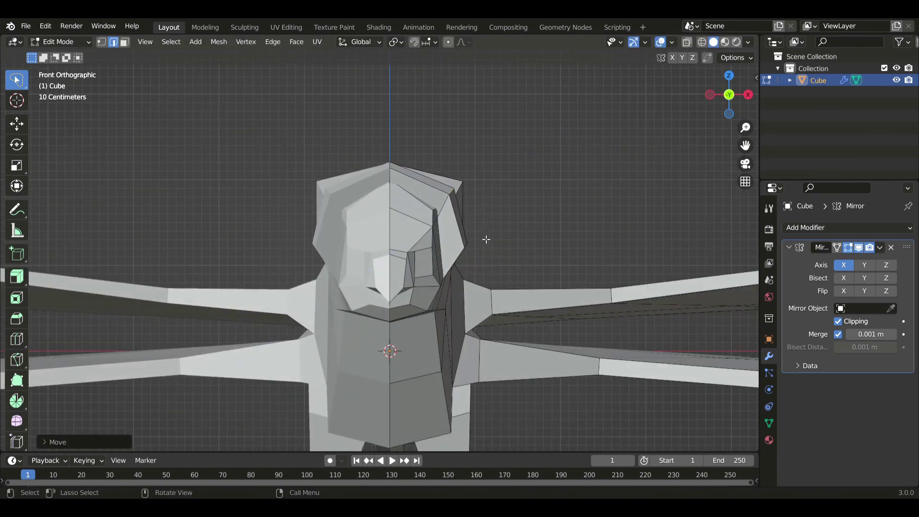
{"action": "key", "text": "g"}
{"action": "left_click", "coordinate": [507, 315]}
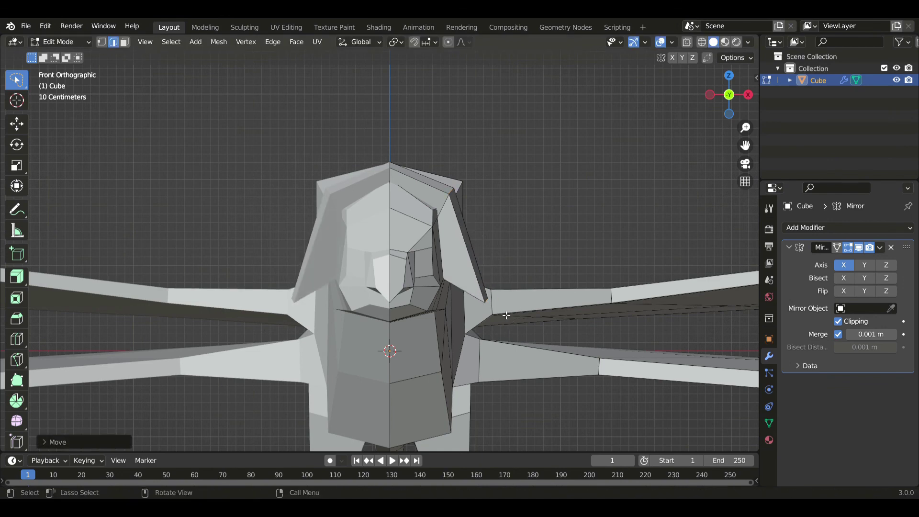
{"action": "left_click", "coordinate": [455, 189]}
{"action": "key", "text": "g"}
{"action": "left_click", "coordinate": [451, 209]}
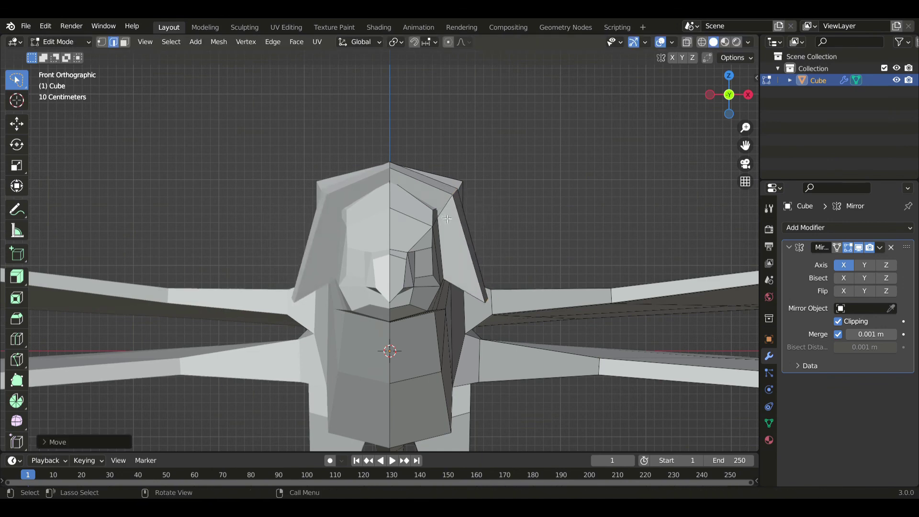
Move the side plate's top face backward in the side view.
{"action": "middle_click_drag", "start_coordinate": [446, 219], "coordinate": [373, 203], "text": "alt"}
{"action": "scroll", "coordinate": [366, 190], "scroll_direction": "up", "scroll_amount": 1}
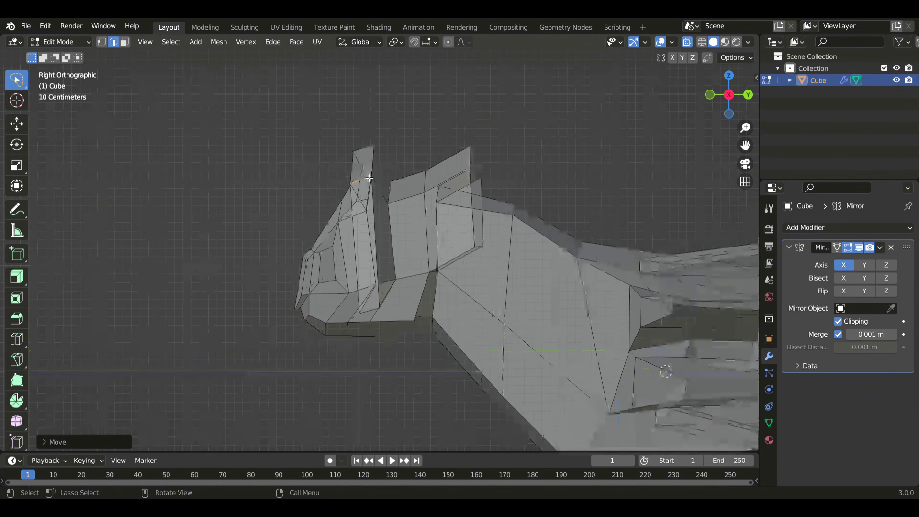
{"action": "key", "text": "alt+z"}
{"action": "left_click", "coordinate": [369, 166]}
{"action": "key", "text": "g"}
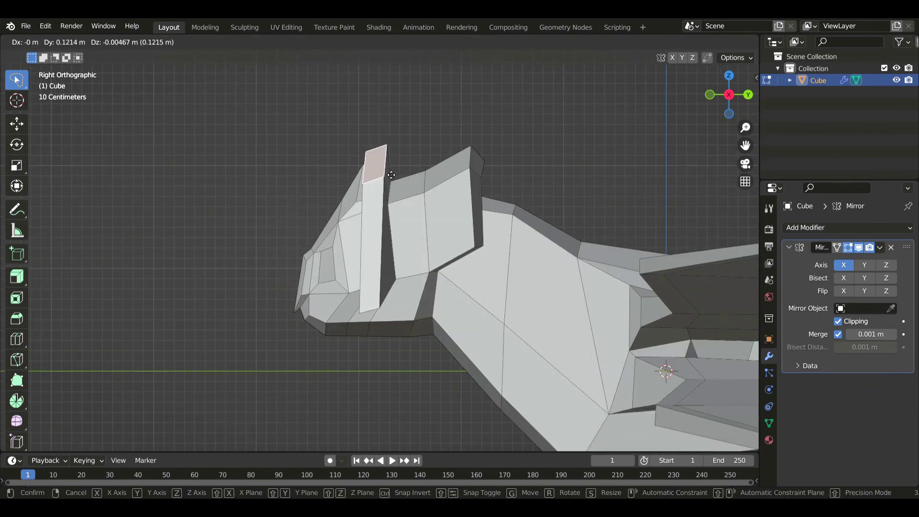
{"action": "left_click", "coordinate": [393, 269]}
Rotate the side plate's bottom edge and move it backward in line with the plate's top.
{"action": "key", "text": "2"}
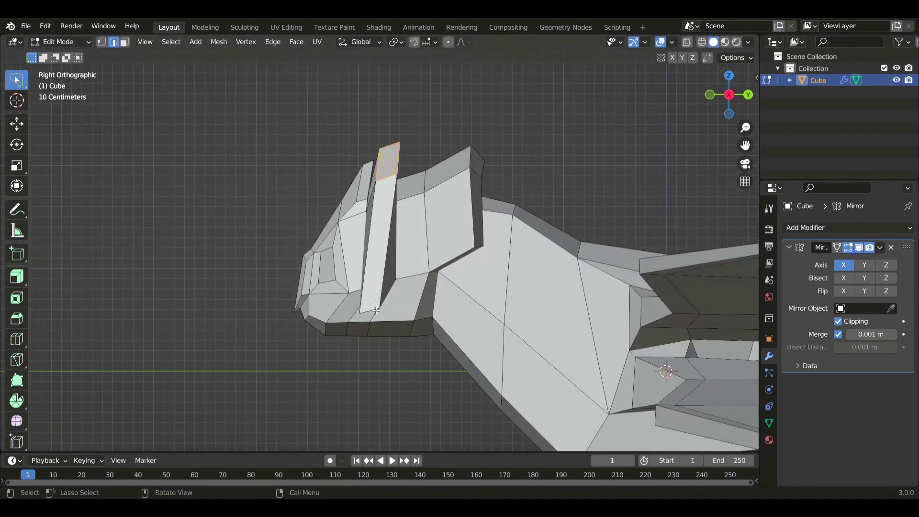
{"action": "left_click", "coordinate": [376, 310]}
{"action": "key", "text": "r"}
{"action": "left_click", "coordinate": [423, 329]}
{"action": "key", "text": "g"}
{"action": "left_click", "coordinate": [446, 327]}
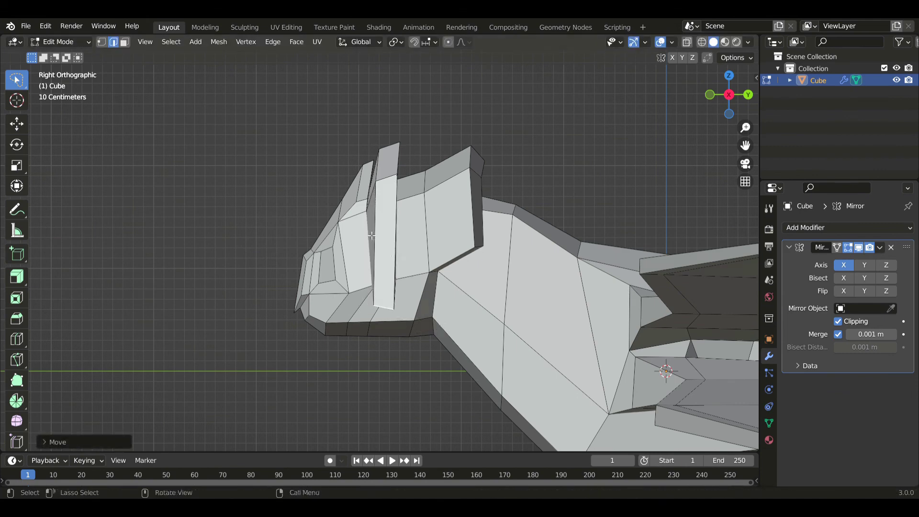
{"action": "key", "text": "g"}
{"action": "key", "text": "Escape"}
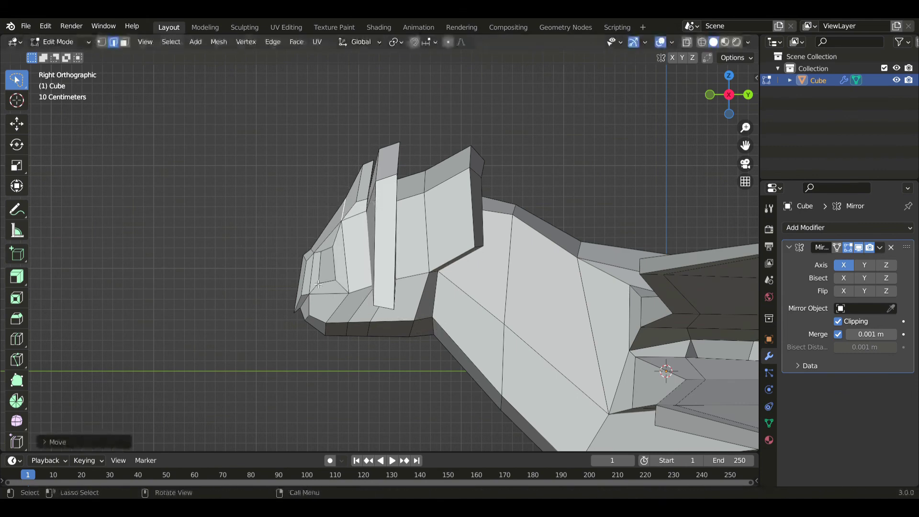
Select the beak through the mesh and move it backward, then reposition the front edge of the chin in the side view.
{"action": "key", "text": "alt+z"}
{"action": "left_click_drag", "start_coordinate": [328, 263], "coordinate": [311, 360]}
{"action": "key", "text": "g"}
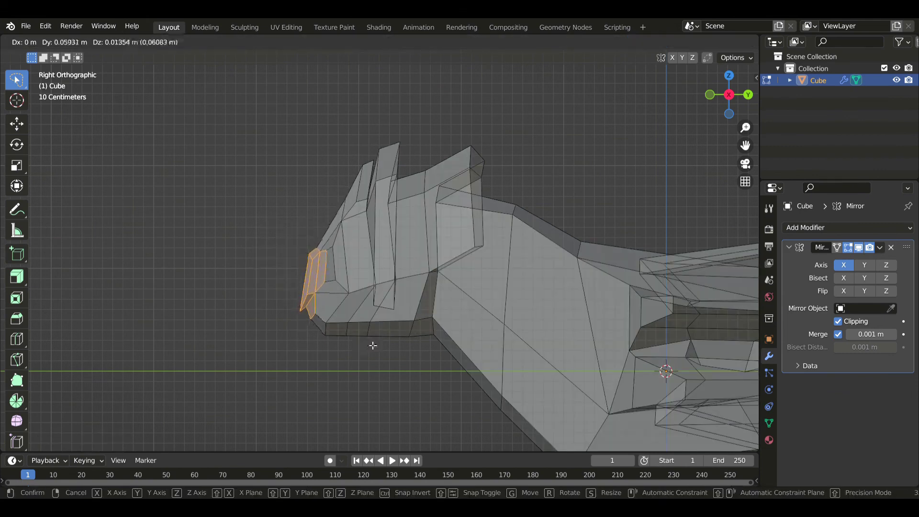
{"action": "left_click", "coordinate": [378, 345]}
{"action": "key", "text": "g"}
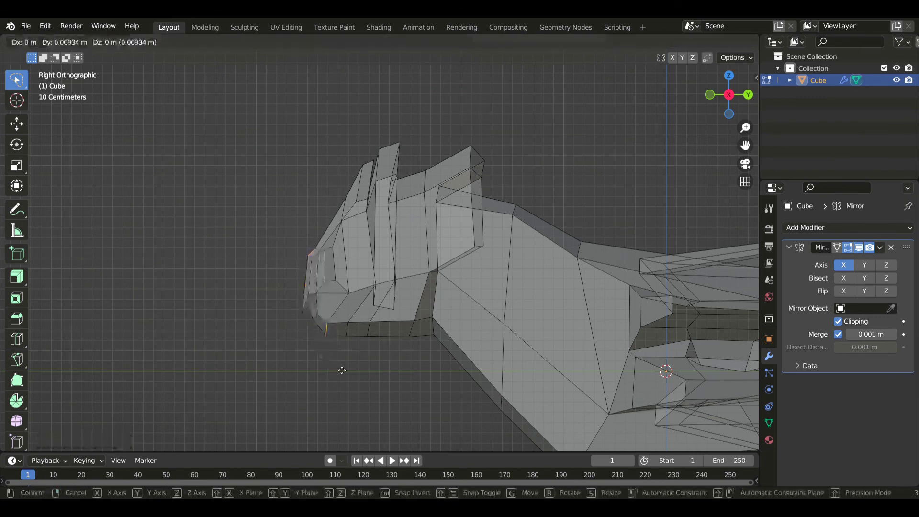
{"action": "left_click", "coordinate": [347, 331]}
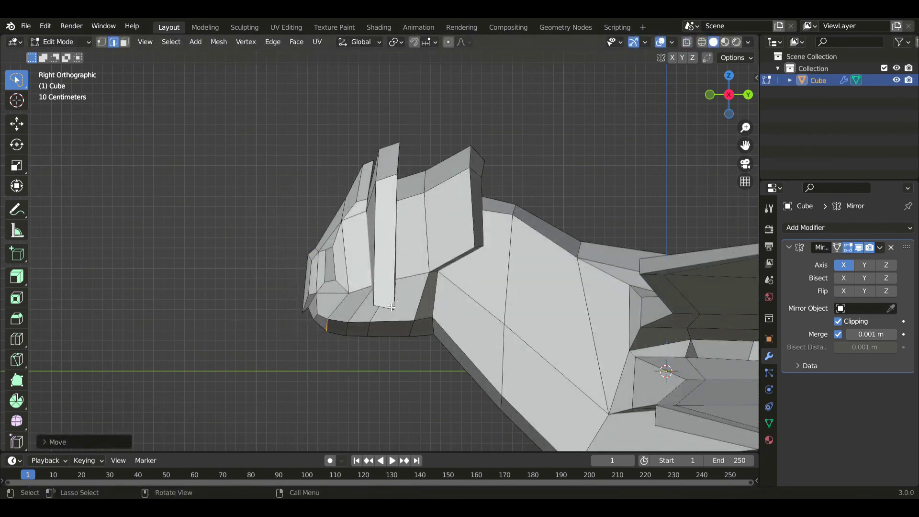
Move the rear faces of the back crest forward and slightly upward in the side view.
{"action": "middle_click_drag", "start_coordinate": [453, 272], "coordinate": [416, 245], "text": "shift"}
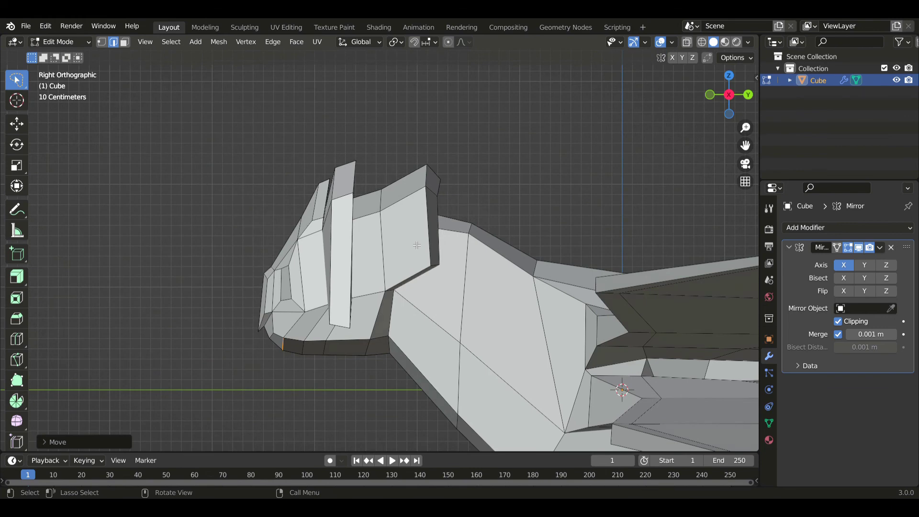
{"action": "key", "text": "3"}
{"action": "key", "text": "g"}
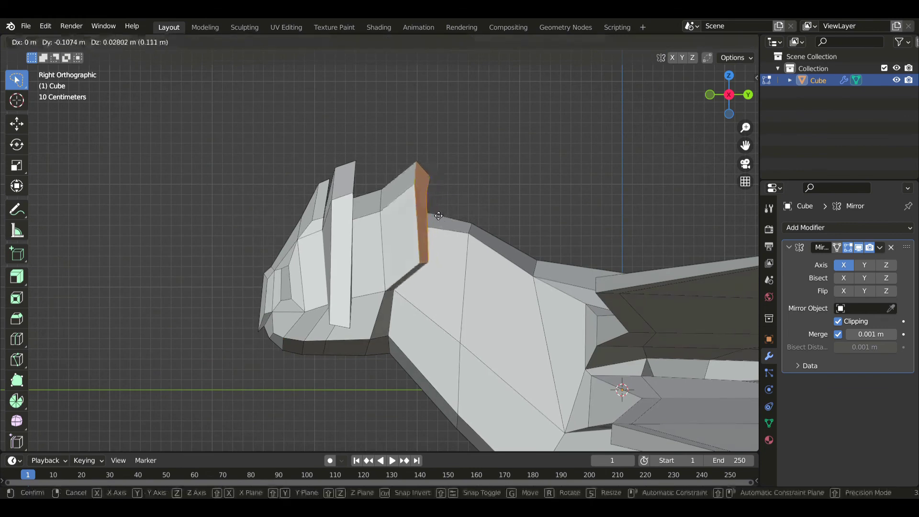
{"action": "left_click", "coordinate": [434, 215]}
Extrude the side and top faces between the side plate and the back crest, then narrow them along Y.
{"action": "left_click", "coordinate": [364, 240]}
{"action": "left_click", "coordinate": [357, 203], "text": "shift"}
{"action": "key", "text": "e"}
{"action": "left_click", "coordinate": [406, 247]}
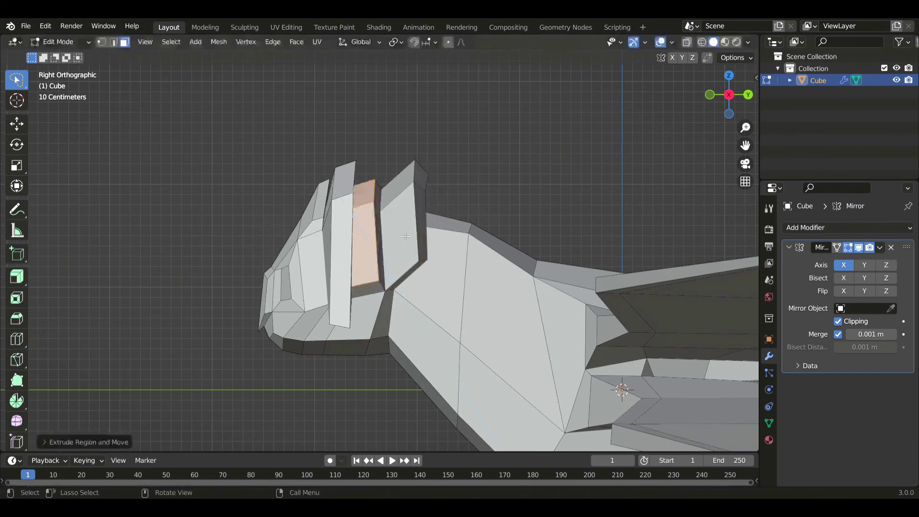
{"action": "key", "text": "s"}
{"action": "key", "text": "y"}
{"action": "left_click", "coordinate": [434, 235]}
Rotate the newly extruded middle plate in the side view until it stands nearly upright.
{"action": "key", "text": "r"}
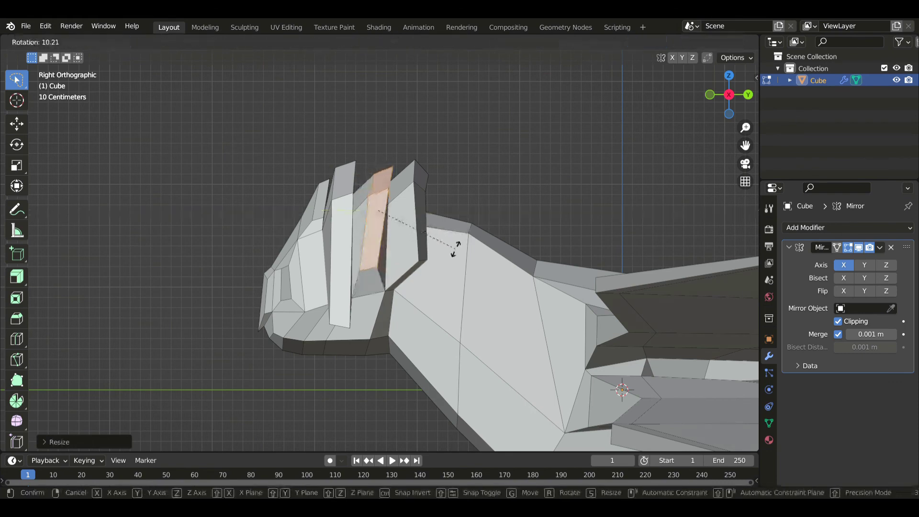
{"action": "left_click", "coordinate": [457, 253]}
{"action": "key", "text": "g"}
{"action": "right_click", "coordinate": [480, 268]}
{"action": "key", "text": "r"}
{"action": "left_click", "coordinate": [469, 245]}
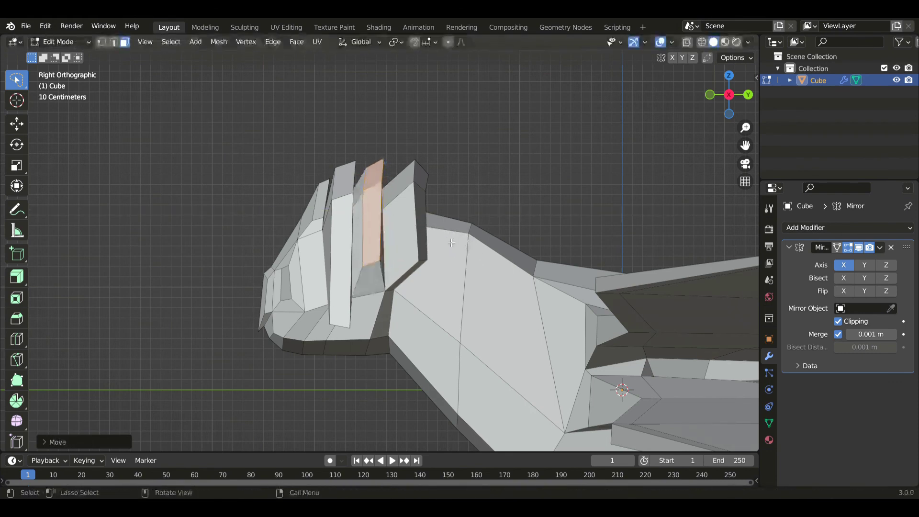
Lower the middle plate's bottom edge by about 0.79 m and rotate it slightly.
{"action": "key", "text": "g"}
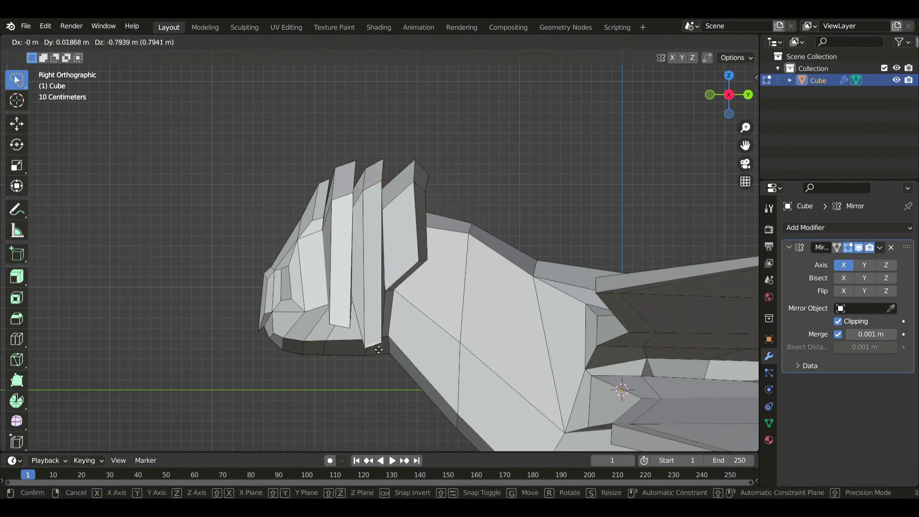
{"action": "left_click", "coordinate": [379, 350]}
{"action": "key", "text": "r"}
{"action": "left_click", "coordinate": [408, 346]}
Raise the front side plate's bottom edge to shorten the plate, and rotate the edge level.
{"action": "left_click", "coordinate": [340, 326]}
{"action": "key", "text": "g"}
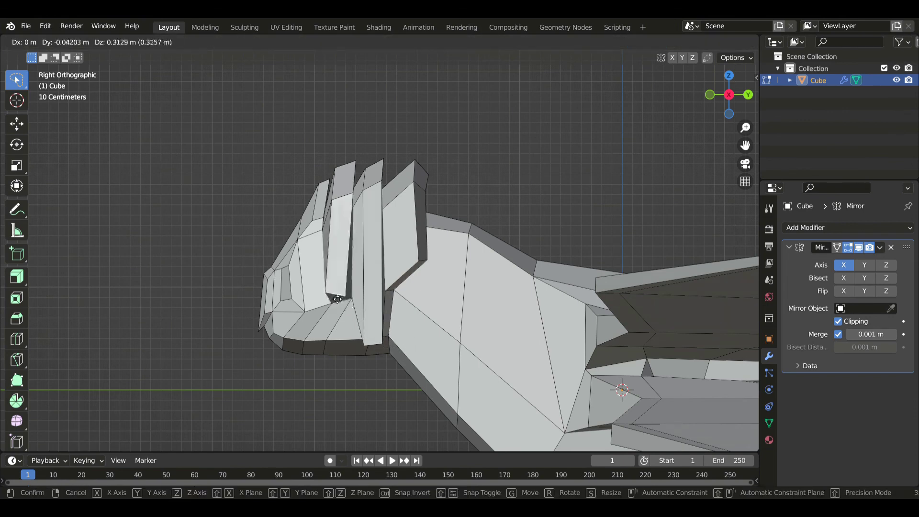
{"action": "left_click", "coordinate": [339, 302]}
{"action": "key", "text": "r"}
{"action": "left_click", "coordinate": [387, 329]}
Move the middle plate's bottom edge slightly forward and rotate it level.
{"action": "left_click", "coordinate": [386, 346]}
{"action": "key", "text": "g"}
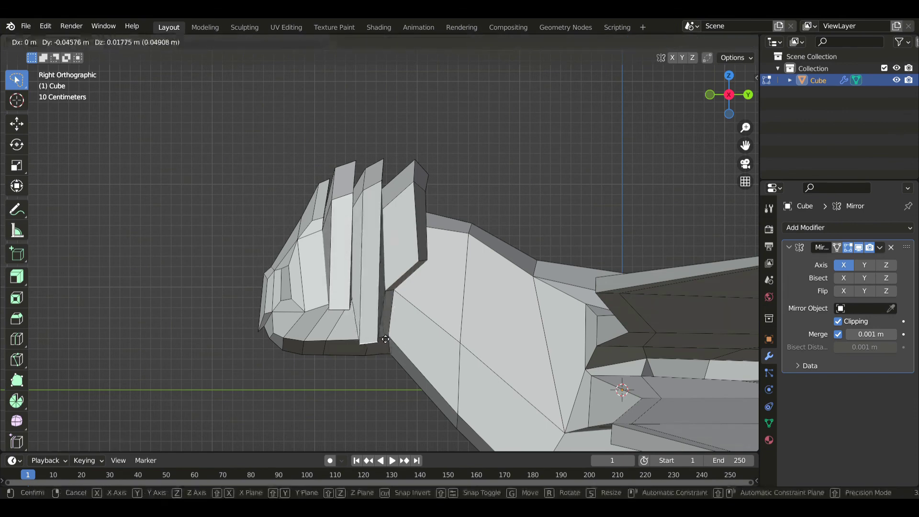
{"action": "left_click", "coordinate": [382, 339]}
{"action": "key", "text": "r"}
{"action": "left_click", "coordinate": [408, 328]}
Move the middle plate's top face slightly forward, then shift the back crest's rear faces forward and down.
{"action": "key", "text": "3"}
{"action": "left_click", "coordinate": [380, 175]}
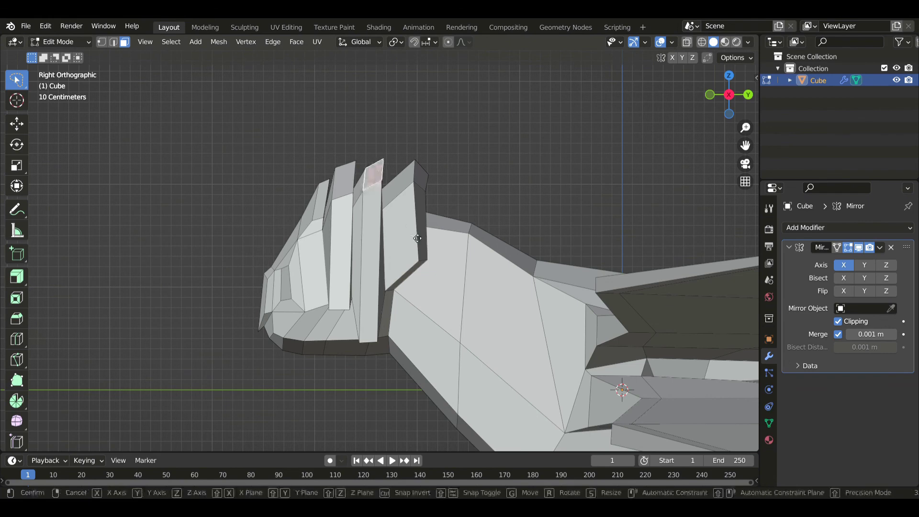
{"action": "key", "text": "g"}
{"action": "left_click", "coordinate": [405, 223]}
{"action": "left_click", "coordinate": [423, 178]}
{"action": "key", "text": "g"}
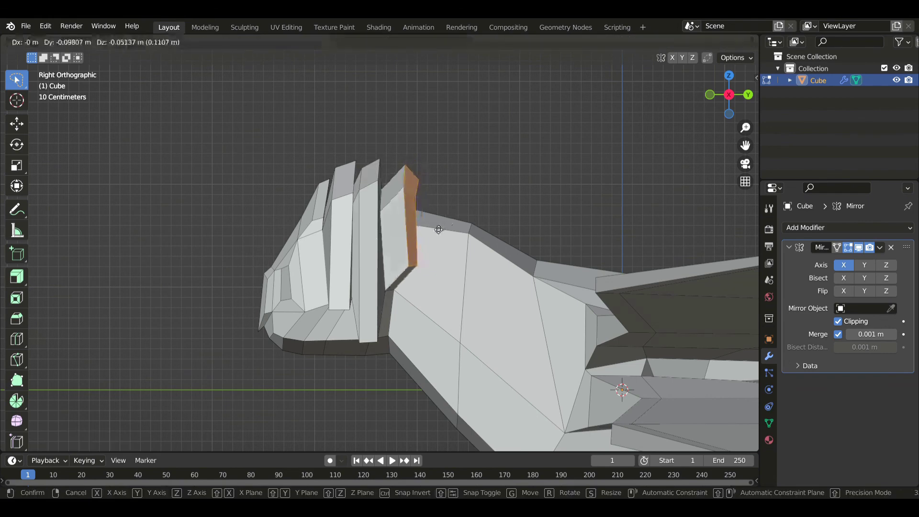
{"action": "left_click", "coordinate": [417, 201]}
Delete the selected faces at the rear of the jaw around the plates.
{"action": "middle_click_drag", "start_coordinate": [417, 201], "coordinate": [439, 203]}
{"action": "left_click", "coordinate": [451, 187], "text": "shift"}
{"action": "key", "text": "x"}
{"action": "left_click", "coordinate": [449, 251]}
Reposition the vertices along the opened lower rear edge of the jaw in the side view.
{"action": "middle_click_drag", "start_coordinate": [449, 250], "coordinate": [445, 307]}
{"action": "key", "text": "KP_3"}
{"action": "key", "text": "g"}
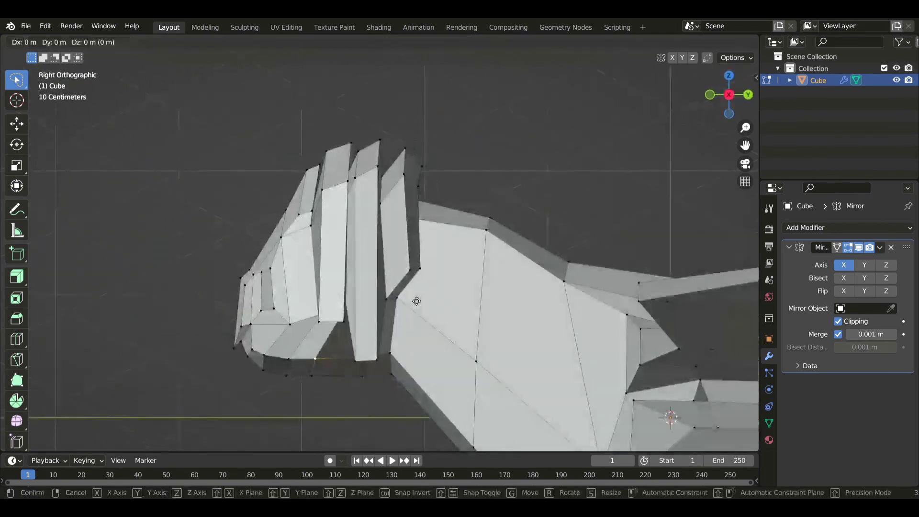
{"action": "key", "text": "g"}
{"action": "left_click", "coordinate": [437, 311]}
In the front view, move the middle plate's lower end about 0.33 m outward and 0.23 m down, and the front plate's lower end inward and up.
{"action": "middle_click_drag", "start_coordinate": [437, 312], "coordinate": [406, 229]}
{"action": "key", "text": "KP_1"}
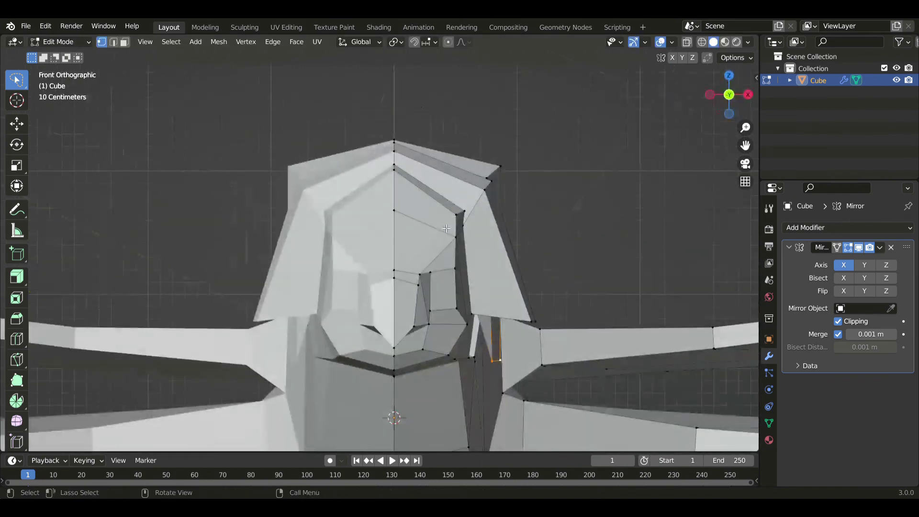
{"action": "key", "text": "g"}
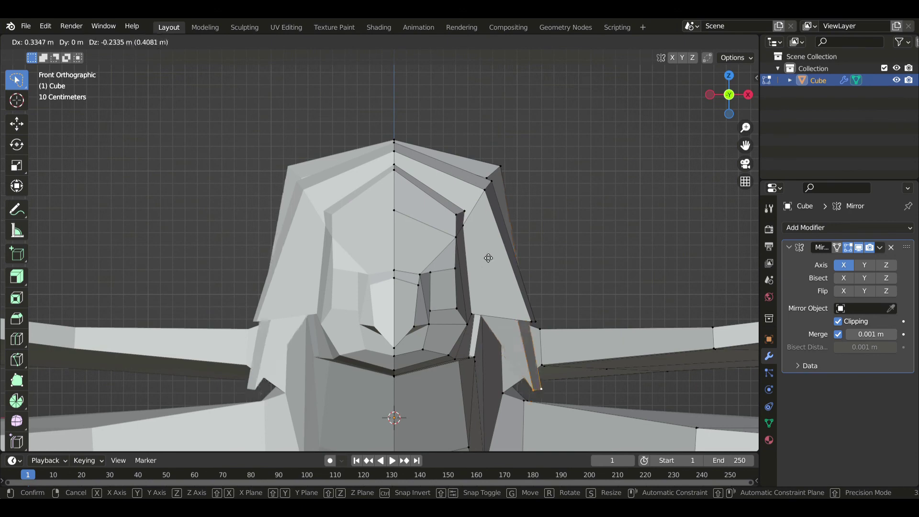
{"action": "left_click", "coordinate": [489, 257]}
{"action": "key", "text": "g"}
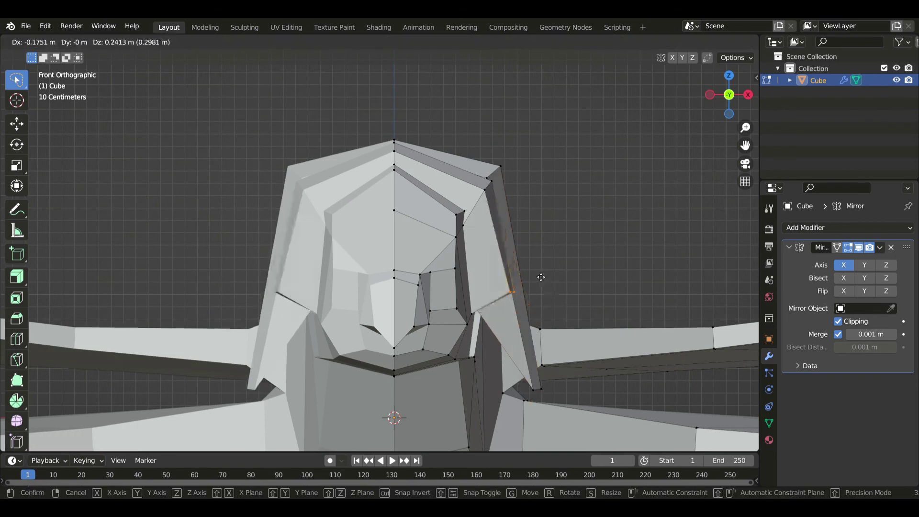
{"action": "left_click", "coordinate": [539, 275]}
Fill faces between the middle plate's lower end and the rear of the jaw to close the gap underneath.
{"action": "key", "text": "KP_3"}
{"action": "middle_click_drag", "start_coordinate": [416, 346], "coordinate": [542, 186], "text": "shift"}
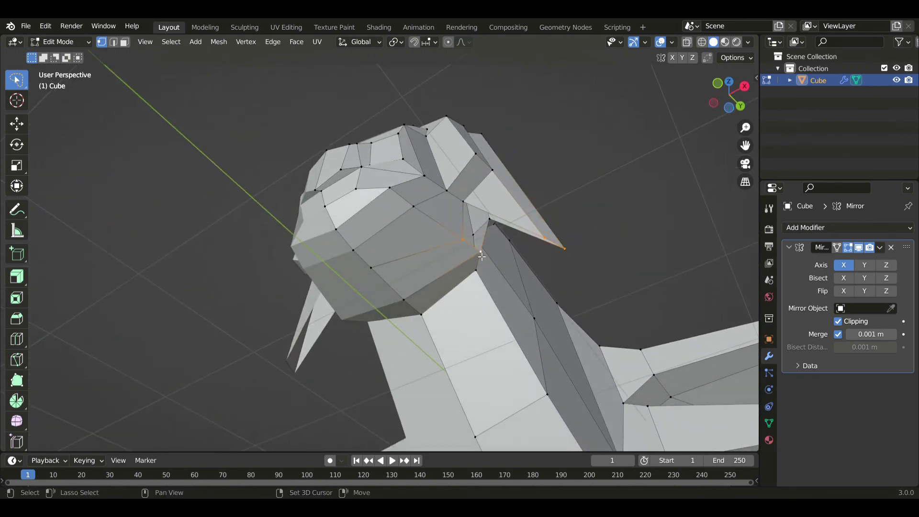
{"action": "key", "text": "f"}
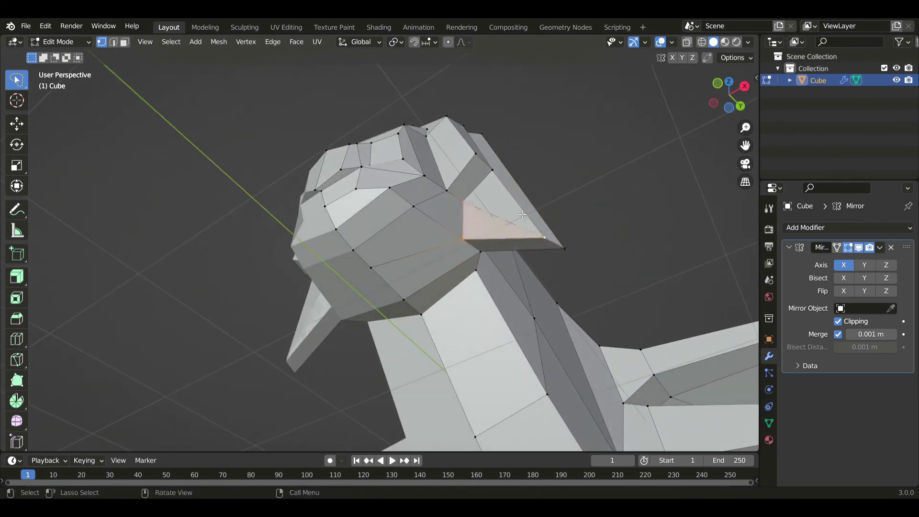
{"action": "middle_click_drag", "start_coordinate": [548, 234], "coordinate": [351, 296]}
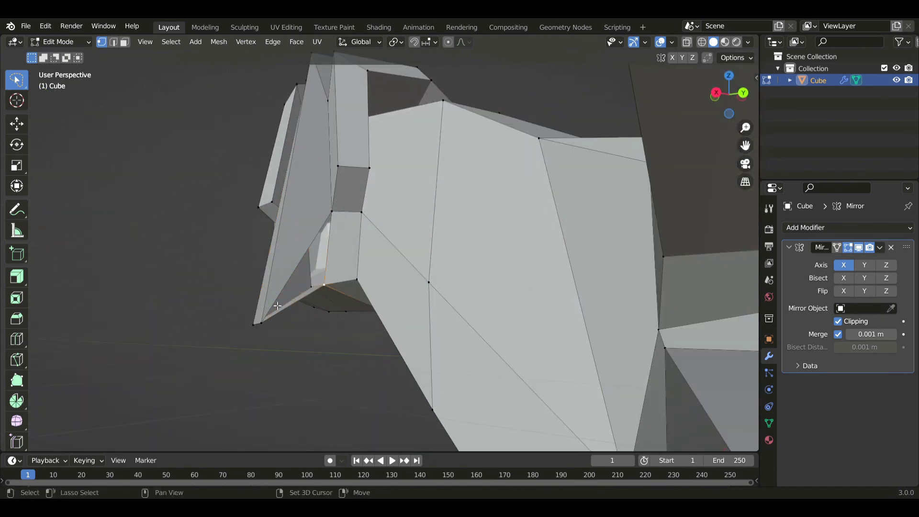
In the front view, extrude the narrow face on the side of the head outward to begin a horn.
{"action": "middle_click_drag", "start_coordinate": [264, 326], "coordinate": [536, 300]}
{"action": "key", "text": "Tab"}
{"action": "scroll", "coordinate": [467, 259], "scroll_direction": "down", "scroll_amount": 4}
{"action": "key", "text": "Tab"}
{"action": "key", "text": "KP_1"}
{"action": "scroll", "coordinate": [463, 217], "scroll_direction": "up", "scroll_amount": 2}
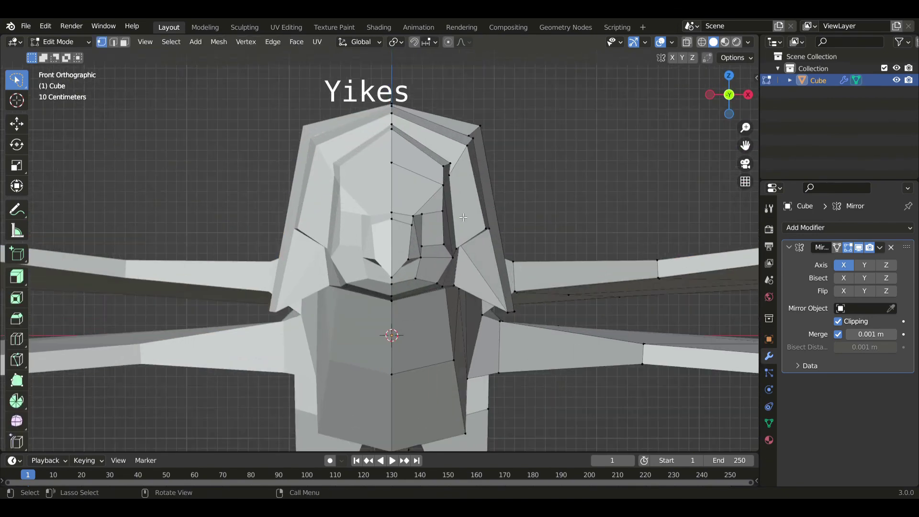
{"action": "middle_click_drag", "start_coordinate": [446, 177], "coordinate": [379, 164]}
{"action": "left_click", "coordinate": [421, 188]}
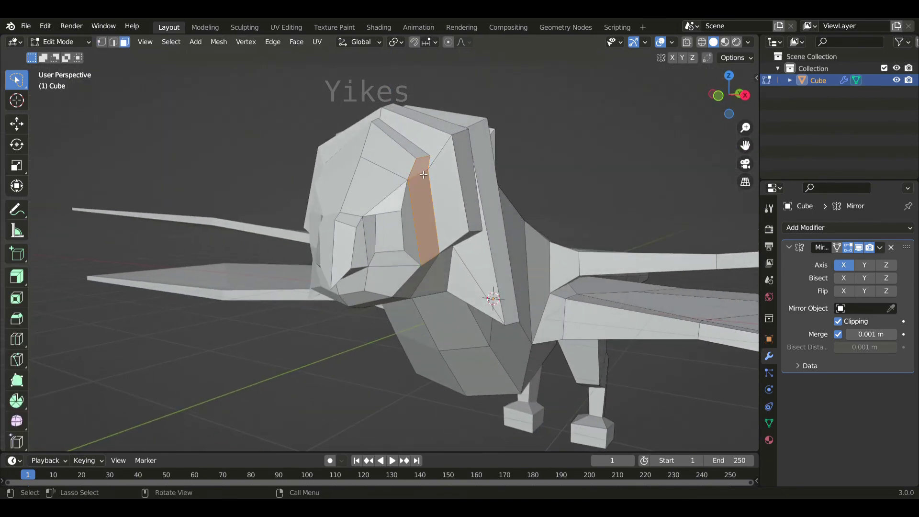
{"action": "key", "text": "KP_1"}
{"action": "key", "text": "e"}
{"action": "left_click", "coordinate": [498, 211]}
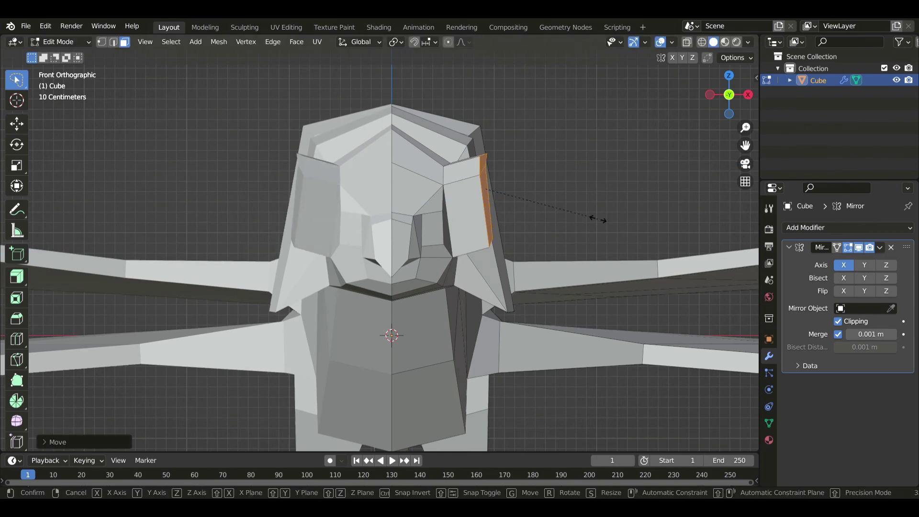
Shorten the extruded horn face along Z and move it up toward the brow.
{"action": "key", "text": "s"}
{"action": "key", "text": "z"}
{"action": "left_click", "coordinate": [533, 219]}
{"action": "key", "text": "g"}
{"action": "left_click", "coordinate": [539, 216]}
Extrude the horn face outward about 0.41 m, shrink it, and move the new end about 0.18 m further out.
{"action": "key", "text": "e"}
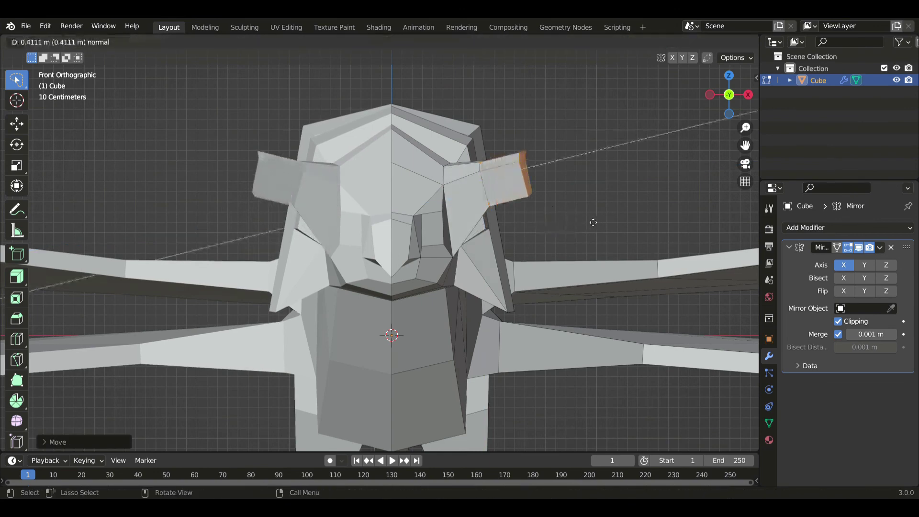
{"action": "left_click", "coordinate": [596, 222]}
{"action": "key", "text": "s"}
{"action": "left_click", "coordinate": [570, 215]}
{"action": "key", "text": "g"}
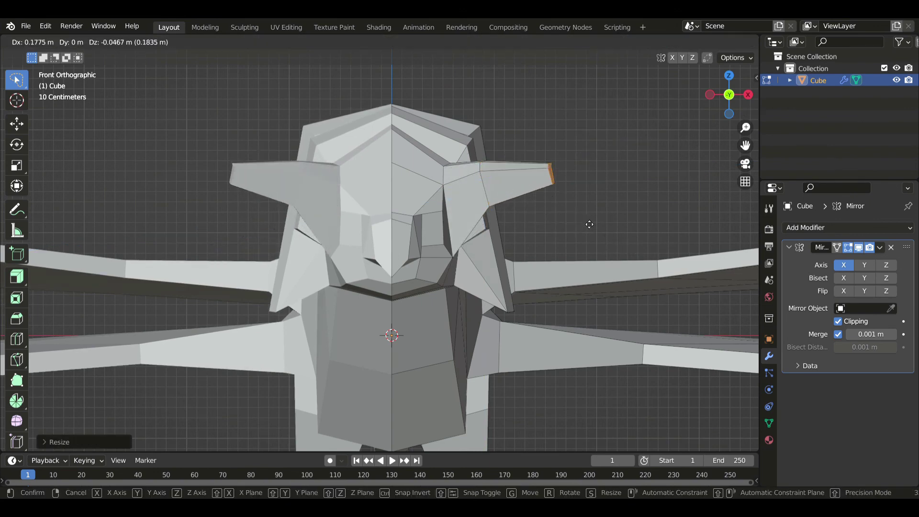
{"action": "left_click", "coordinate": [590, 224]}
Rotate the outer horn segment about 15° upward, and reposition its tip face further outward.
{"action": "key", "text": "alt+z"}
{"action": "key", "text": "alt+z"}
{"action": "key", "text": "r"}
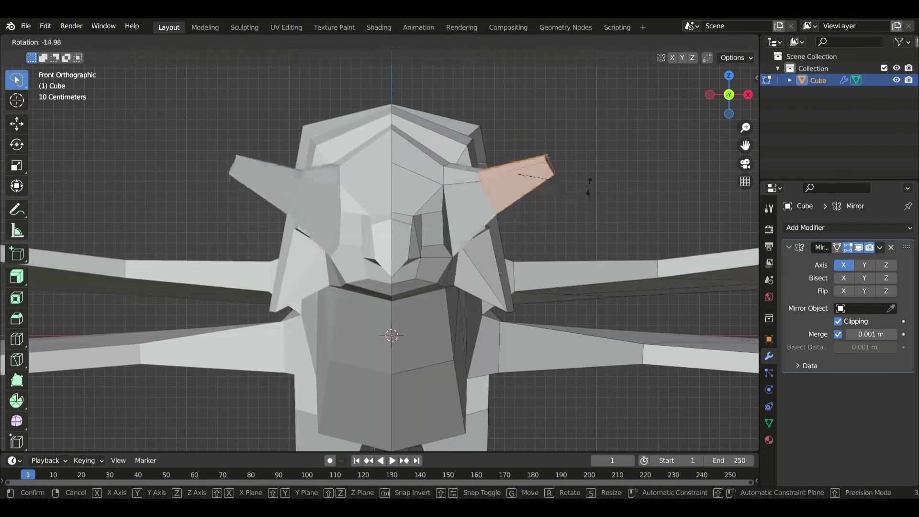
{"action": "left_click", "coordinate": [589, 194]}
{"action": "key", "text": "alt+z"}
{"action": "left_click_drag", "start_coordinate": [561, 204], "coordinate": [554, 120]}
{"action": "key", "text": "alt+z"}
{"action": "key", "text": "g"}
{"action": "left_click", "coordinate": [616, 220]}
In the top view, move the outer horn segment backward, rotate it, and reposition its tip.
{"action": "key", "text": "KP_7"}
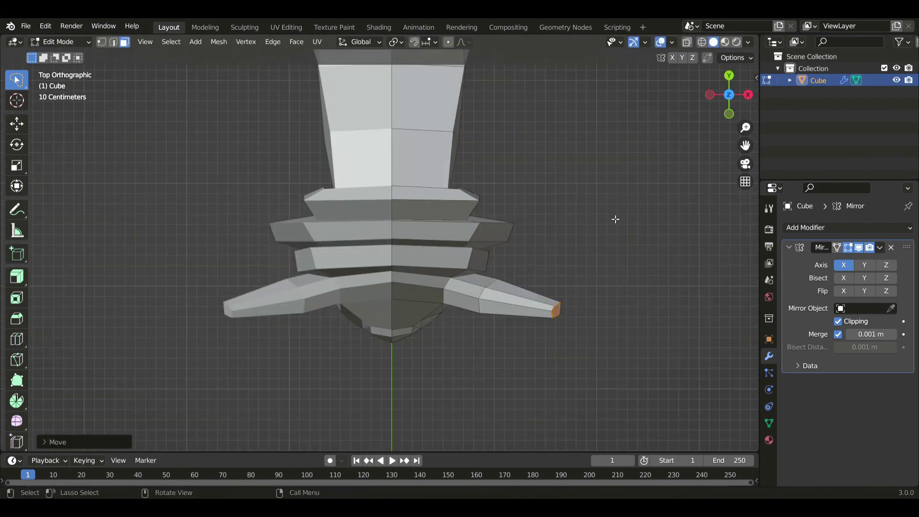
{"action": "key", "text": "alt+z"}
{"action": "mouse_move", "coordinate": [511, 351]}
{"action": "left_mouse_down"}
{"action": "mouse_move", "coordinate": [612, 275]}
{"action": "mouse_move", "coordinate": [615, 309]}
{"action": "mouse_move", "coordinate": [581, 248]}
{"action": "left_mouse_up"}
{"action": "key", "text": "g"}
{"action": "left_click", "coordinate": [616, 327]}
{"action": "key", "text": "r"}
{"action": "left_click", "coordinate": [602, 300]}
{"action": "key", "text": "g"}
{"action": "left_click", "coordinate": [595, 260]}
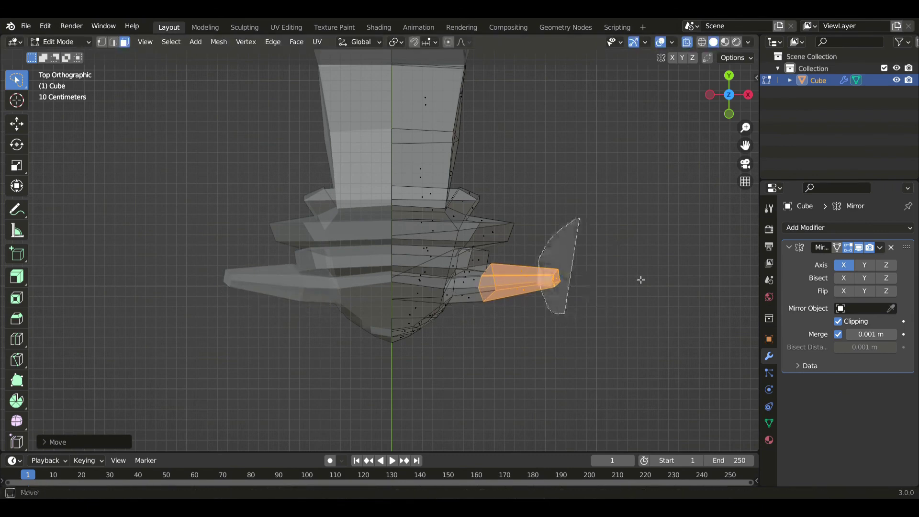
{"action": "key", "text": "g"}
{"action": "left_click", "coordinate": [644, 299]}
Raise the horn's tip face slightly in the side view and enlarge it slightly in the front view.
{"action": "key", "text": "KP_3"}
{"action": "key", "text": "alt+z"}
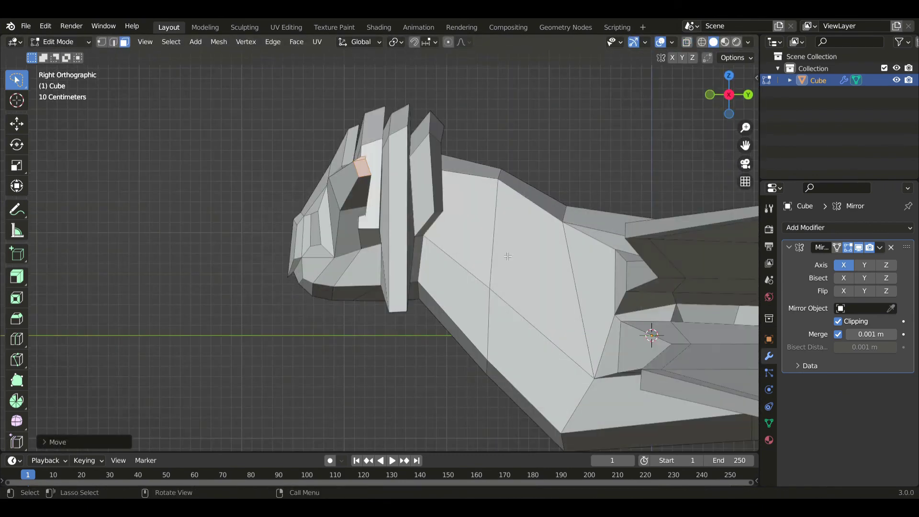
{"action": "key", "text": "g"}
{"action": "left_click", "coordinate": [507, 247]}
{"action": "key", "text": "KP_1"}
{"action": "key", "text": "s"}
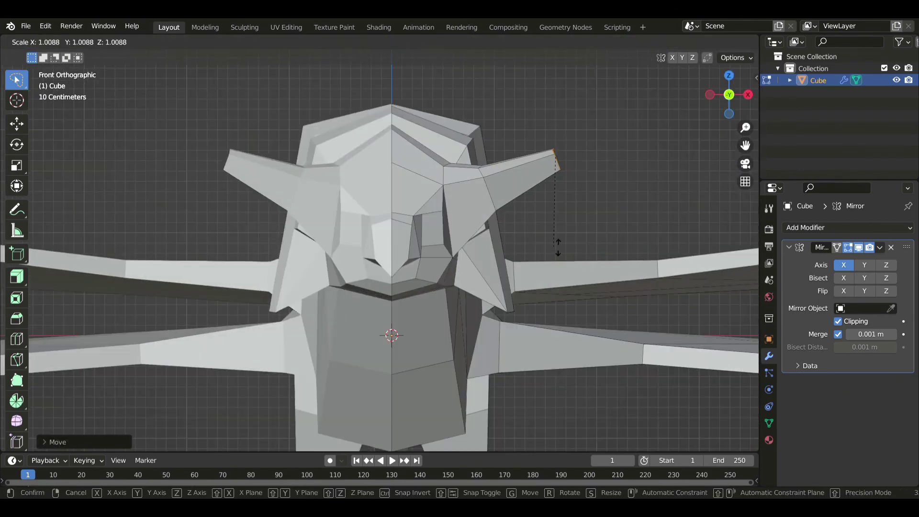
{"action": "left_click", "coordinate": [555, 249]}
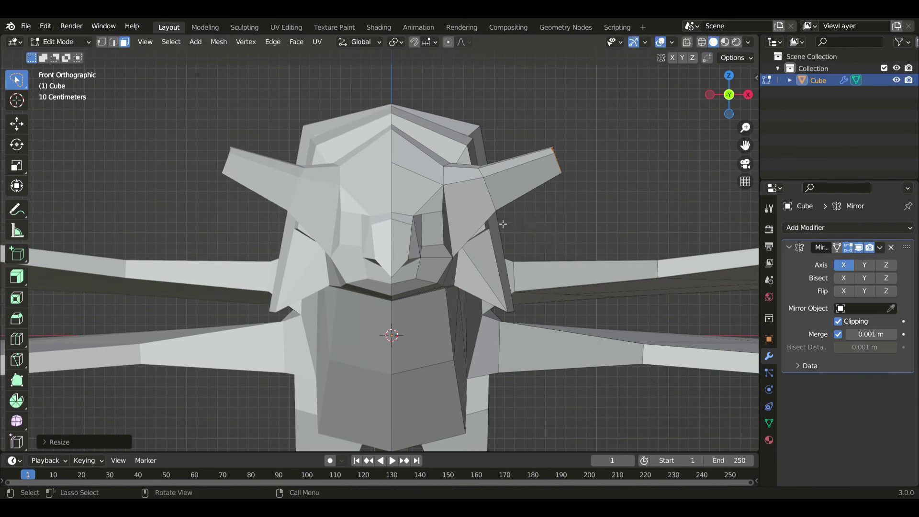
Scale the edge loop around the horn's bend near the head.
{"action": "key", "text": "2"}
{"action": "left_click", "coordinate": [490, 194], "text": "alt"}
{"action": "key", "text": "s"}
{"action": "left_click", "coordinate": [566, 237]}
Extrude another segment from the horn's tip face and move its end outward.
{"action": "key", "text": "3"}
{"action": "key", "text": "alt+z"}
{"action": "mouse_move", "coordinate": [554, 197]}
{"action": "left_mouse_down"}
{"action": "mouse_move", "coordinate": [541, 144]}
{"action": "mouse_move", "coordinate": [583, 196]}
{"action": "left_mouse_up"}
{"action": "key", "text": "alt+z"}
{"action": "key", "text": "e"}
{"action": "left_click", "coordinate": [632, 210]}
{"action": "key", "text": "g"}
{"action": "left_click", "coordinate": [656, 219]}
Shrink the new horn end to a narrow point and move it slightly downward in the front view.
{"action": "key", "text": "s"}
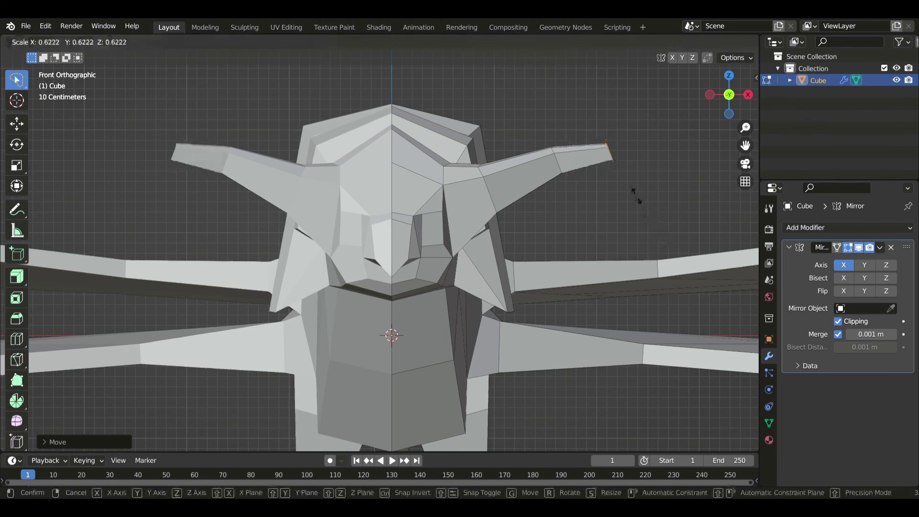
{"action": "left_click", "coordinate": [635, 193]}
{"action": "key", "text": "r"}
{"action": "left_click", "coordinate": [628, 221]}
{"action": "key", "text": "g"}
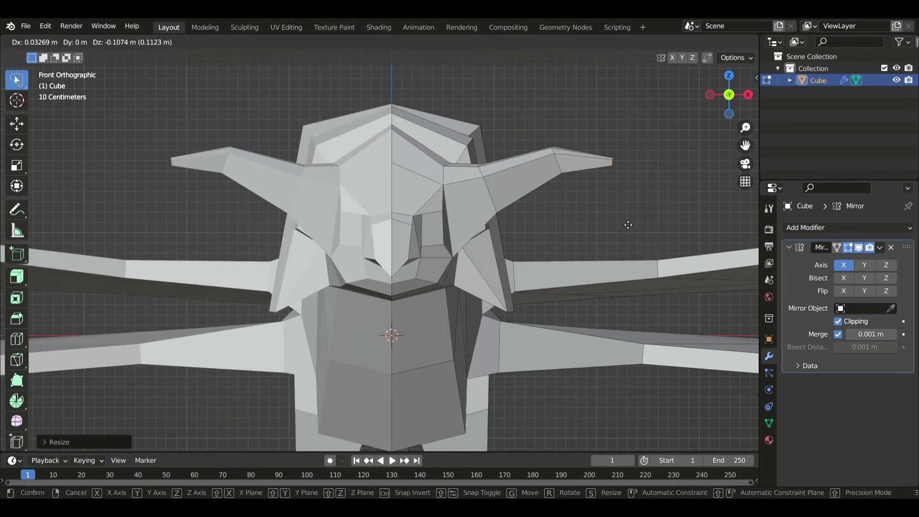
{"action": "left_click", "coordinate": [625, 219]}
In the top view, move the pointed horn tip about 0.19 m backward along Y.
{"action": "key", "text": "KP_7"}
{"action": "key", "text": "g"}
{"action": "key", "text": "y"}
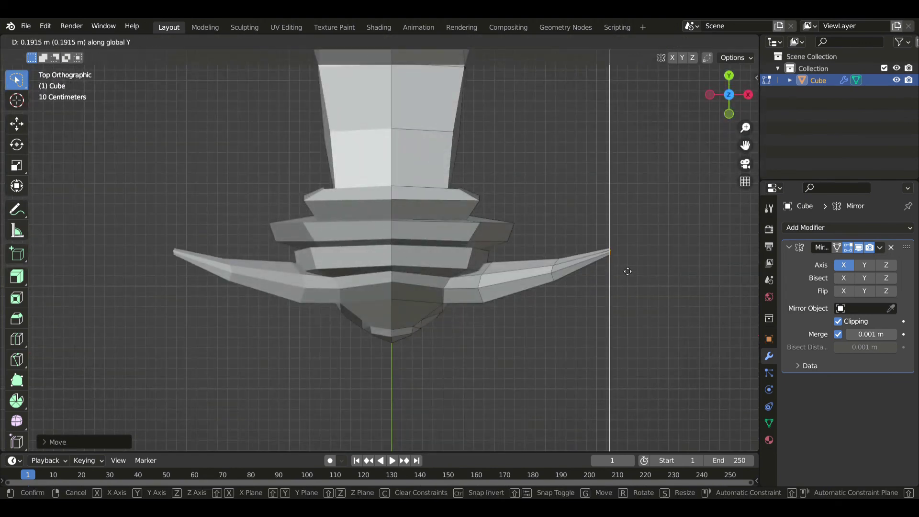
{"action": "left_click", "coordinate": [626, 271]}
In the side view, narrow the side face of the plate behind the horn along Y and move it about 0.03 m backward.
{"action": "key", "text": "KP_3"}
{"action": "key", "text": "Tab"}
{"action": "scroll", "coordinate": [397, 273], "scroll_direction": "up", "scroll_amount": 2}
{"action": "middle_click_drag", "start_coordinate": [397, 273], "coordinate": [454, 275]}
{"action": "key", "text": "KP_3"}
{"action": "key", "text": "Tab"}
{"action": "left_click", "coordinate": [370, 202]}
{"action": "key", "text": "s"}
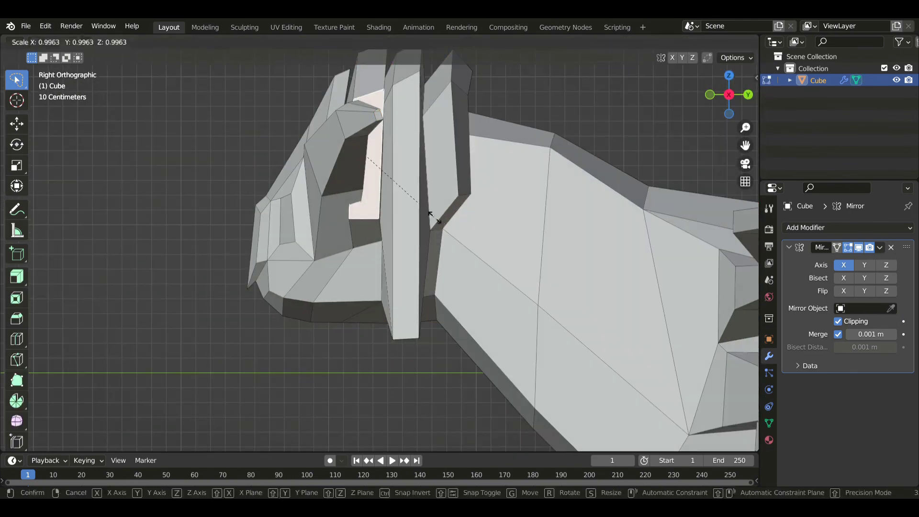
{"action": "right_click", "coordinate": [447, 224]}
{"action": "key", "text": "s"}
{"action": "key", "text": "y"}
{"action": "left_click", "coordinate": [450, 223]}
{"action": "key", "text": "g"}
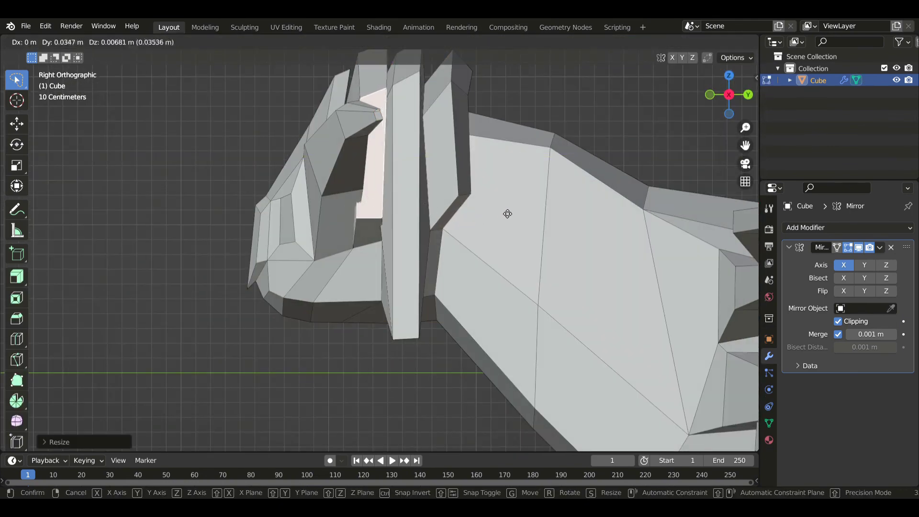
{"action": "left_click", "coordinate": [506, 212]}
Move the same plate's front edge and its upper front vertex backward in the side view.
{"action": "key", "text": "2"}
{"action": "left_click", "coordinate": [360, 208]}
{"action": "key", "text": "g"}
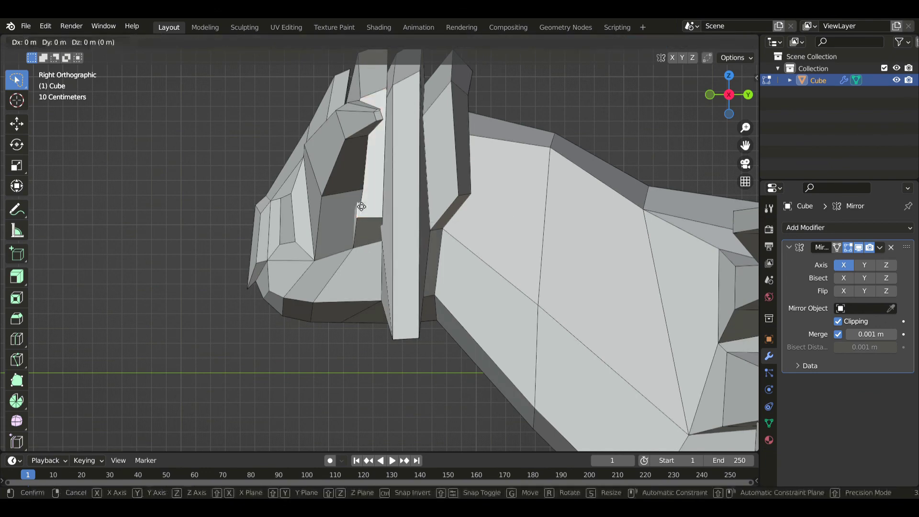
{"action": "left_click", "coordinate": [422, 198]}
{"action": "middle_click_drag", "start_coordinate": [364, 62], "coordinate": [367, 120], "text": "shift"}
{"action": "key", "text": "1"}
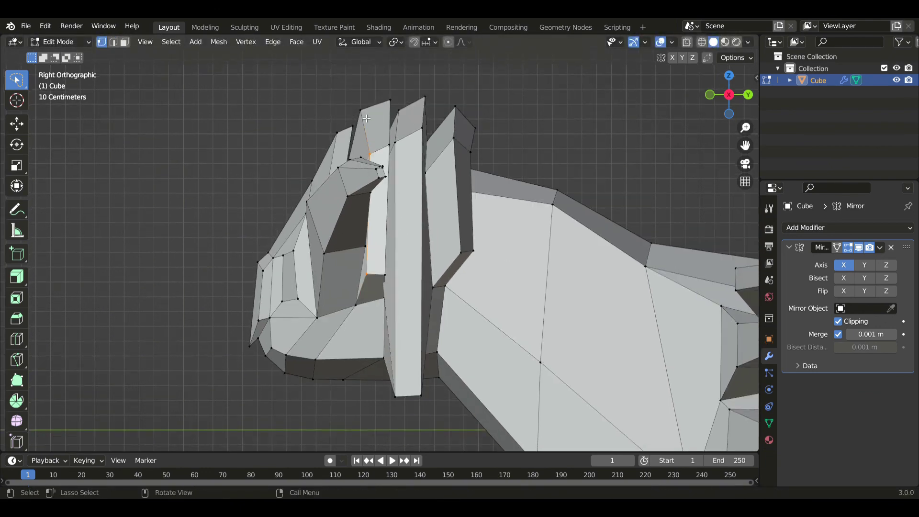
{"action": "left_click", "coordinate": [364, 117]}
{"action": "key", "text": "g"}
{"action": "left_click", "coordinate": [512, 128]}
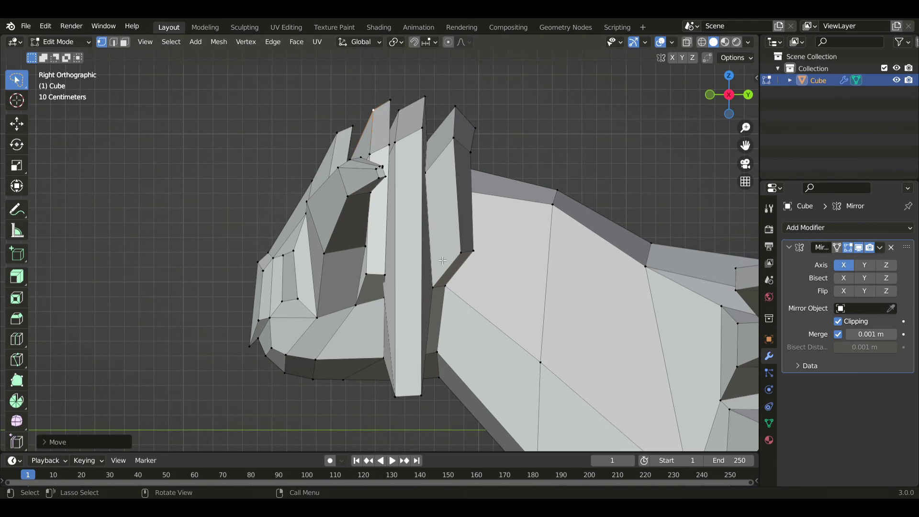
Reposition the two vertices at the plate's lower end, where it meets the rear of the jaw.
{"action": "left_click", "coordinate": [391, 278]}
{"action": "key", "text": "g"}
{"action": "left_click", "coordinate": [415, 286]}
{"action": "left_click", "coordinate": [384, 302]}
{"action": "key", "text": "g"}
{"action": "left_click", "coordinate": [375, 303]}
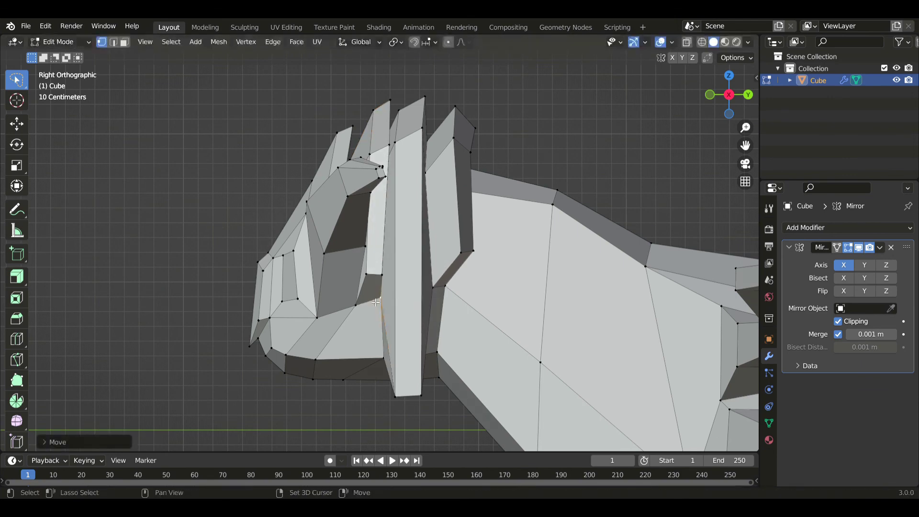
In the side view, move the forehead vertex about 0.2 m forward and 0.23 m down.
{"action": "scroll", "coordinate": [376, 302], "scroll_direction": "down", "scroll_amount": 3}
{"action": "middle_click_drag", "start_coordinate": [405, 305], "coordinate": [470, 303]}
{"action": "key", "text": "KP_1"}
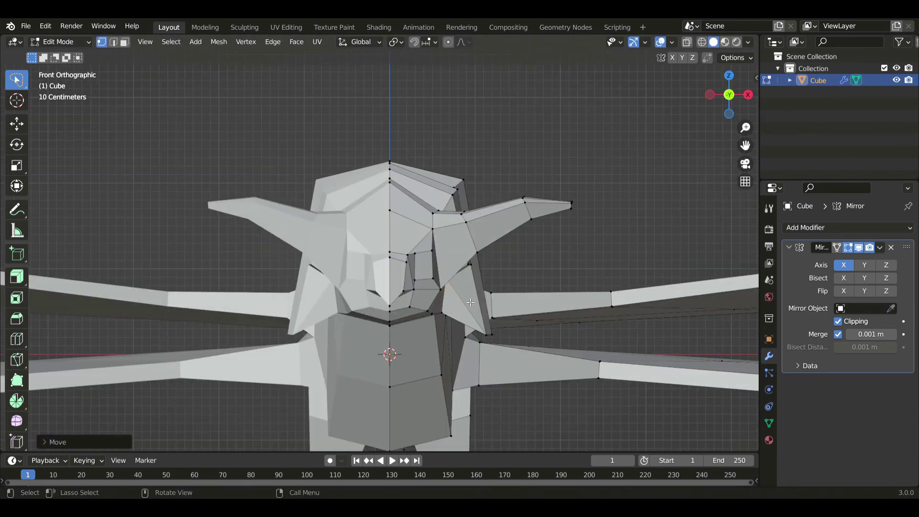
{"action": "scroll", "coordinate": [470, 302], "scroll_direction": "up", "scroll_amount": 2}
{"action": "key", "text": "KP_3"}
{"action": "middle_click_drag", "start_coordinate": [346, 233], "coordinate": [387, 219], "text": "shift"}
{"action": "scroll", "coordinate": [387, 219], "scroll_direction": "up", "scroll_amount": 1}
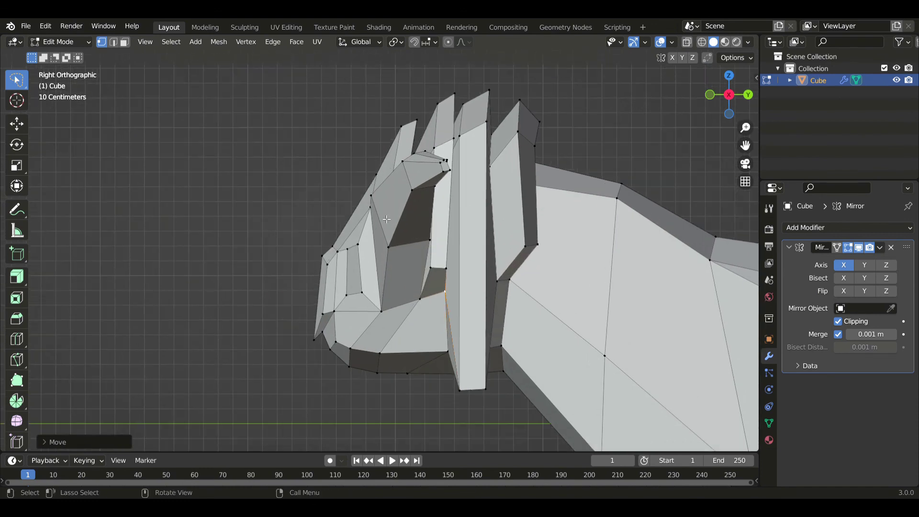
{"action": "left_click", "coordinate": [370, 186]}
{"action": "key", "text": "g"}
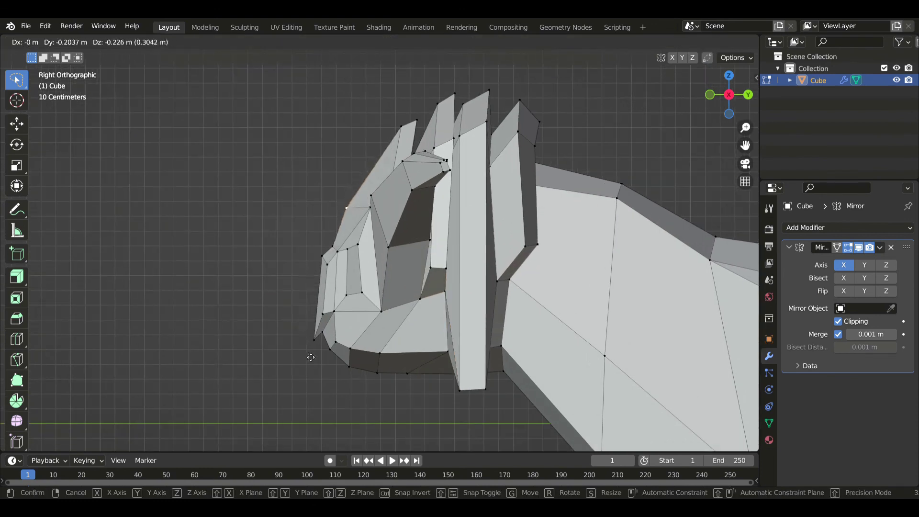
{"action": "left_click", "coordinate": [310, 357]}
Select the vertices along the front underside of the jaw and move them slightly upward.
{"action": "scroll", "coordinate": [370, 284], "scroll_direction": "down", "scroll_amount": 2}
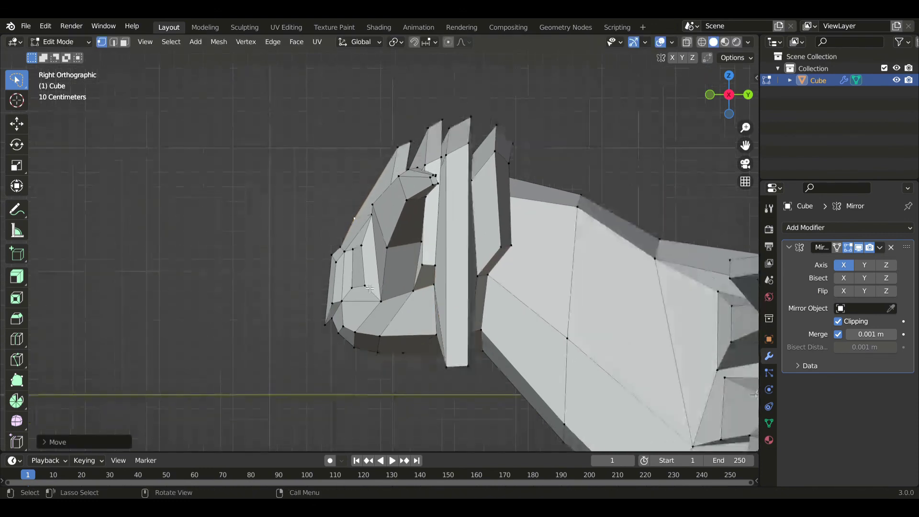
{"action": "middle_click_drag", "start_coordinate": [425, 340], "coordinate": [413, 305], "text": "shift"}
{"action": "left_click_drag", "start_coordinate": [387, 275], "coordinate": [352, 278]}
{"action": "left_click_drag", "start_coordinate": [349, 332], "coordinate": [372, 335]}
{"action": "key", "text": "g"}
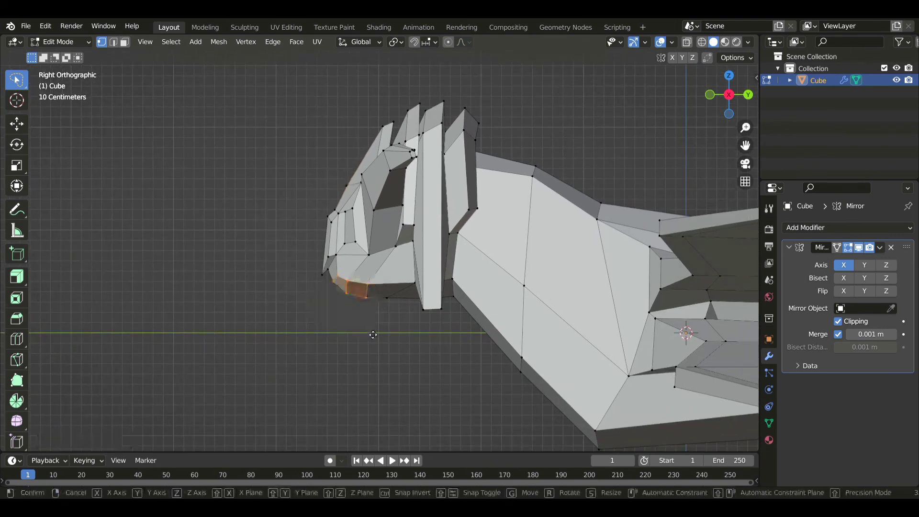
{"action": "left_click", "coordinate": [375, 331]}
Adjust the positions of the vertices along the rear underside of the jaw.
{"action": "left_click", "coordinate": [396, 302]}
{"action": "left_click", "coordinate": [416, 287], "text": "shift"}
{"action": "key", "text": "g"}
{"action": "left_click", "coordinate": [446, 325]}
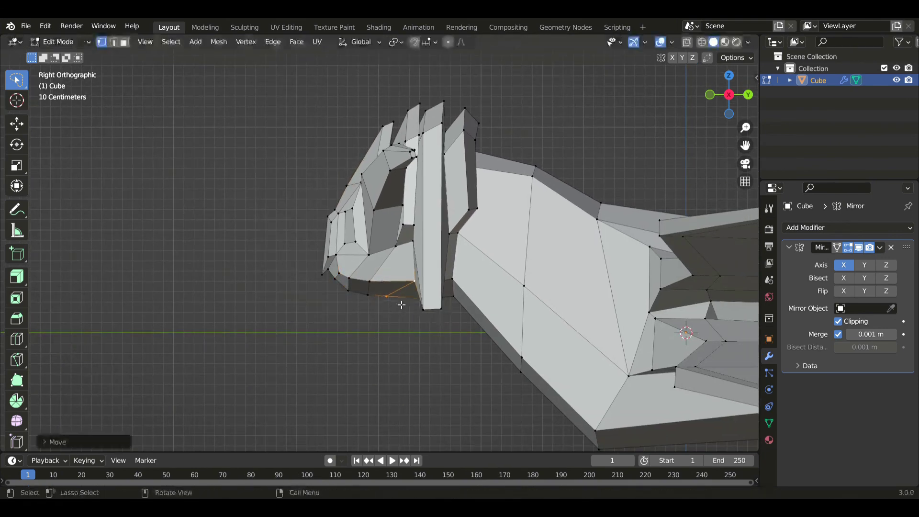
{"action": "key", "text": "g"}
{"action": "left_click", "coordinate": [566, 338]}
Select the entire head through the mesh in the side view and move it slightly up and backward.
{"action": "scroll", "coordinate": [508, 280], "scroll_direction": "down", "scroll_amount": 2}
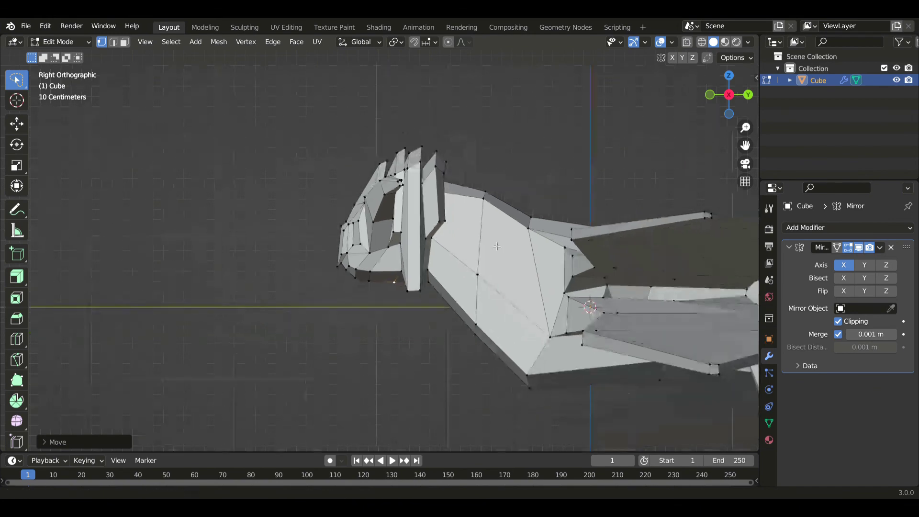
{"action": "middle_click_drag", "start_coordinate": [517, 247], "coordinate": [384, 232], "text": "shift"}
{"action": "scroll", "coordinate": [383, 232], "scroll_direction": "down", "scroll_amount": 3}
{"action": "middle_click_drag", "start_coordinate": [557, 264], "coordinate": [340, 207], "text": "shift"}
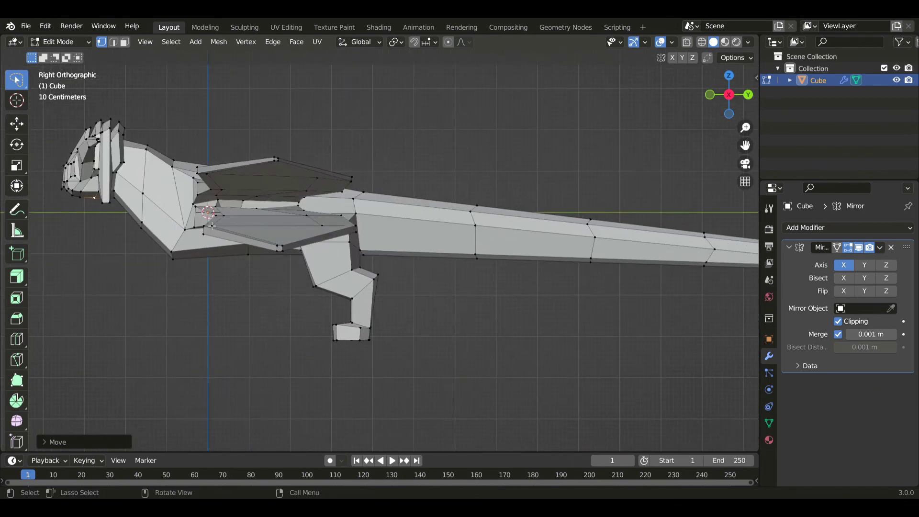
{"action": "middle_click_drag", "start_coordinate": [211, 225], "coordinate": [410, 274], "text": "shift"}
{"action": "scroll", "coordinate": [410, 275], "scroll_direction": "up", "scroll_amount": 1}
{"action": "key", "text": "alt+z"}
{"action": "mouse_move", "coordinate": [326, 205]}
{"action": "left_mouse_down"}
{"action": "mouse_move", "coordinate": [323, 194]}
{"action": "mouse_move", "coordinate": [276, 336]}
{"action": "mouse_move", "coordinate": [320, 340]}
{"action": "left_mouse_up"}
{"action": "key", "text": "g"}
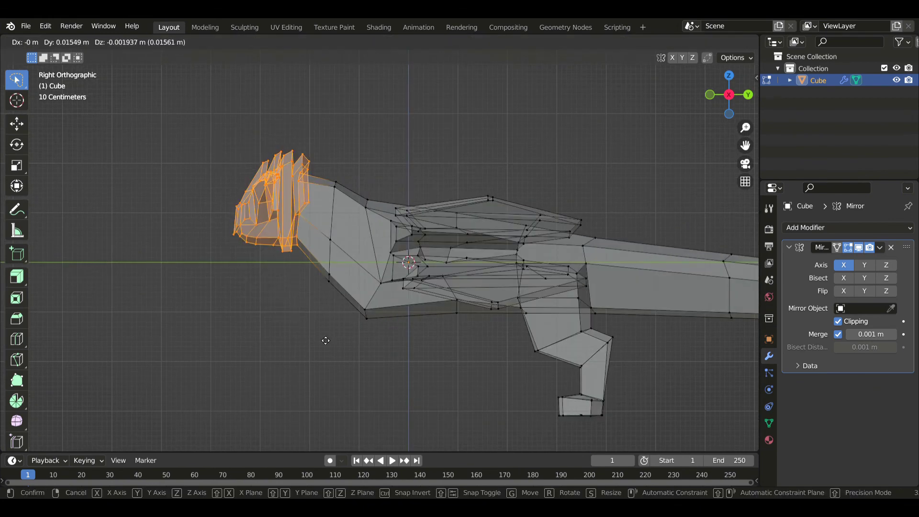
{"action": "left_click", "coordinate": [327, 318]}
Select the vertex ring around the middle of the neck, and rotate, move and scale it in the side view.
{"action": "key", "text": "r"}
{"action": "left_click_drag", "start_coordinate": [344, 164], "coordinate": [407, 220]}
{"action": "left_click", "coordinate": [408, 213]}
{"action": "key", "text": "g"}
{"action": "left_click", "coordinate": [446, 245]}
{"action": "key", "text": "s"}
{"action": "left_click", "coordinate": [425, 280]}
{"action": "key", "text": "g"}
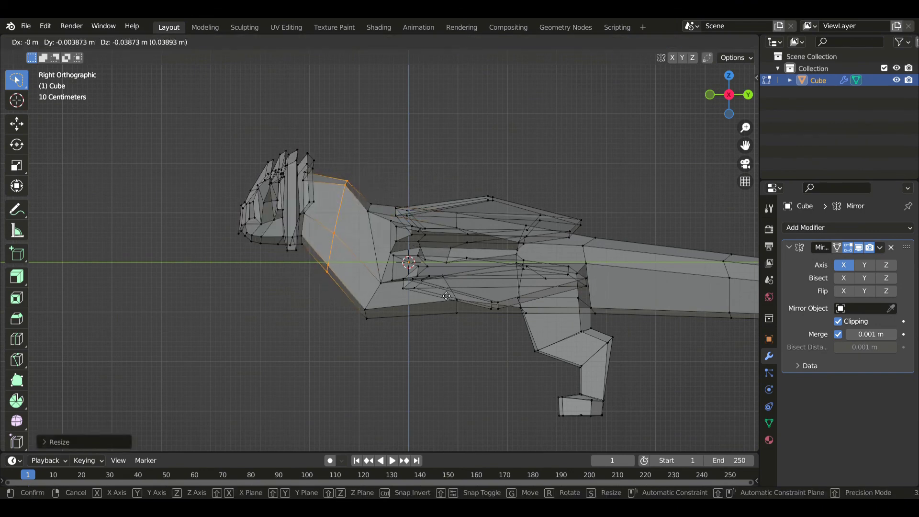
{"action": "left_click", "coordinate": [413, 287]}
Select the vertices at the lower front corner of the chest, move them and rotate them slightly.
{"action": "key", "text": "g"}
{"action": "mouse_move", "coordinate": [336, 263]}
{"action": "left_mouse_down"}
{"action": "mouse_move", "coordinate": [329, 310]}
{"action": "mouse_move", "coordinate": [368, 348]}
{"action": "left_mouse_up"}
{"action": "left_click", "coordinate": [336, 309]}
{"action": "key", "text": "g"}
{"action": "left_click", "coordinate": [381, 334]}
{"action": "key", "text": "r"}
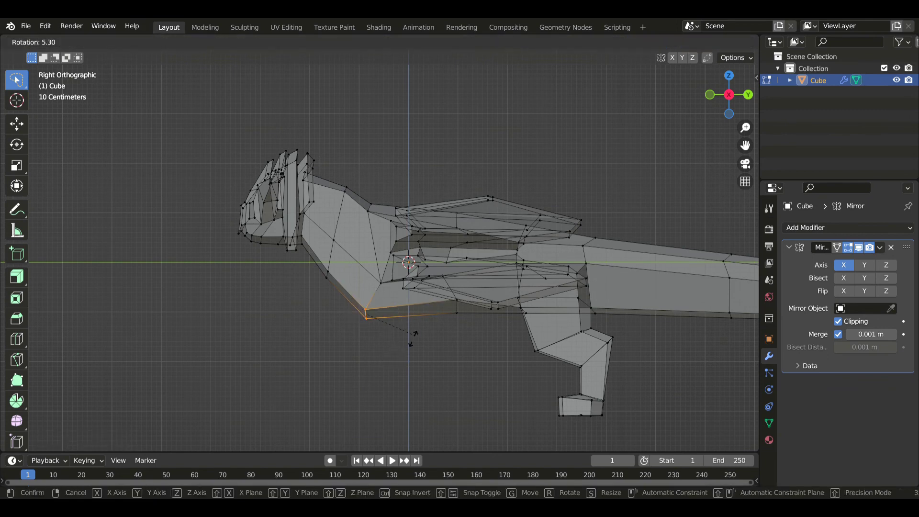
{"action": "left_click", "coordinate": [418, 334]}
Examine the dragon's overall body shape from an angle and in the side view, ending at the tail.
{"action": "key", "text": "alt+z"}
{"action": "scroll", "coordinate": [470, 324], "scroll_direction": "down", "scroll_amount": 1}
{"action": "middle_click_drag", "start_coordinate": [470, 324], "coordinate": [483, 289], "text": "shift"}
{"action": "key", "text": "Tab"}
{"action": "middle_click_drag", "start_coordinate": [503, 301], "coordinate": [455, 292]}
{"action": "scroll", "coordinate": [431, 281], "scroll_direction": "up", "scroll_amount": 4}
{"action": "key", "text": "Tab"}
{"action": "key", "text": "KP_3"}
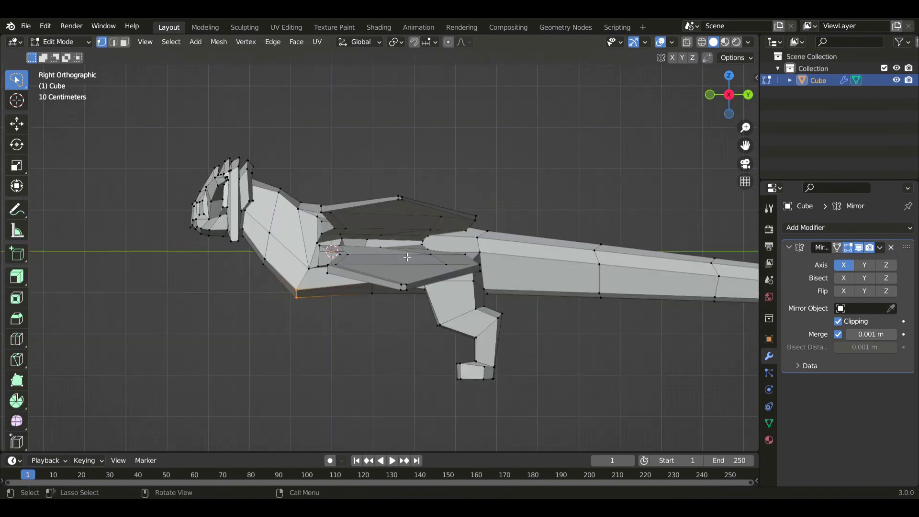
{"action": "scroll", "coordinate": [65, 318], "scroll_direction": "up", "scroll_amount": 5}
{"action": "scroll", "coordinate": [65, 319], "scroll_direction": "down", "scroll_amount": 2}
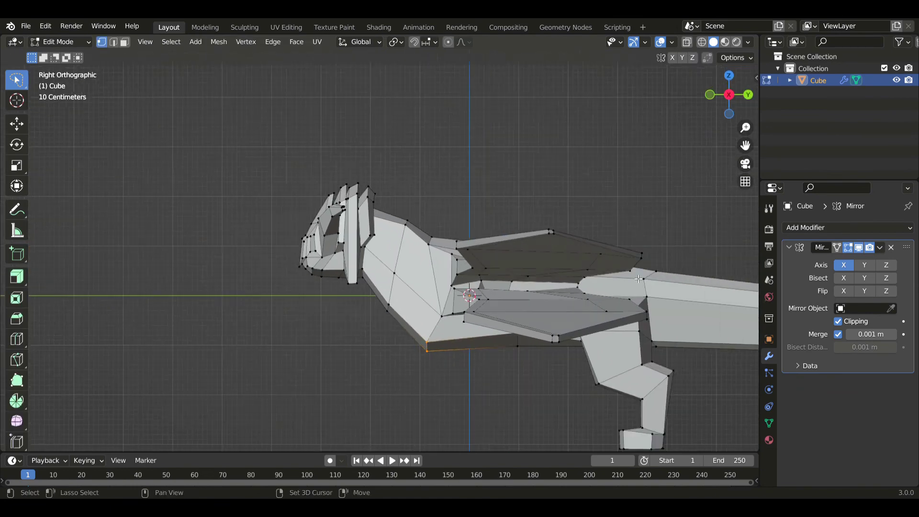
{"action": "middle_click_drag", "start_coordinate": [65, 319], "coordinate": [430, 284], "text": "shift"}
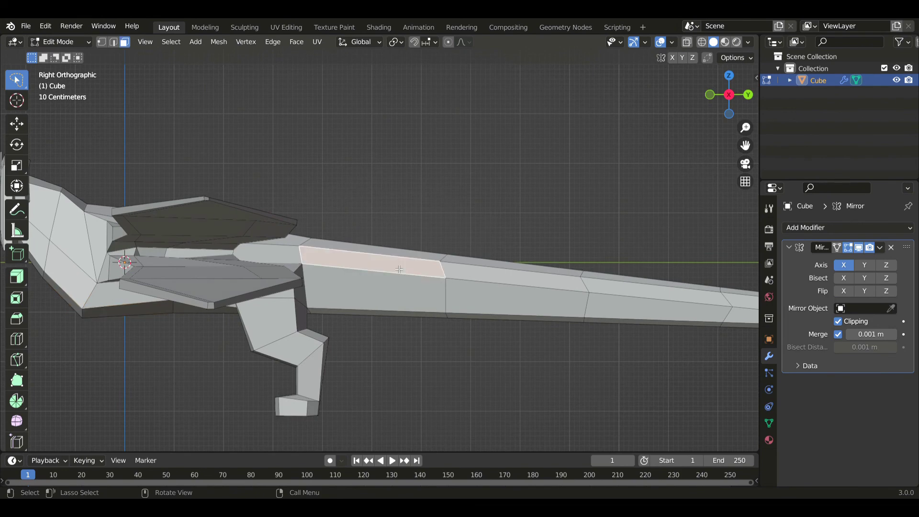
Extrude the upper side face at the tail's base outward in the top view, then move and rotate it into a swept-back triangular fin.
{"action": "key", "text": "KP_7"}
{"action": "key", "text": "e"}
{"action": "left_click", "coordinate": [498, 290]}
{"action": "key", "text": "r"}
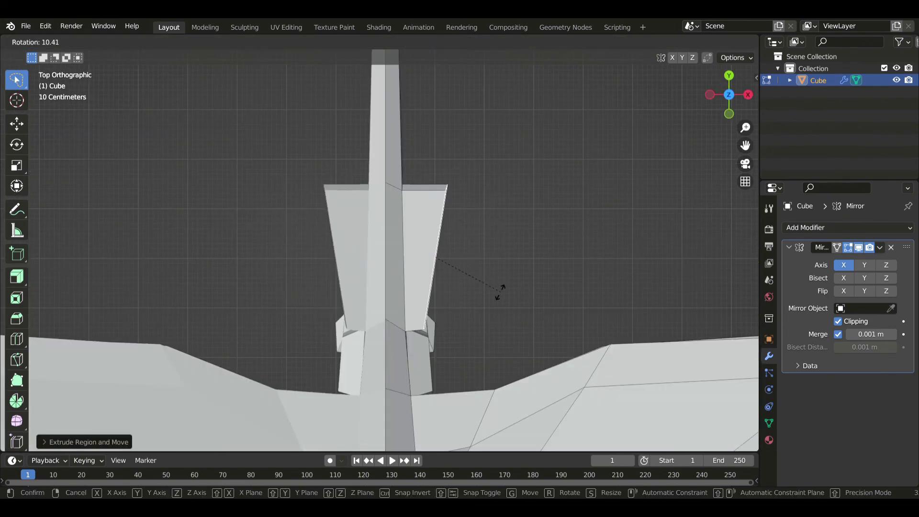
{"action": "left_click", "coordinate": [525, 271]}
{"action": "key", "text": "r"}
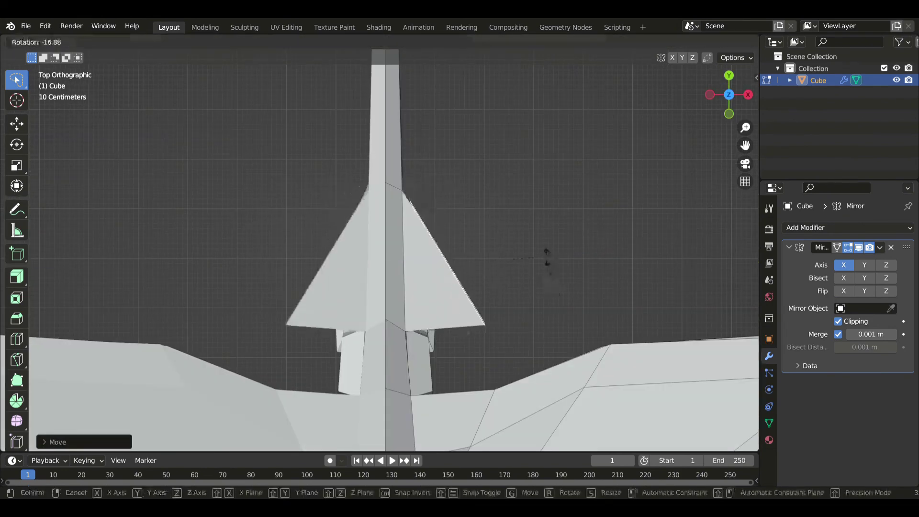
{"action": "left_click", "coordinate": [546, 265]}
Flatten the base fin's outer face along Z in the side view, then rotate, lower and scale it to follow the tail's slope.
{"action": "key", "text": "KP_3"}
{"action": "key", "text": "s"}
{"action": "key", "text": "z"}
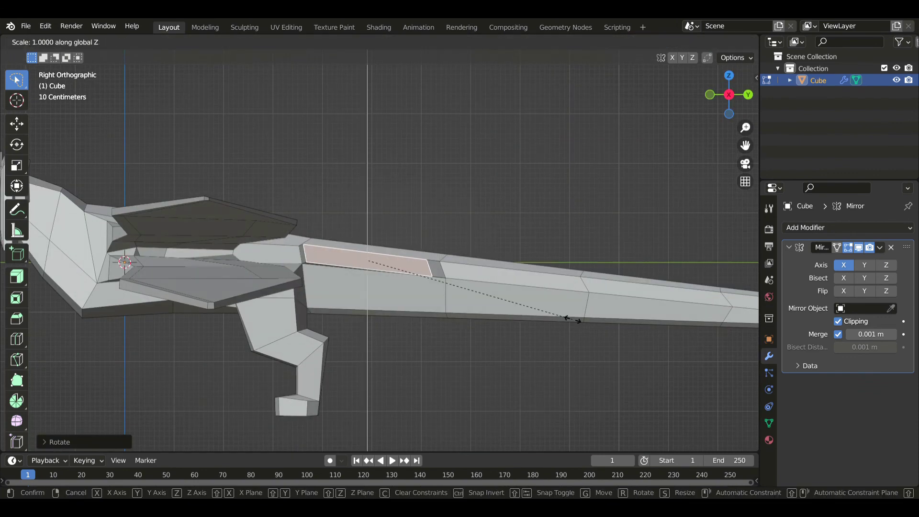
{"action": "left_click", "coordinate": [474, 293]}
{"action": "key", "text": "r"}
{"action": "left_click", "coordinate": [465, 295]}
{"action": "key", "text": "g"}
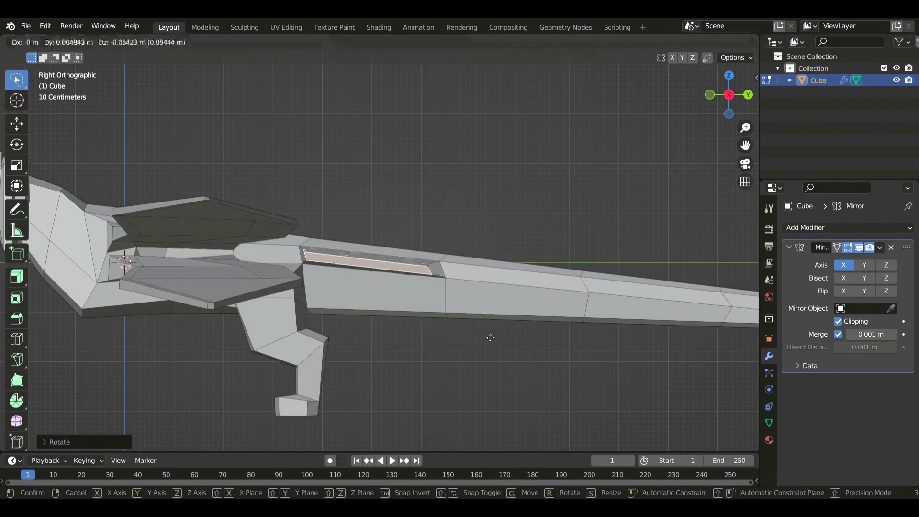
{"action": "left_click", "coordinate": [491, 339]}
{"action": "key", "text": "s"}
{"action": "left_click", "coordinate": [517, 333]}
Move the base fin's front outer corner outward and slightly backward through the mesh in the top view.
{"action": "key", "text": "KP_7"}
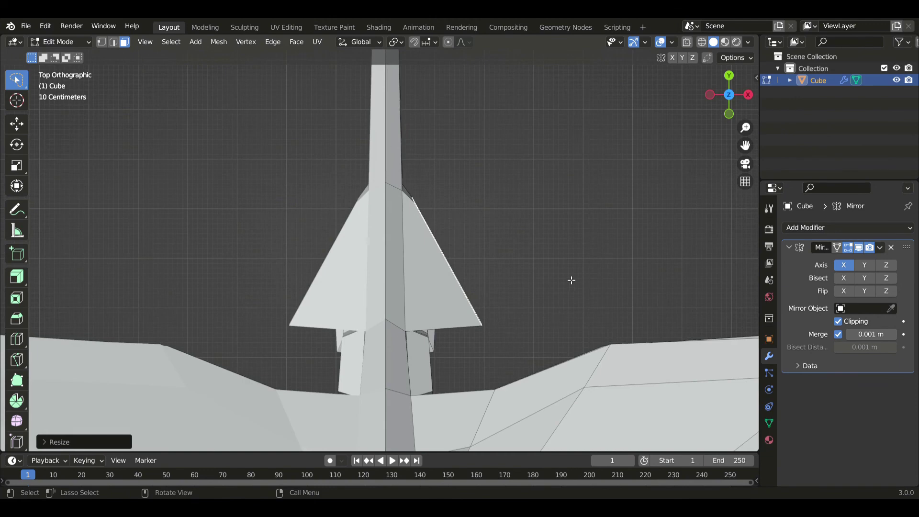
{"action": "key", "text": "alt+z"}
{"action": "key", "text": "g"}
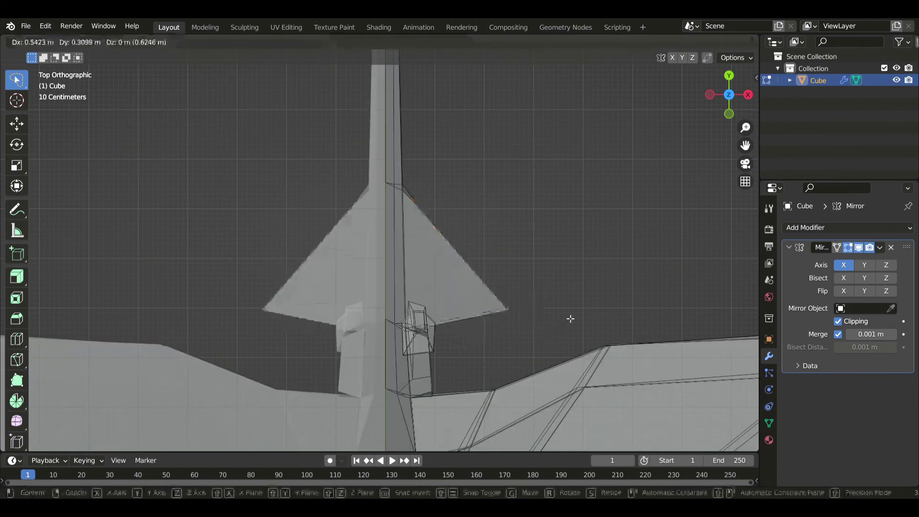
{"action": "left_click", "coordinate": [568, 318]}
Add a loop cut across the middle of the base fin and pull its outer end outward and backward.
{"action": "left_click", "coordinate": [16, 339]}
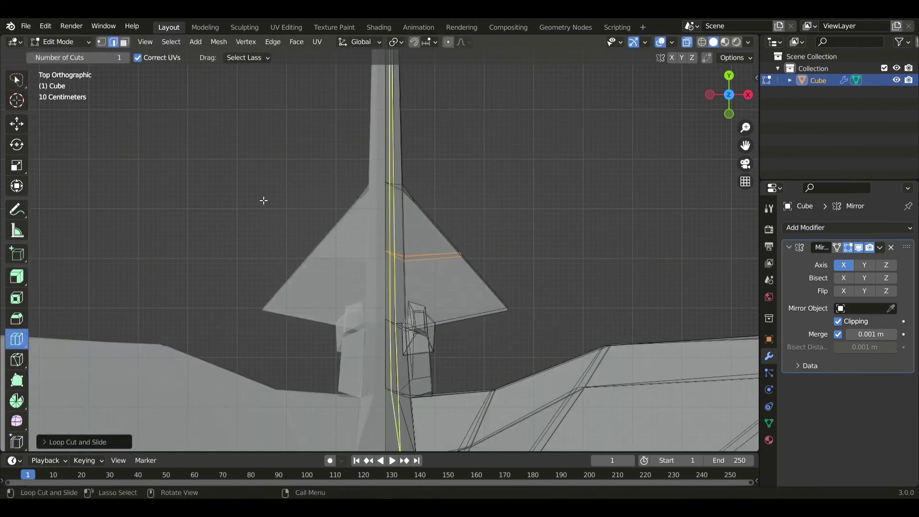
{"action": "left_click", "coordinate": [16, 81]}
{"action": "left_click_drag", "start_coordinate": [427, 276], "coordinate": [503, 264]}
{"action": "key", "text": "g"}
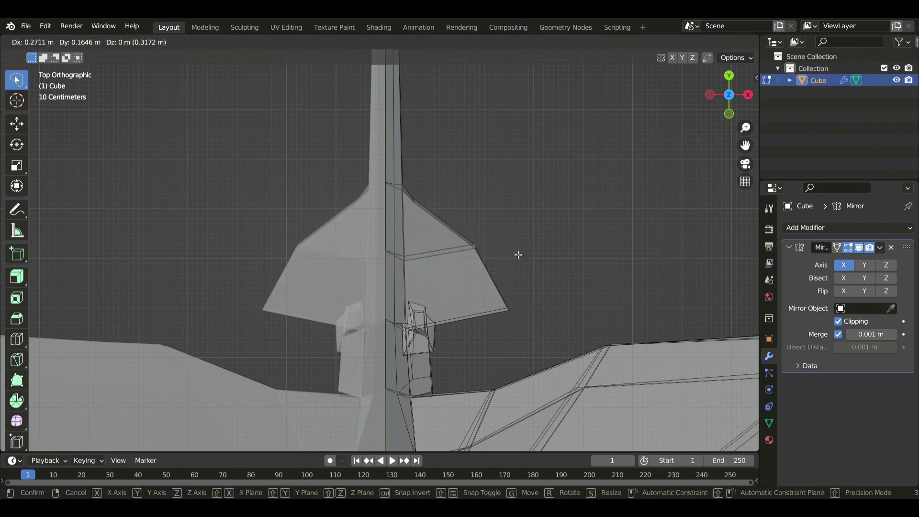
{"action": "left_click", "coordinate": [518, 255]}
Nudge the base fin's front outer corner outward and move its rear outer corner forward and outward.
{"action": "key", "text": "g"}
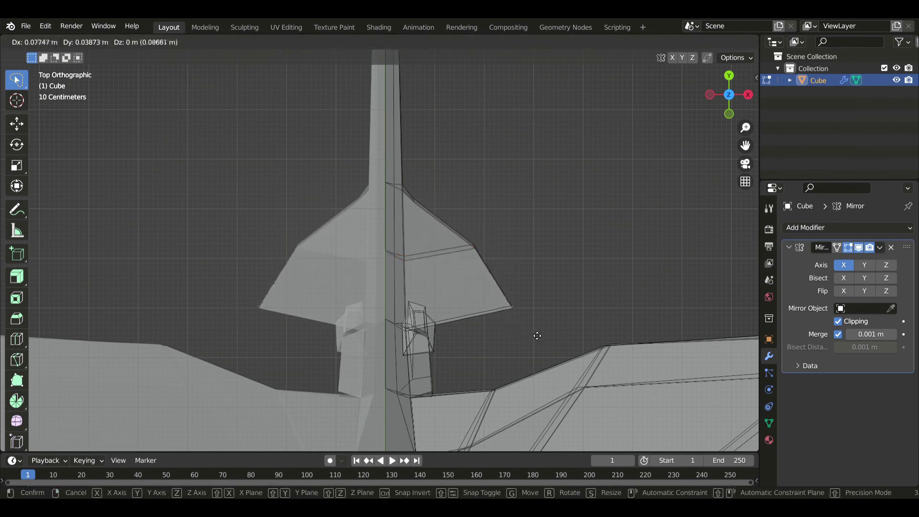
{"action": "left_click", "coordinate": [536, 335]}
{"action": "left_click_drag", "start_coordinate": [456, 188], "coordinate": [463, 196]}
{"action": "key", "text": "g"}
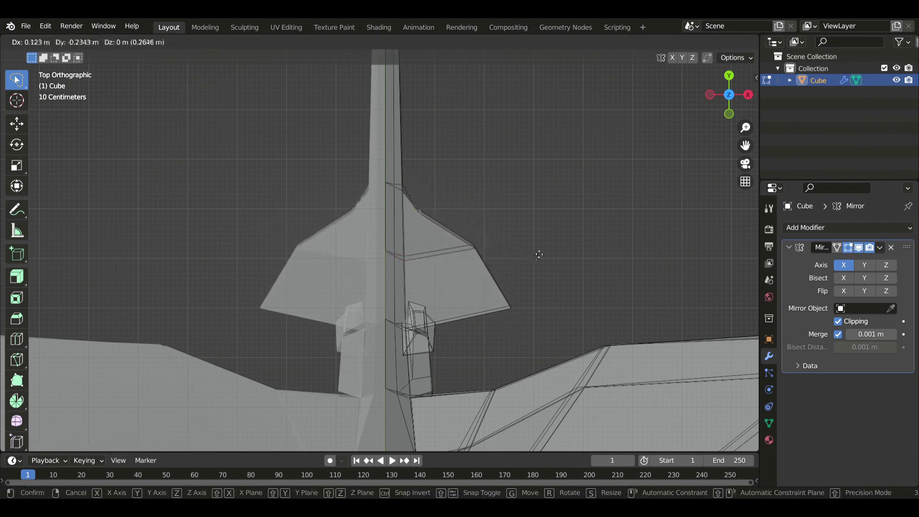
{"action": "left_click", "coordinate": [591, 240]}
Reposition the base fin's rear outer edge in the side view.
{"action": "key", "text": "KP_3"}
{"action": "key", "text": "alt+z"}
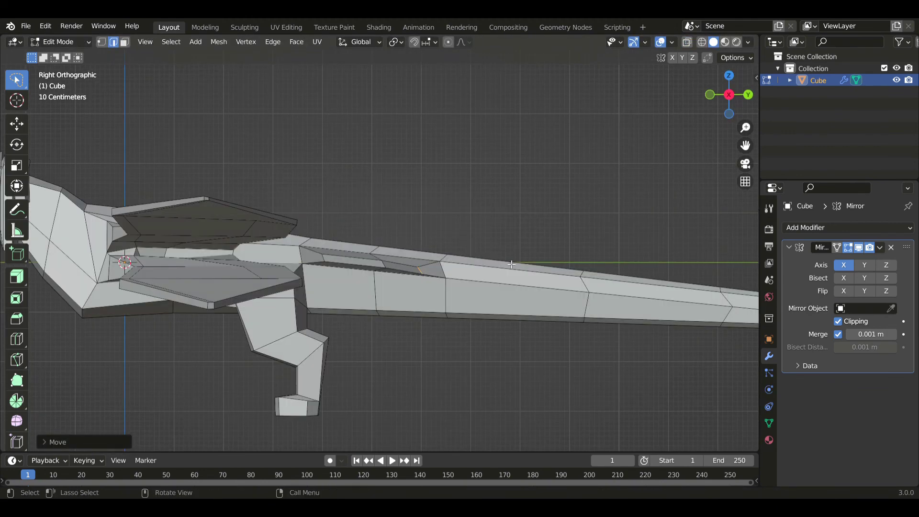
{"action": "key", "text": "g"}
{"action": "left_click", "coordinate": [457, 328]}
Select the upper side face of the last tail segment and extrude it outward in the top view.
{"action": "middle_click_drag", "start_coordinate": [709, 306], "coordinate": [431, 298], "text": "shift"}
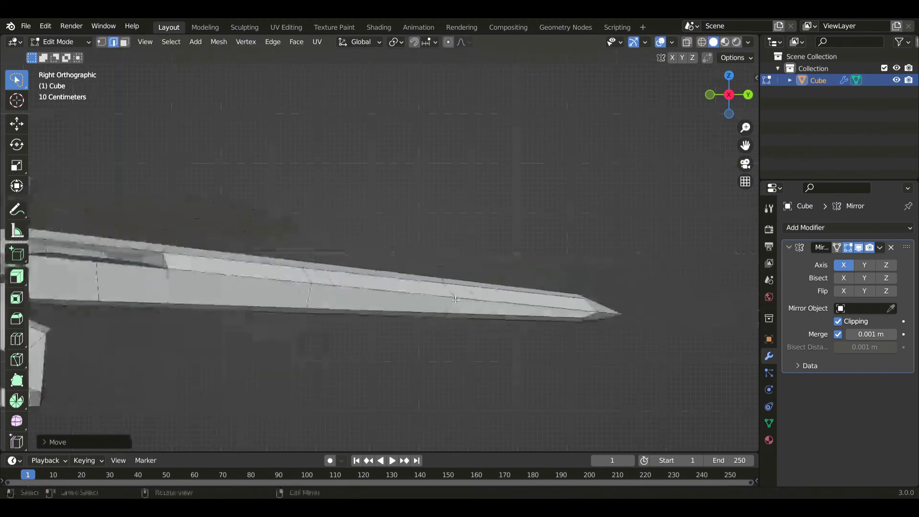
{"action": "key", "text": "3"}
{"action": "key", "text": "KP_7"}
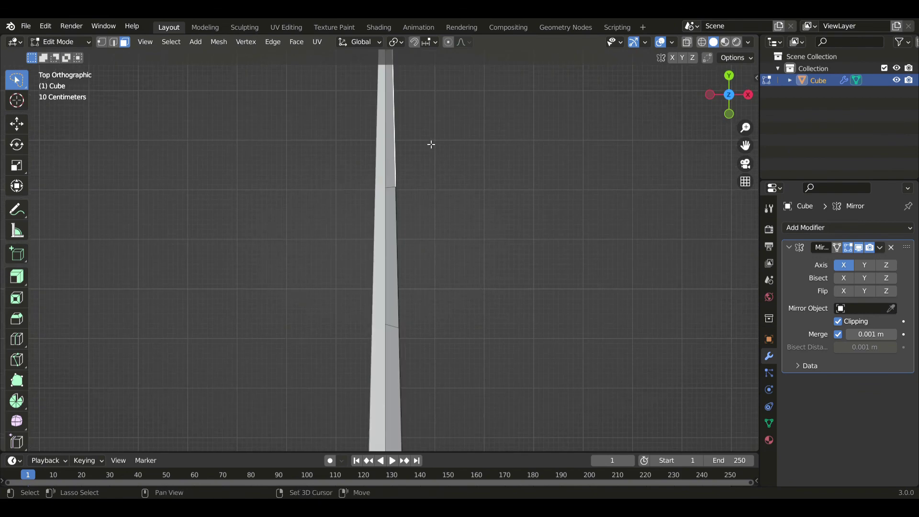
{"action": "middle_click_drag", "start_coordinate": [431, 144], "coordinate": [398, 238], "text": "shift"}
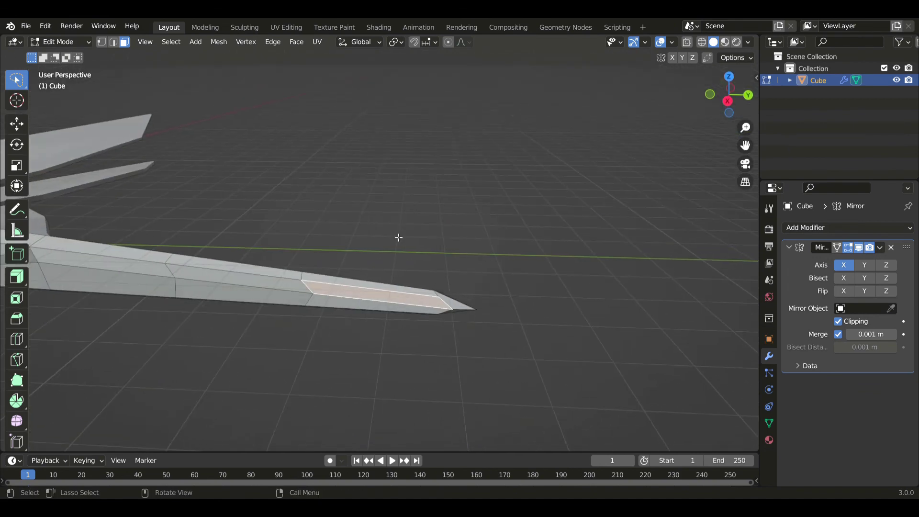
{"action": "key", "text": "KP_7"}
{"action": "key", "text": "e"}
{"action": "left_click", "coordinate": [425, 242]}
Rotate and move the extruded tail-end face in the top view to shape a broad side fin.
{"action": "key", "text": "r"}
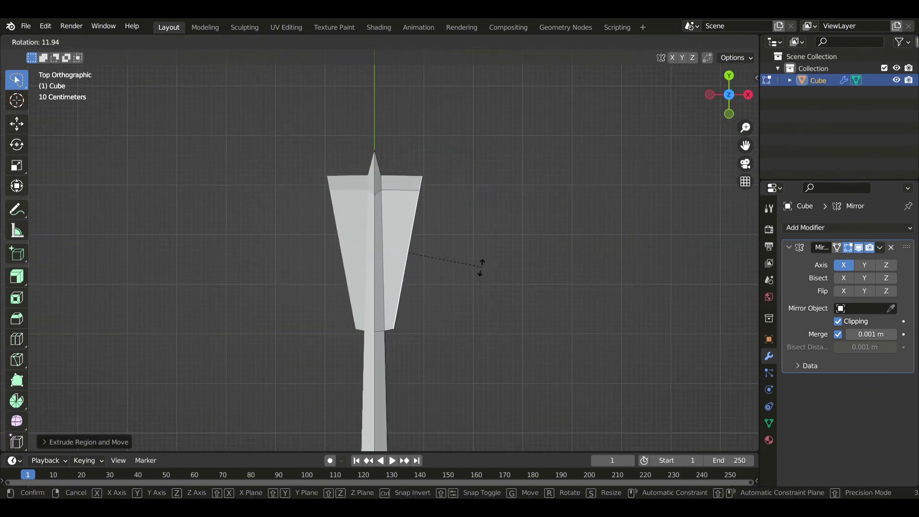
{"action": "left_click", "coordinate": [483, 265]}
{"action": "key", "text": "g"}
{"action": "left_click", "coordinate": [553, 297]}
{"action": "key", "text": "r"}
{"action": "left_click", "coordinate": [539, 263]}
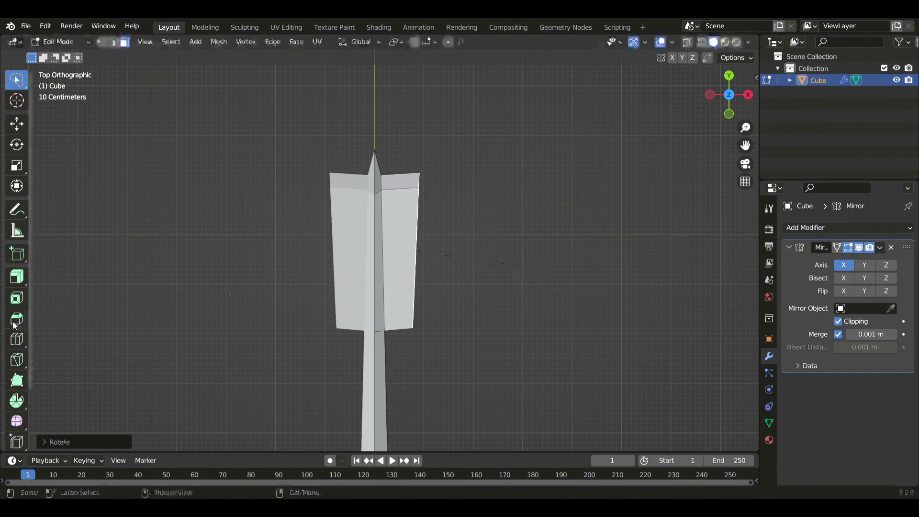
Add a loop cut across the middle of the tail-end fin and move its outer edge outward.
{"action": "left_click", "coordinate": [17, 339]}
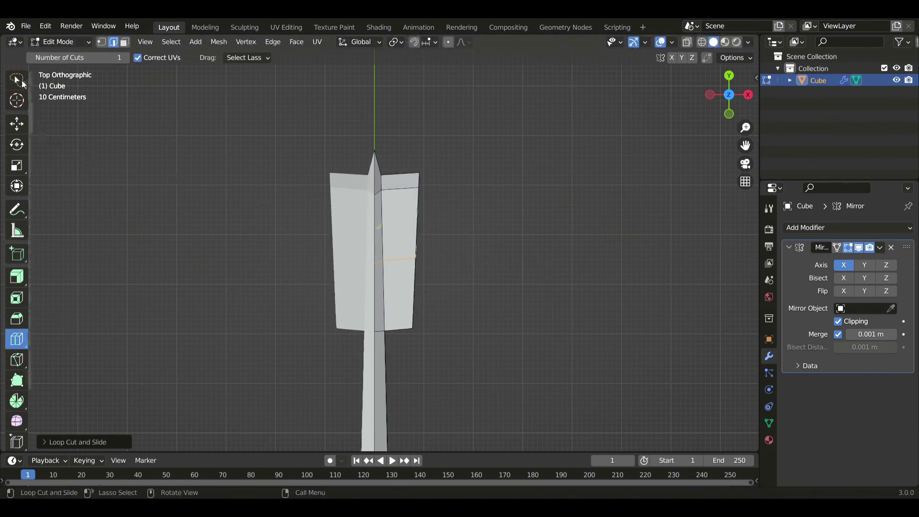
{"action": "left_click", "coordinate": [23, 81]}
{"action": "key", "text": "g"}
{"action": "left_click", "coordinate": [489, 273]}
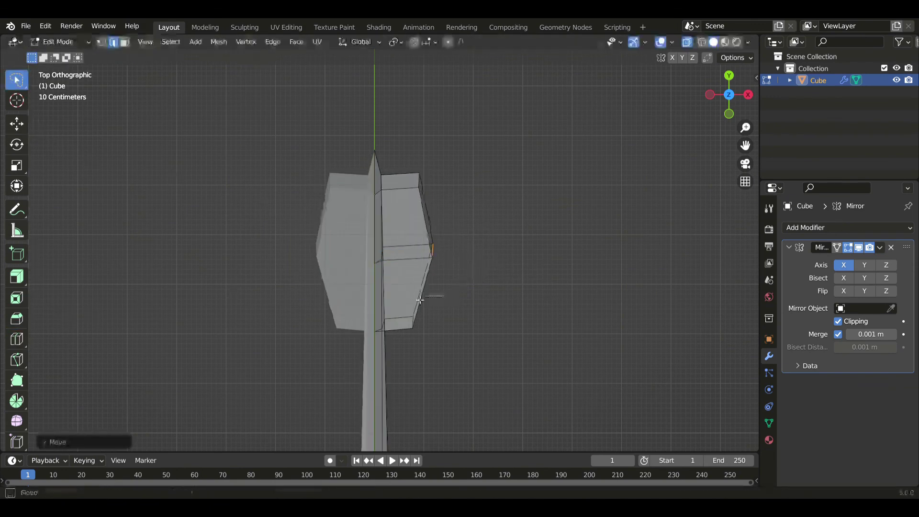
Move the front and rear outer corners of the tail-end fin inward to round its outline.
{"action": "left_click_drag", "start_coordinate": [419, 300], "coordinate": [393, 351]}
{"action": "key", "text": "g"}
{"action": "left_click", "coordinate": [427, 353]}
{"action": "key", "text": "g"}
{"action": "mouse_move", "coordinate": [399, 222]}
{"action": "left_mouse_down"}
{"action": "mouse_move", "coordinate": [434, 147]}
{"action": "mouse_move", "coordinate": [392, 206]}
{"action": "left_mouse_up"}
{"action": "left_click", "coordinate": [421, 209]}
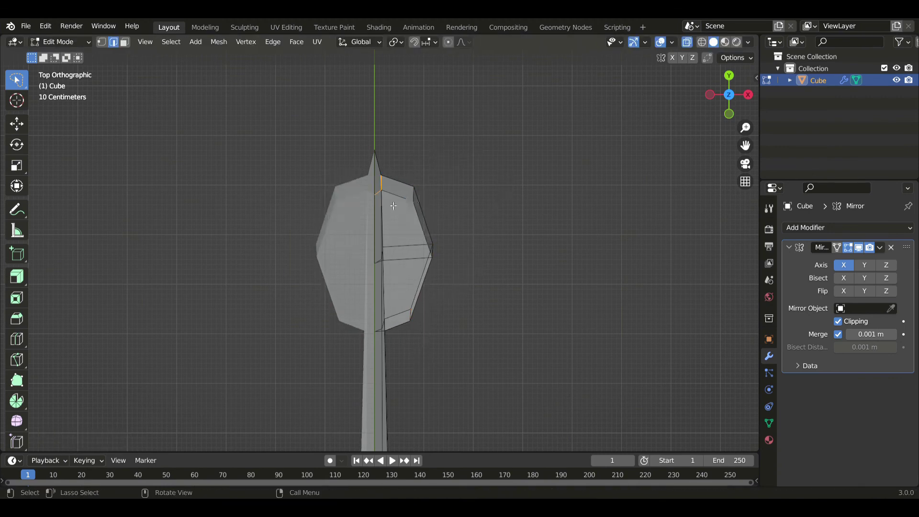
Move the tail-end fin's inner rear edge back toward the tail tip and fine-tune its outer edges.
{"action": "key", "text": "e"}
{"action": "key", "text": "g"}
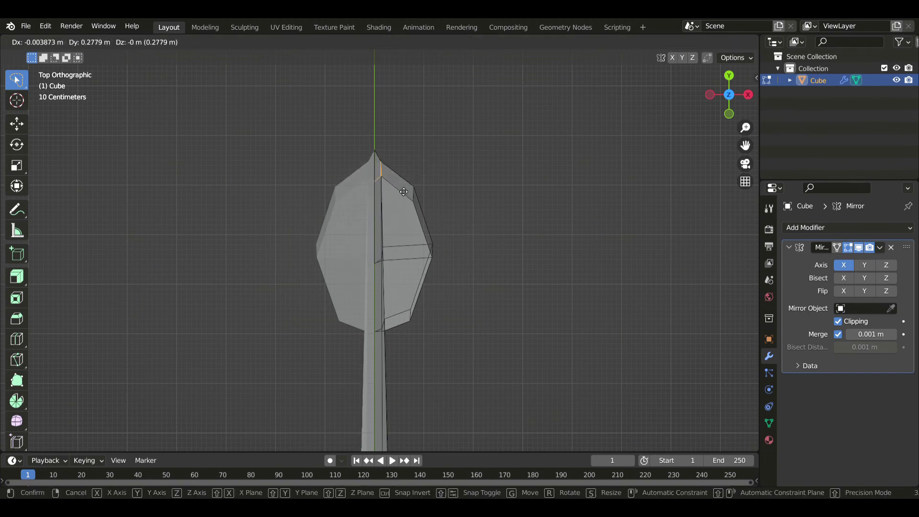
{"action": "left_click", "coordinate": [403, 174]}
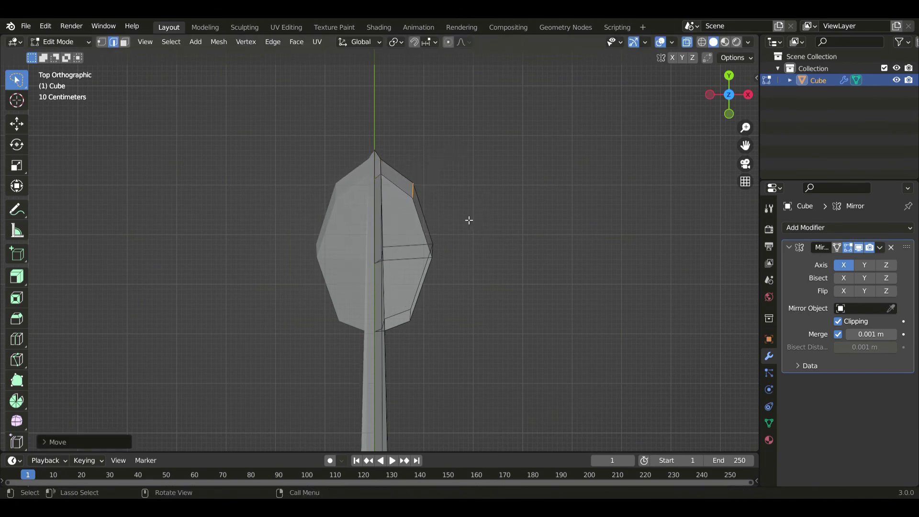
{"action": "left_click", "coordinate": [472, 303]}
{"action": "left_click", "coordinate": [414, 316]}
{"action": "key", "text": "g"}
{"action": "left_click", "coordinate": [423, 349]}
Select the outer faces of the tail-end fin and flatten them along Z in the side view.
{"action": "key", "text": "3"}
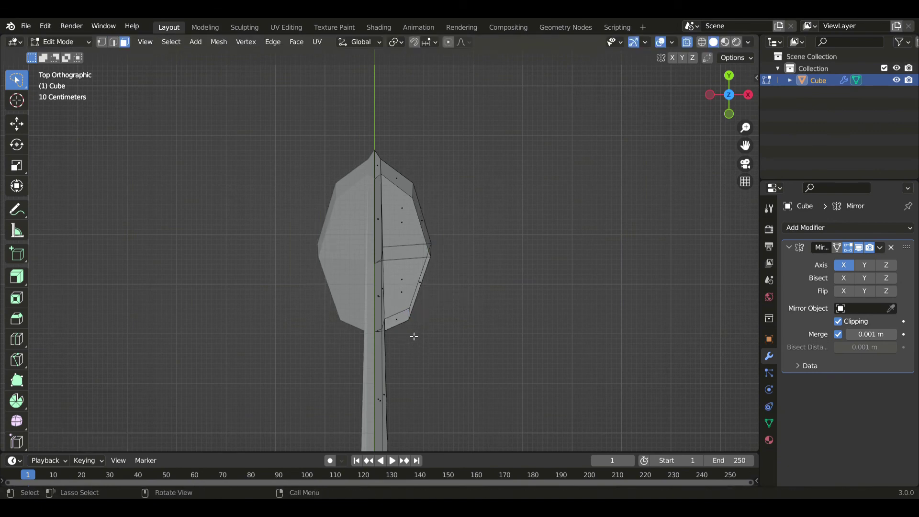
{"action": "key", "text": "KP_3"}
{"action": "middle_click_drag", "start_coordinate": [422, 322], "coordinate": [400, 263]}
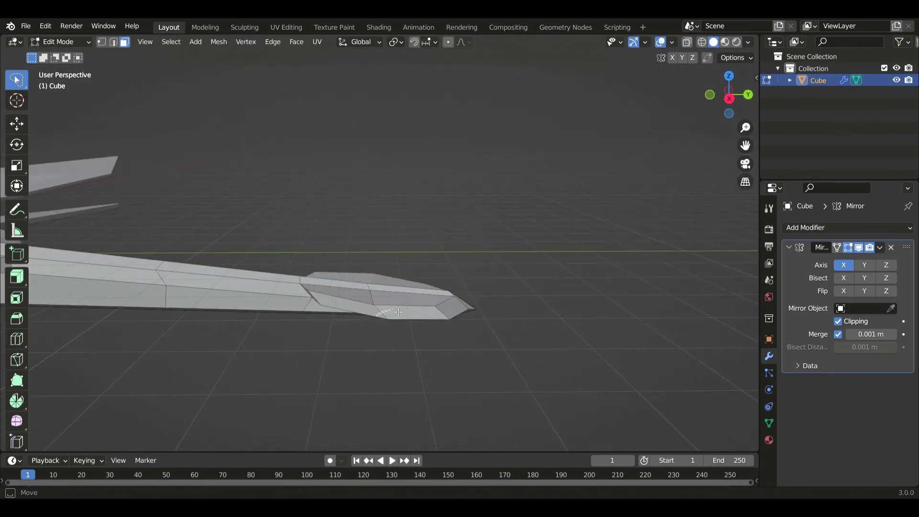
{"action": "left_click_drag", "start_coordinate": [398, 312], "coordinate": [420, 312]}
{"action": "key", "text": "KP_3"}
{"action": "left_click", "coordinate": [450, 307], "text": "shift"}
{"action": "key", "text": "s"}
{"action": "key", "text": "z"}
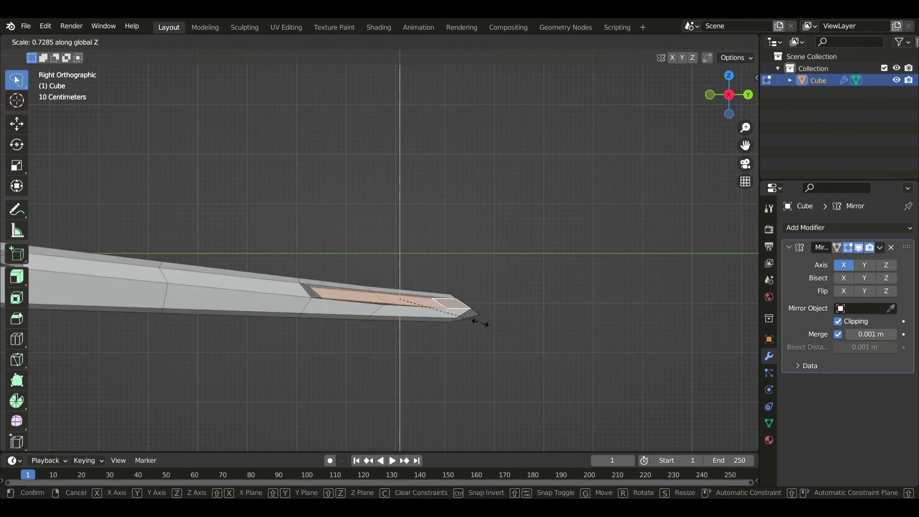
{"action": "left_click", "coordinate": [474, 321]}
Rotate the tail-end fin's outer faces in the side view to align with the tail's slope.
{"action": "key", "text": "r"}
{"action": "left_click", "coordinate": [437, 330]}
{"action": "key", "text": "r"}
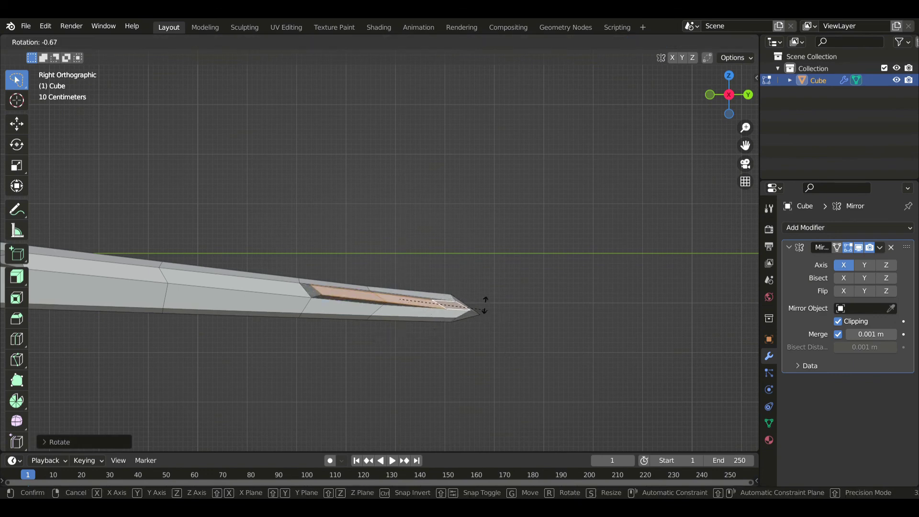
{"action": "left_click", "coordinate": [484, 304]}
Extrude the top faces of the last tail segments upward and move them along X to the mirror center line.
{"action": "middle_click_drag", "start_coordinate": [389, 250], "coordinate": [513, 308]}
{"action": "left_click", "coordinate": [383, 285]}
{"action": "key", "text": "KP_3"}
{"action": "key", "text": "e"}
{"action": "left_click", "coordinate": [393, 266]}
{"action": "key", "text": "g"}
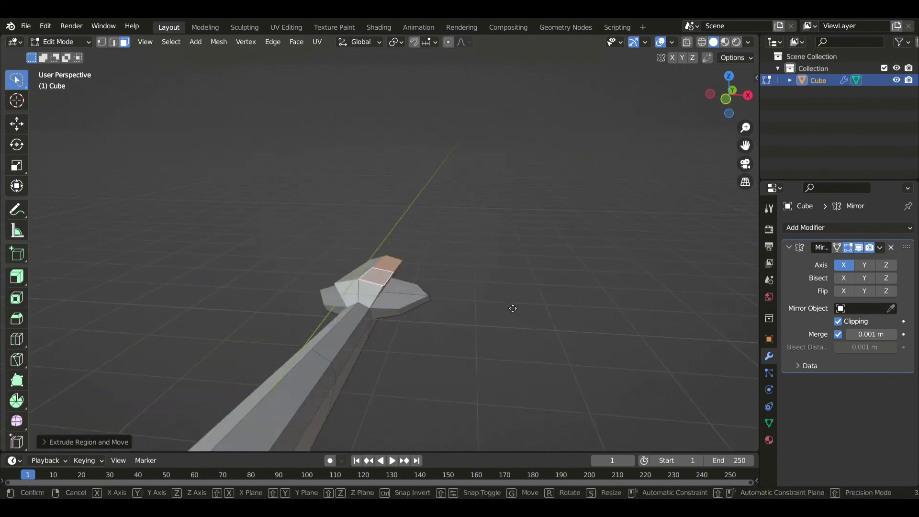
{"action": "key", "text": "x"}
{"action": "left_click", "coordinate": [490, 306]}
Move the extruded top faces along Z and rotate them in the side view to tilt the upright tail fin.
{"action": "key", "text": "KP_3"}
{"action": "key", "text": "g"}
{"action": "key", "text": "z"}
{"action": "left_click", "coordinate": [503, 312]}
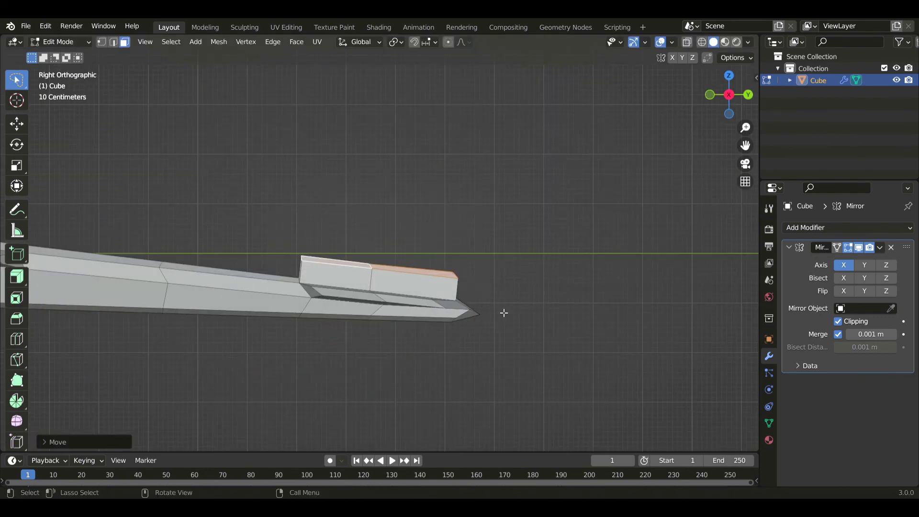
{"action": "key", "text": "r"}
{"action": "left_click", "coordinate": [566, 289]}
Raise the upright tail fin's middle edge, lower its rear top corner and pull its rear base edge toward the tail tip.
{"action": "key", "text": "2"}
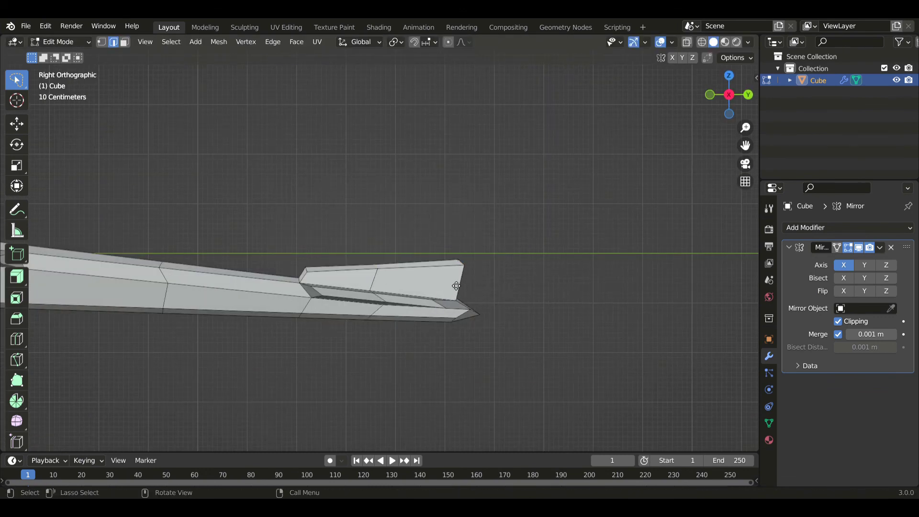
{"action": "key", "text": "g"}
{"action": "left_click", "coordinate": [469, 283]}
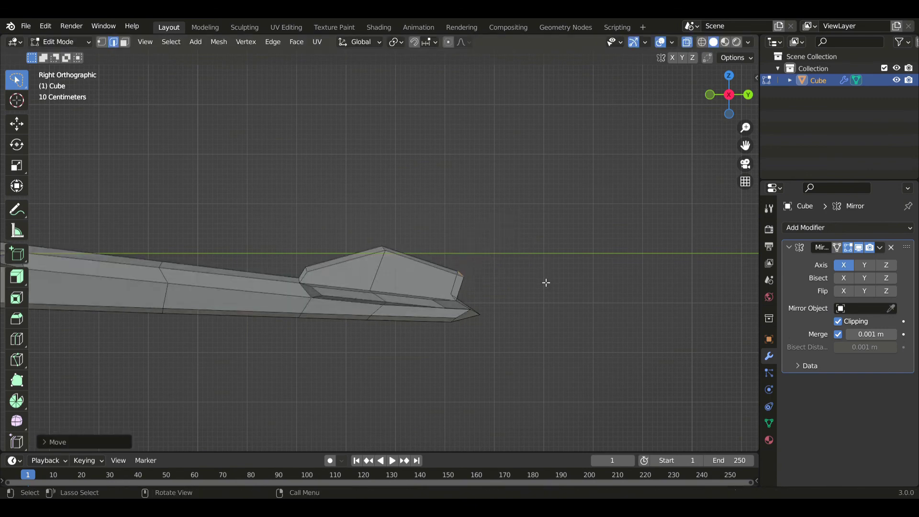
{"action": "key", "text": "g"}
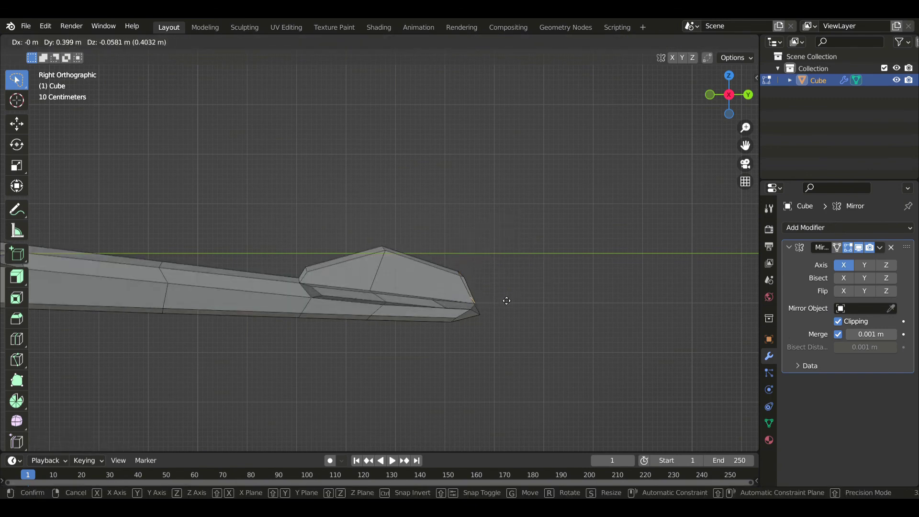
{"action": "left_click", "coordinate": [506, 301]}
Move the upright tail fin's front top corner and its peak backward through the mesh in the side view.
{"action": "scroll", "coordinate": [507, 301], "scroll_direction": "down", "scroll_amount": 2}
{"action": "middle_click_drag", "start_coordinate": [507, 301], "coordinate": [379, 276]}
{"action": "scroll", "coordinate": [379, 277], "scroll_direction": "up", "scroll_amount": 3}
{"action": "key", "text": "KP_3"}
{"action": "scroll", "coordinate": [385, 275], "scroll_direction": "up", "scroll_amount": 1}
{"action": "key", "text": "alt+z"}
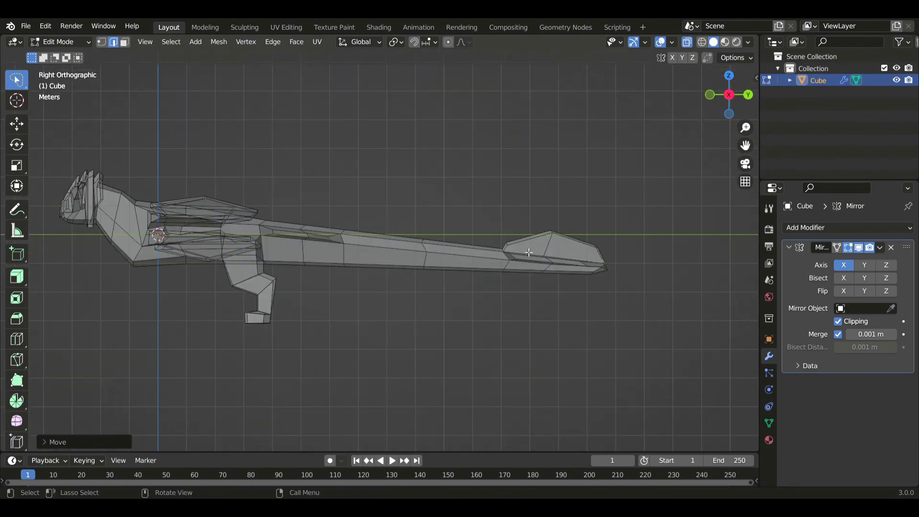
{"action": "key", "text": "g"}
{"action": "left_click", "coordinate": [684, 206]}
{"action": "mouse_move", "coordinate": [544, 225]}
{"action": "left_mouse_down"}
{"action": "mouse_move", "coordinate": [548, 244]}
{"action": "mouse_move", "coordinate": [564, 234]}
{"action": "left_mouse_up"}
{"action": "key", "text": "g"}
{"action": "left_click", "coordinate": [629, 241]}
Select the dragon's foot through the mesh and move it slightly along Z.
{"action": "middle_click_drag", "start_coordinate": [286, 264], "coordinate": [452, 265], "text": "shift"}
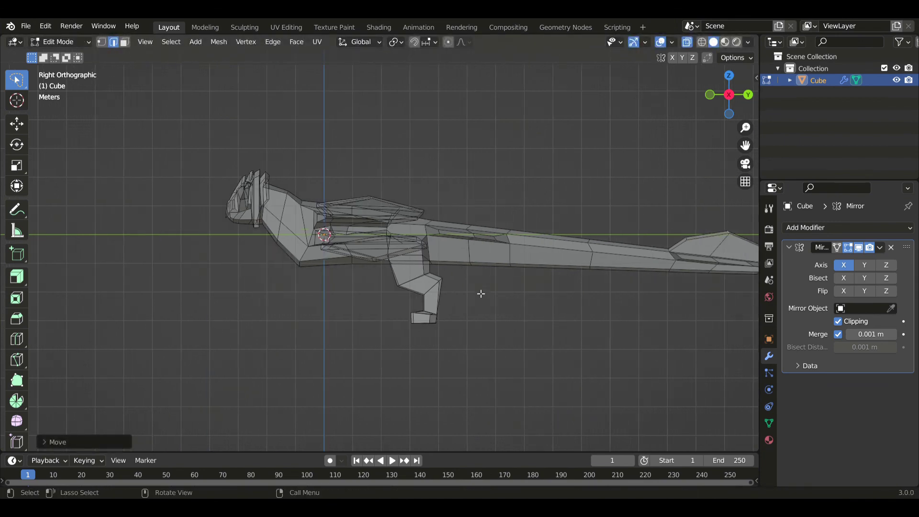
{"action": "left_click_drag", "start_coordinate": [426, 310], "coordinate": [441, 366]}
{"action": "key", "text": "g"}
{"action": "key", "text": "z"}
{"action": "left_click", "coordinate": [451, 361]}
{"action": "middle_click_drag", "start_coordinate": [331, 266], "coordinate": [362, 272], "text": "shift"}
{"action": "scroll", "coordinate": [598, 314], "scroll_direction": "down", "scroll_amount": 2}
{"action": "mouse_move", "coordinate": [552, 302]}
{"action": "left_mouse_down"}
{"action": "mouse_move", "coordinate": [549, 284]}
{"action": "mouse_move", "coordinate": [688, 296]}
{"action": "left_mouse_up"}
{"action": "key", "text": "g"}
{"action": "key", "text": "y"}
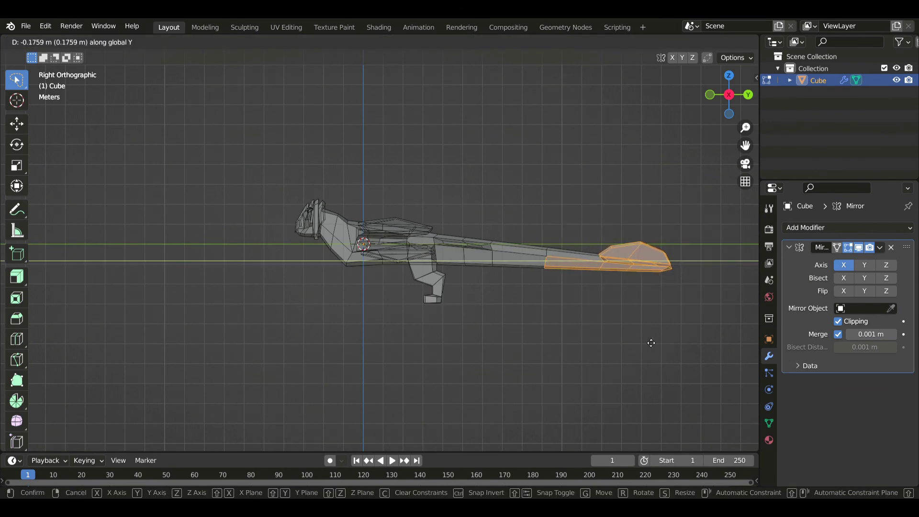
{"action": "right_click", "coordinate": [603, 333]}
Select the full rear half of the tail, including its fins, and move it forward along Y.
{"action": "left_click_drag", "start_coordinate": [551, 309], "coordinate": [742, 302], "text": "shift"}
{"action": "key", "text": "g"}
{"action": "key", "text": "y"}
{"action": "left_click", "coordinate": [725, 317]}
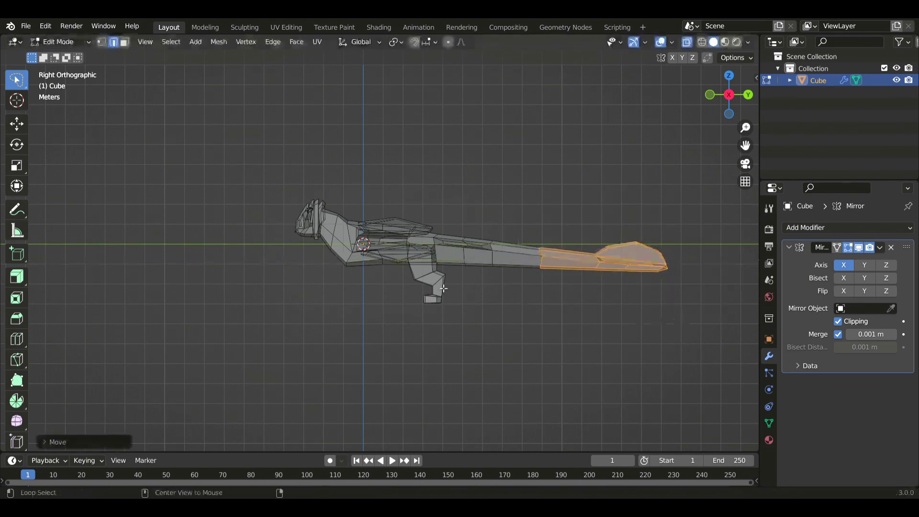
Check the whole dragon outside edit mode, then add a loop cut across the inner part of the upper wing.
{"action": "key", "text": "alt+z"}
{"action": "middle_click_drag", "start_coordinate": [421, 298], "coordinate": [493, 305]}
{"action": "key", "text": "Tab"}
{"action": "middle_click_drag", "start_coordinate": [478, 256], "coordinate": [462, 311]}
{"action": "key", "text": "Tab"}
{"action": "left_click", "coordinate": [23, 336]}
{"action": "left_click", "coordinate": [472, 296]}
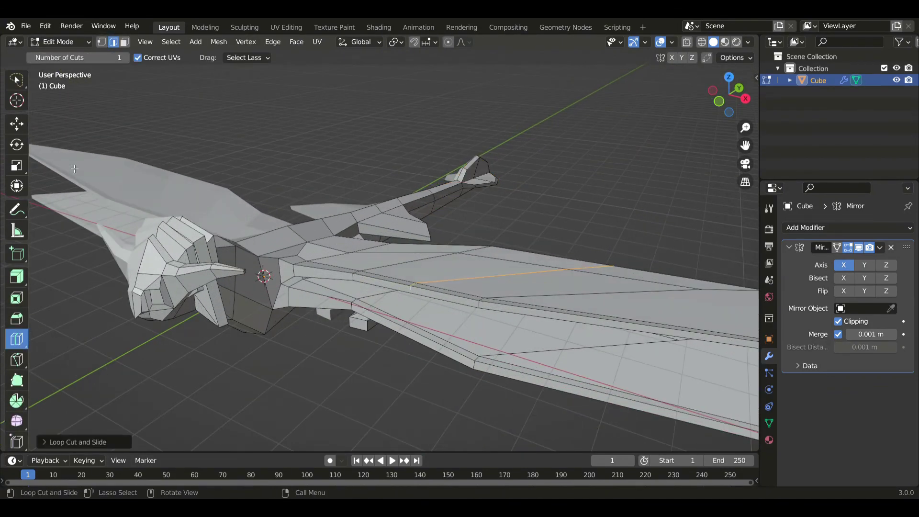
Slide the new upper-wing loop outward, and slide its short front-rim edge toward the bend in the wing's leading edge.
{"action": "left_click", "coordinate": [23, 84]}
{"action": "key", "text": "g"}
{"action": "key", "text": "g"}
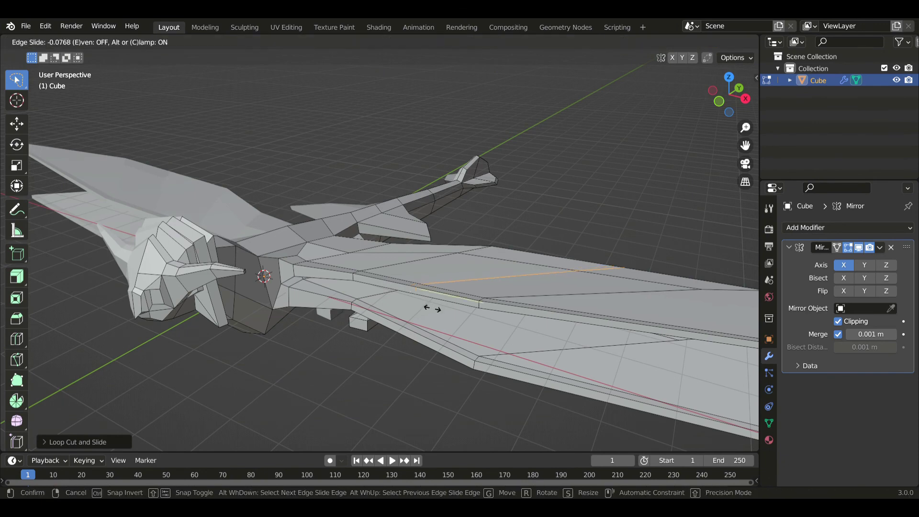
{"action": "left_click", "coordinate": [439, 307]}
{"action": "key", "text": "g"}
{"action": "key", "text": "g"}
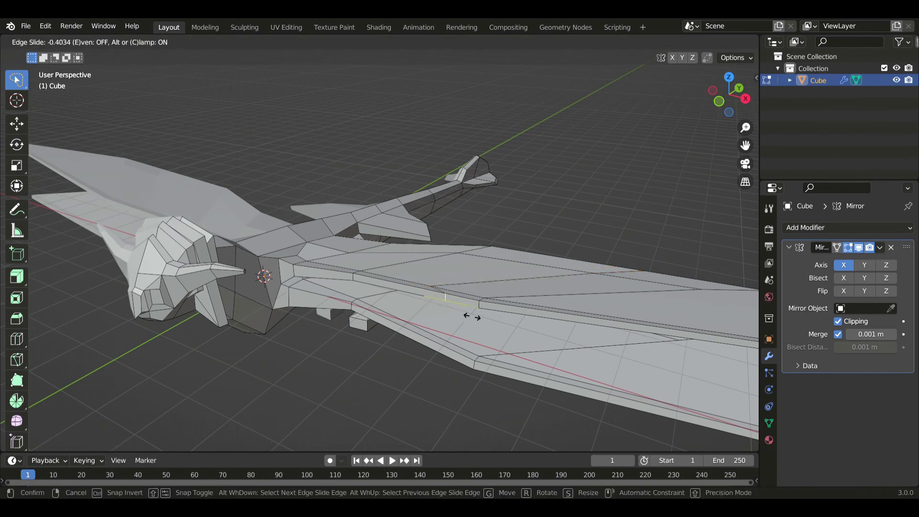
{"action": "left_click", "coordinate": [481, 322]}
Extrude the narrow face at the upper wing's leading-edge bend into a two-segment claw in the top view, rotating and moving its tip outward.
{"action": "key", "text": "KP_7"}
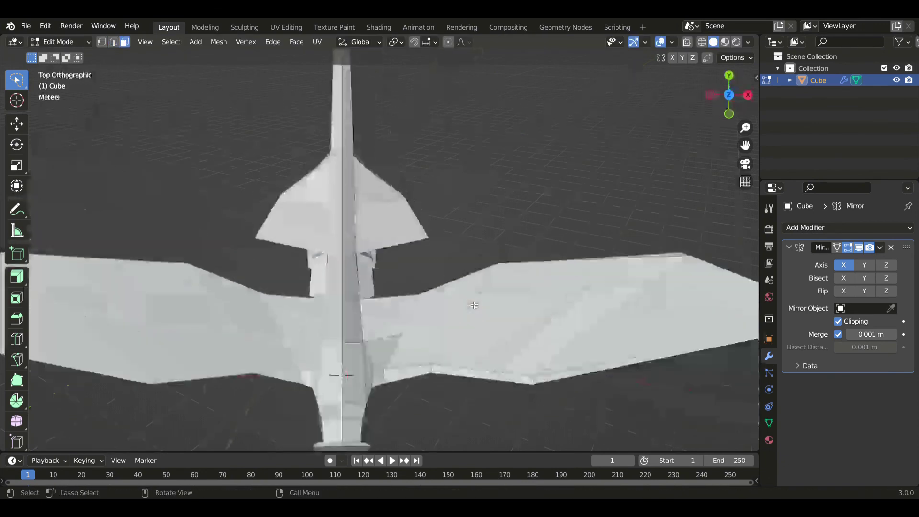
{"action": "key", "text": "e"}
{"action": "left_click", "coordinate": [487, 304]}
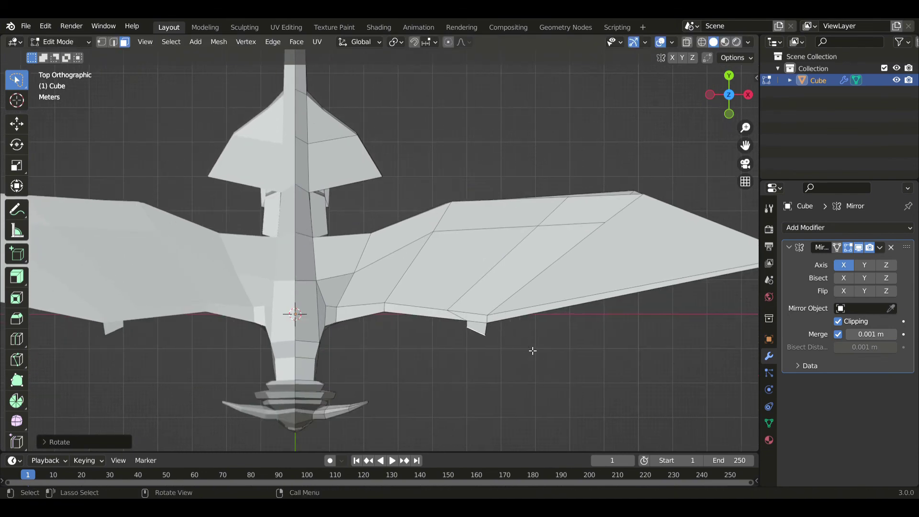
{"action": "key", "text": "g"}
{"action": "left_click", "coordinate": [531, 386]}
{"action": "key", "text": "r"}
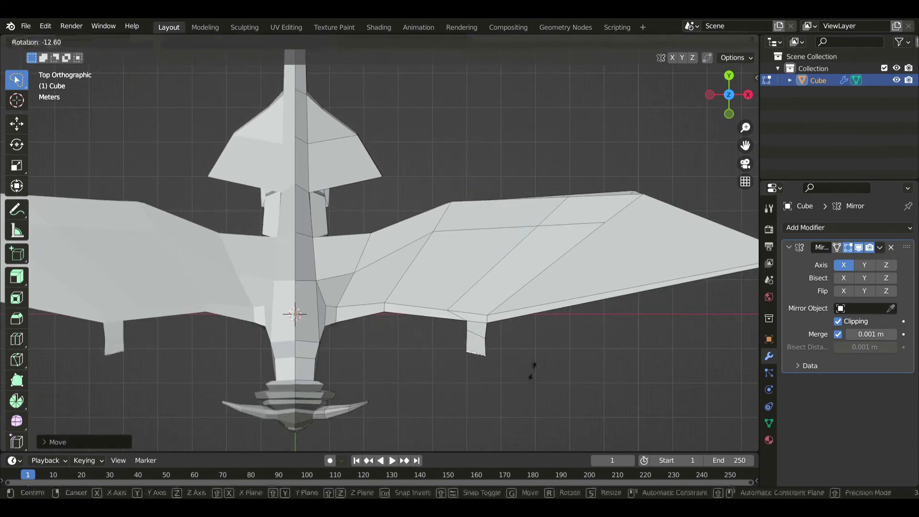
{"action": "left_click", "coordinate": [537, 371]}
{"action": "key", "text": "g"}
{"action": "left_click", "coordinate": [593, 318]}
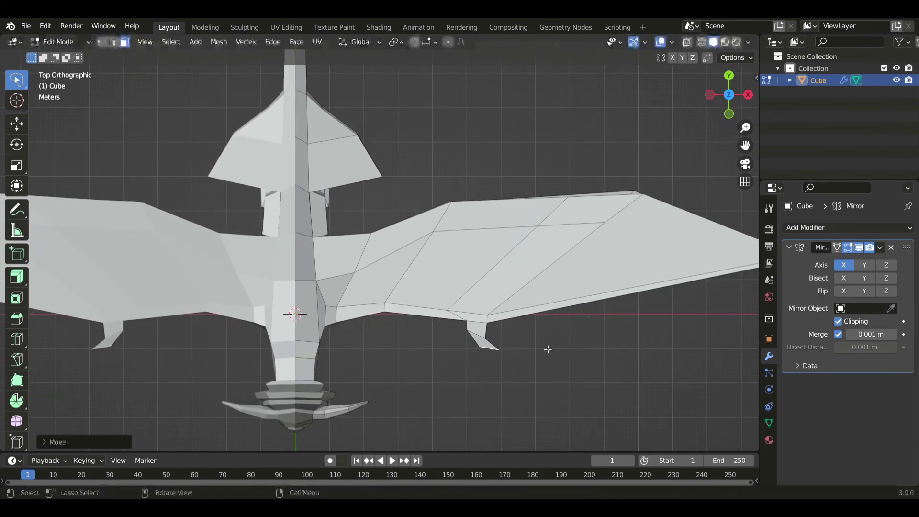
Rotate the upper-wing claw's tip face in the front view and scale it down along Z.
{"action": "key", "text": "KP_1"}
{"action": "scroll", "coordinate": [548, 345], "scroll_direction": "up", "scroll_amount": 4}
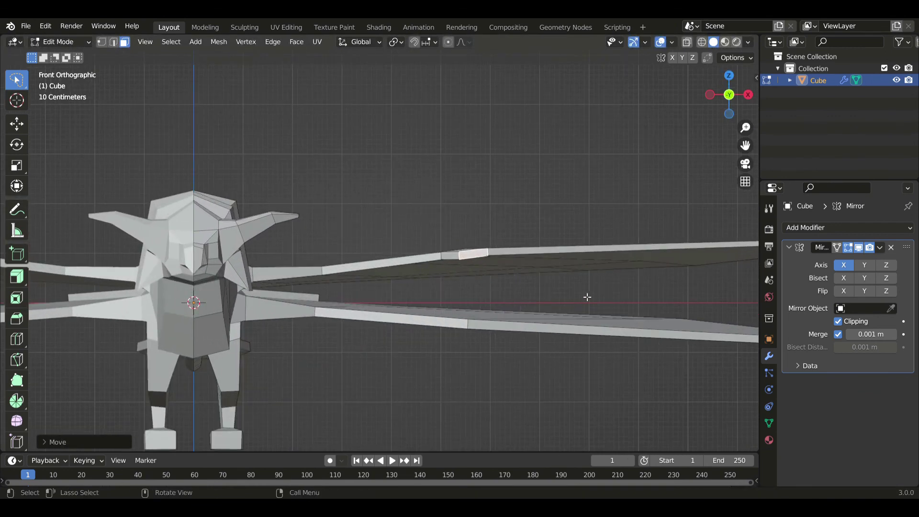
{"action": "key", "text": "r"}
{"action": "left_click", "coordinate": [566, 300]}
{"action": "key", "text": "s"}
{"action": "key", "text": "z"}
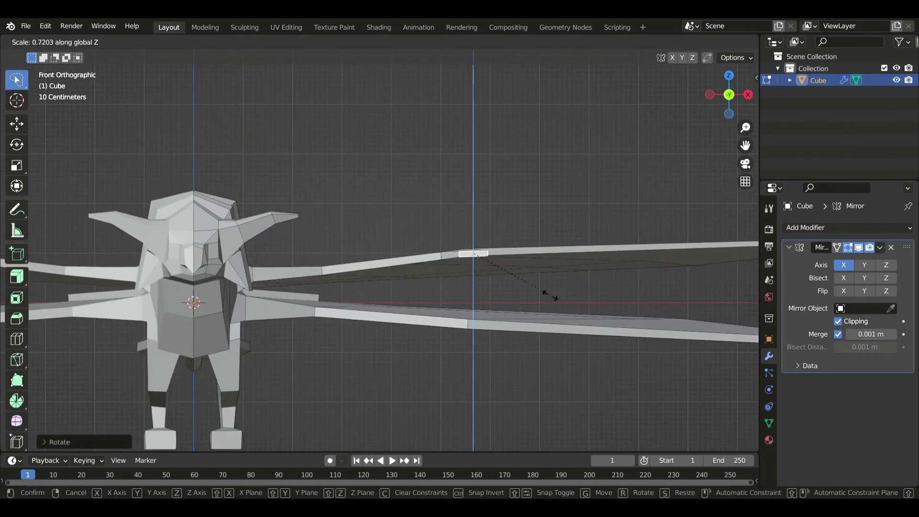
{"action": "left_click", "coordinate": [547, 297]}
Add a loop cut across the inner part of the lower wing and slide its front-rim edge toward the leading-edge bend.
{"action": "left_click", "coordinate": [22, 345]}
{"action": "left_click", "coordinate": [425, 343]}
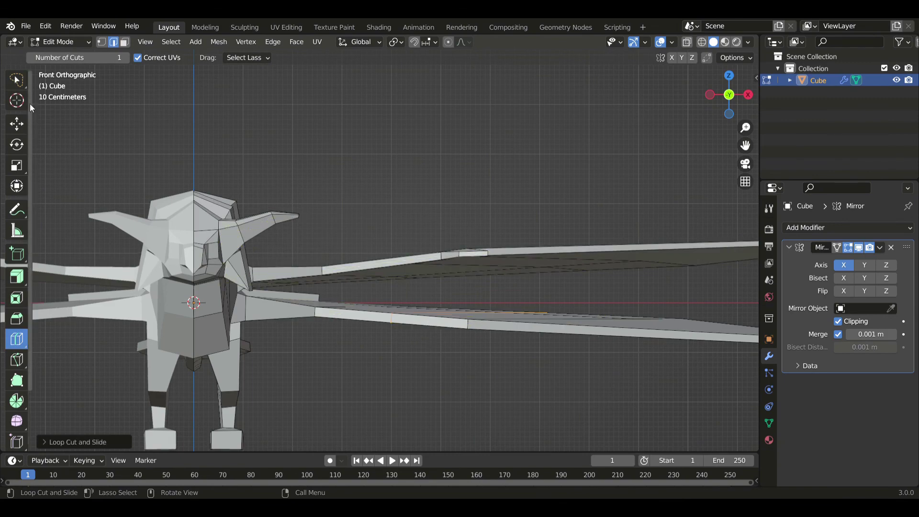
{"action": "left_click", "coordinate": [19, 80]}
{"action": "key", "text": "g"}
{"action": "key", "text": "g"}
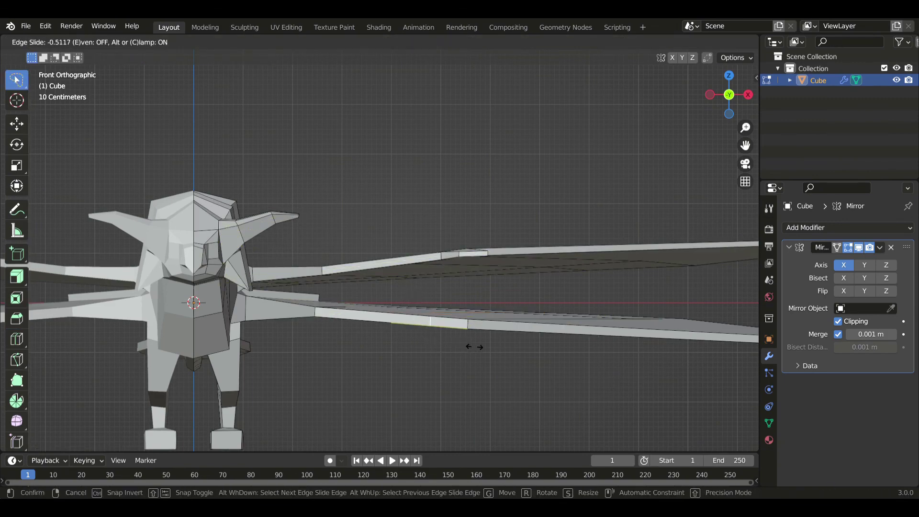
{"action": "left_click", "coordinate": [474, 347]}
Edge-slide the lower wing's new cut further to leave a narrow front face beside the leading-edge bend.
{"action": "middle_click_drag", "start_coordinate": [461, 349], "coordinate": [452, 372]}
{"action": "key", "text": "g"}
{"action": "key", "text": "g"}
{"action": "left_click", "coordinate": [528, 385]}
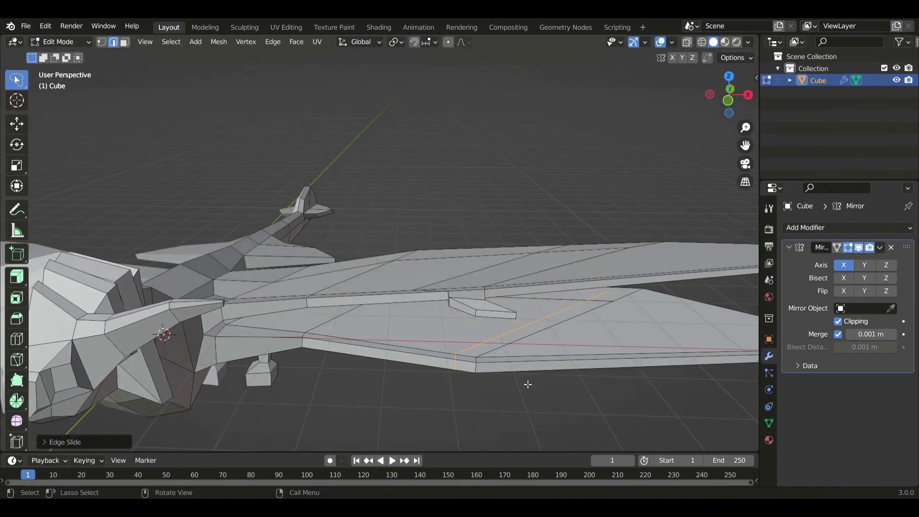
{"action": "key", "text": "g"}
{"action": "key", "text": "g"}
{"action": "left_click", "coordinate": [493, 387]}
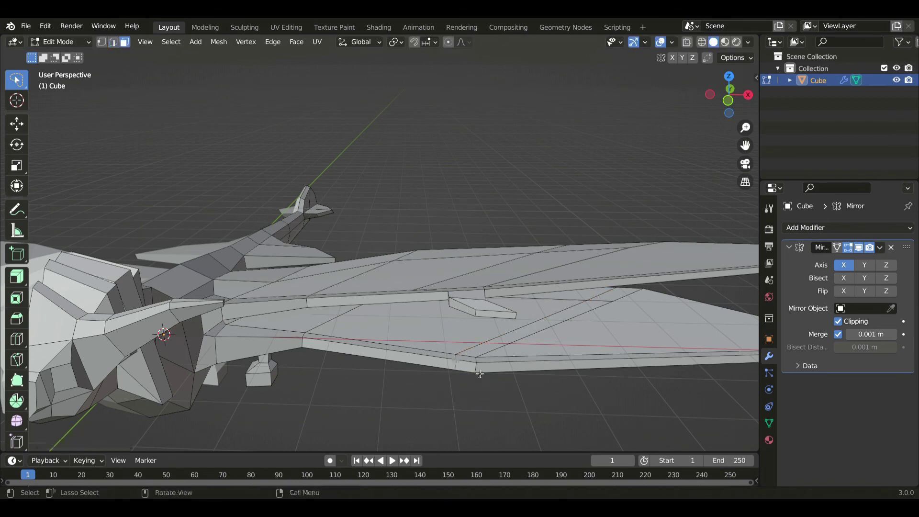
Extrude the narrow front face of the lower wing forward through the see-through mesh to form the claw's base.
{"action": "key", "text": "KP_7"}
{"action": "key", "text": "alt+z"}
{"action": "key", "text": "e"}
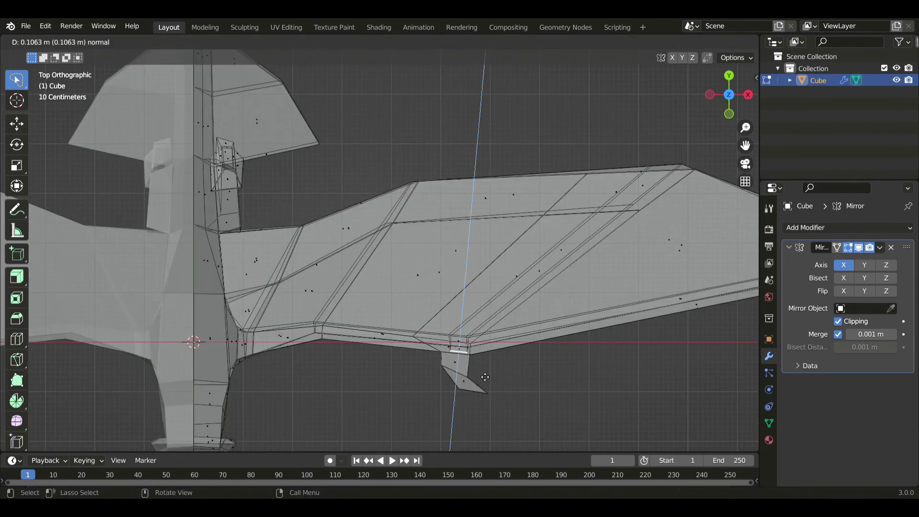
{"action": "left_click", "coordinate": [438, 416]}
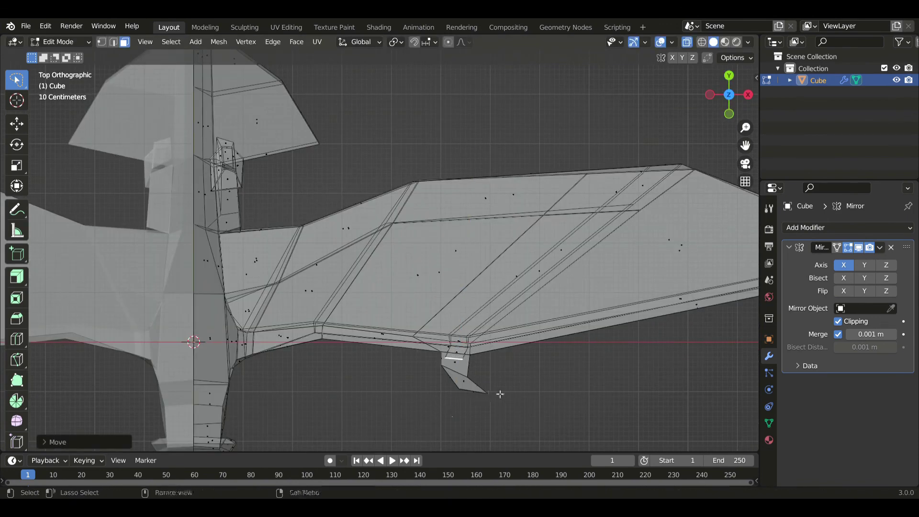
{"action": "key", "text": "e"}
{"action": "left_click", "coordinate": [483, 396]}
Extrude the lower-wing claw's end outward as a tip segment, rotating and repositioning its end face in the top view.
{"action": "key", "text": "e"}
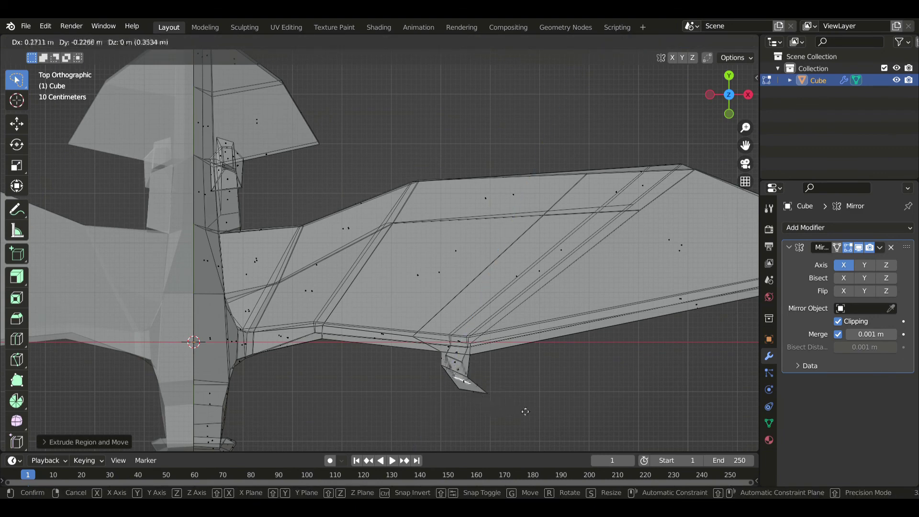
{"action": "left_click", "coordinate": [549, 411]}
{"action": "key", "text": "r"}
{"action": "left_click", "coordinate": [541, 402]}
{"action": "key", "text": "g"}
{"action": "left_click", "coordinate": [540, 377]}
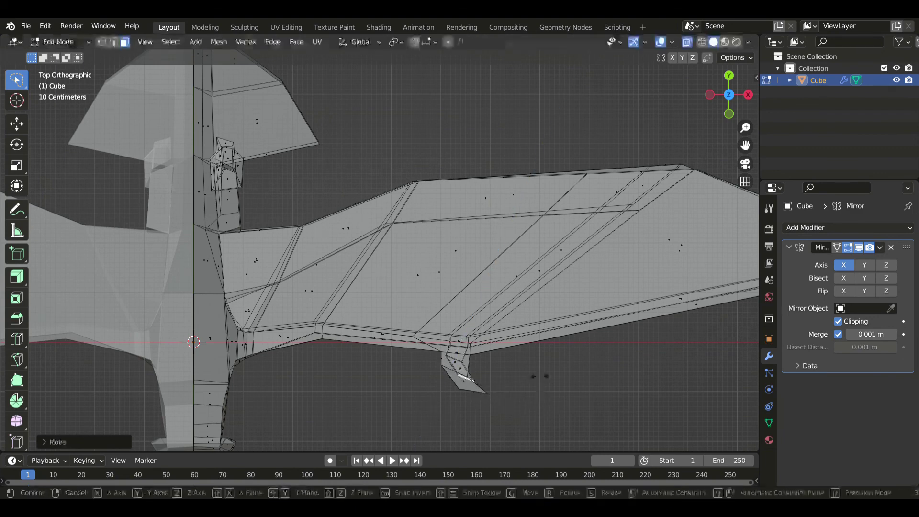
Flatten the lower-wing claw's tip face along Z in the front view and move it slightly.
{"action": "key", "text": "KP_1"}
{"action": "key", "text": "s"}
{"action": "key", "text": "z"}
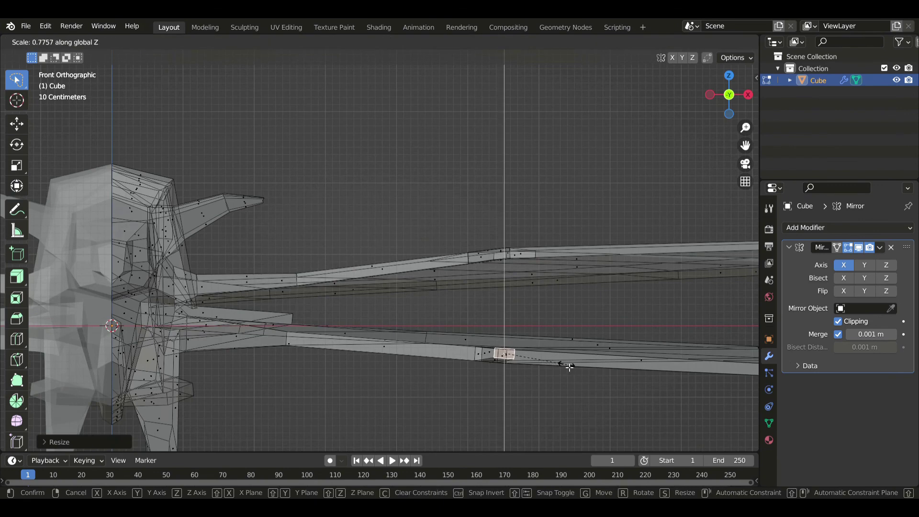
{"action": "left_click", "coordinate": [582, 395]}
{"action": "key", "text": "s"}
{"action": "key", "text": "z"}
{"action": "left_click", "coordinate": [556, 381]}
{"action": "key", "text": "g"}
{"action": "left_click", "coordinate": [560, 377]}
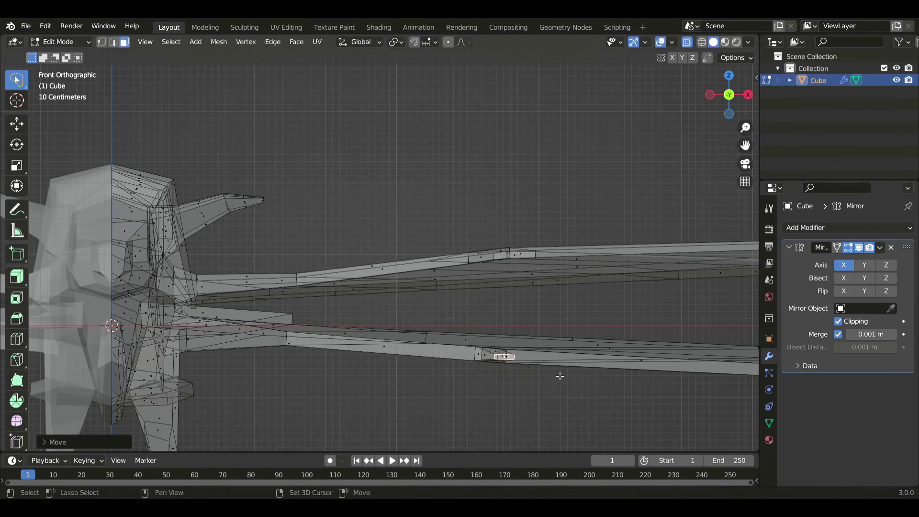
Rotate the lower-wing claw's tip face and fine-tune its scale along X and Z.
{"action": "key", "text": "r"}
{"action": "left_click", "coordinate": [565, 382]}
{"action": "key", "text": "s"}
{"action": "key", "text": "x"}
{"action": "left_click", "coordinate": [572, 382]}
{"action": "key", "text": "s"}
{"action": "key", "text": "z"}
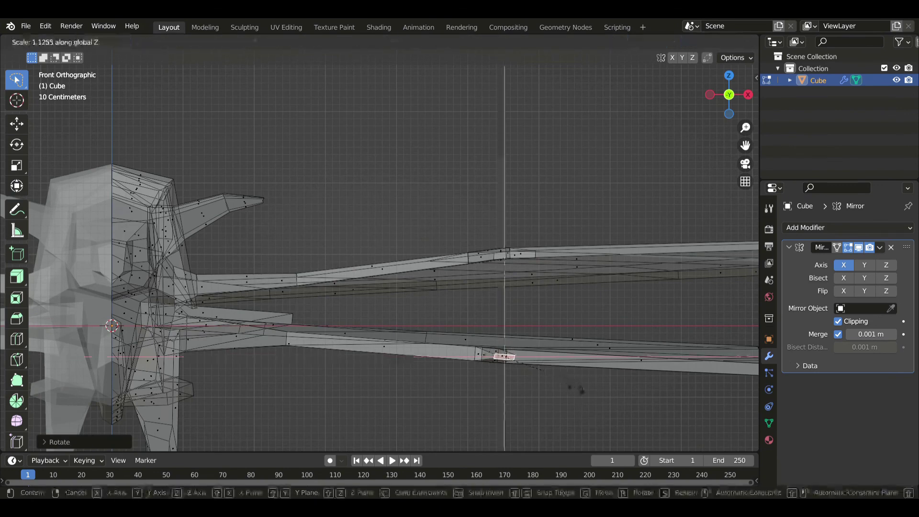
{"action": "left_click", "coordinate": [581, 391]}
Turn off the see-through display, leave edit mode, and show the dragon in Material Preview with its material settings open.
{"action": "key", "text": "alt+z"}
{"action": "scroll", "coordinate": [395, 268], "scroll_direction": "down", "scroll_amount": 2}
{"action": "middle_click_drag", "start_coordinate": [395, 269], "coordinate": [557, 321]}
{"action": "key", "text": "Tab"}
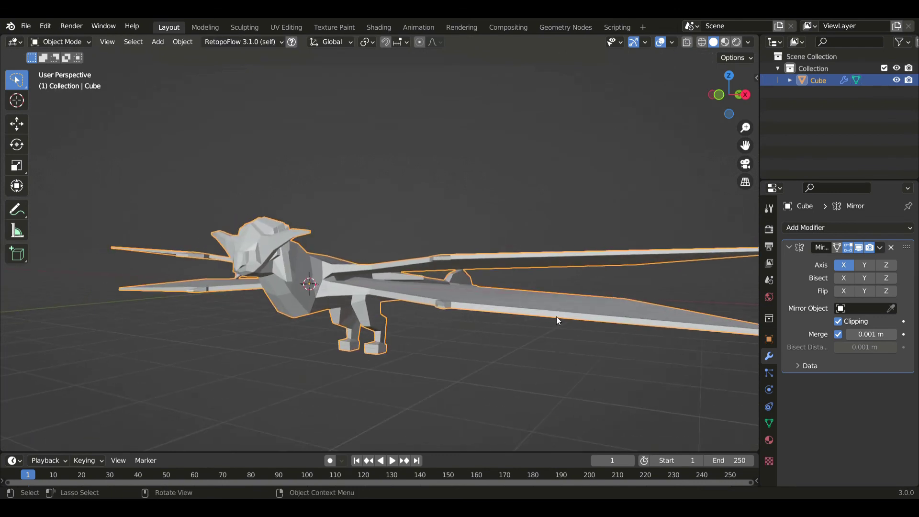
{"action": "left_click", "coordinate": [725, 42]}
{"action": "left_click", "coordinate": [768, 442]}
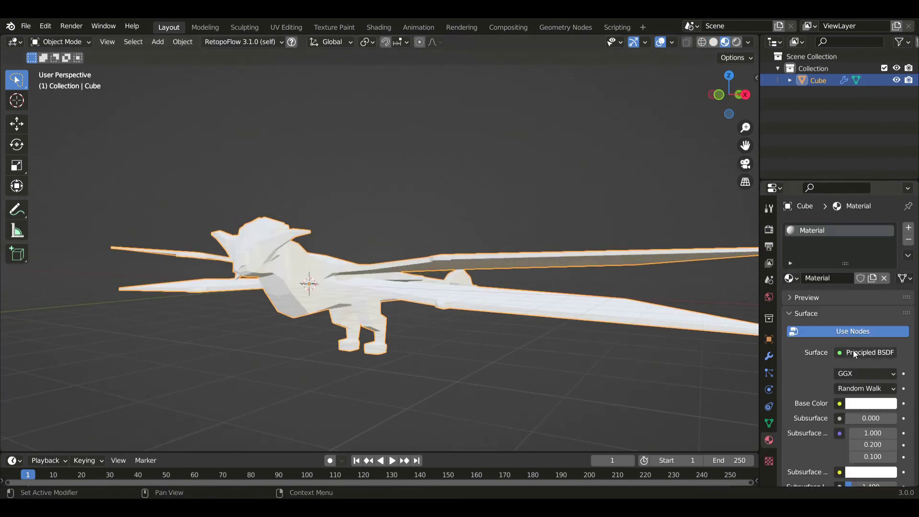
Change the base color of the dragon's first material from white to a muted orange-brown and inspect it from below.
{"action": "left_click", "coordinate": [874, 407]}
{"action": "left_click", "coordinate": [823, 311]}
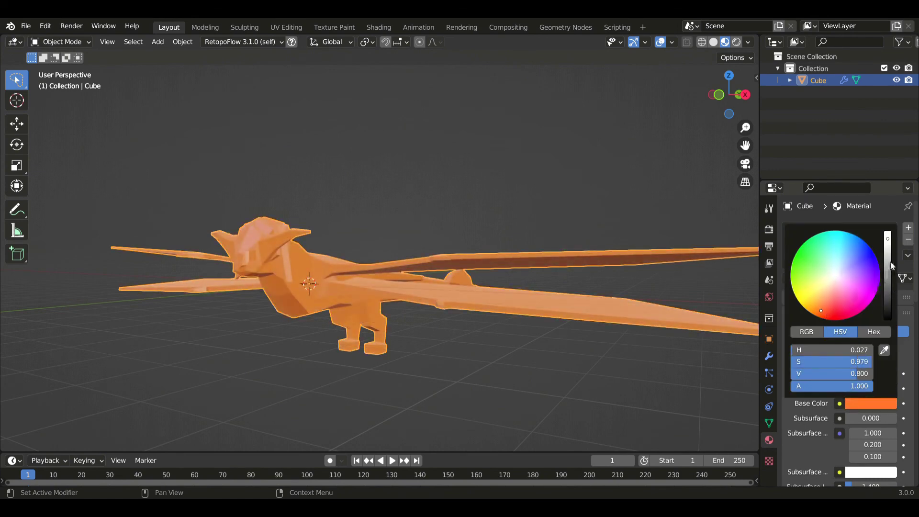
{"action": "left_click_drag", "start_coordinate": [890, 262], "coordinate": [889, 269]}
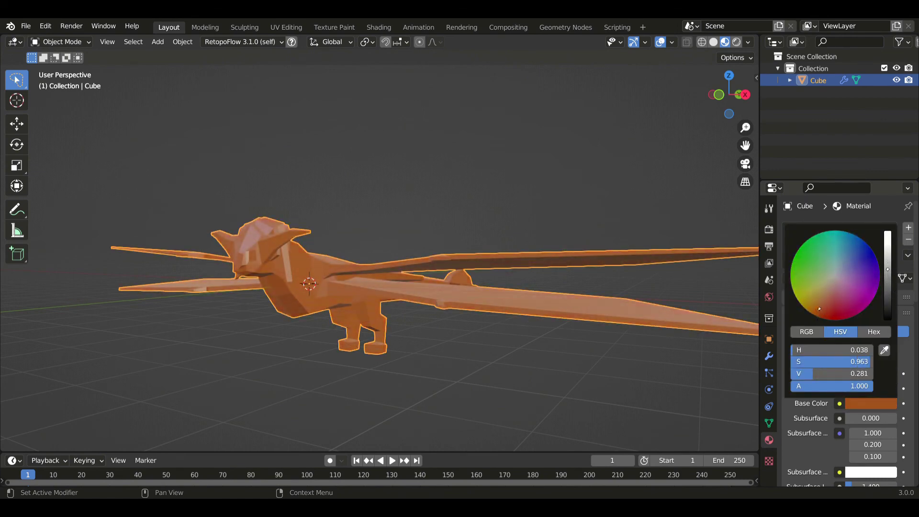
{"action": "left_click_drag", "start_coordinate": [820, 311], "coordinate": [823, 303]}
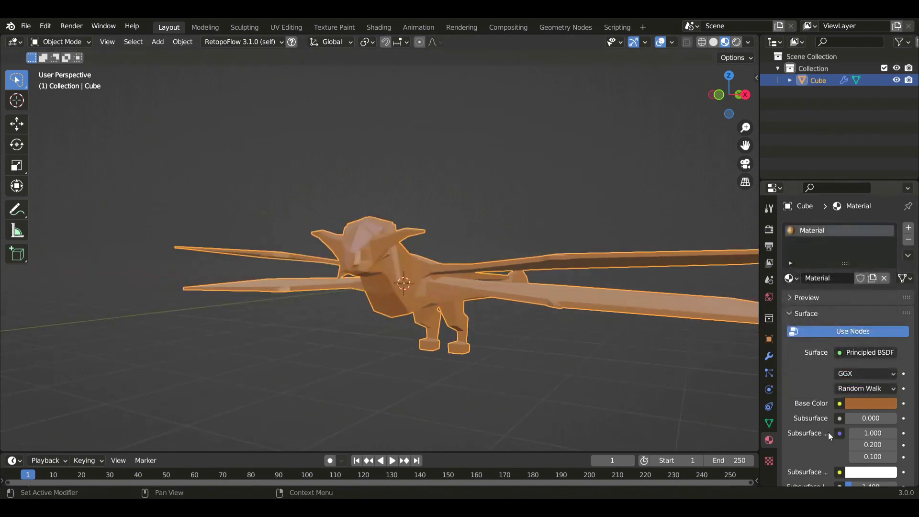
{"action": "scroll", "coordinate": [830, 435], "scroll_direction": "down", "scroll_amount": 5}
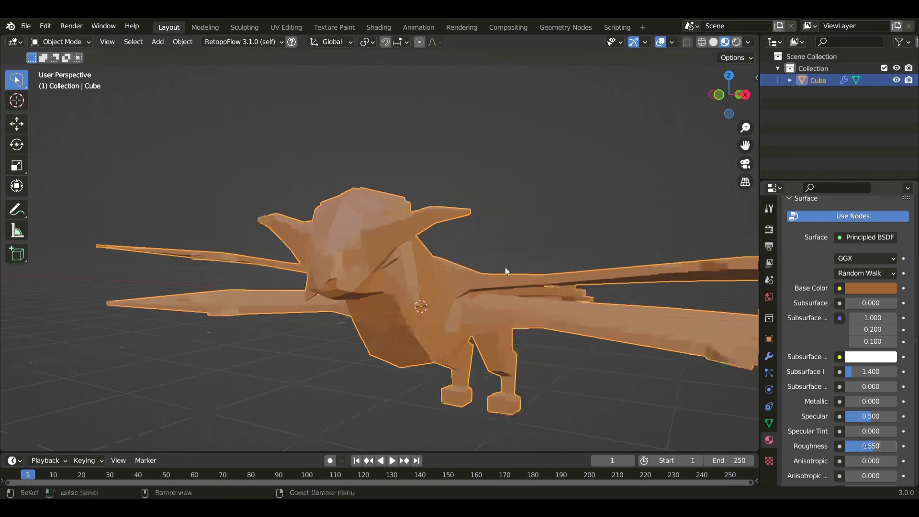
{"action": "scroll", "coordinate": [797, 340], "scroll_direction": "up", "scroll_amount": 4}
{"action": "middle_click_drag", "start_coordinate": [464, 329], "coordinate": [452, 297]}
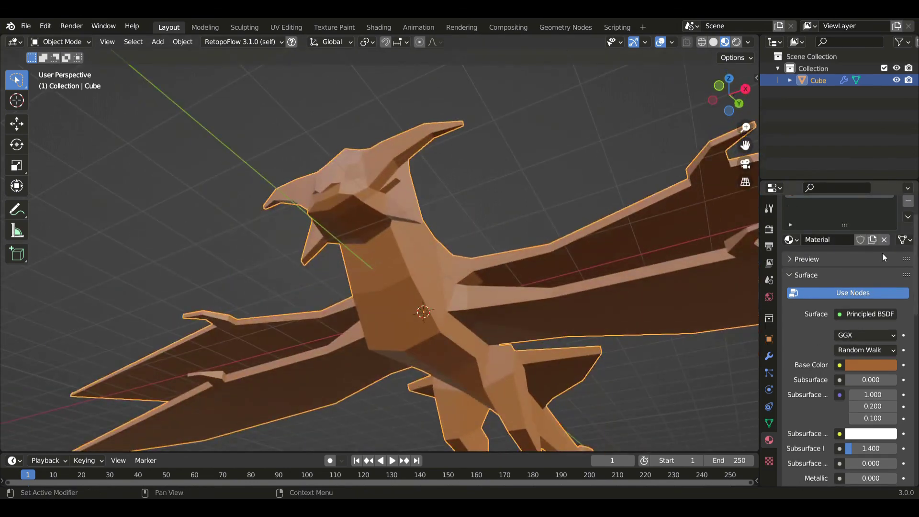
Add a second material slot with a new material and give it a lighter tan-orange base color.
{"action": "scroll", "coordinate": [882, 253], "scroll_direction": "up", "scroll_amount": 3}
{"action": "left_click", "coordinate": [909, 227]}
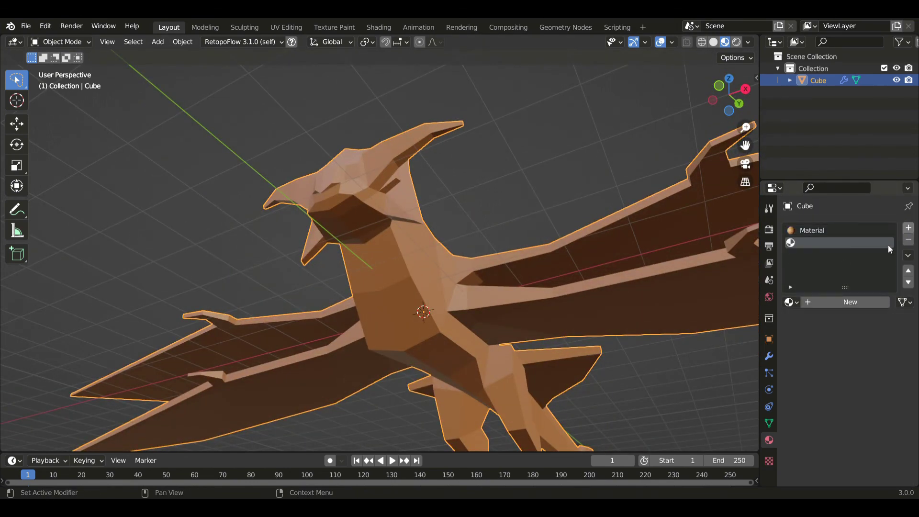
{"action": "left_click", "coordinate": [829, 303]}
{"action": "left_click", "coordinate": [864, 424]}
{"action": "left_click", "coordinate": [884, 374]}
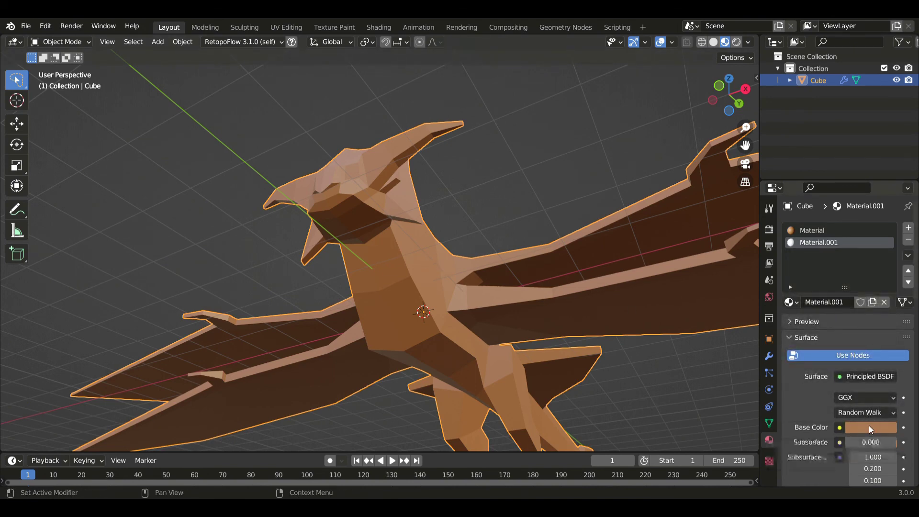
{"action": "left_click", "coordinate": [869, 427]}
{"action": "left_click", "coordinate": [887, 286]}
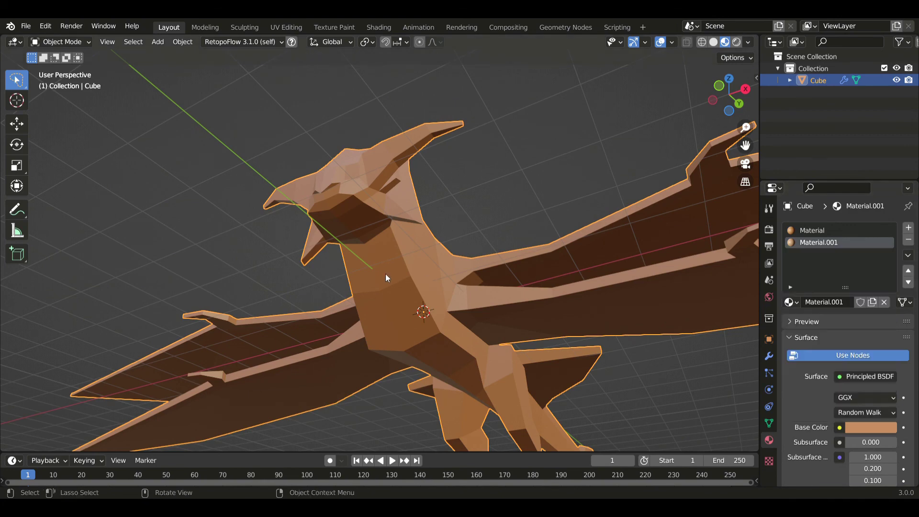
Select the underside faces in edit mode, running from the throat and chest along the belly to the tail tip.
{"action": "key", "text": "Tab"}
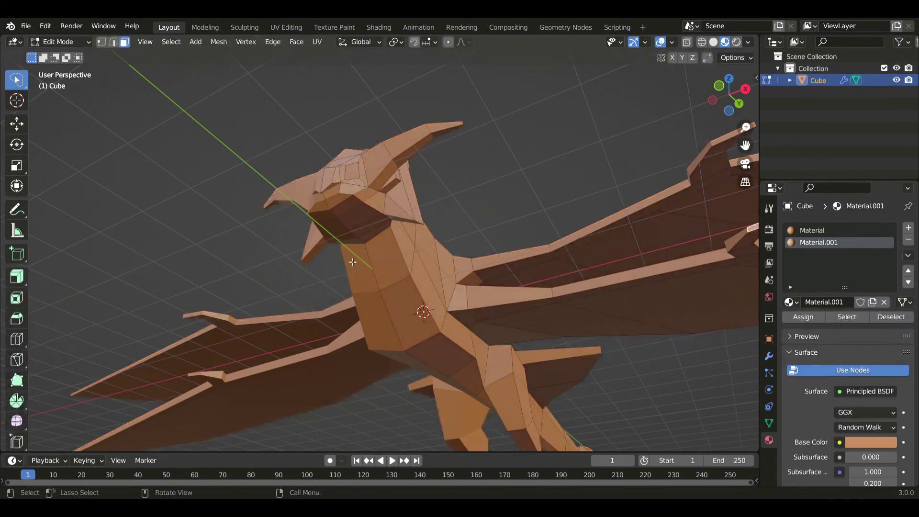
{"action": "left_click", "coordinate": [381, 248]}
{"action": "left_click", "coordinate": [402, 307], "text": "shift"}
{"action": "middle_click_drag", "start_coordinate": [435, 361], "coordinate": [424, 309], "text": "shift"}
{"action": "middle_click_drag", "start_coordinate": [439, 323], "coordinate": [434, 301]}
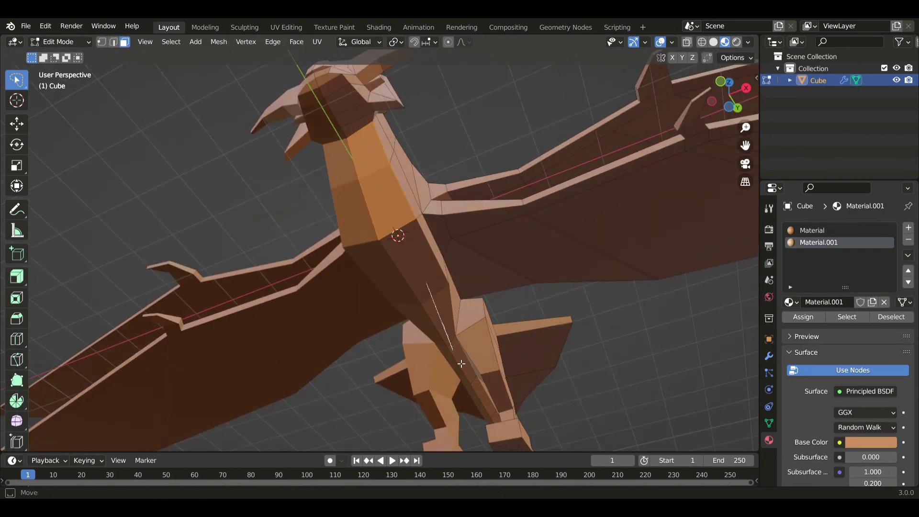
{"action": "middle_click_drag", "start_coordinate": [461, 364], "coordinate": [382, 308]}
{"action": "left_click", "coordinate": [348, 304]}
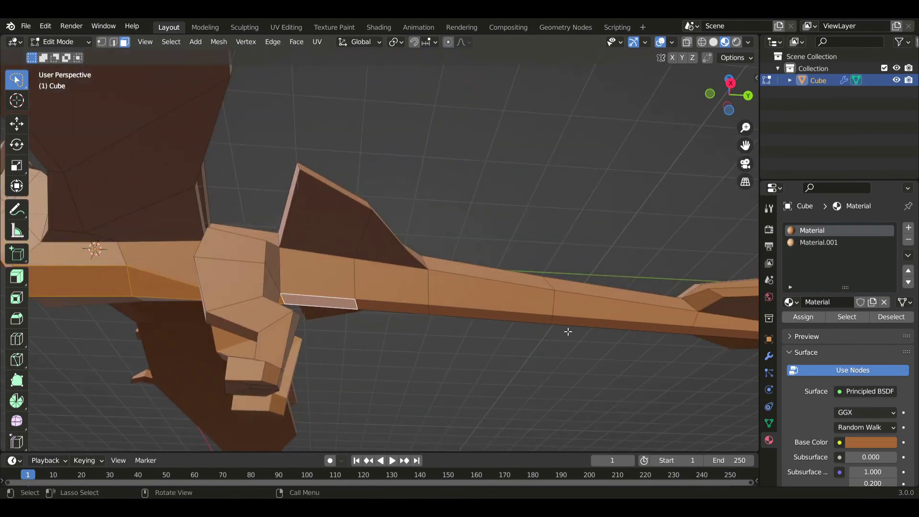
{"action": "left_click", "coordinate": [703, 332], "text": "ctrl"}
{"action": "middle_click_drag", "start_coordinate": [704, 332], "coordinate": [429, 309], "text": "shift"}
Assign Material.001 to the selected underside faces and return to object mode.
{"action": "key", "text": "Tab"}
{"action": "scroll", "coordinate": [424, 290], "scroll_direction": "down", "scroll_amount": 3}
{"action": "key", "text": "Tab"}
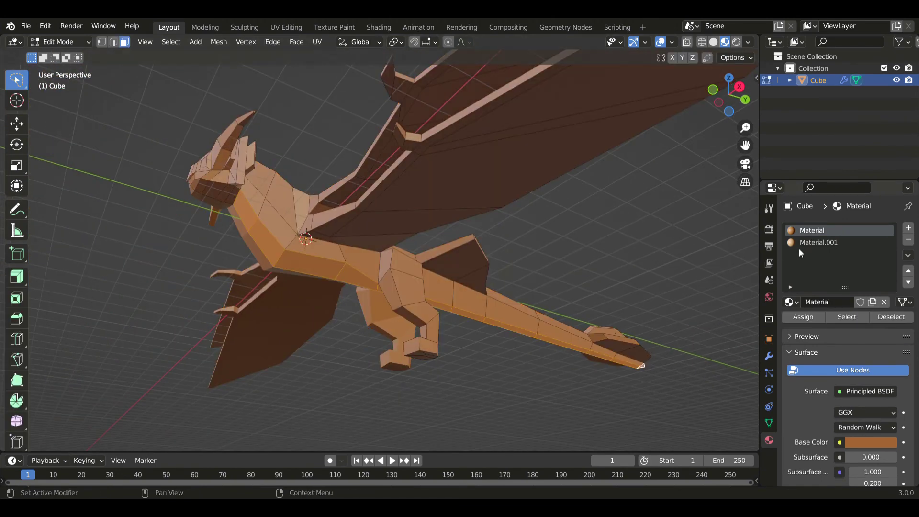
{"action": "left_click", "coordinate": [810, 320]}
{"action": "key", "text": "Tab"}
Brighten the base color of Material.001 to a value (V) of about 0.72.
{"action": "middle_click_drag", "start_coordinate": [392, 283], "coordinate": [468, 311]}
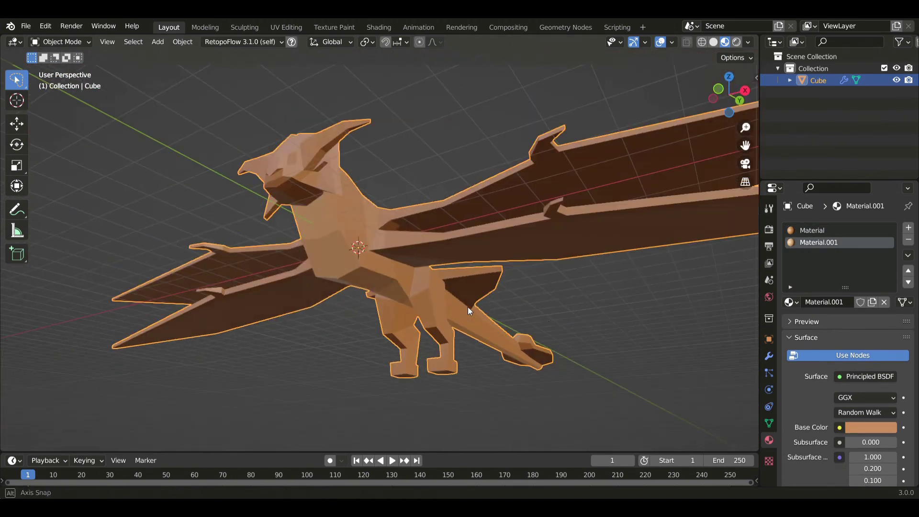
{"action": "left_click", "coordinate": [885, 427]}
{"action": "left_click", "coordinate": [889, 268]}
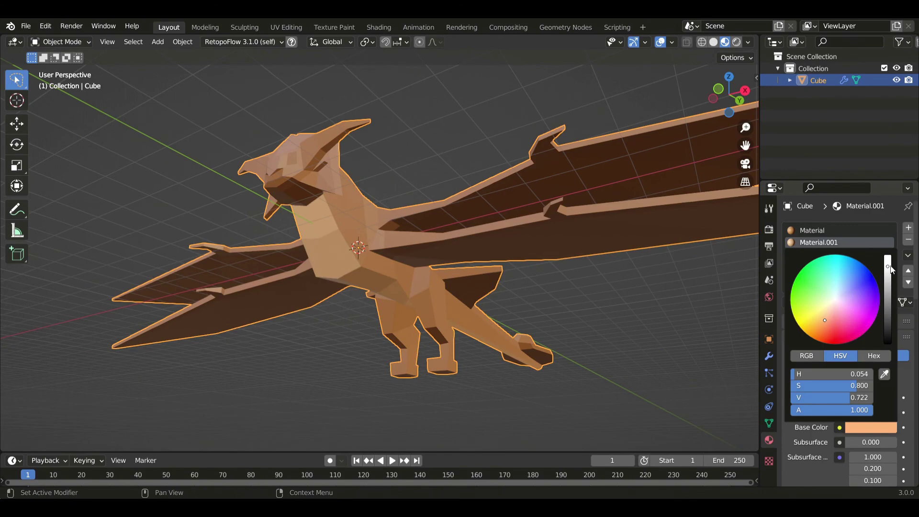
Select the wing membrane faces and the hip fin faces on the editable half of the dragon in edit mode.
{"action": "middle_click_drag", "start_coordinate": [622, 265], "coordinate": [479, 320]}
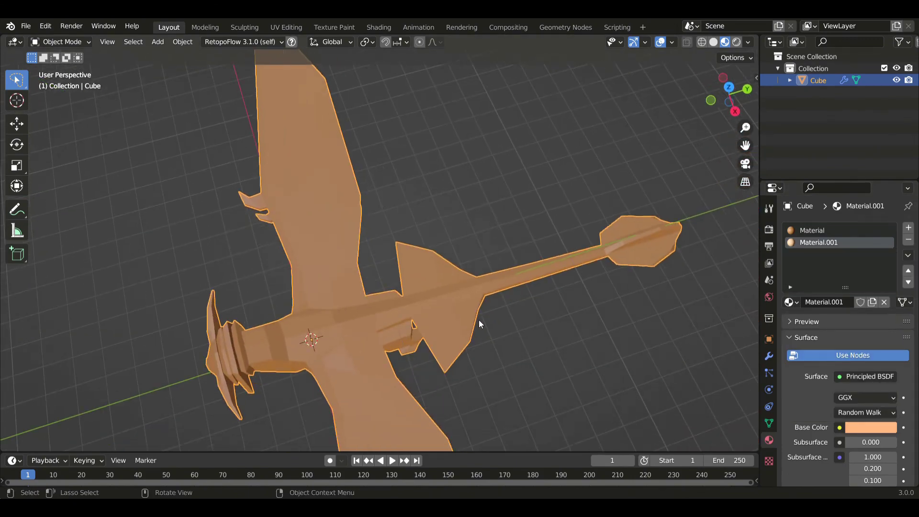
{"action": "key", "text": "KP_7"}
{"action": "middle_click_drag", "start_coordinate": [629, 189], "coordinate": [556, 195], "text": "shift"}
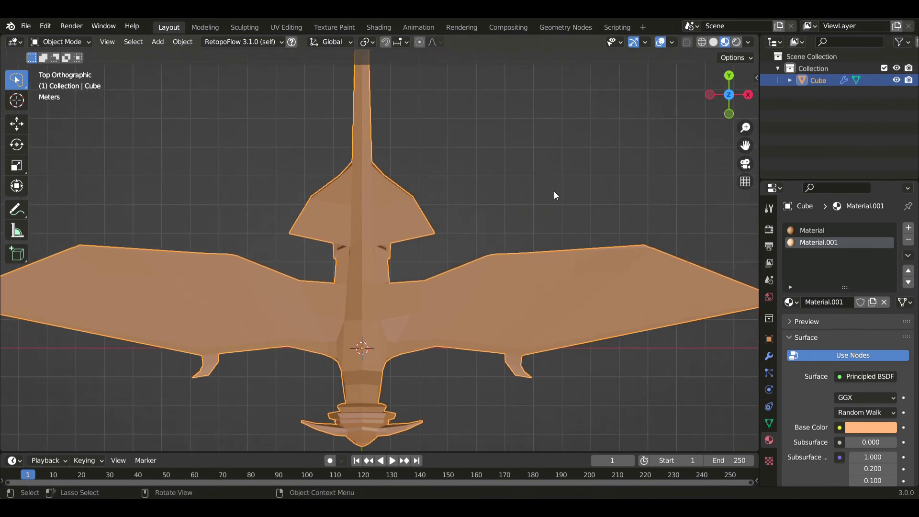
{"action": "key", "text": "Tab"}
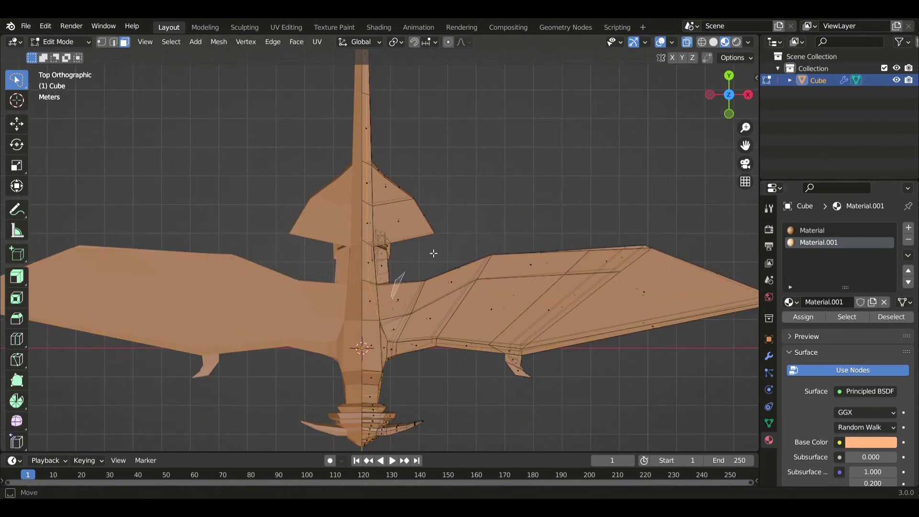
{"action": "mouse_move", "coordinate": [433, 254]}
{"action": "left_mouse_down"}
{"action": "mouse_move", "coordinate": [702, 278]}
{"action": "mouse_move", "coordinate": [539, 336]}
{"action": "left_mouse_up"}
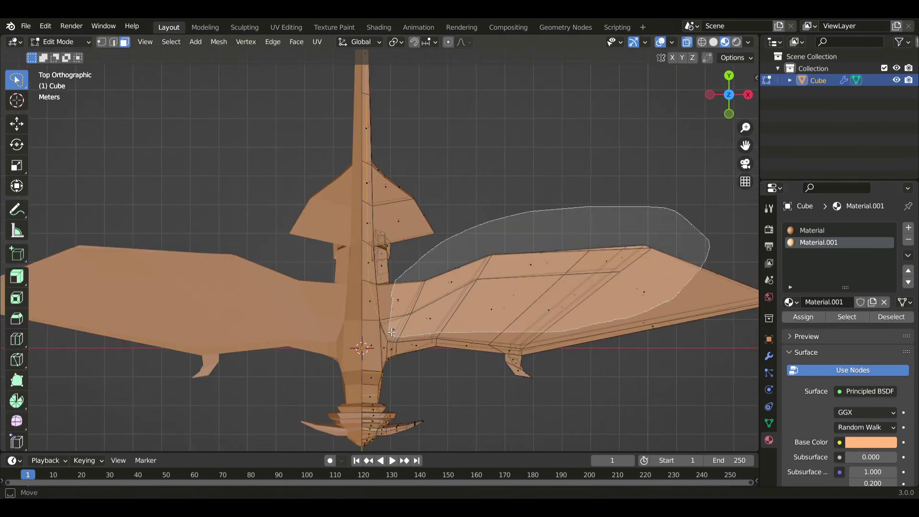
{"action": "left_click_drag", "start_coordinate": [392, 332], "coordinate": [391, 308]}
{"action": "scroll", "coordinate": [437, 257], "scroll_direction": "up", "scroll_amount": 3}
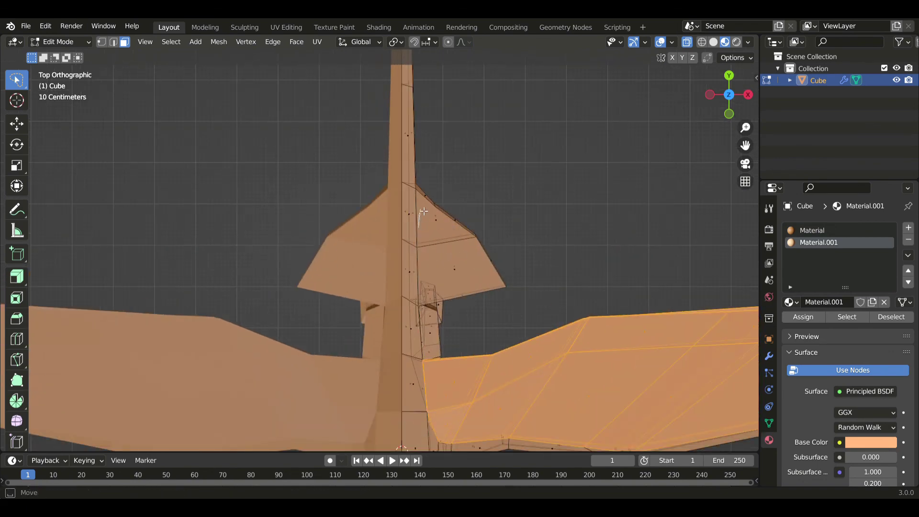
{"action": "mouse_move", "coordinate": [424, 211]}
{"action": "left_mouse_down", "text": "shift"}
{"action": "mouse_move", "coordinate": [521, 261]}
{"action": "mouse_move", "coordinate": [426, 261]}
{"action": "left_mouse_up", "text": "shift"}
Add the tail-tip fin faces to the selection, assign Material.001 to all selected faces and return to object mode.
{"action": "middle_click_drag", "start_coordinate": [449, 84], "coordinate": [456, 322], "text": "shift"}
{"action": "middle_click_drag", "start_coordinate": [458, 169], "coordinate": [465, 273], "text": "shift"}
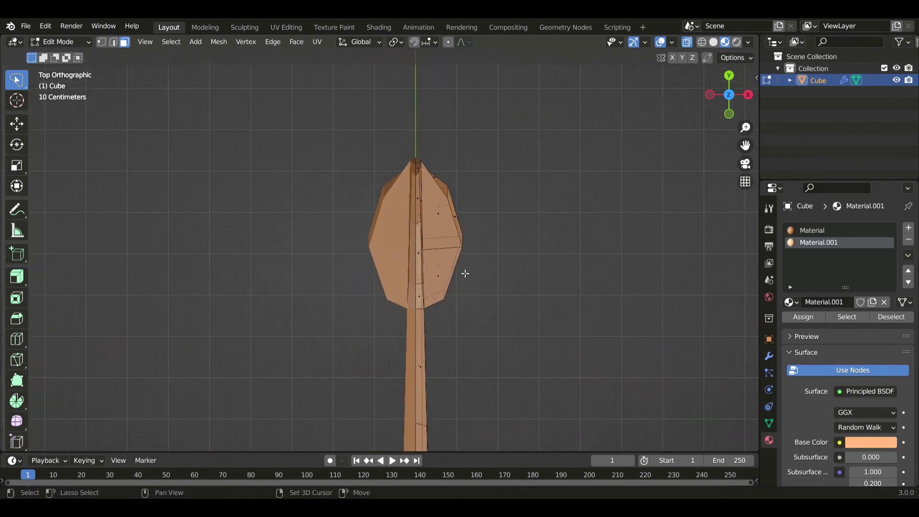
{"action": "scroll", "coordinate": [465, 273], "scroll_direction": "up", "scroll_amount": 2}
{"action": "mouse_move", "coordinate": [448, 131]}
{"action": "left_mouse_down"}
{"action": "mouse_move", "coordinate": [529, 179]}
{"action": "mouse_move", "coordinate": [466, 339]}
{"action": "mouse_move", "coordinate": [454, 329]}
{"action": "left_mouse_up"}
{"action": "key", "text": "KP_3"}
{"action": "mouse_move", "coordinate": [331, 357]}
{"action": "left_mouse_down"}
{"action": "mouse_move", "coordinate": [445, 285]}
{"action": "mouse_move", "coordinate": [559, 373]}
{"action": "mouse_move", "coordinate": [551, 378]}
{"action": "left_mouse_up"}
{"action": "left_click", "coordinate": [812, 318]}
{"action": "key", "text": "Tab"}
{"action": "scroll", "coordinate": [309, 318], "scroll_direction": "down", "scroll_amount": 3}
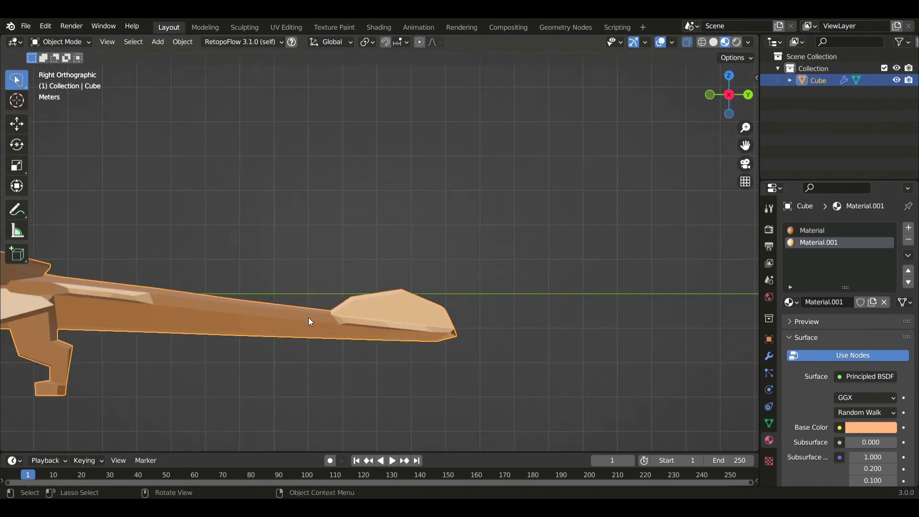
Darken the base color of Material.001 to a deeper, more saturated orange with V about 0.52.
{"action": "middle_click_drag", "start_coordinate": [308, 318], "coordinate": [361, 338]}
{"action": "scroll", "coordinate": [361, 338], "scroll_direction": "down", "scroll_amount": 4}
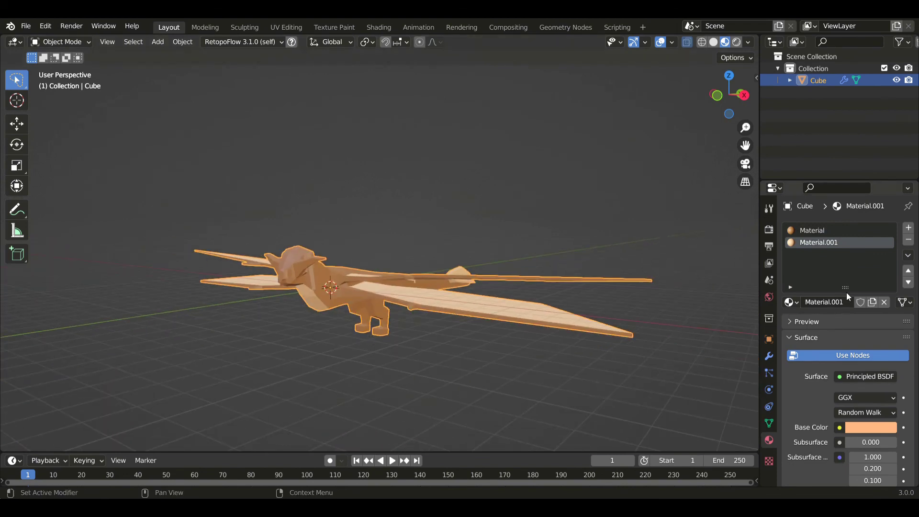
{"action": "left_click", "coordinate": [859, 427]}
{"action": "left_click_drag", "start_coordinate": [891, 273], "coordinate": [892, 278]}
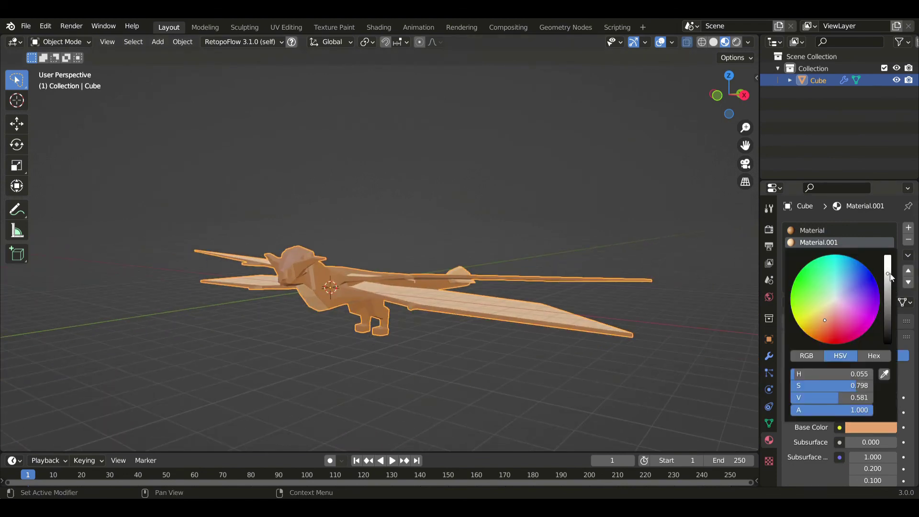
{"action": "mouse_move", "coordinate": [818, 322]}
{"action": "left_mouse_down"}
{"action": "mouse_move", "coordinate": [826, 329]}
{"action": "mouse_move", "coordinate": [816, 329]}
{"action": "left_mouse_up"}
{"action": "mouse_move", "coordinate": [405, 307]}
{"action": "middle_mouse_down"}
{"action": "mouse_move", "coordinate": [406, 346]}
{"action": "mouse_move", "coordinate": [407, 306]}
{"action": "middle_mouse_up"}
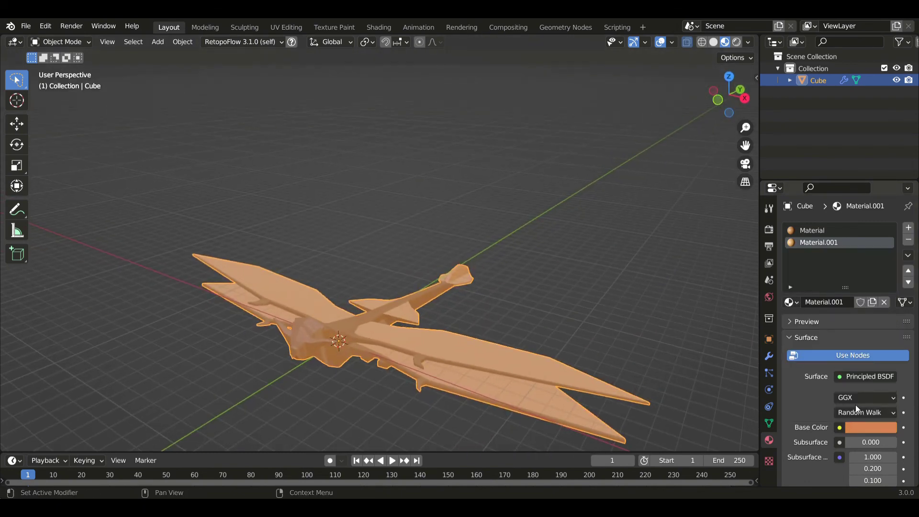
{"action": "left_click", "coordinate": [871, 427]}
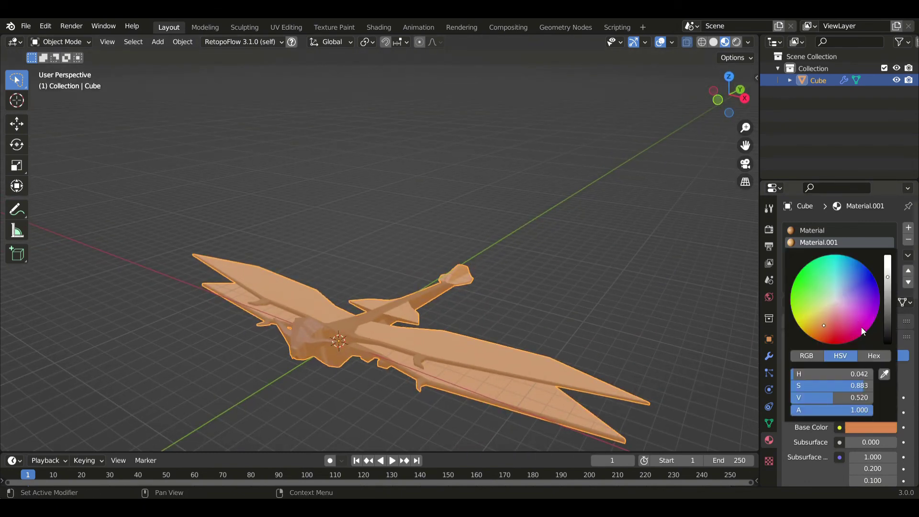
{"action": "left_click", "coordinate": [824, 324]}
Add a third material slot with a new material and give it a yellow base color (H 0.077, S 0.999).
{"action": "middle_click_drag", "start_coordinate": [731, 324], "coordinate": [492, 289]}
{"action": "scroll", "coordinate": [492, 290], "scroll_direction": "up", "scroll_amount": 4}
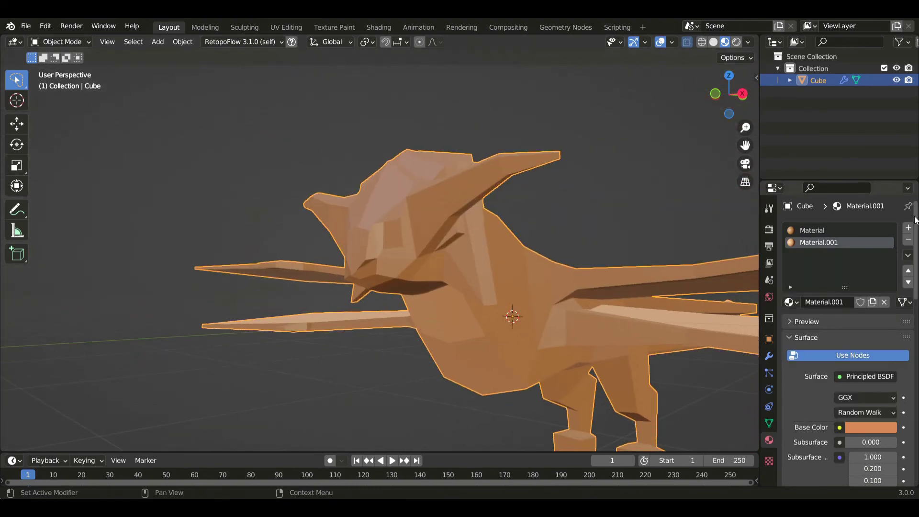
{"action": "left_click", "coordinate": [909, 228]}
{"action": "left_click", "coordinate": [845, 306]}
{"action": "left_click", "coordinate": [865, 427]}
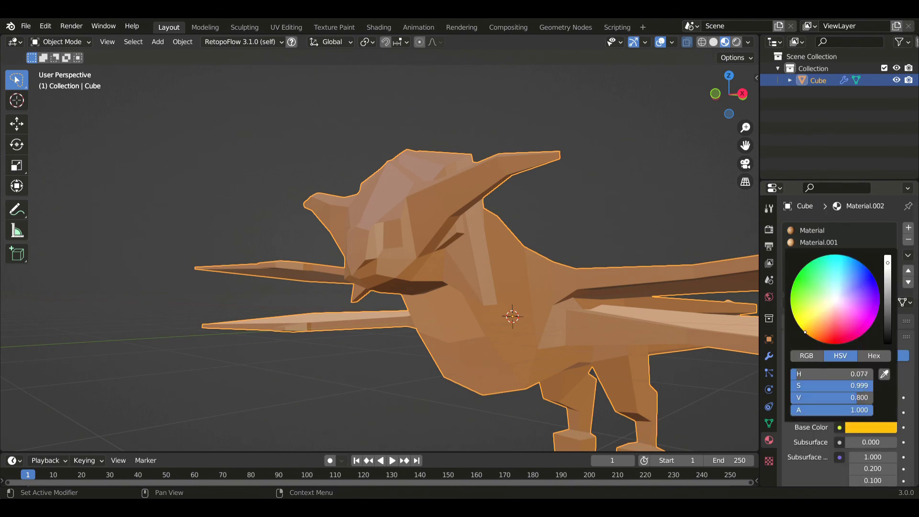
Assign the yellow Material.002 to the eye face and return to object mode.
{"action": "key", "text": "Tab"}
{"action": "left_click", "coordinate": [814, 230]}
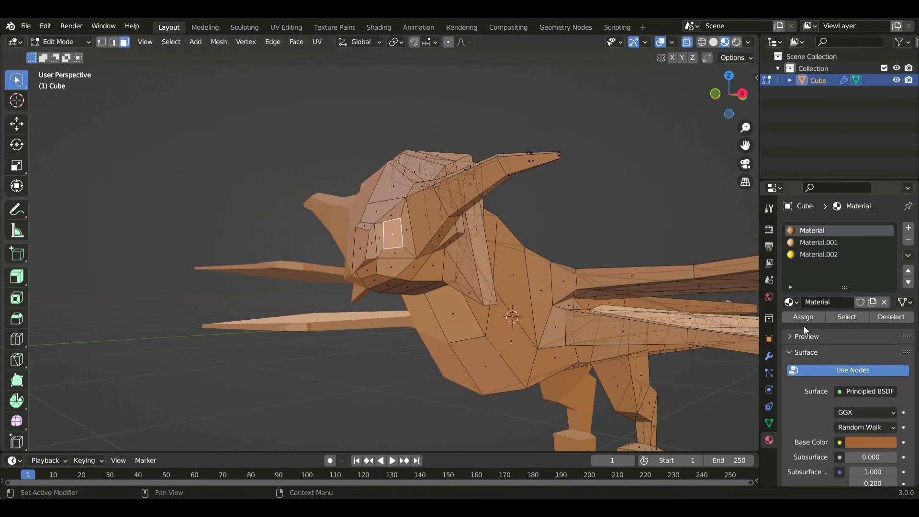
{"action": "key", "text": "Tab"}
{"action": "key", "text": "Tab"}
{"action": "left_click", "coordinate": [820, 255]}
{"action": "left_click", "coordinate": [796, 317]}
{"action": "key", "text": "Tab"}
In edit mode, move the face on the outer side of the eye slightly outward along the X axis.
{"action": "middle_click_drag", "start_coordinate": [446, 294], "coordinate": [426, 287]}
{"action": "scroll", "coordinate": [443, 289], "scroll_direction": "up", "scroll_amount": 3}
{"action": "middle_click_drag", "start_coordinate": [515, 279], "coordinate": [469, 266], "text": "shift"}
{"action": "key", "text": "KP_1"}
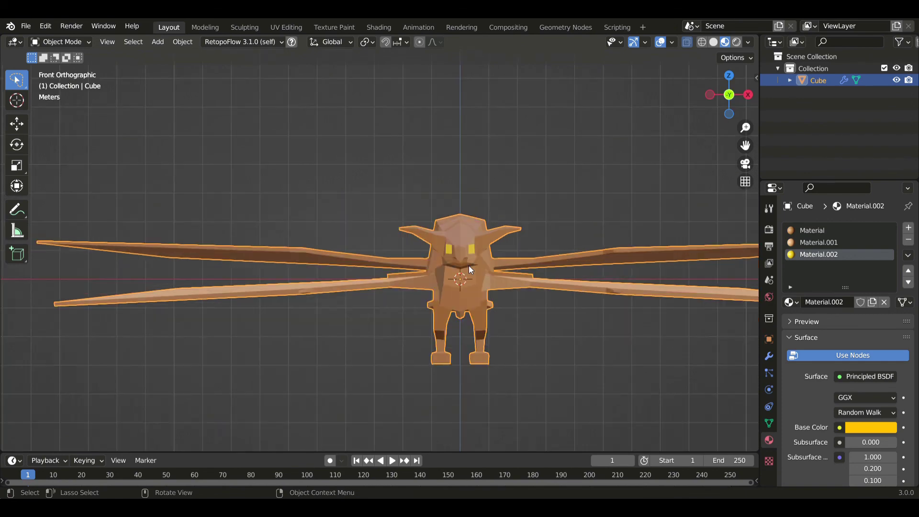
{"action": "scroll", "coordinate": [518, 254], "scroll_direction": "up", "scroll_amount": 5}
{"action": "key", "text": "Tab"}
{"action": "scroll", "coordinate": [380, 239], "scroll_direction": "up", "scroll_amount": 2}
{"action": "key", "text": "alt+z"}
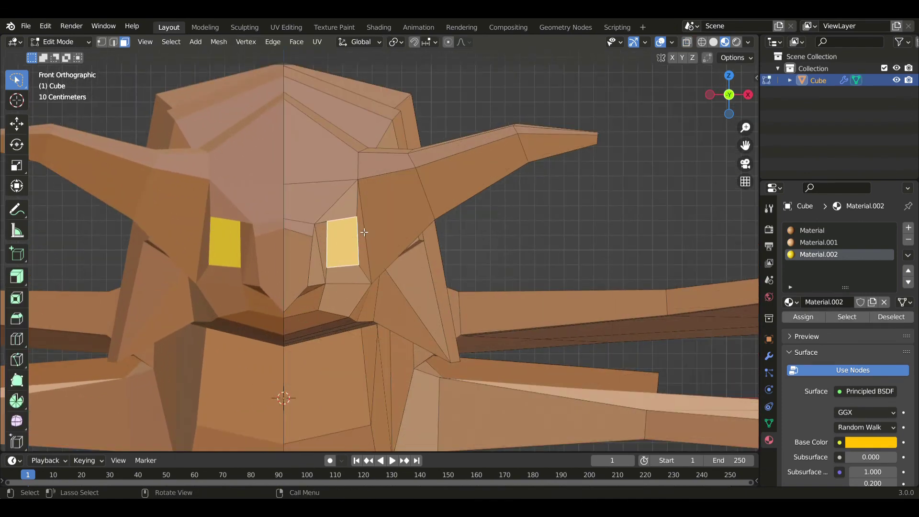
{"action": "left_click", "coordinate": [377, 228]}
{"action": "key", "text": "g"}
{"action": "key", "text": "x"}
{"action": "left_click", "coordinate": [391, 225]}
Widen the face by moving the edge beside the eye and the eye's outer edge outward, and adjust the mouth-corner edge.
{"action": "key", "text": "2"}
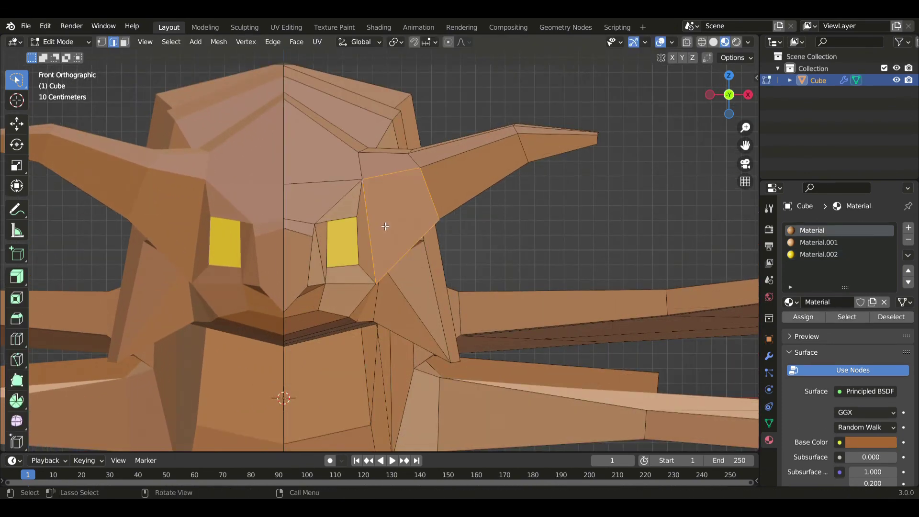
{"action": "left_click", "coordinate": [373, 227]}
{"action": "key", "text": "g"}
{"action": "left_click", "coordinate": [383, 227]}
{"action": "left_click", "coordinate": [361, 240]}
{"action": "key", "text": "g"}
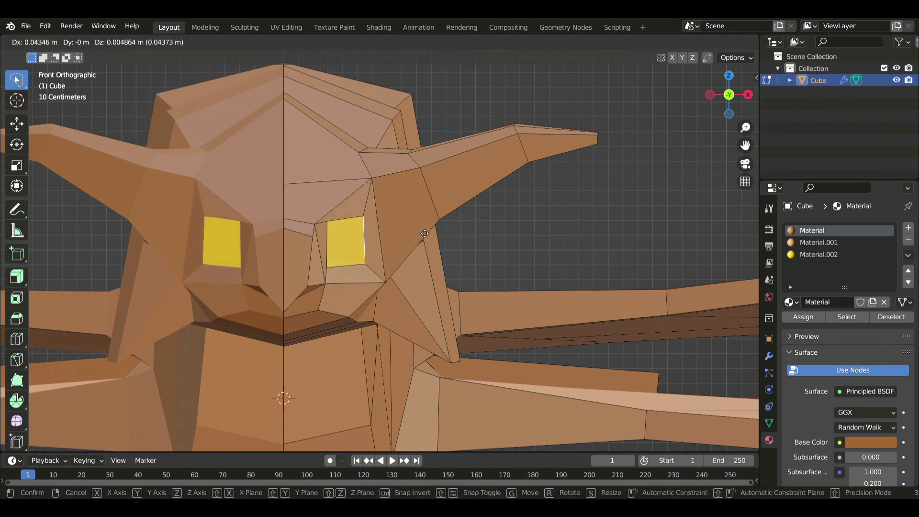
{"action": "left_click", "coordinate": [372, 265]}
{"action": "left_click", "coordinate": [357, 316]}
{"action": "key", "text": "g"}
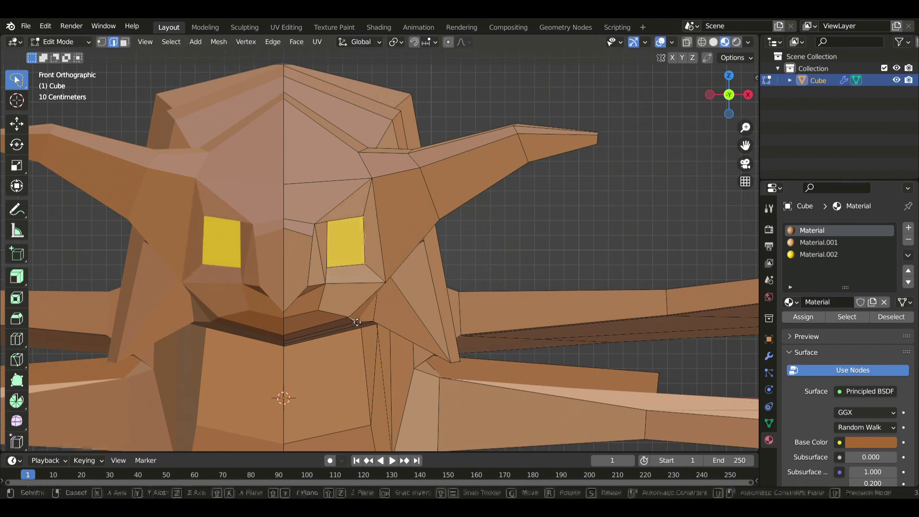
{"action": "left_click", "coordinate": [362, 316]}
{"action": "key", "text": "g"}
Raise the inner horn base above the eye by about 0.1 m and rotate the horn tip.
{"action": "mouse_move", "coordinate": [375, 139]}
{"action": "left_mouse_down"}
{"action": "mouse_move", "coordinate": [379, 198]}
{"action": "mouse_move", "coordinate": [455, 150]}
{"action": "mouse_move", "coordinate": [467, 165]}
{"action": "left_mouse_up"}
{"action": "left_click", "coordinate": [374, 178]}
{"action": "key", "text": "g"}
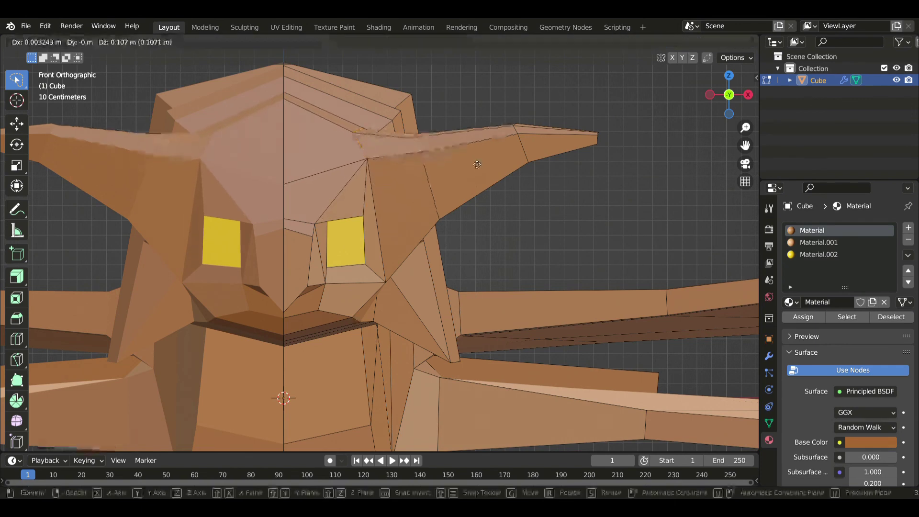
{"action": "left_click", "coordinate": [477, 157]}
{"action": "left_click_drag", "start_coordinate": [573, 200], "coordinate": [645, 192]}
{"action": "key", "text": "r"}
{"action": "left_click", "coordinate": [639, 153]}
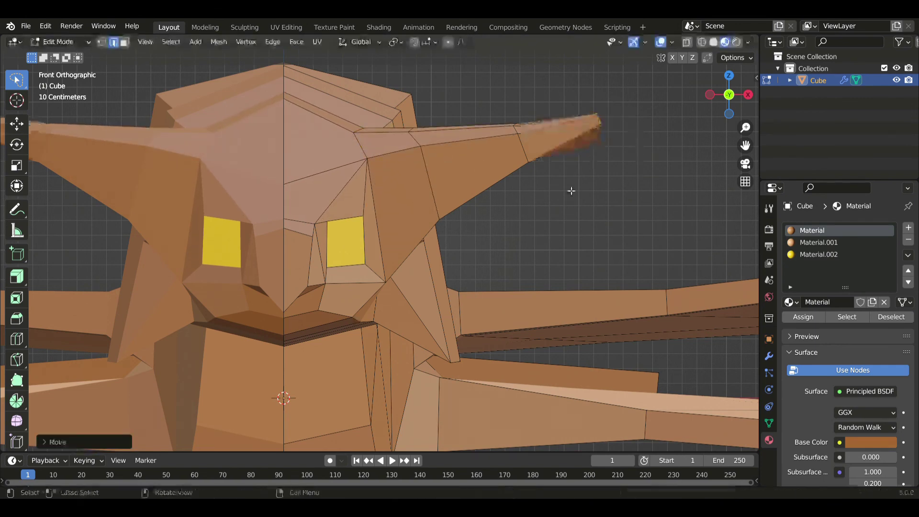
Reposition the horn's tip and middle section so the horn bends upward toward its end.
{"action": "key", "text": "alt+z"}
{"action": "key", "text": "g"}
{"action": "mouse_move", "coordinate": [533, 212]}
{"action": "left_mouse_down"}
{"action": "mouse_move", "coordinate": [561, 145]}
{"action": "mouse_move", "coordinate": [645, 180]}
{"action": "left_mouse_up"}
{"action": "left_click", "coordinate": [565, 167]}
{"action": "key", "text": "g"}
{"action": "left_click", "coordinate": [652, 174]}
{"action": "scroll", "coordinate": [595, 188], "scroll_direction": "down", "scroll_amount": 2}
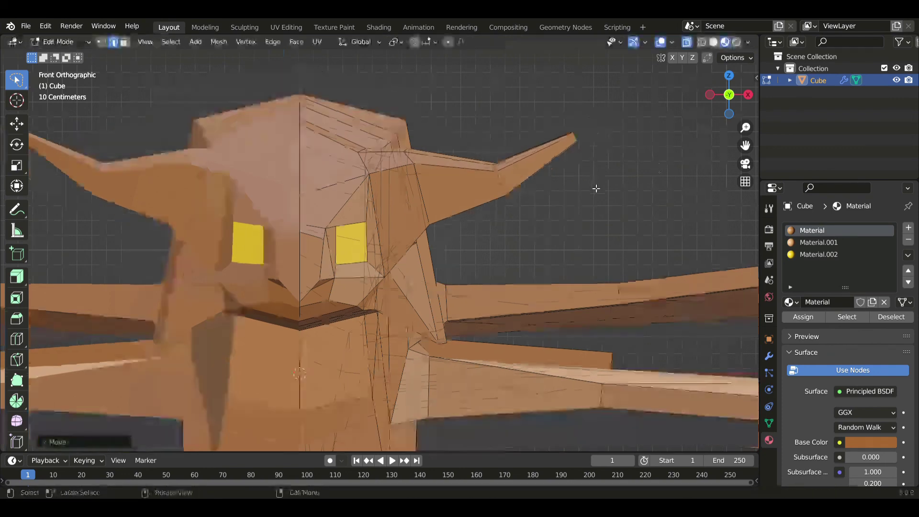
{"action": "key", "text": "g"}
{"action": "left_click", "coordinate": [493, 234]}
Fine-tune the horn's curve by nudging its middle edge loop inward and adjusting the tip.
{"action": "left_click", "coordinate": [479, 232]}
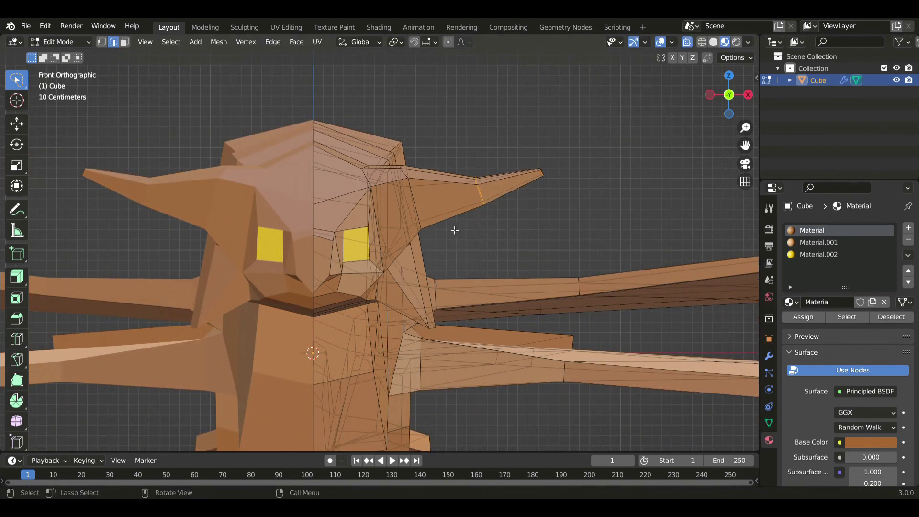
{"action": "key", "text": "g"}
{"action": "left_click", "coordinate": [466, 222]}
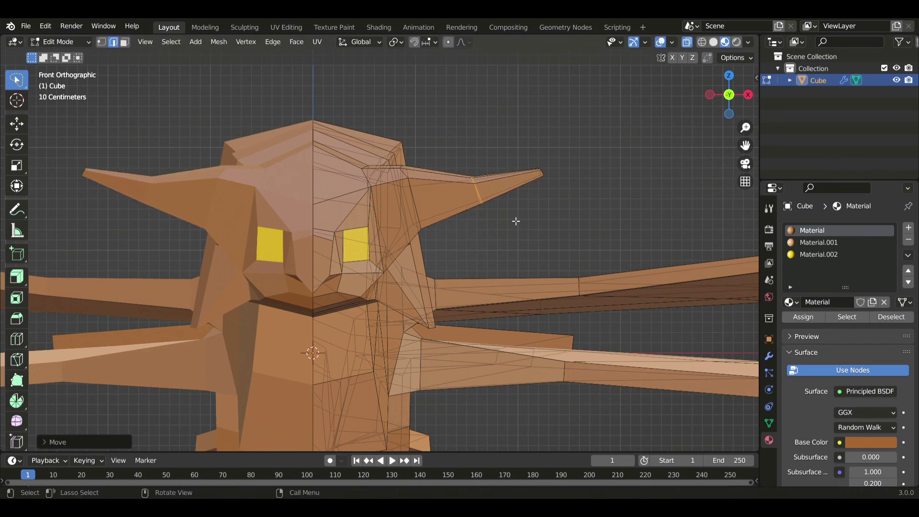
{"action": "left_click_drag", "start_coordinate": [515, 221], "coordinate": [586, 184]}
{"action": "key", "text": "g"}
{"action": "left_click", "coordinate": [617, 192]}
Widen the back of the head by moving the rear crest's upper corner edges outward, then return to object mode.
{"action": "key", "text": "alt+z"}
{"action": "left_click", "coordinate": [396, 153]}
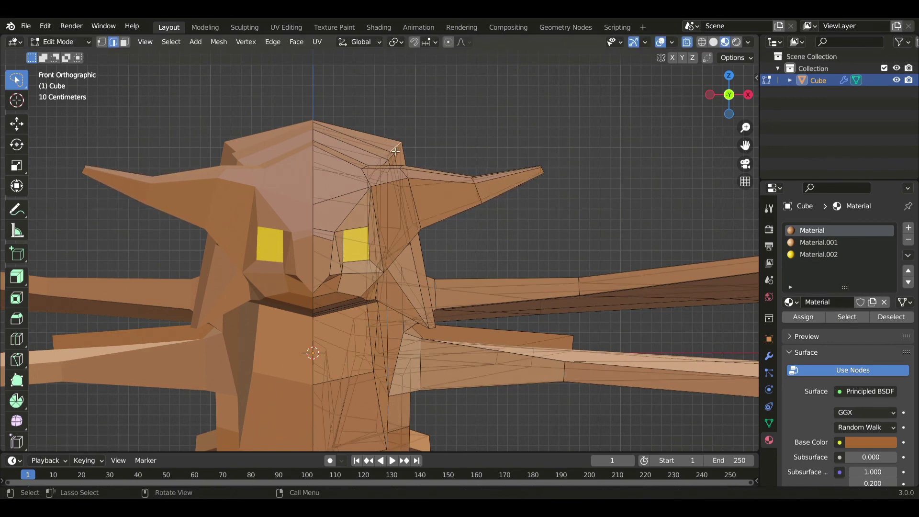
{"action": "key", "text": "g"}
{"action": "left_click", "coordinate": [395, 158]}
{"action": "key", "text": "g"}
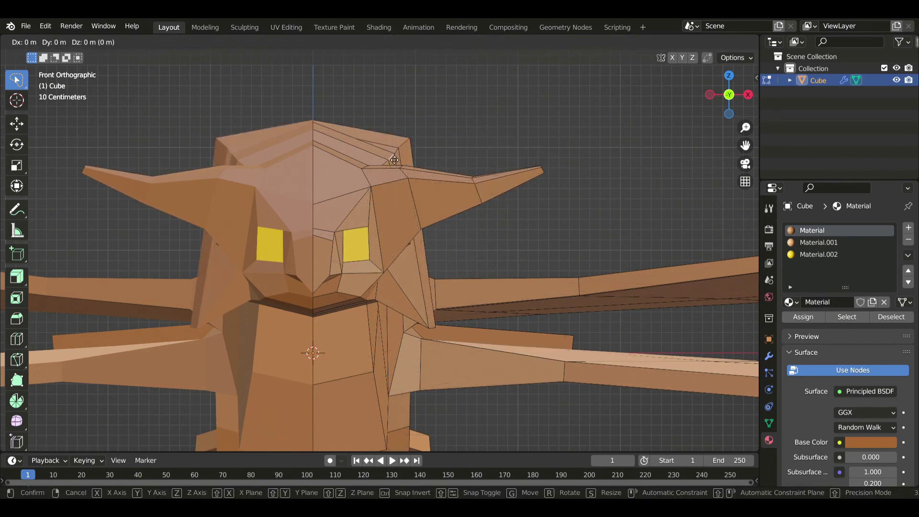
{"action": "left_click", "coordinate": [409, 140]}
{"action": "key", "text": "g"}
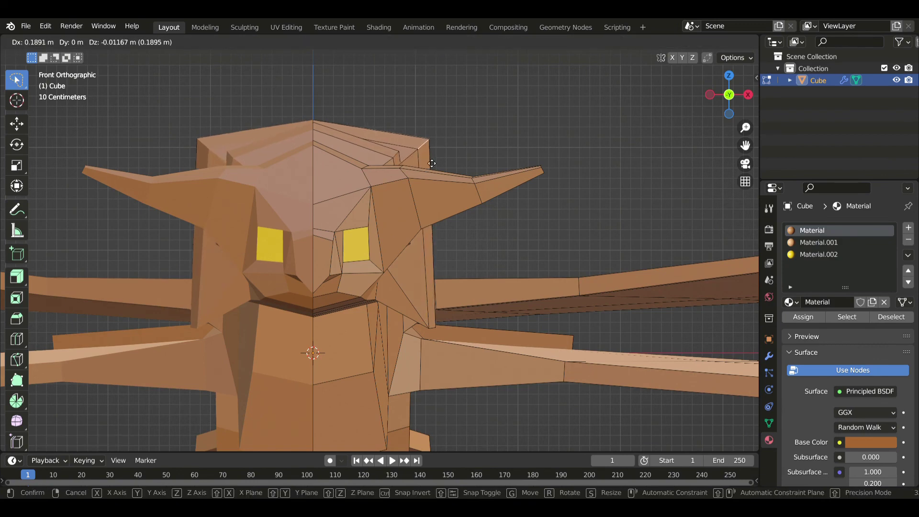
{"action": "left_click", "coordinate": [459, 157]}
{"action": "scroll", "coordinate": [451, 217], "scroll_direction": "down", "scroll_amount": 3}
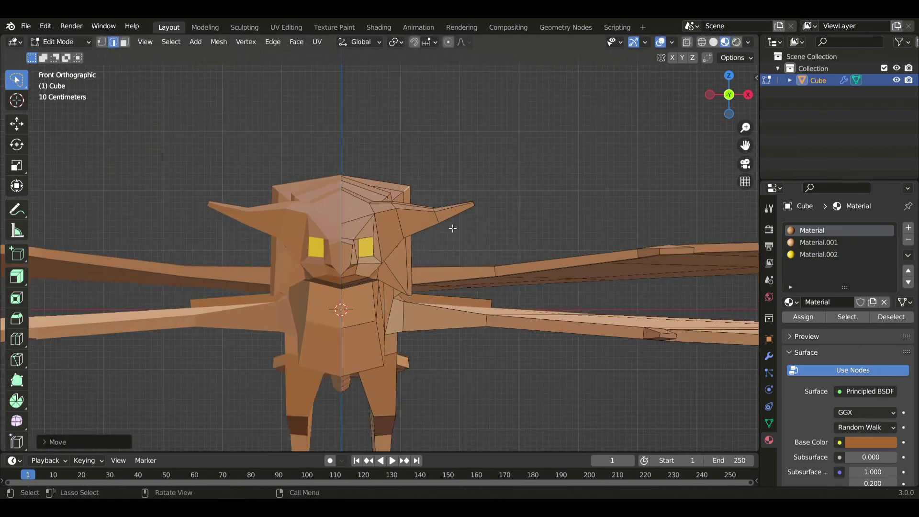
{"action": "key", "text": "Tab"}
Subdivide the yellow eye face into a grid of small faces in edit mode.
{"action": "middle_click_drag", "start_coordinate": [452, 229], "coordinate": [543, 267]}
{"action": "key", "text": "alt+z"}
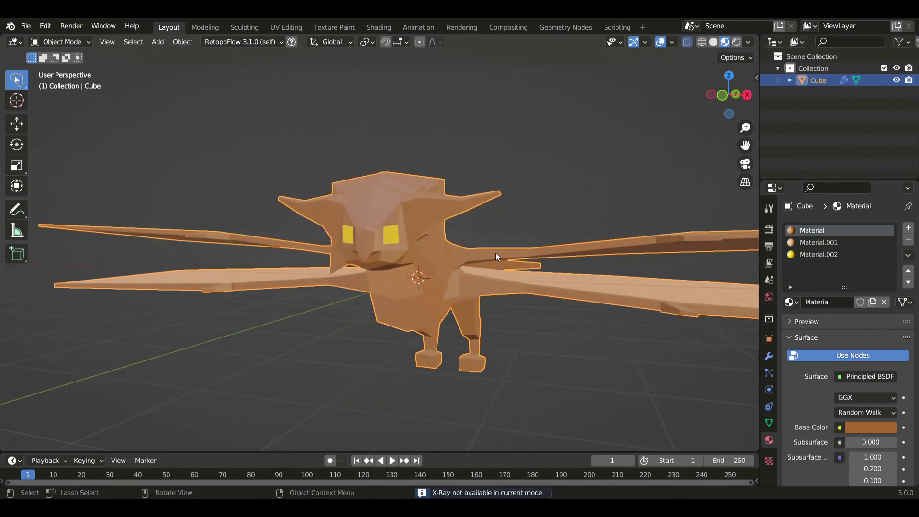
{"action": "key", "text": "Tab"}
{"action": "scroll", "coordinate": [445, 256], "scroll_direction": "up", "scroll_amount": 3}
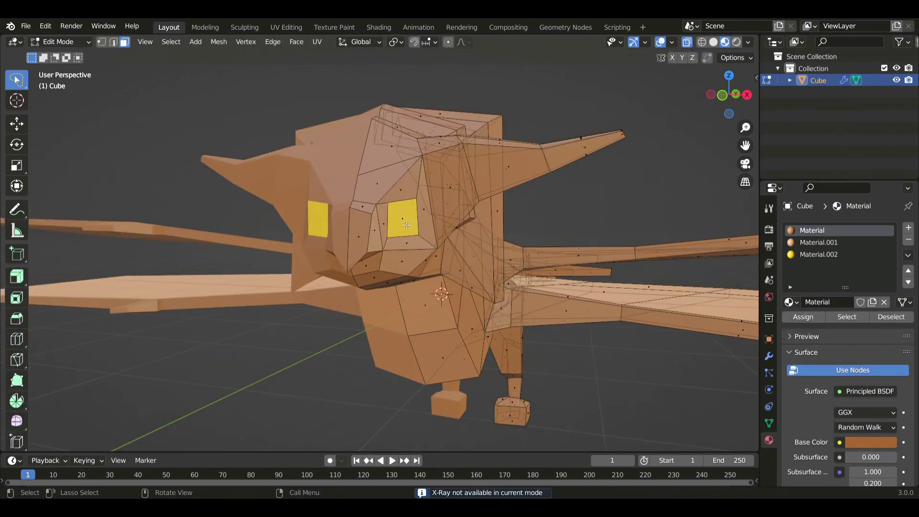
{"action": "right_click", "coordinate": [406, 225]}
{"action": "left_click", "coordinate": [404, 222]}
{"action": "scroll", "coordinate": [418, 227], "scroll_direction": "up", "scroll_amount": 2}
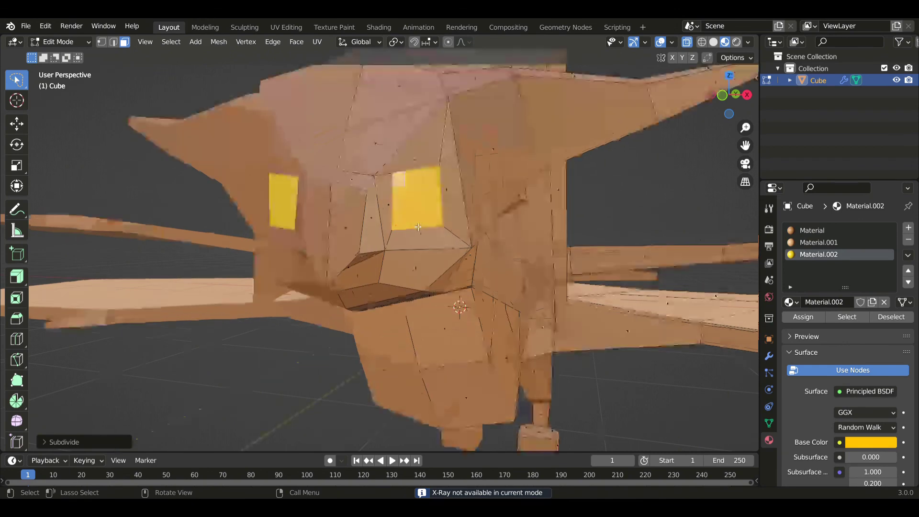
Select the central block of faces in the subdivided eye for the pupil and return to object mode.
{"action": "key", "text": "alt+z"}
{"action": "left_click", "coordinate": [411, 179]}
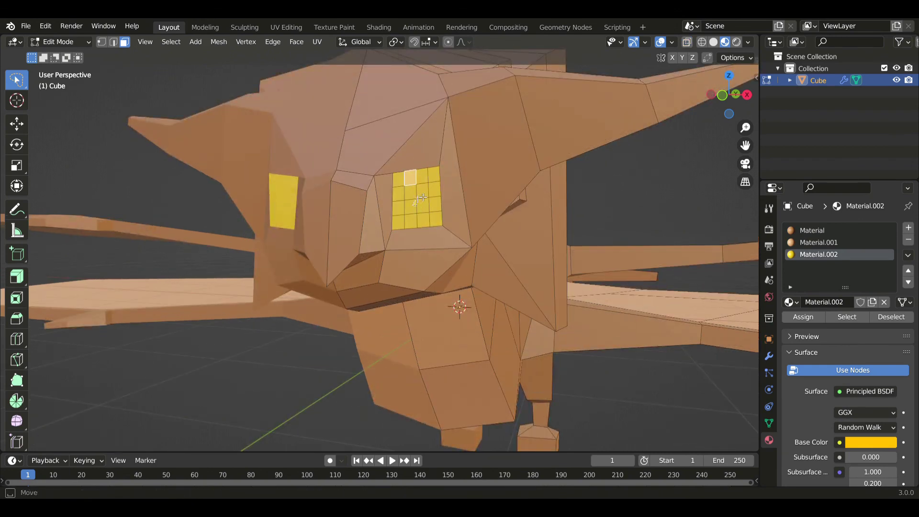
{"action": "key", "text": "Tab"}
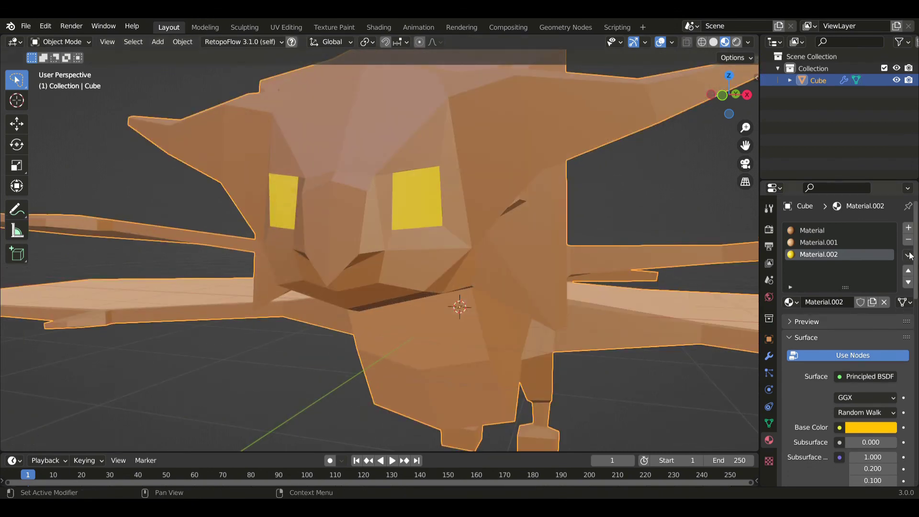
Add a fourth material slot with a new material, set its base color to black and go back to edit mode.
{"action": "left_click", "coordinate": [908, 229]}
{"action": "left_click", "coordinate": [843, 305]}
{"action": "left_click", "coordinate": [858, 424]}
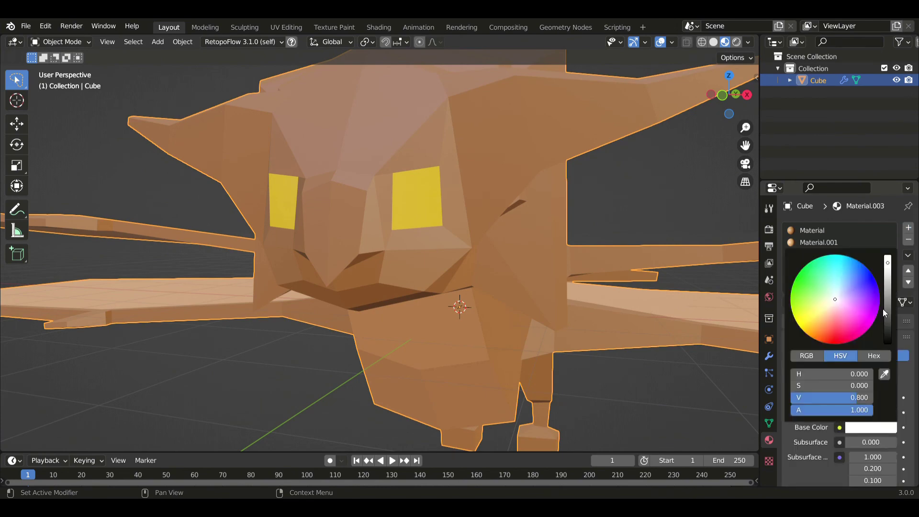
{"action": "left_click_drag", "start_coordinate": [885, 312], "coordinate": [886, 355]}
{"action": "key", "text": "Tab"}
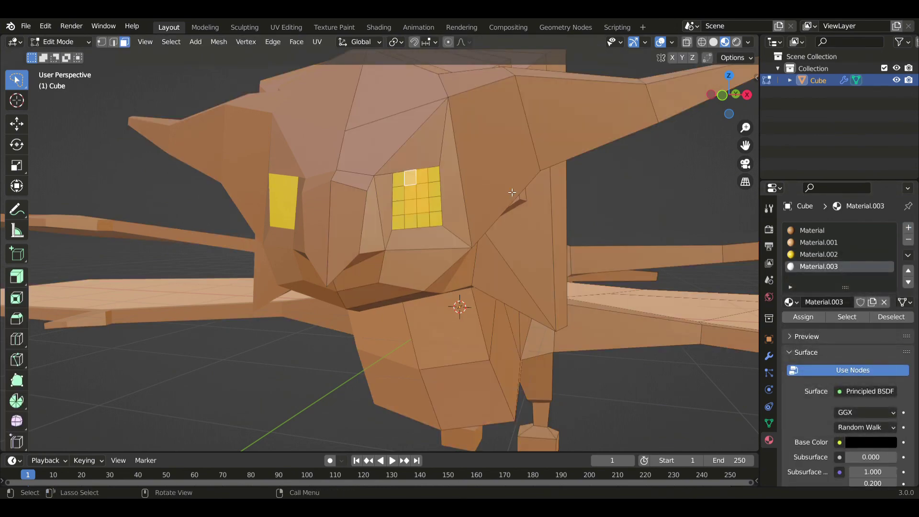
Assign the black material to the selected pupil faces and slide the pupil's inner vertical edge toward the nose.
{"action": "left_click", "coordinate": [794, 318]}
{"action": "scroll", "coordinate": [437, 162], "scroll_direction": "up", "scroll_amount": 4}
{"action": "key", "text": "2"}
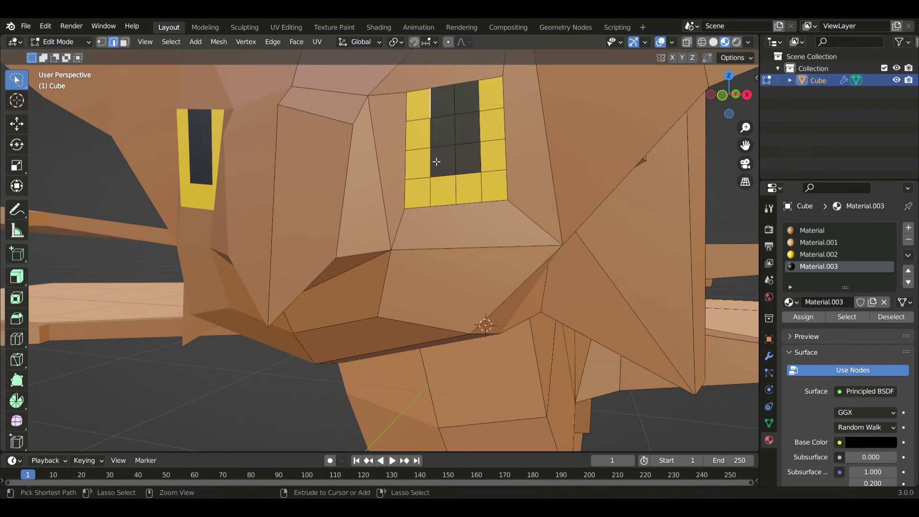
{"action": "left_click", "coordinate": [437, 161], "text": "ctrl"}
{"action": "key", "text": "g"}
{"action": "key", "text": "g"}
{"action": "left_click", "coordinate": [453, 180]}
Slide the pupil's middle vertical edge toward the nose to re-center it within the black area.
{"action": "left_click", "coordinate": [459, 110]}
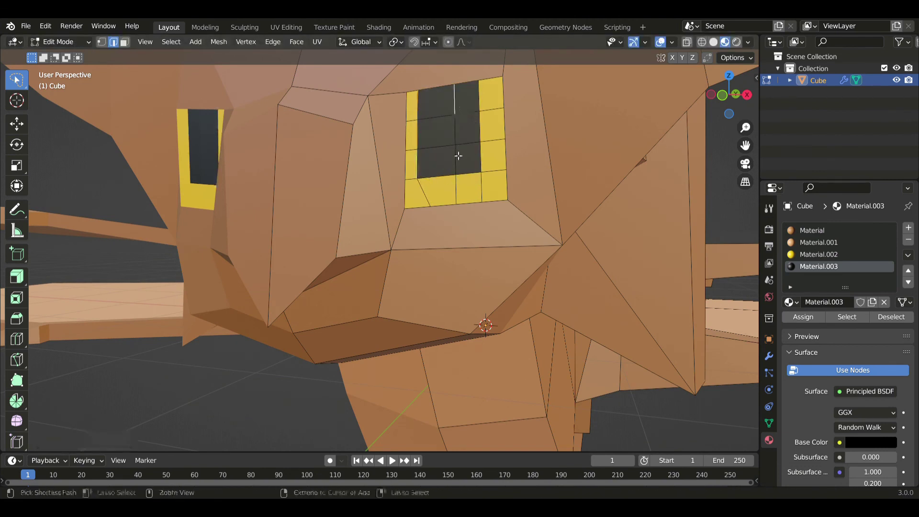
{"action": "left_click", "coordinate": [458, 160], "text": "ctrl"}
{"action": "key", "text": "g"}
{"action": "key", "text": "g"}
{"action": "left_click", "coordinate": [468, 175]}
Slide the pupil's bottom edge down toward the eye's lower border and adjust its inner lower corner vertex.
{"action": "left_click", "coordinate": [437, 177], "text": "ctrl"}
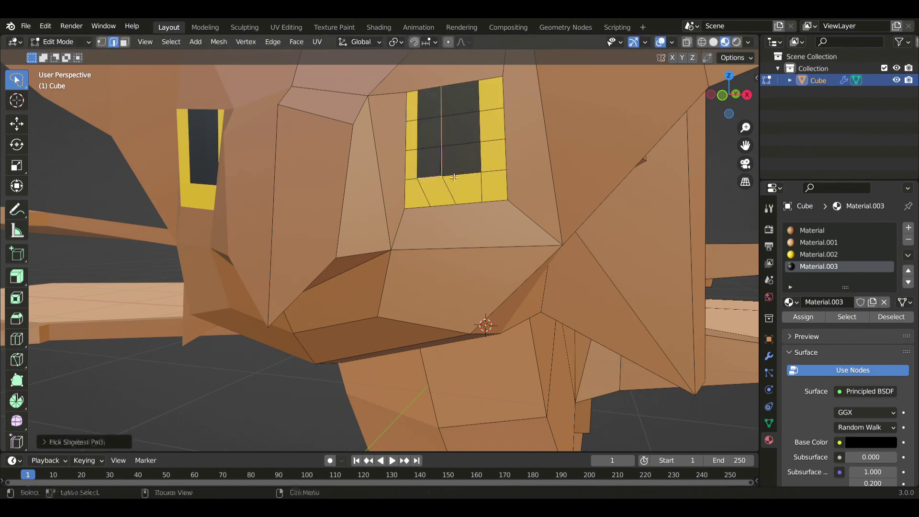
{"action": "key", "text": "g"}
{"action": "key", "text": "g"}
{"action": "left_click", "coordinate": [443, 198]}
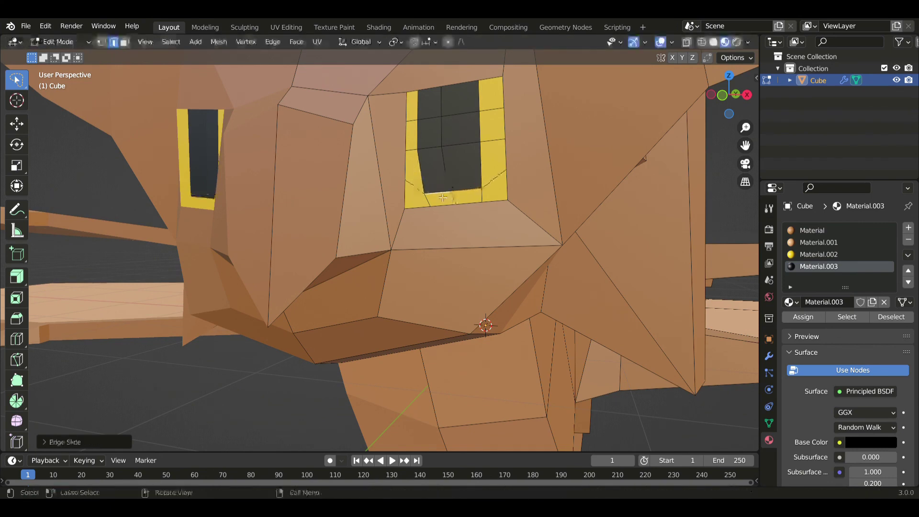
{"action": "left_click", "coordinate": [427, 191]}
{"action": "key", "text": "shift+v"}
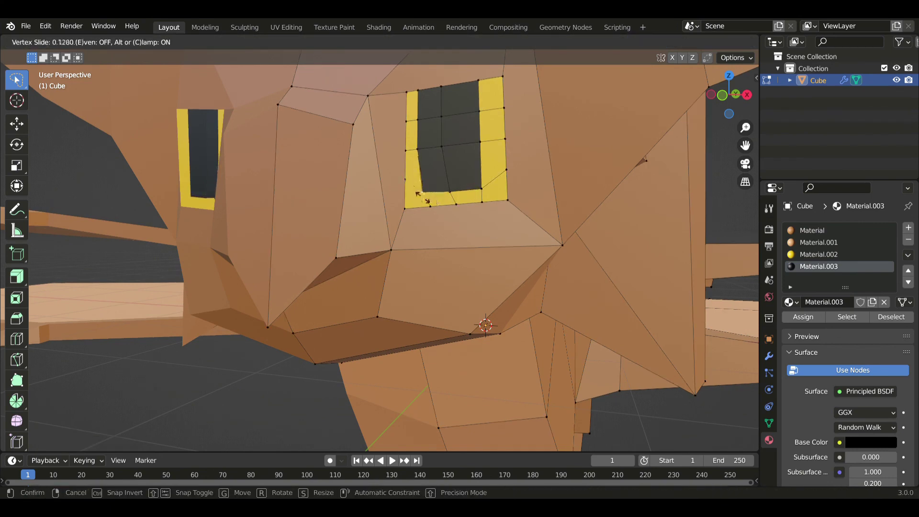
{"action": "left_click", "coordinate": [479, 127]}
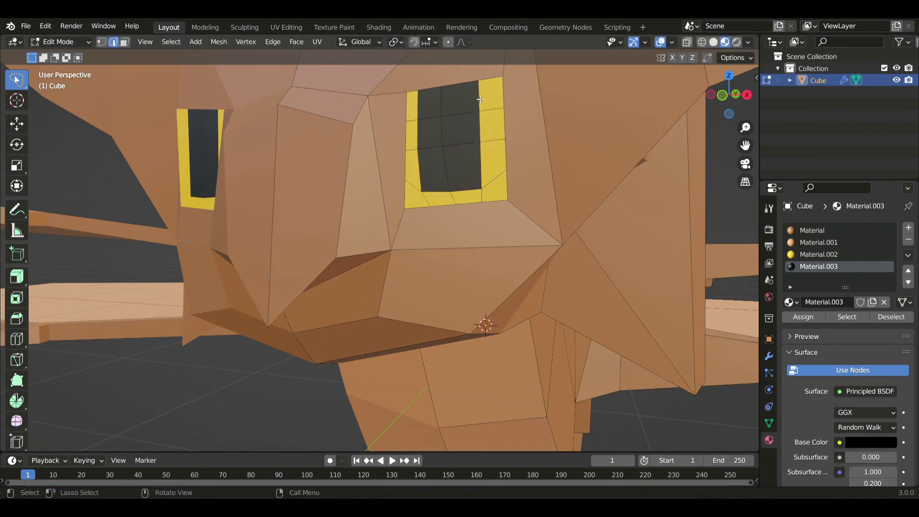
Adjust the pupil's outer vertical edge by sliding it along the eye surface.
{"action": "left_click", "coordinate": [481, 99]}
{"action": "left_click", "coordinate": [486, 169], "text": "ctrl"}
{"action": "key", "text": "g"}
{"action": "key", "text": "g"}
{"action": "left_click", "coordinate": [492, 172]}
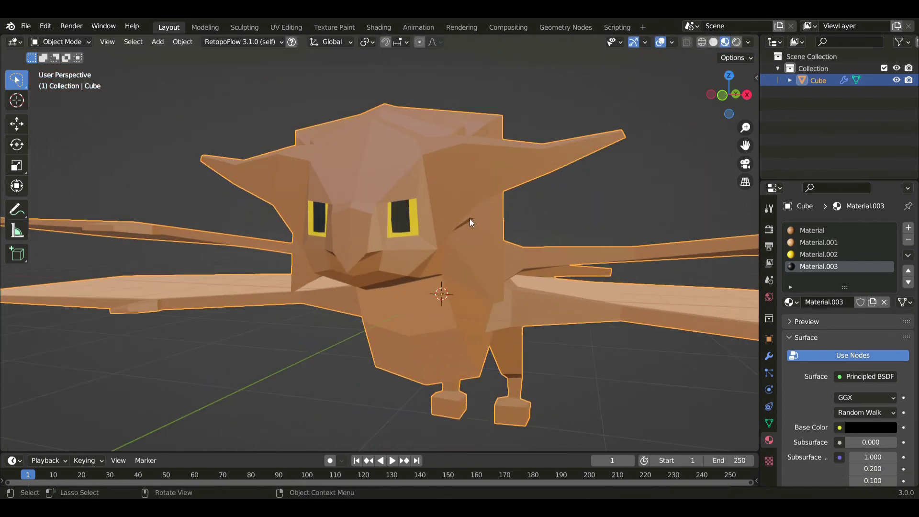
Add a fifth material slot with a new material, give it a light tan base color and enter edit mode.
{"action": "middle_click_drag", "start_coordinate": [469, 218], "coordinate": [466, 199]}
{"action": "scroll", "coordinate": [426, 210], "scroll_direction": "down", "scroll_amount": 5}
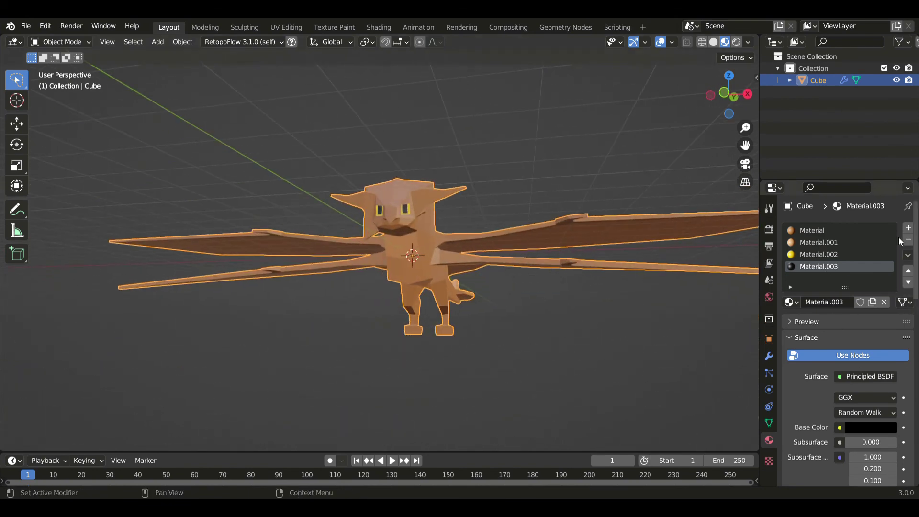
{"action": "left_click", "coordinate": [908, 227]}
{"action": "left_click", "coordinate": [832, 302]}
{"action": "left_click", "coordinate": [872, 429]}
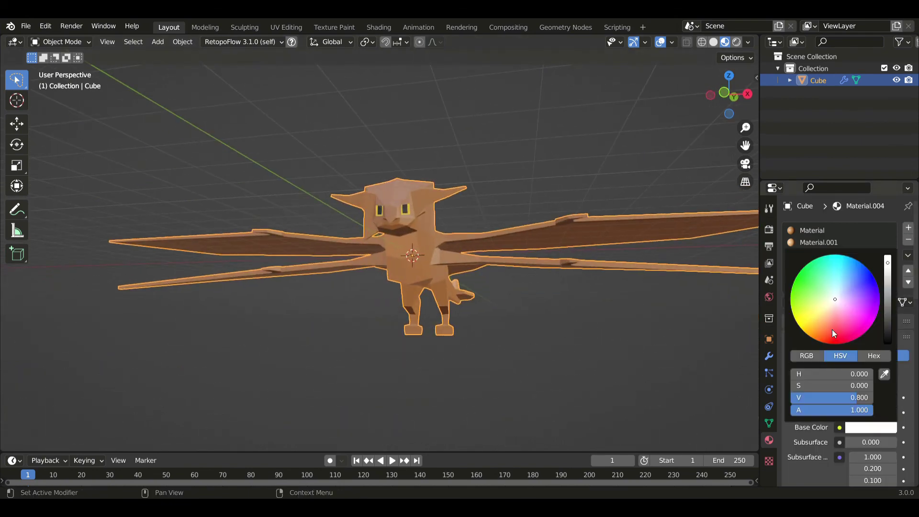
{"action": "key", "text": "Tab"}
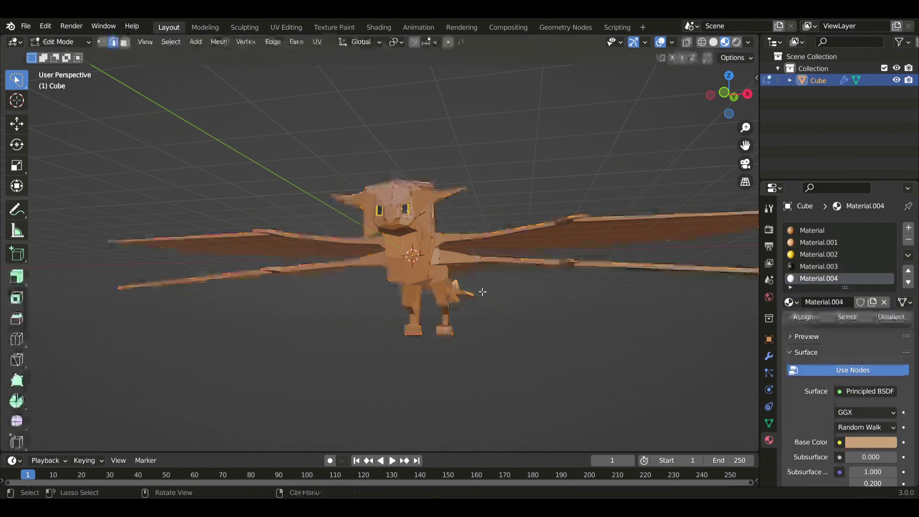
Select the faces along the dragon's chest and belly down to the hind legs.
{"action": "middle_click_drag", "start_coordinate": [456, 288], "coordinate": [430, 196]}
{"action": "left_click_drag", "start_coordinate": [424, 210], "coordinate": [429, 255]}
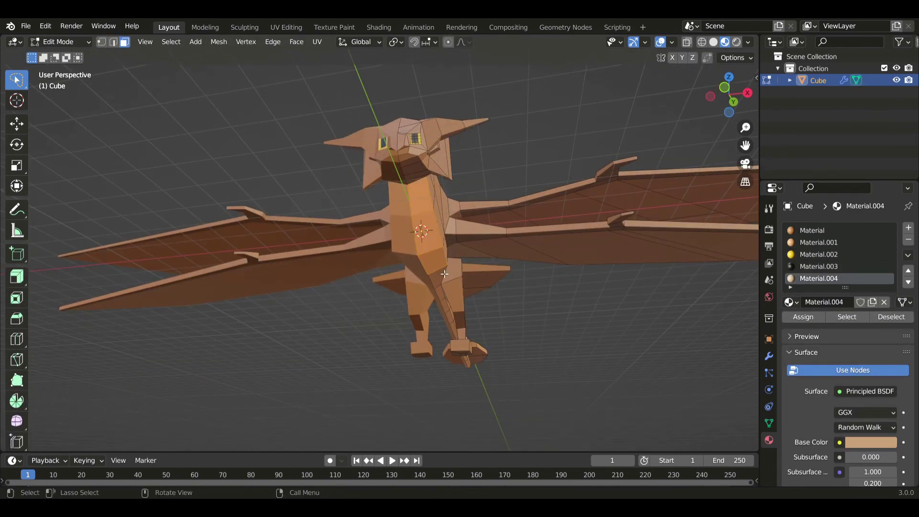
{"action": "middle_click_drag", "start_coordinate": [409, 269], "coordinate": [422, 239]}
{"action": "scroll", "coordinate": [422, 238], "scroll_direction": "up", "scroll_amount": 3}
{"action": "left_click_drag", "start_coordinate": [466, 273], "coordinate": [479, 296], "text": "shift"}
{"action": "mouse_move", "coordinate": [586, 307]}
{"action": "middle_mouse_down"}
{"action": "mouse_move", "coordinate": [548, 289]}
{"action": "mouse_move", "coordinate": [399, 280]}
{"action": "middle_mouse_up"}
Extend the selection along the tail's underside to its tip, assign Material.004, then deselect the dragon in object mode.
{"action": "left_click", "coordinate": [358, 235], "text": "shift"}
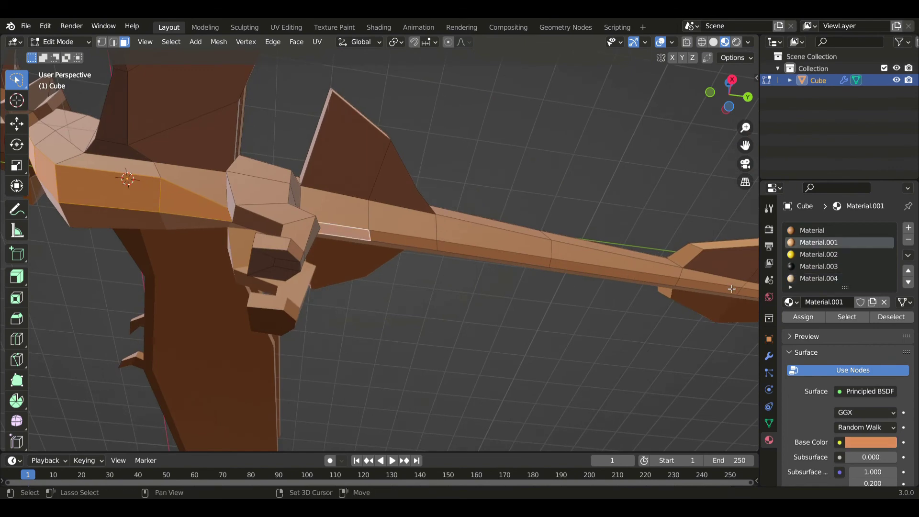
{"action": "middle_click_drag", "start_coordinate": [731, 288], "coordinate": [592, 265], "text": "shift"}
{"action": "left_click", "coordinate": [645, 277], "text": "ctrl"}
{"action": "left_click", "coordinate": [813, 278]}
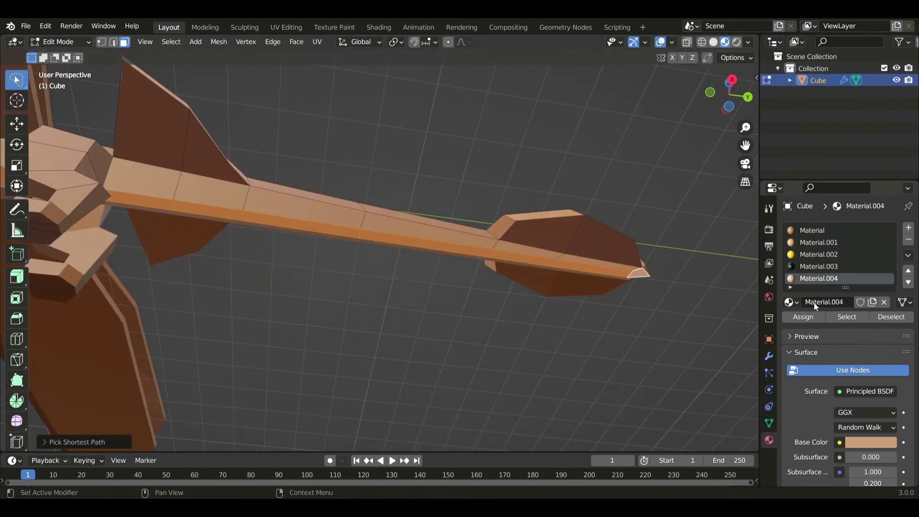
{"action": "left_click", "coordinate": [807, 317]}
{"action": "key", "text": "Tab"}
{"action": "scroll", "coordinate": [362, 251], "scroll_direction": "down", "scroll_amount": 2}
{"action": "middle_click_drag", "start_coordinate": [360, 247], "coordinate": [461, 330]}
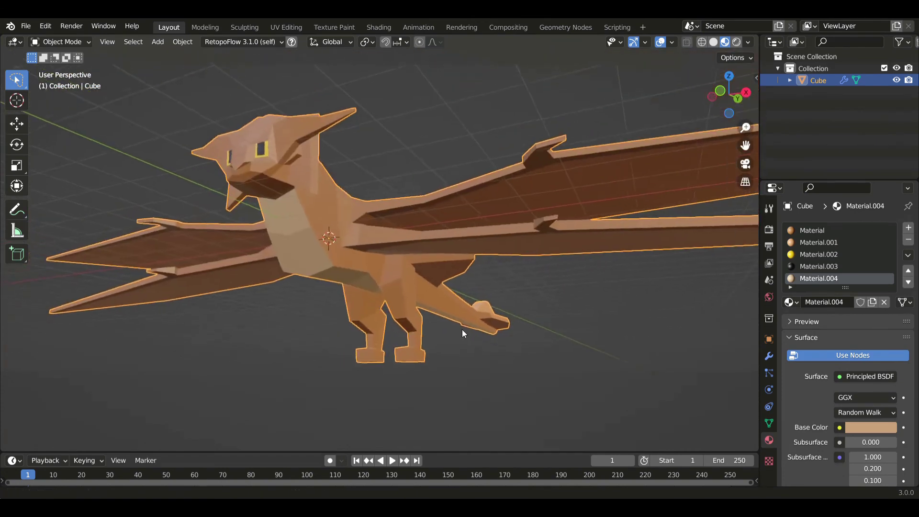
{"action": "key", "text": "alt+a"}
Change the base color of Material.001 to a deeper, more saturated orange.
{"action": "middle_click_drag", "start_coordinate": [430, 244], "coordinate": [445, 272]}
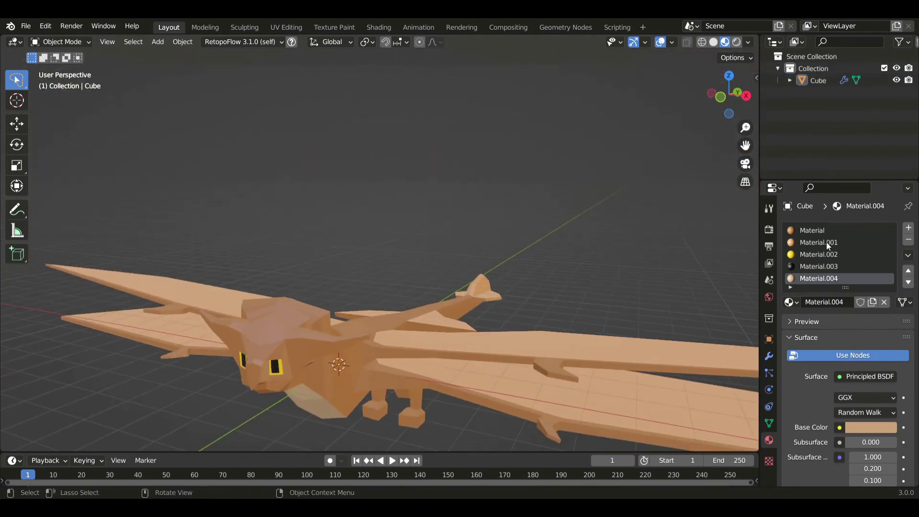
{"action": "left_click", "coordinate": [824, 242]}
{"action": "left_click", "coordinate": [870, 435]}
{"action": "left_click", "coordinate": [823, 328]}
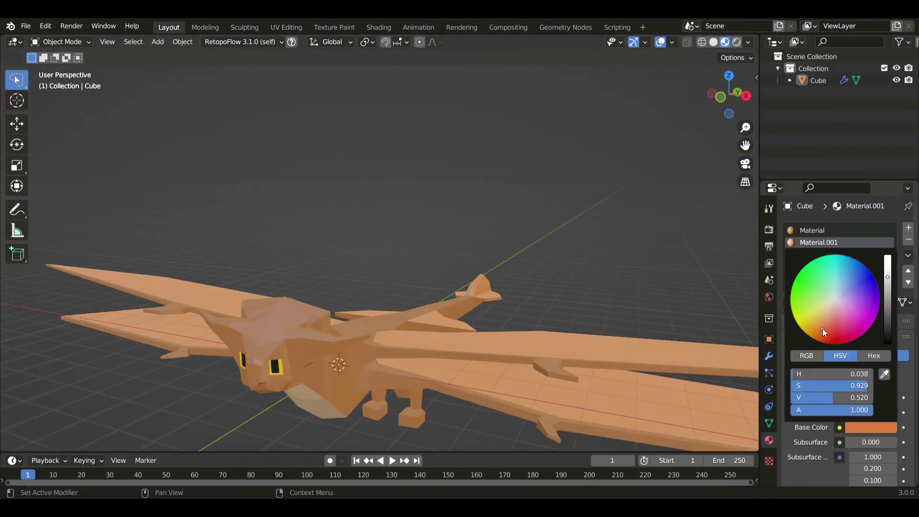
Assign the tan Material.004 to the selected belly and tail underside faces in edit mode, then return to object mode.
{"action": "middle_click_drag", "start_coordinate": [704, 327], "coordinate": [440, 307]}
{"action": "key", "text": "Tab"}
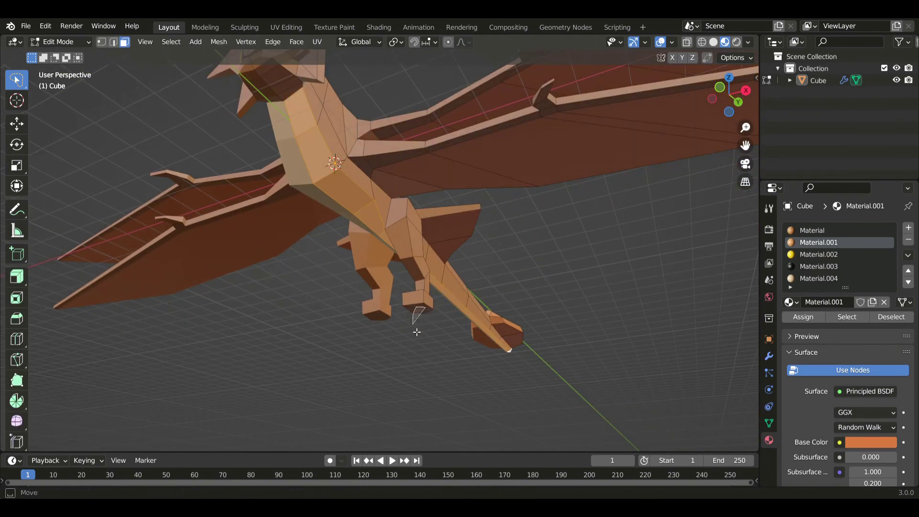
{"action": "right_click_drag", "start_coordinate": [417, 332], "coordinate": [414, 326], "text": "ctrl"}
{"action": "left_click", "coordinate": [814, 278]}
{"action": "left_click", "coordinate": [804, 316]}
{"action": "key", "text": "Tab"}
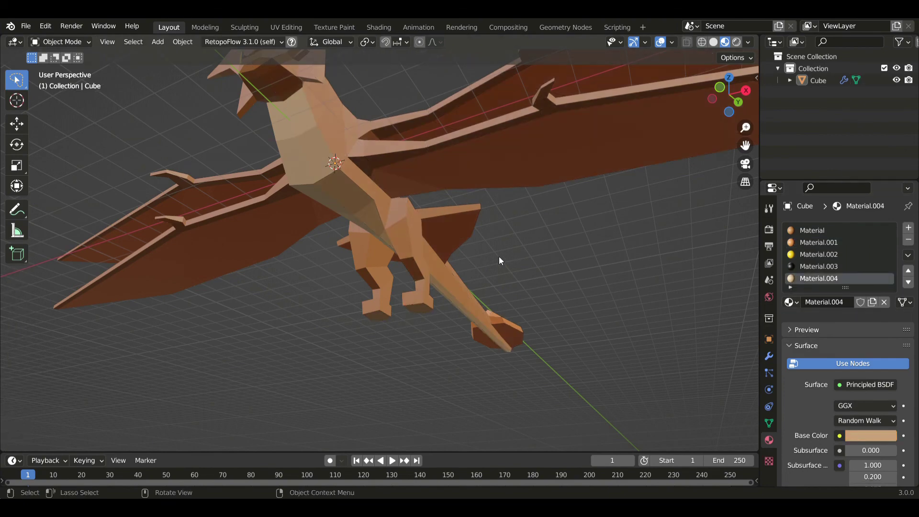
{"action": "middle_click_drag", "start_coordinate": [499, 256], "coordinate": [455, 311]}
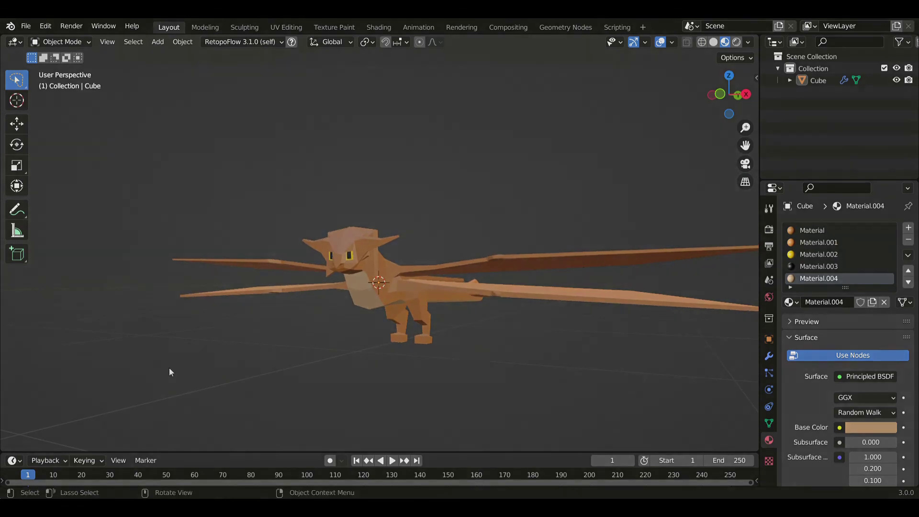